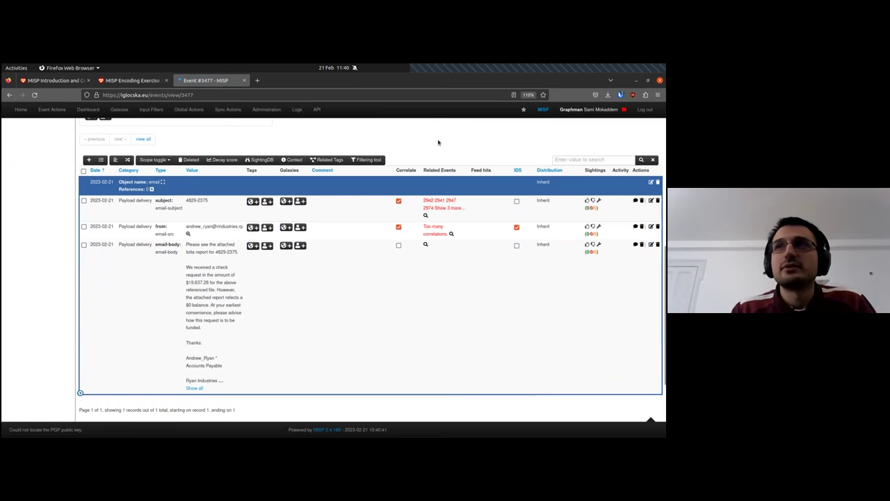
Review the cryptolocker.exe entry in the exercise document's extracted evidence list.
{"action": "left_click", "coordinate": [136, 81]}
{"action": "left_click", "coordinate": [142, 278]}
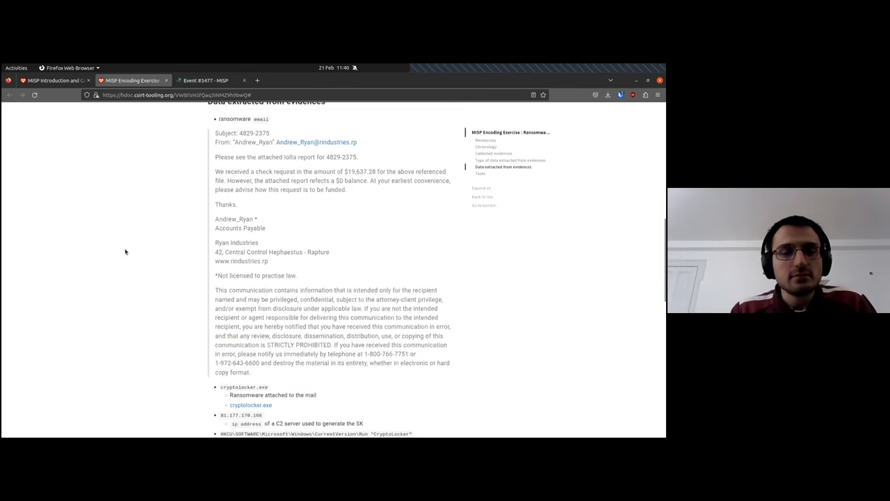
{"action": "scroll", "coordinate": [188, 274], "scroll_direction": "down", "scroll_amount": 4}
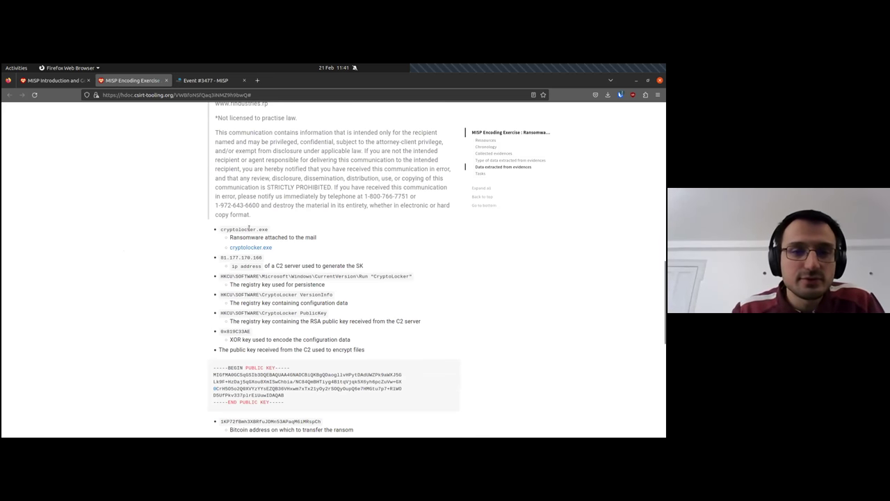
Start a new attachment for the ransomware event with category Payload installation, keeping the distribution at Inherit event.
{"action": "left_click", "coordinate": [201, 82]}
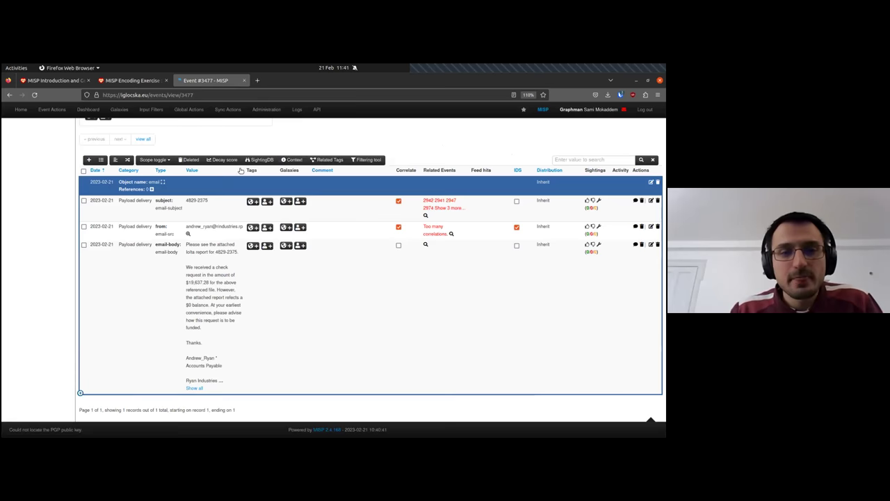
{"action": "scroll", "coordinate": [219, 235], "scroll_direction": "up", "scroll_amount": 5}
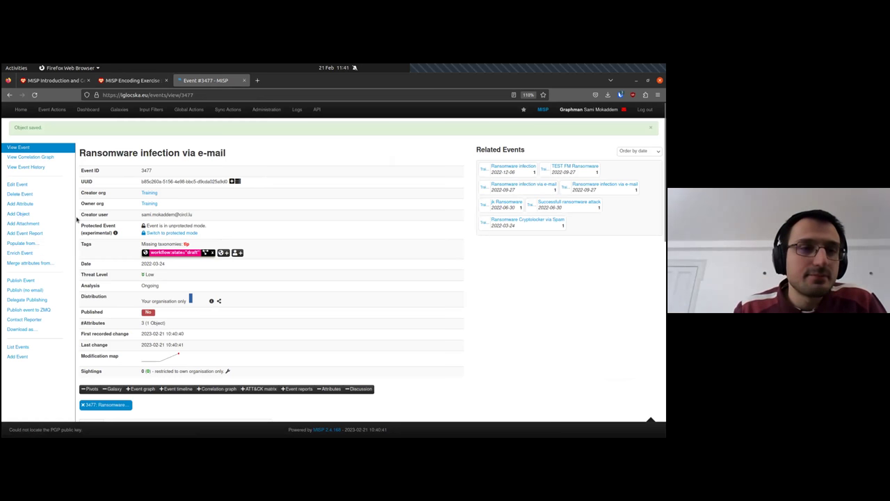
{"action": "left_click", "coordinate": [30, 224]}
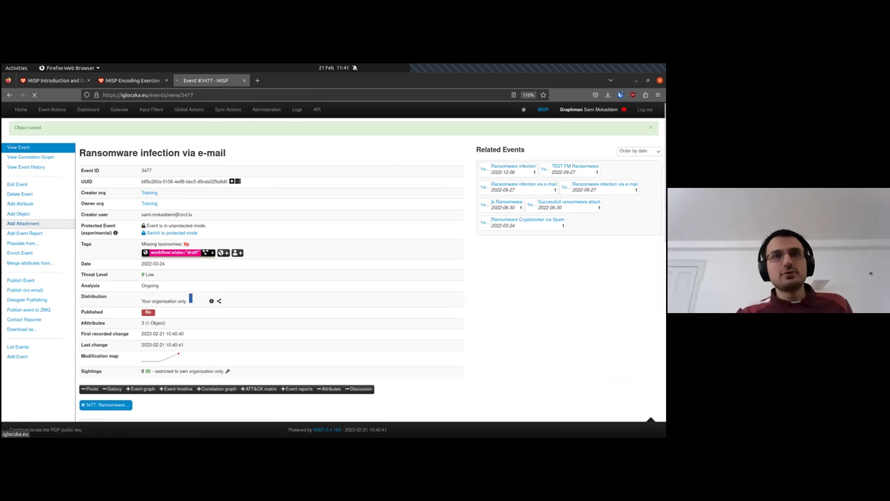
{"action": "key", "text": "super"}
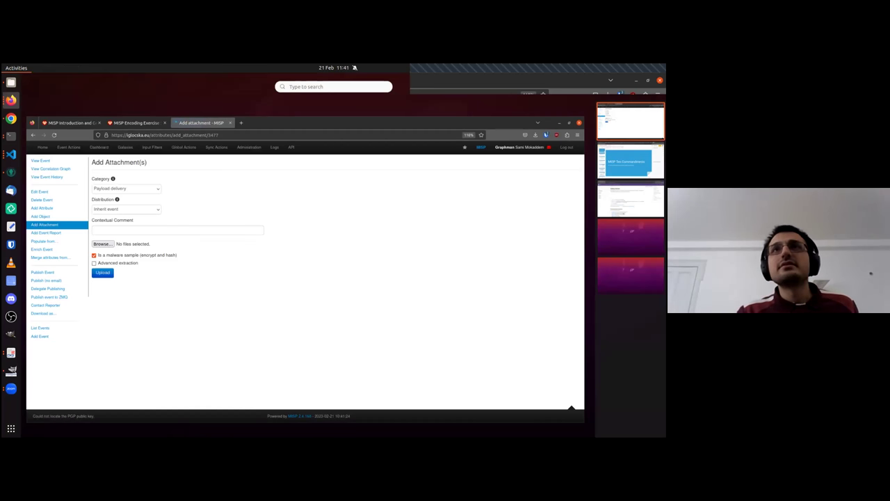
{"action": "key", "text": "super"}
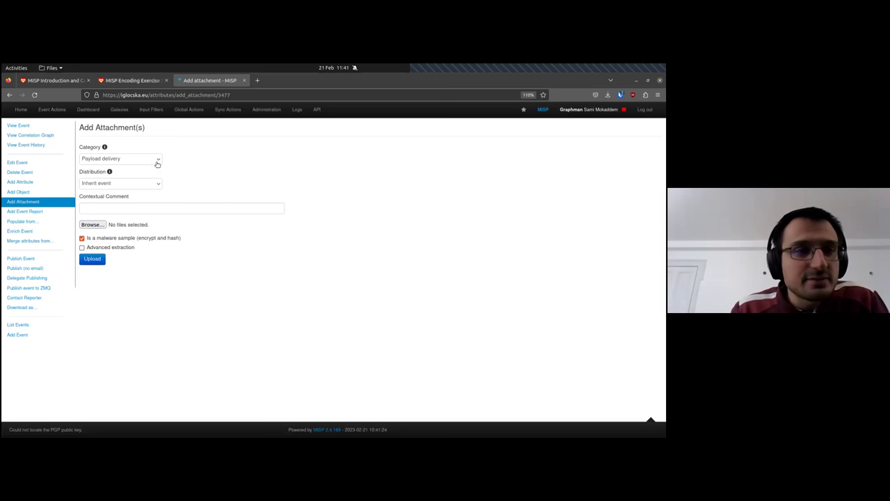
{"action": "left_click", "coordinate": [127, 158]}
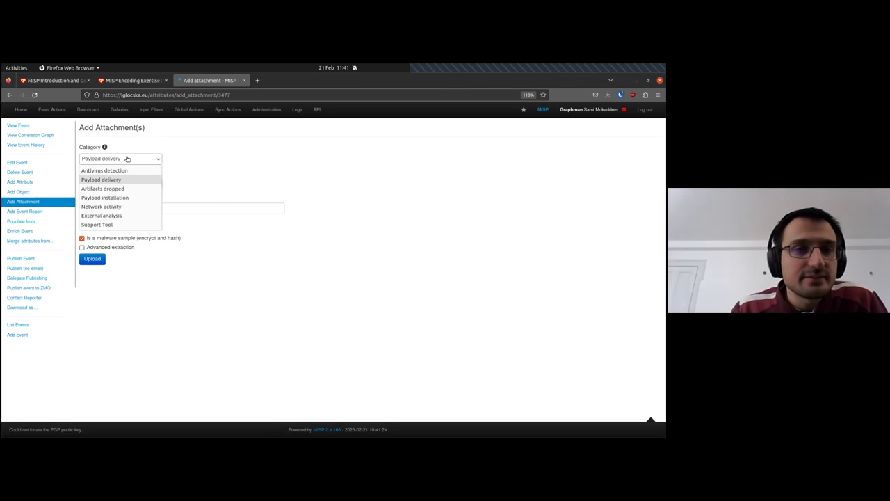
{"action": "left_click", "coordinate": [138, 198]}
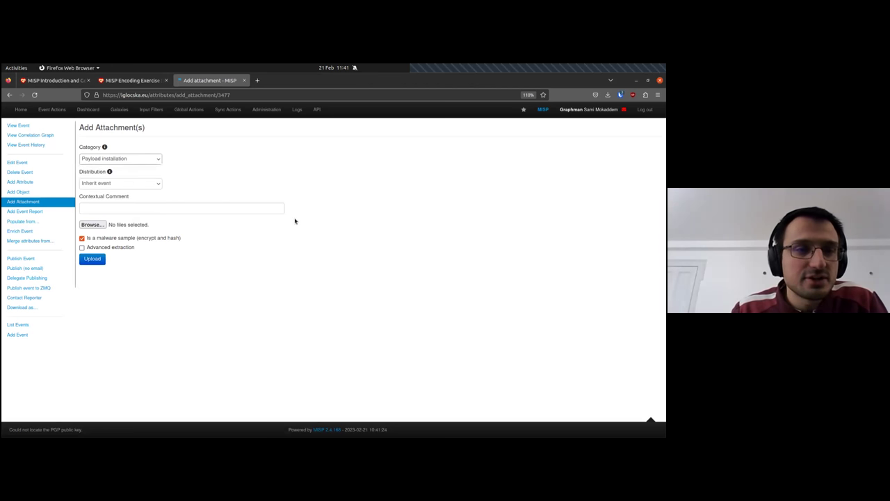
{"action": "left_click", "coordinate": [144, 182]}
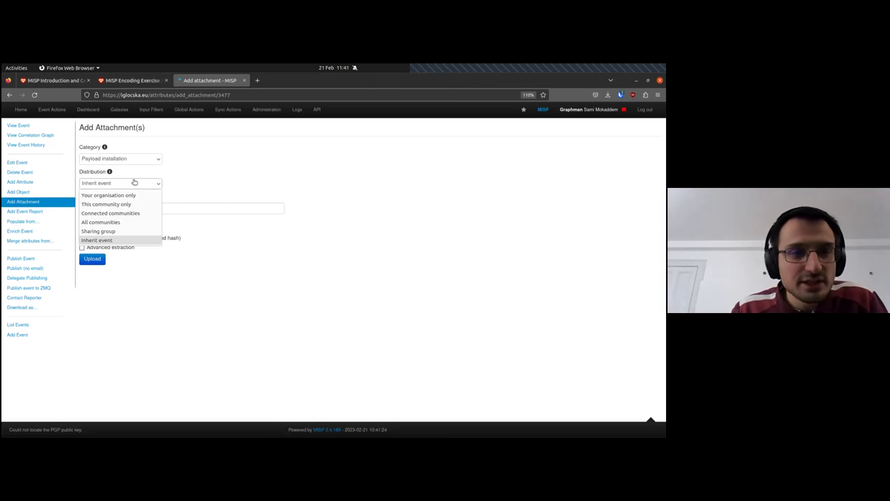
{"action": "left_click", "coordinate": [233, 303]}
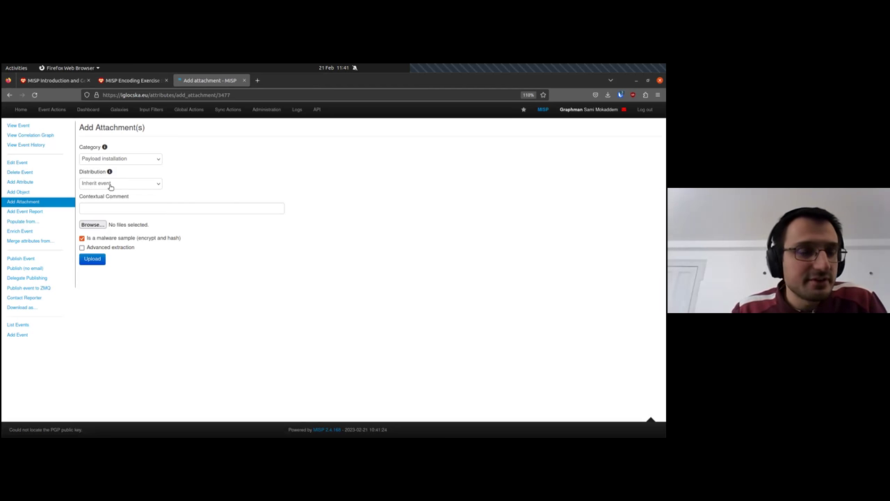
Enter "Ransomware delivered by mail" as the attachment's contextual comment.
{"action": "left_click", "coordinate": [117, 207]}
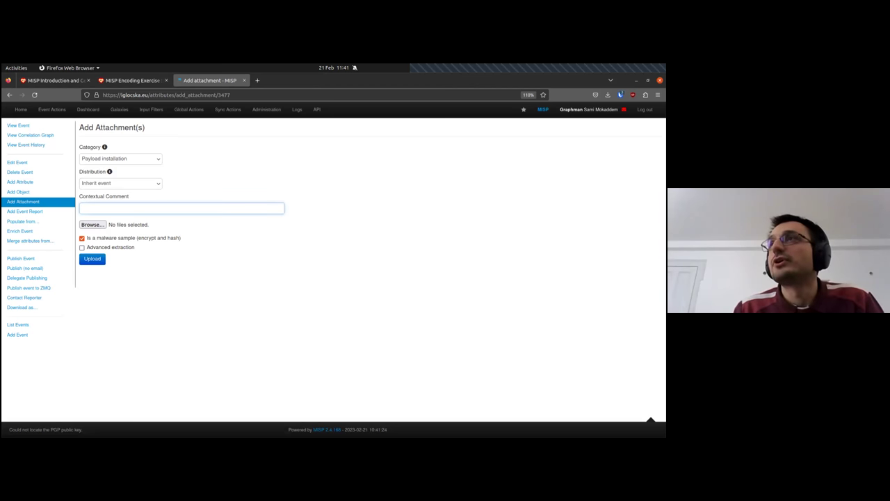
{"action": "key", "text": "alt+Tab"}
{"action": "key", "text": "alt+Tab"}
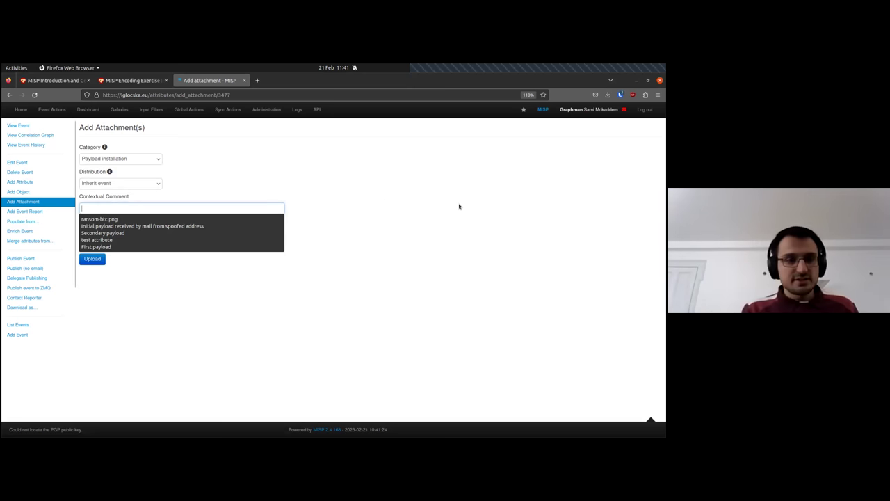
{"action": "type", "text": "Ransom"}
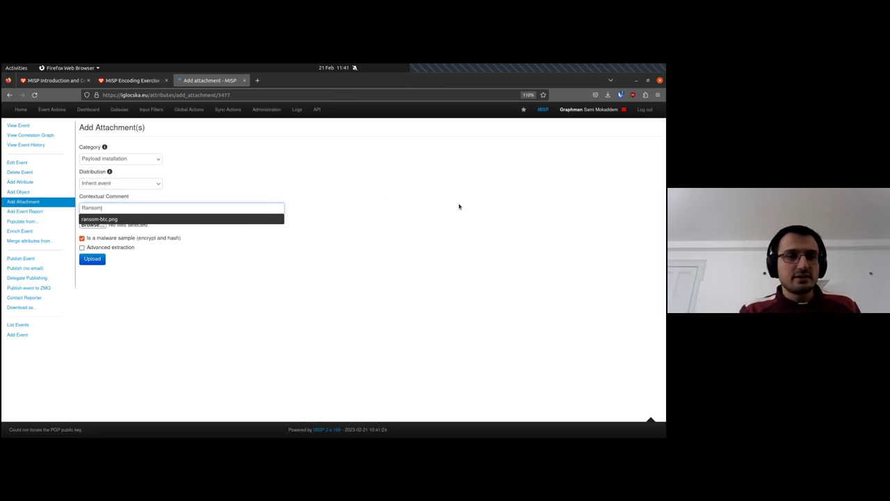
{"action": "type", "text": "ware delivered by mail"}
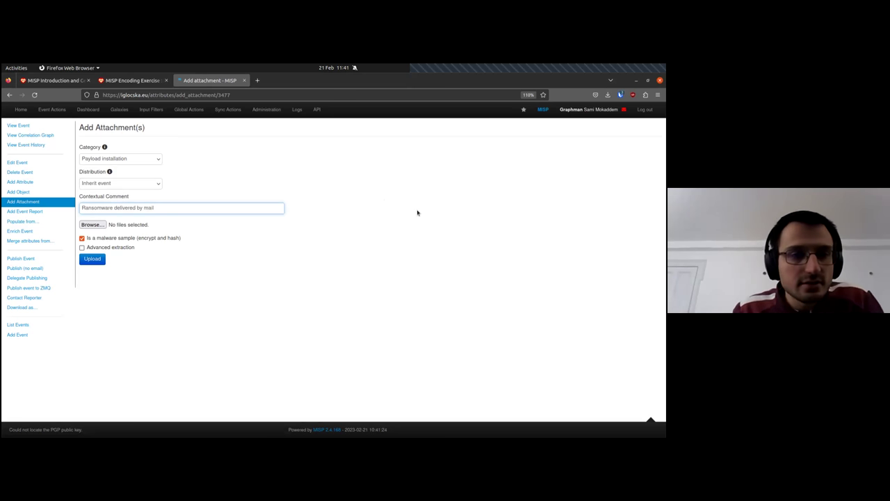
{"action": "left_click", "coordinate": [421, 236]}
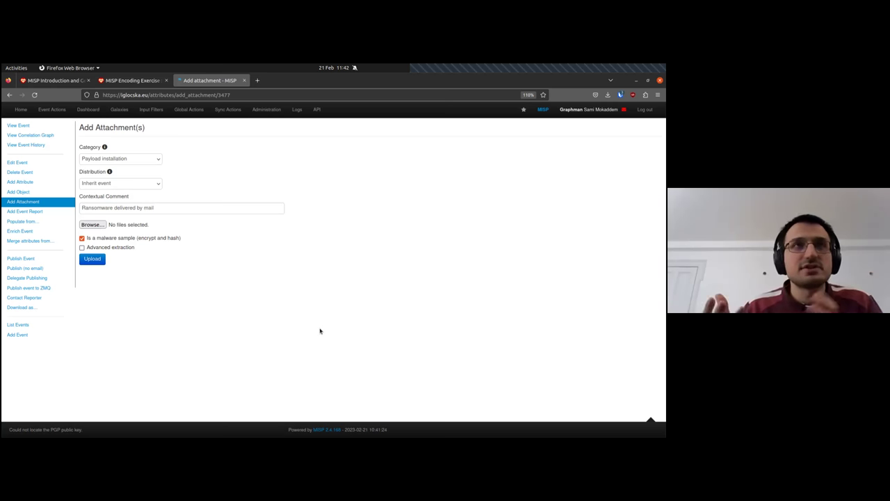
{"action": "left_click", "coordinate": [220, 207]}
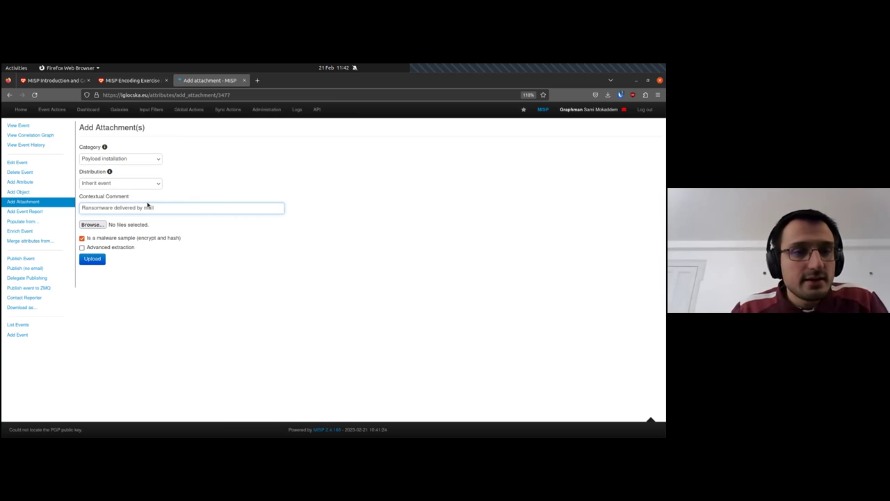
Choose cryptolocker.exe as the attachment file and upload it as a malware sample.
{"action": "left_click", "coordinate": [92, 224]}
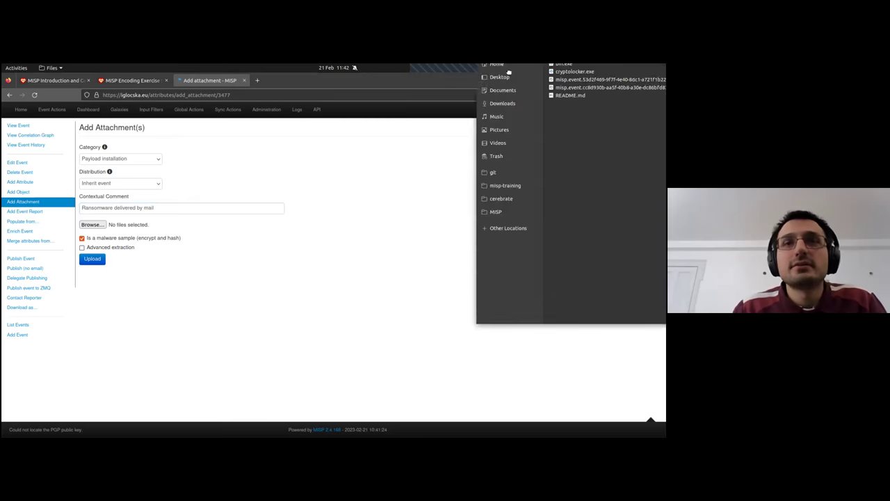
{"action": "key", "text": "Return"}
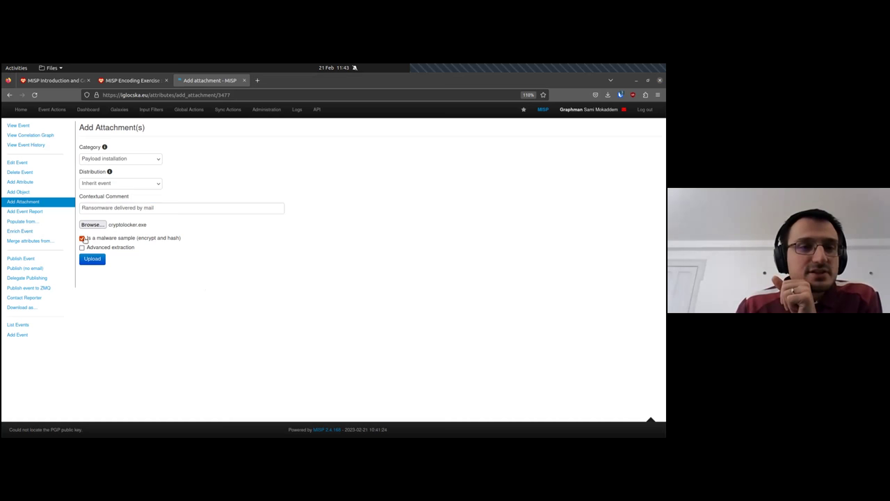
{"action": "left_click", "coordinate": [86, 261]}
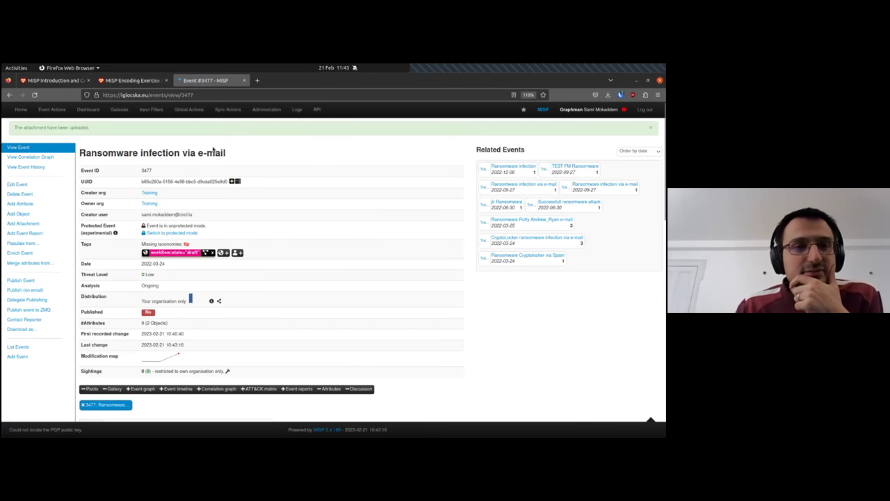
Review the attributes and related events of the cryptolocker.exe file object in the event.
{"action": "scroll", "coordinate": [297, 216], "scroll_direction": "down", "scroll_amount": 5}
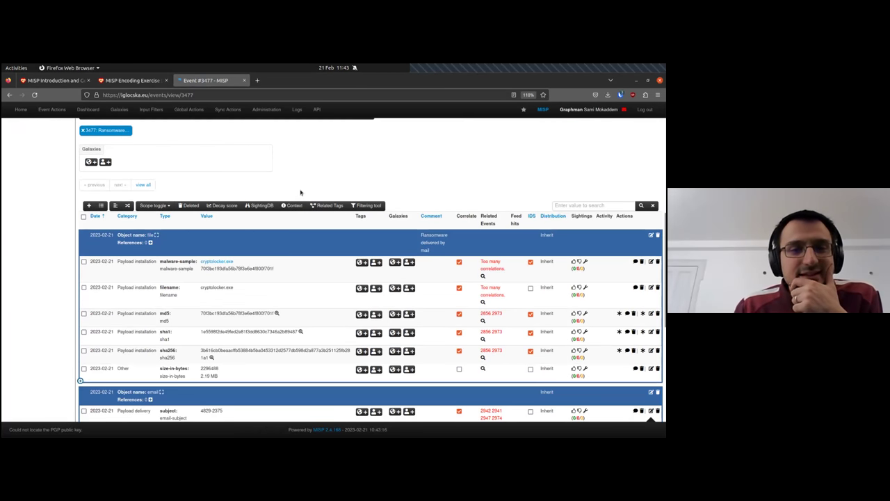
{"action": "scroll", "coordinate": [301, 191], "scroll_direction": "down", "scroll_amount": 3}
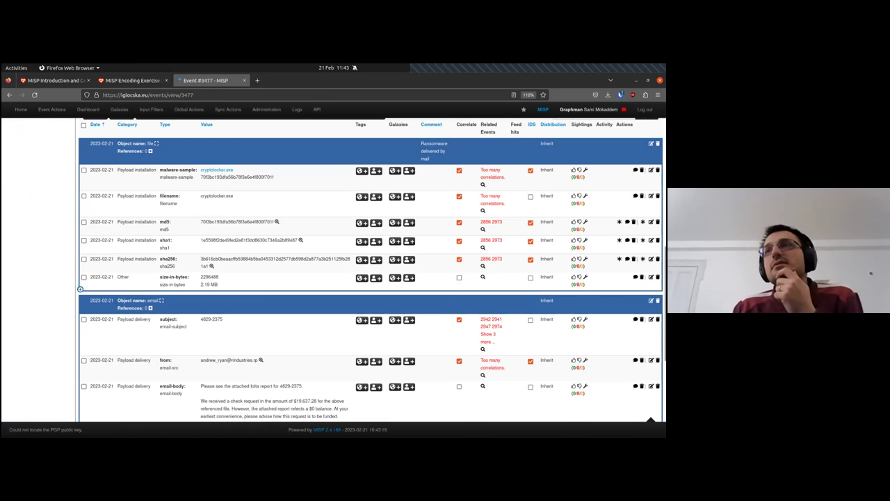
{"action": "key", "text": "alt+Tab"}
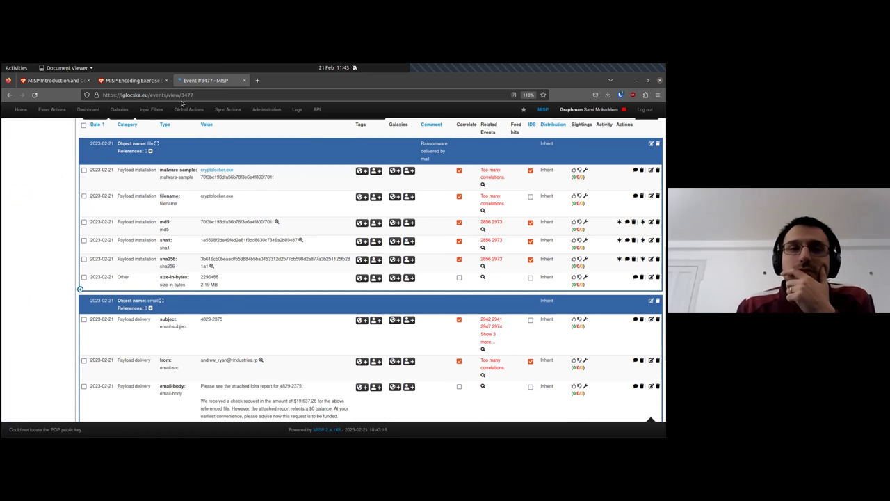
Copy the C2 server's IP address 81.177.170.166 from the exercise document.
{"action": "left_click", "coordinate": [130, 78]}
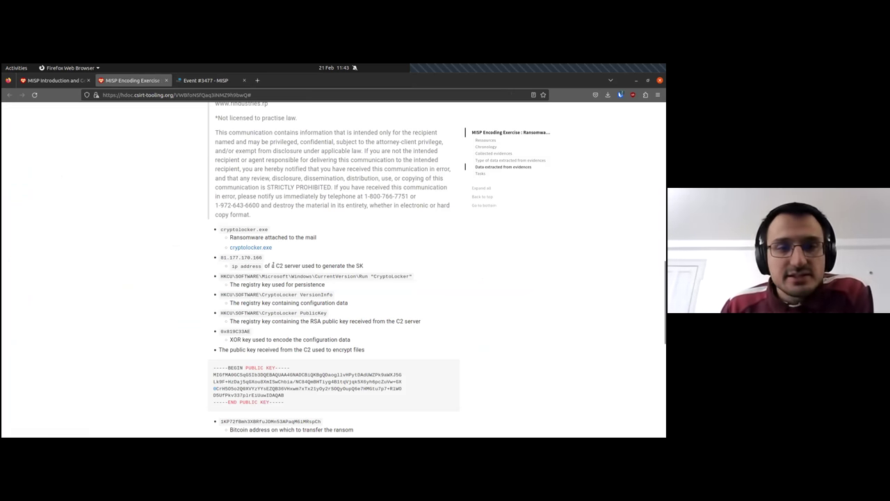
{"action": "left_click_drag", "start_coordinate": [272, 265], "coordinate": [313, 265]}
{"action": "left_click", "coordinate": [359, 265]}
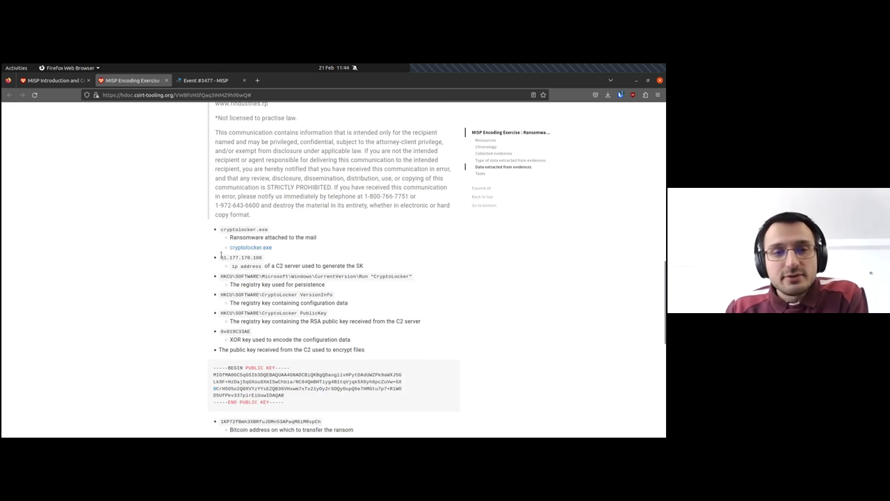
{"action": "left_click_drag", "start_coordinate": [221, 257], "coordinate": [260, 257]}
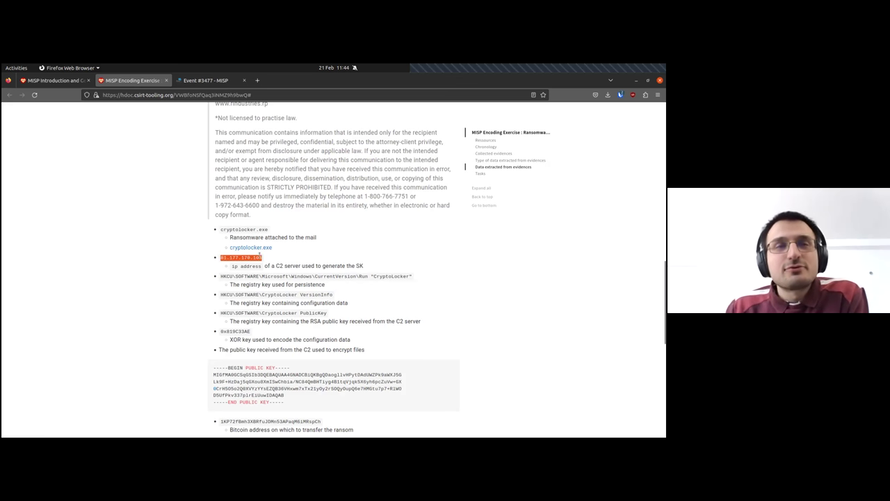
{"action": "left_click", "coordinate": [155, 249]}
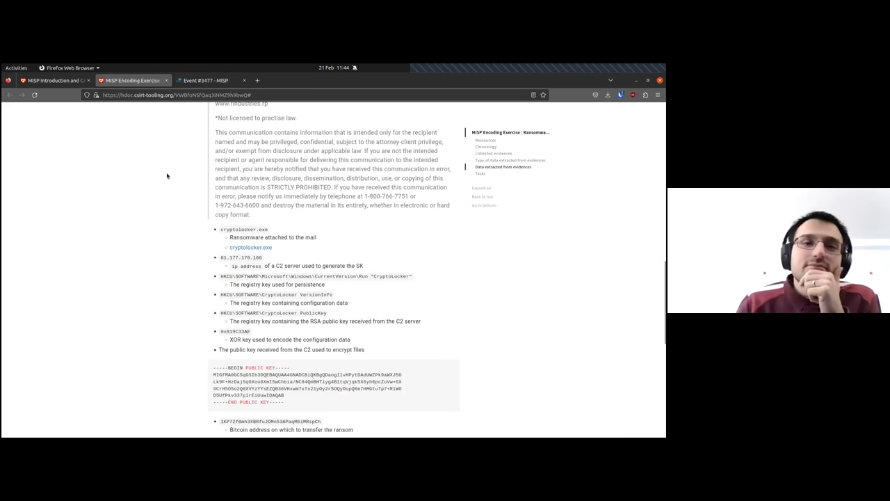
Start a new attribute in the event with value 81.177.170.166 and category Network activity.
{"action": "left_click", "coordinate": [206, 80]}
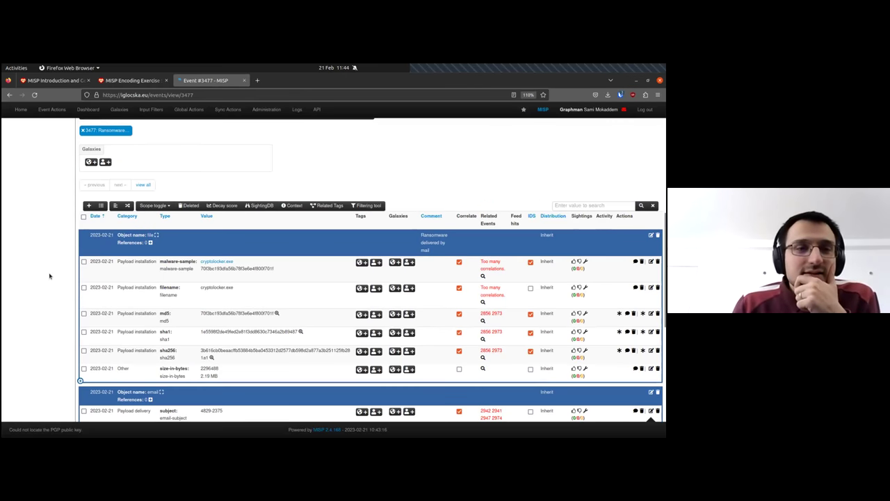
{"action": "left_click", "coordinate": [88, 206]}
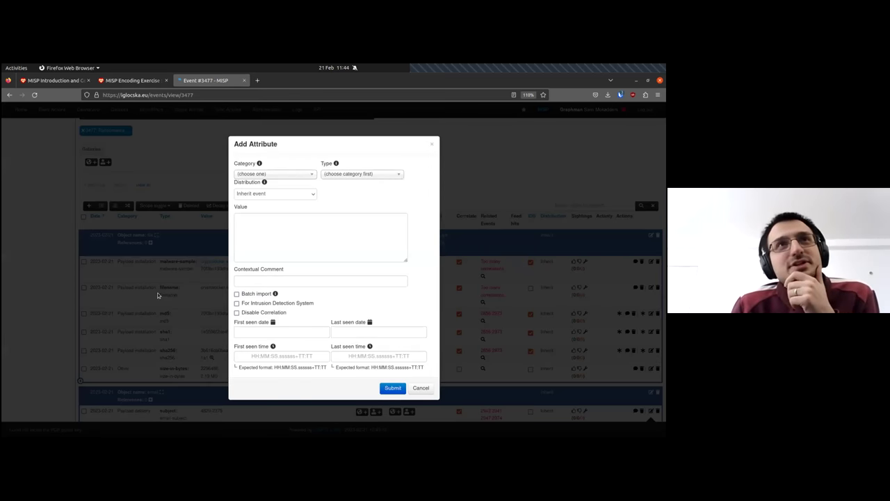
{"action": "left_click", "coordinate": [314, 230]}
{"action": "type", "text": "81.177.170.166"}
{"action": "left_click", "coordinate": [288, 173]}
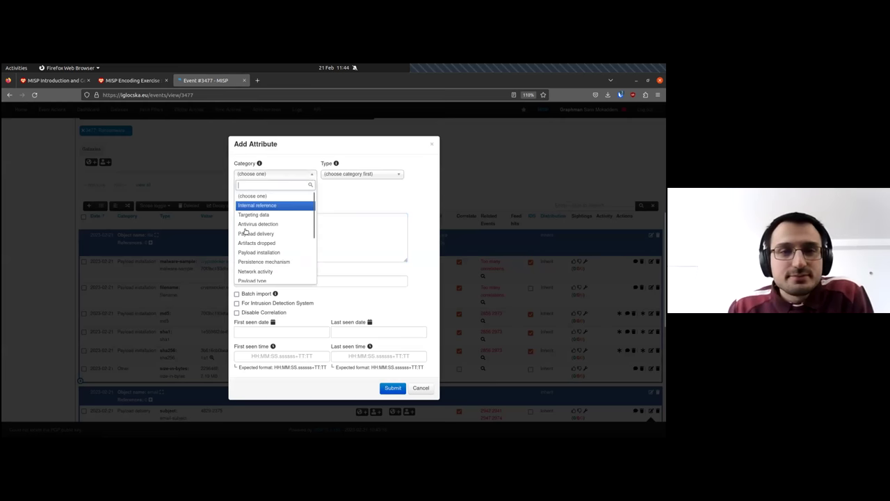
{"action": "left_click", "coordinate": [264, 270]}
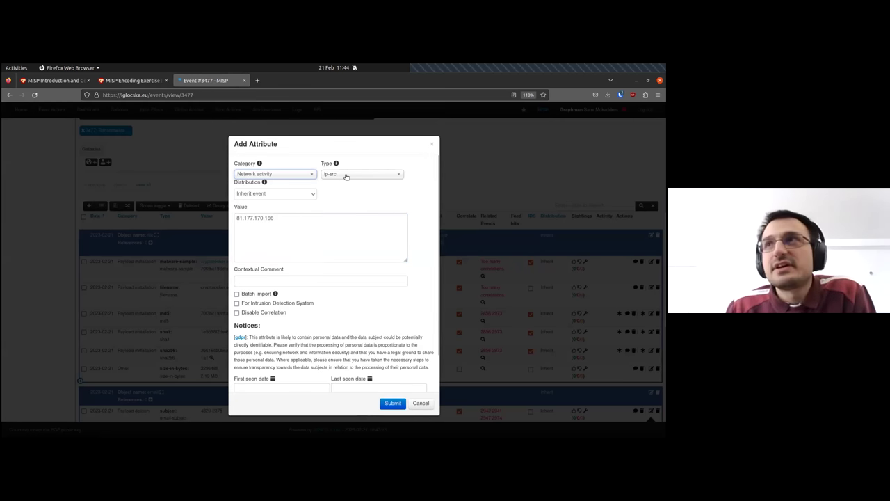
Change the IP address attribute's category to Payload delivery.
{"action": "left_click", "coordinate": [267, 173]}
{"action": "key", "text": "Up"}
{"action": "key", "text": "Up"}
{"action": "key", "text": "Up"}
{"action": "key", "text": "Up"}
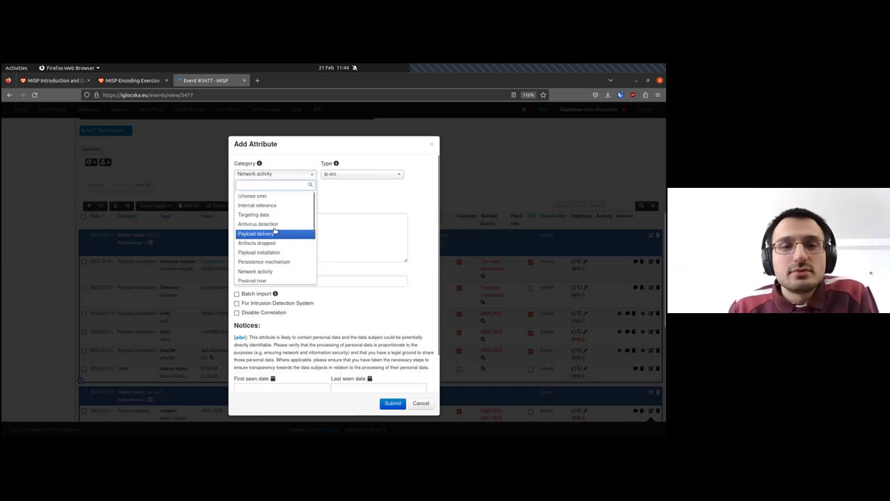
{"action": "key", "text": "Return"}
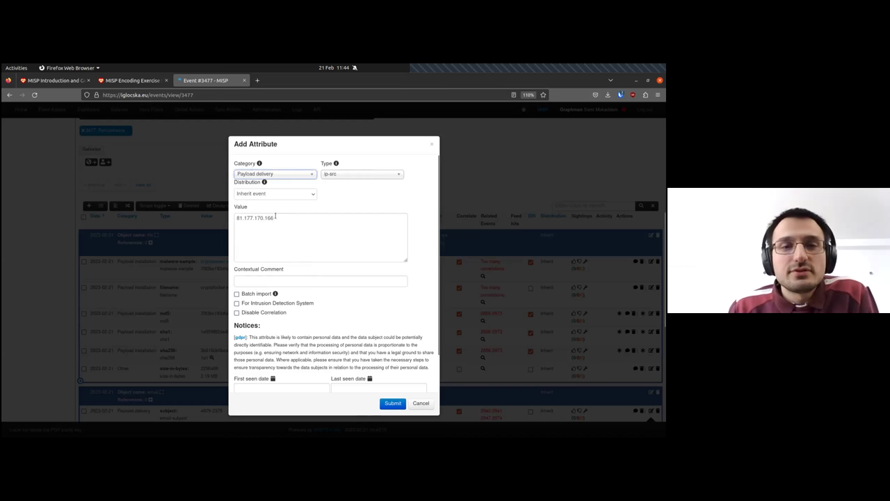
{"action": "left_click", "coordinate": [295, 178]}
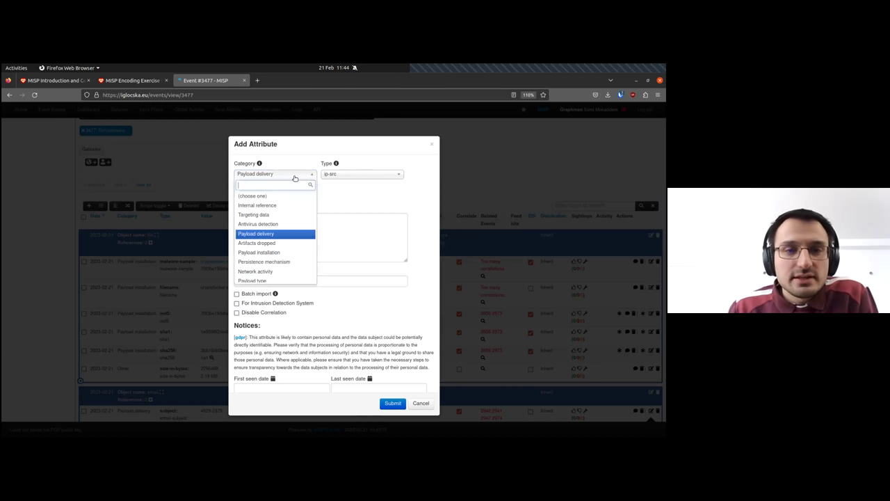
{"action": "left_click", "coordinate": [362, 205]}
{"action": "scroll", "coordinate": [361, 205], "scroll_direction": "down", "scroll_amount": 1}
{"action": "left_click", "coordinate": [360, 203]}
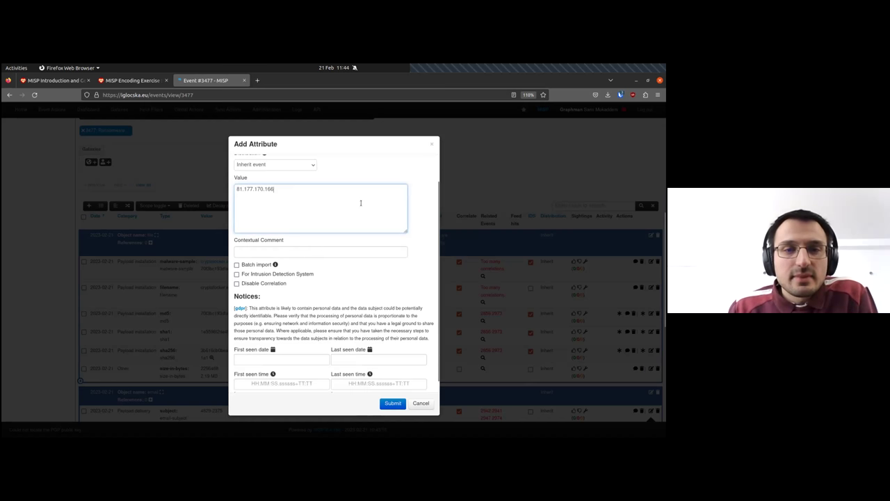
Flag the IP address attribute for intrusion detection, comment it "IP of the C2 server accesses by the malware" and submit it.
{"action": "left_click", "coordinate": [243, 274]}
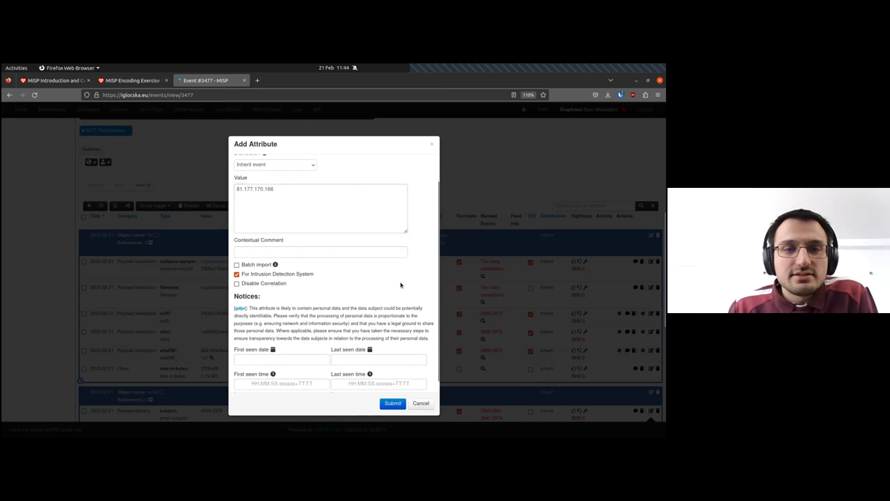
{"action": "left_click", "coordinate": [285, 195]}
{"action": "triple_click", "coordinate": [285, 194]}
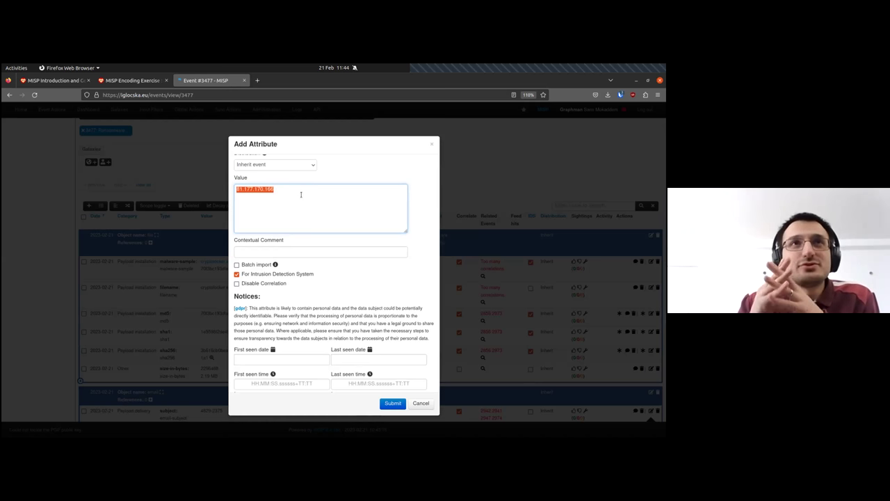
{"action": "left_click", "coordinate": [281, 191]}
{"action": "left_click", "coordinate": [282, 250]}
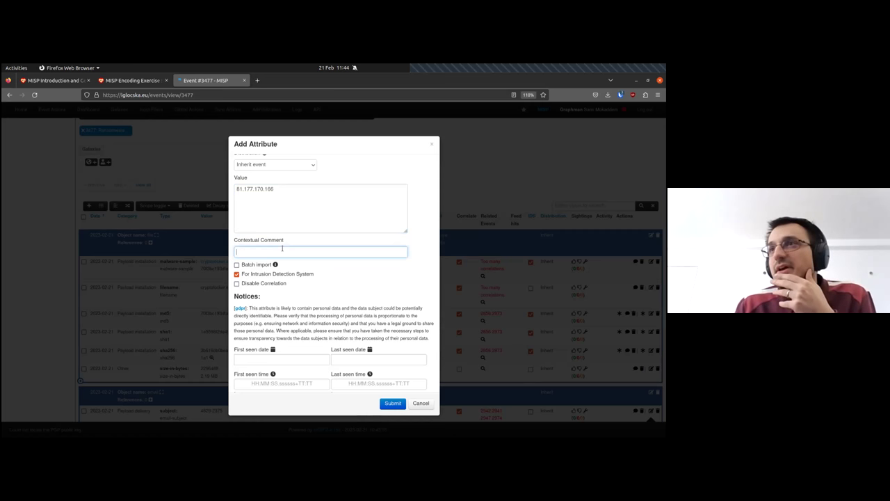
{"action": "type", "text": "IP of the C2 server"}
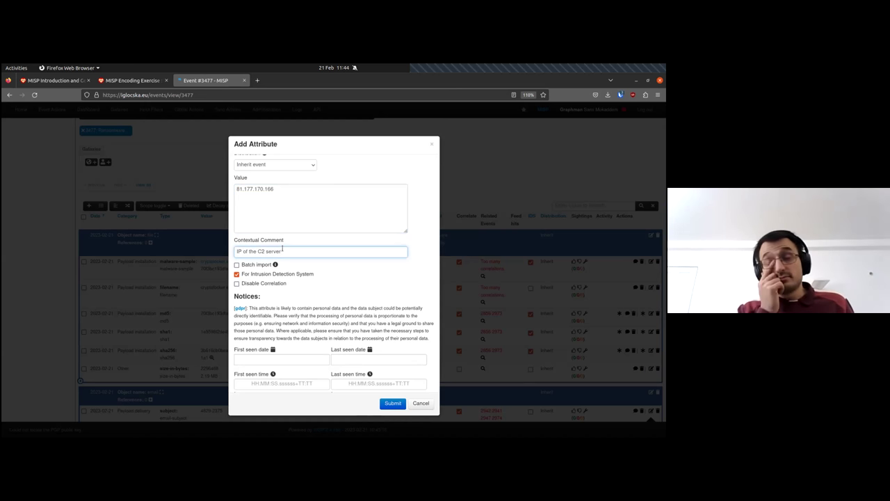
{"action": "type", "text": " accesses by the malware"}
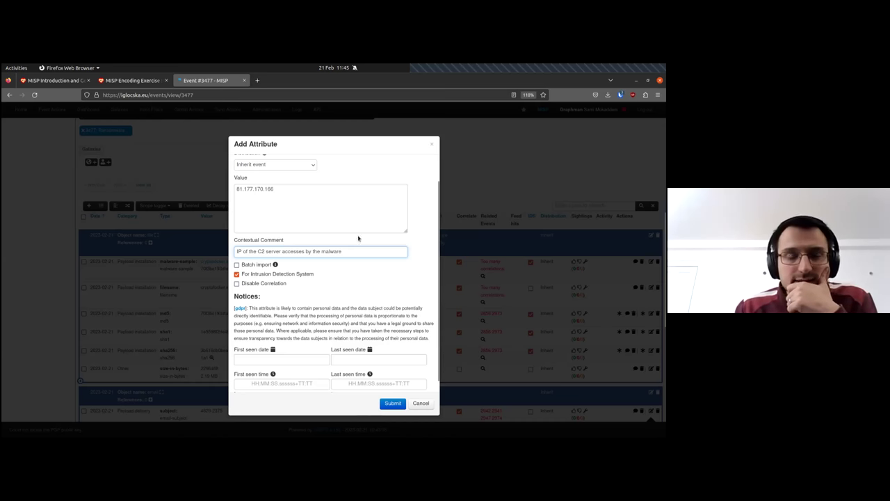
{"action": "scroll", "coordinate": [359, 237], "scroll_direction": "down", "scroll_amount": 1}
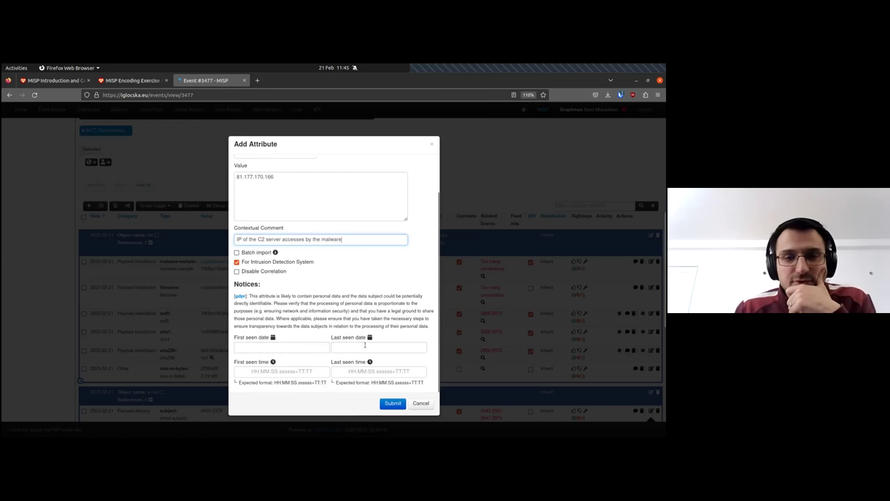
{"action": "scroll", "coordinate": [359, 329], "scroll_direction": "up", "scroll_amount": 3}
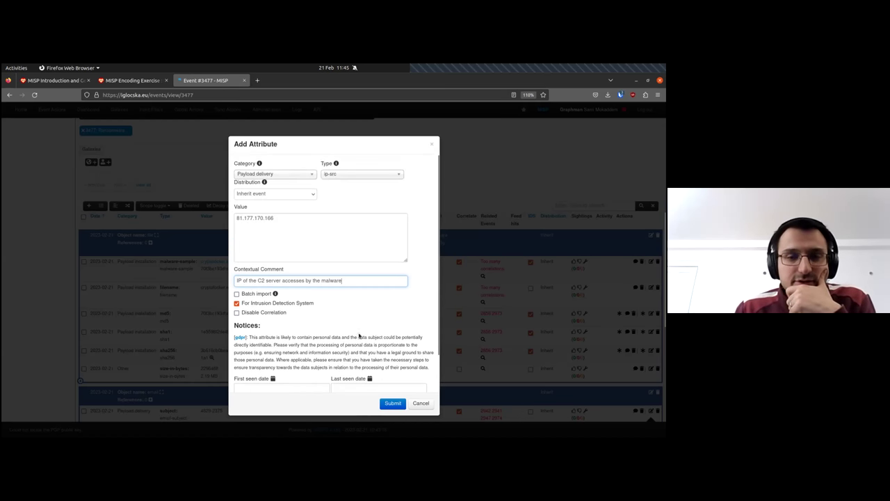
{"action": "left_click", "coordinate": [393, 405]}
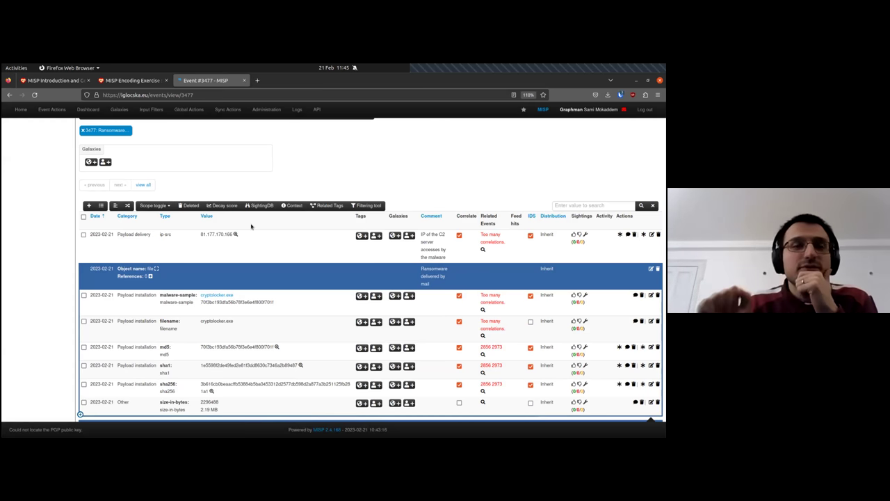
Group the 81.177.170.166 attribute into an ip-port object as its ip-src.
{"action": "left_click", "coordinate": [85, 235]}
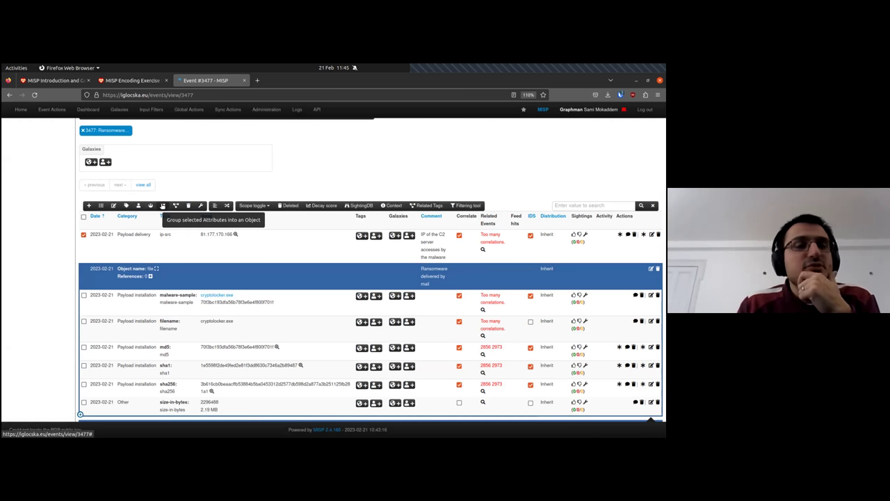
{"action": "left_click", "coordinate": [163, 206]}
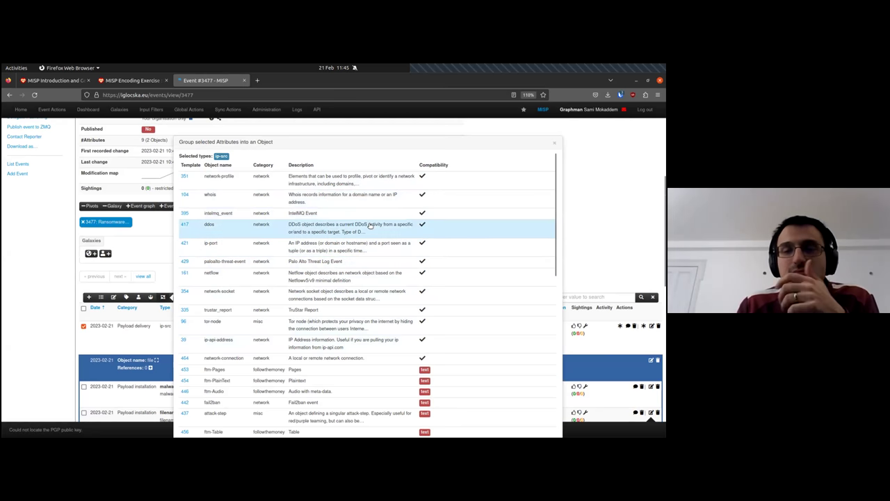
{"action": "scroll", "coordinate": [448, 264], "scroll_direction": "down", "scroll_amount": 1}
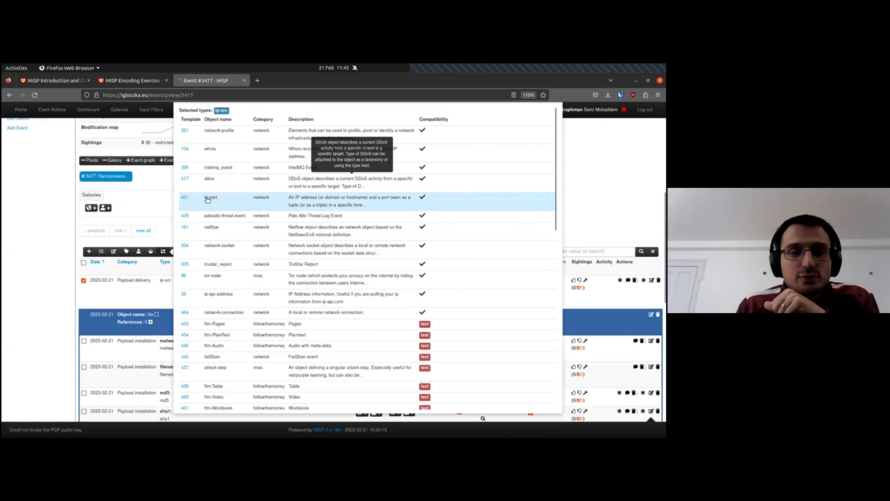
{"action": "left_click", "coordinate": [373, 202]}
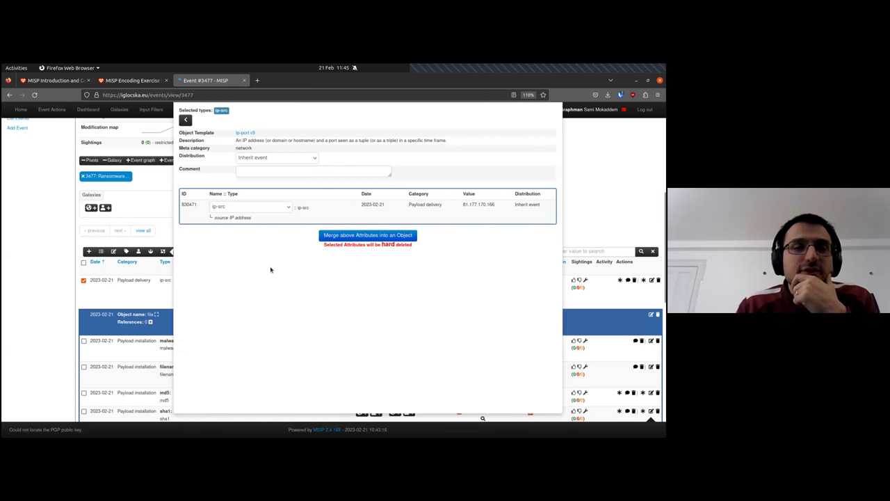
{"action": "left_click", "coordinate": [381, 236]}
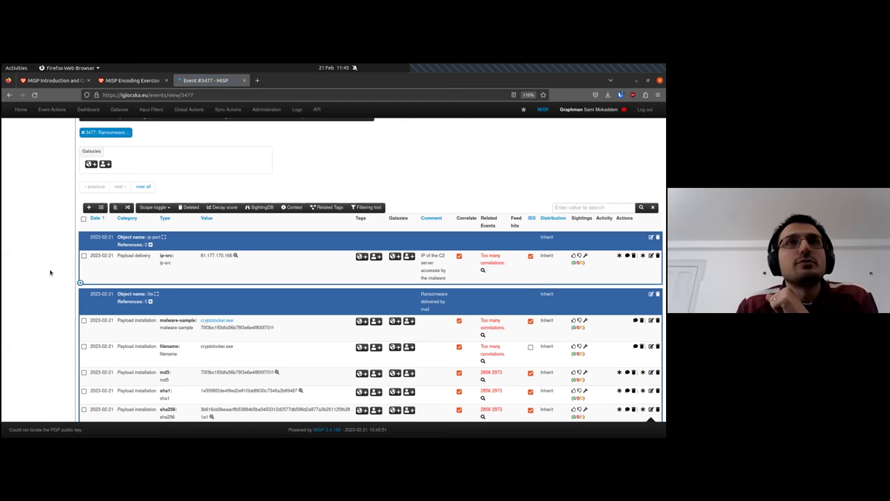
Examine the registry keys listed in the exercise document and what each one is used for.
{"action": "scroll", "coordinate": [46, 260], "scroll_direction": "down", "scroll_amount": 1}
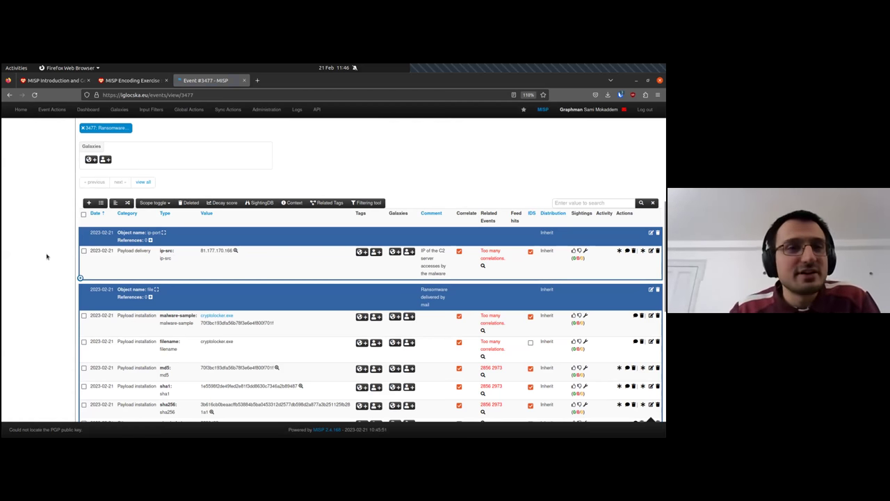
{"action": "scroll", "coordinate": [48, 254], "scroll_direction": "up", "scroll_amount": 4}
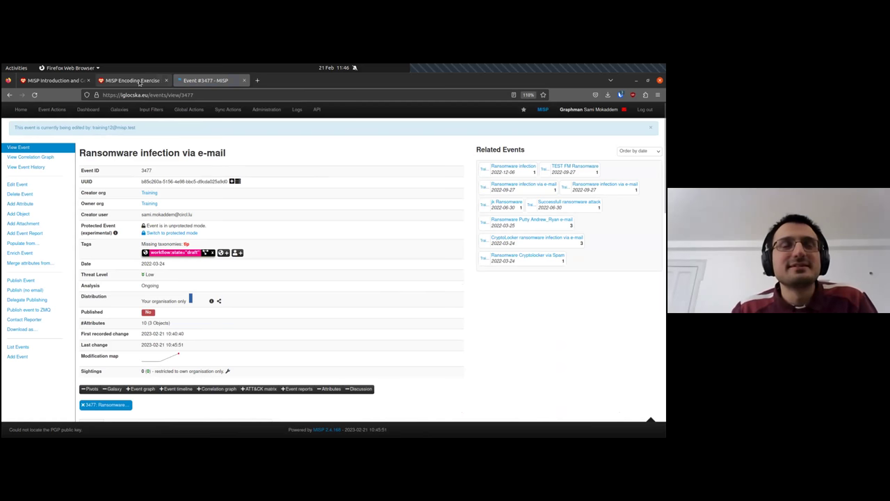
{"action": "left_click", "coordinate": [137, 81]}
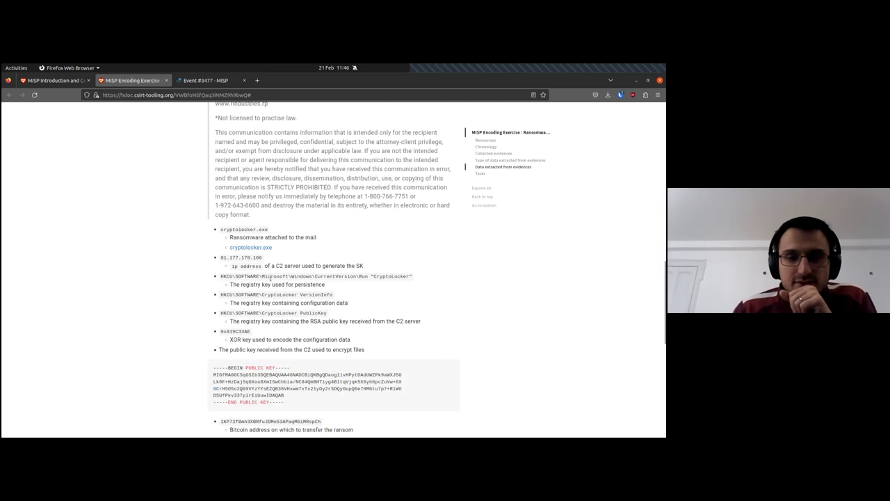
{"action": "left_click_drag", "start_coordinate": [257, 281], "coordinate": [328, 285]}
{"action": "left_click", "coordinate": [280, 302]}
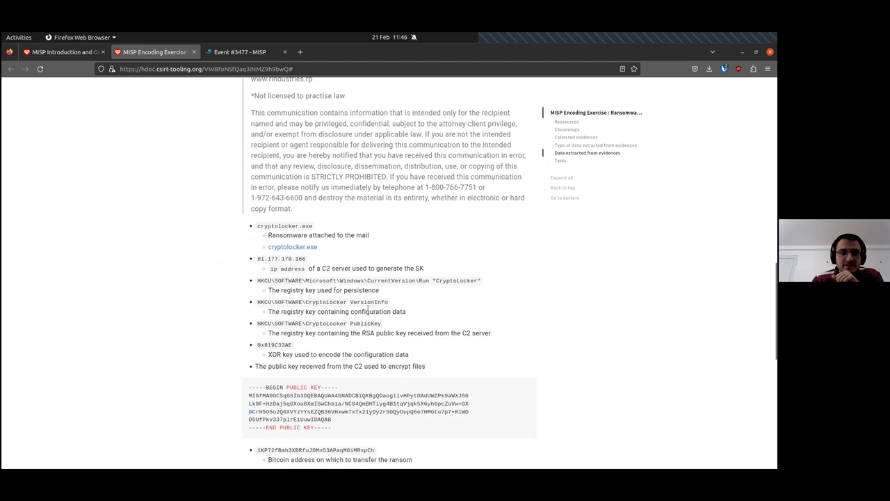
{"action": "left_click_drag", "start_coordinate": [369, 312], "coordinate": [388, 312]}
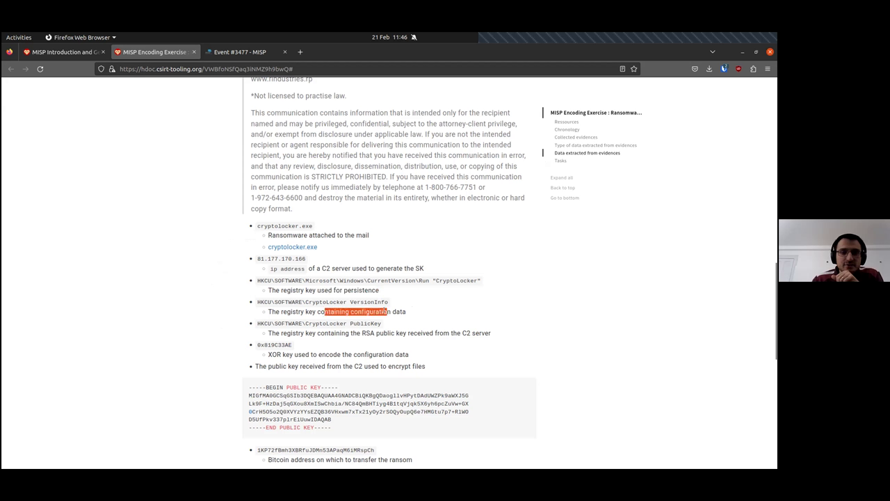
{"action": "left_click", "coordinate": [469, 315]}
{"action": "left_click_drag", "start_coordinate": [304, 330], "coordinate": [427, 333]}
{"action": "left_click", "coordinate": [504, 330]}
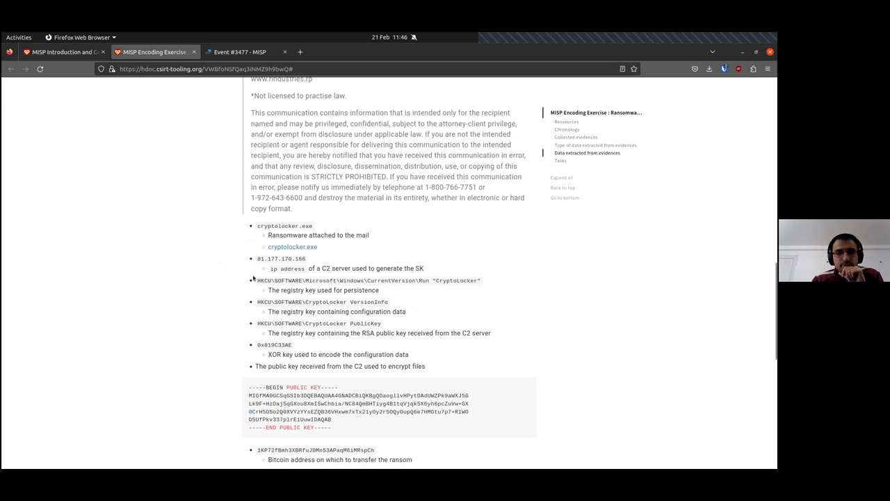
Copy the persistence registry key from the exercise document and start a new registry-key object in the event.
{"action": "left_click_drag", "start_coordinate": [257, 281], "coordinate": [479, 279]}
{"action": "left_click", "coordinate": [547, 292]}
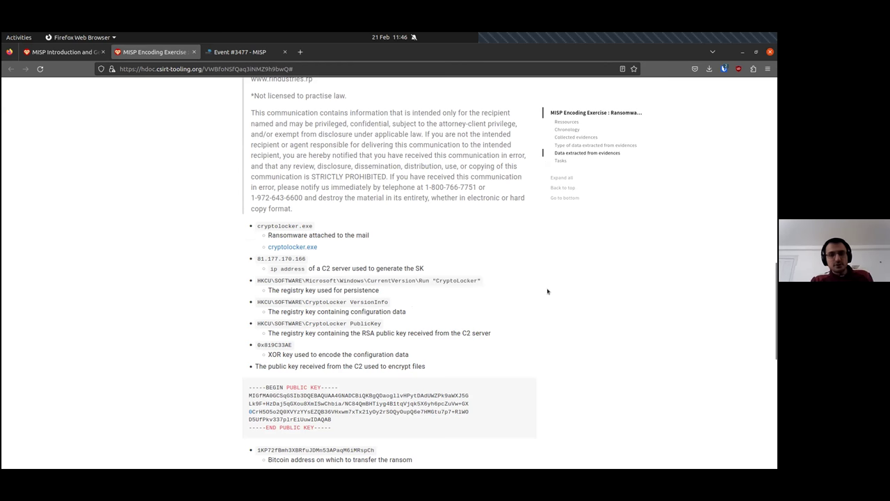
{"action": "left_click", "coordinate": [224, 51]}
{"action": "scroll", "coordinate": [413, 245], "scroll_direction": "down", "scroll_amount": 5}
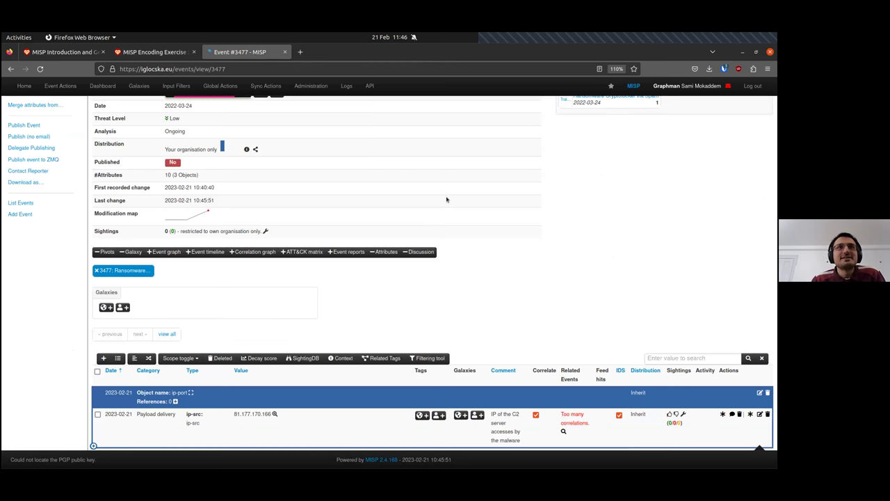
{"action": "scroll", "coordinate": [278, 278], "scroll_direction": "down", "scroll_amount": 5}
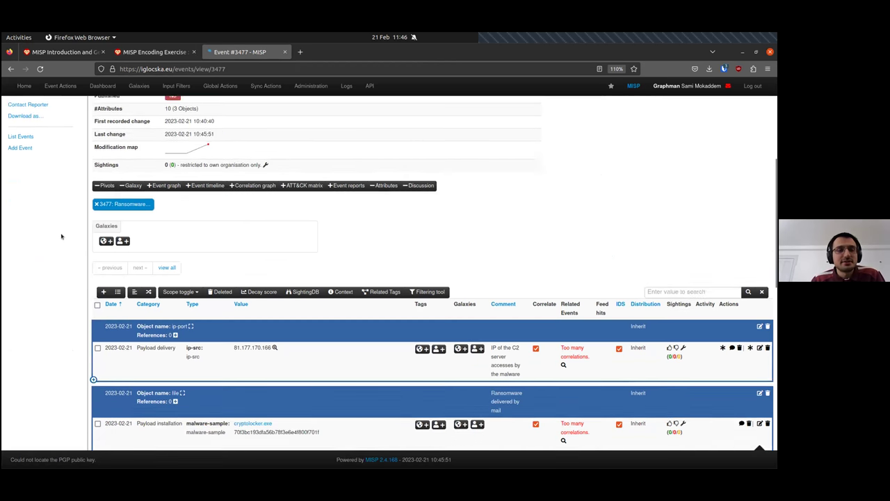
{"action": "left_click", "coordinate": [188, 205]}
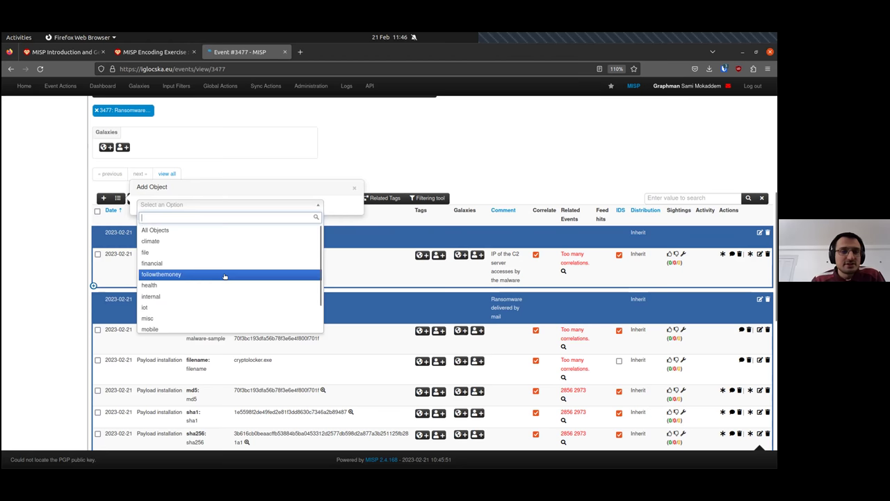
{"action": "left_click", "coordinate": [224, 230]}
{"action": "left_click", "coordinate": [223, 223]}
{"action": "type", "text": "reg"}
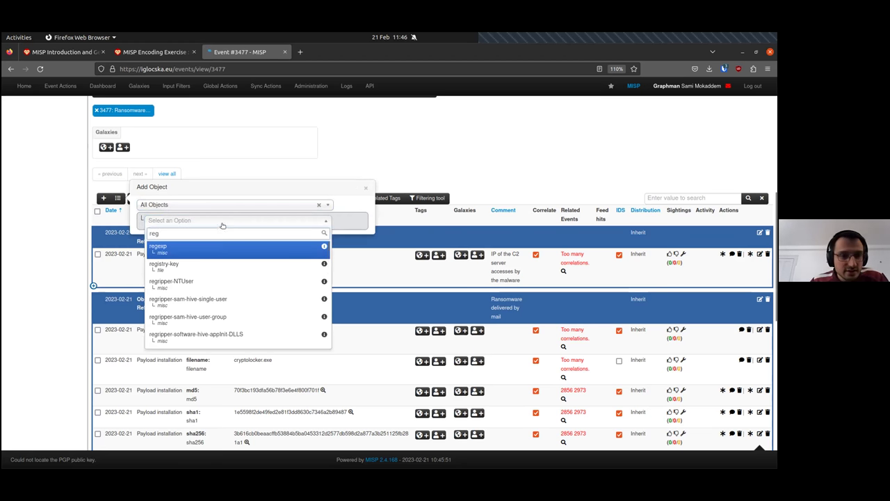
{"action": "type", "text": "ist"}
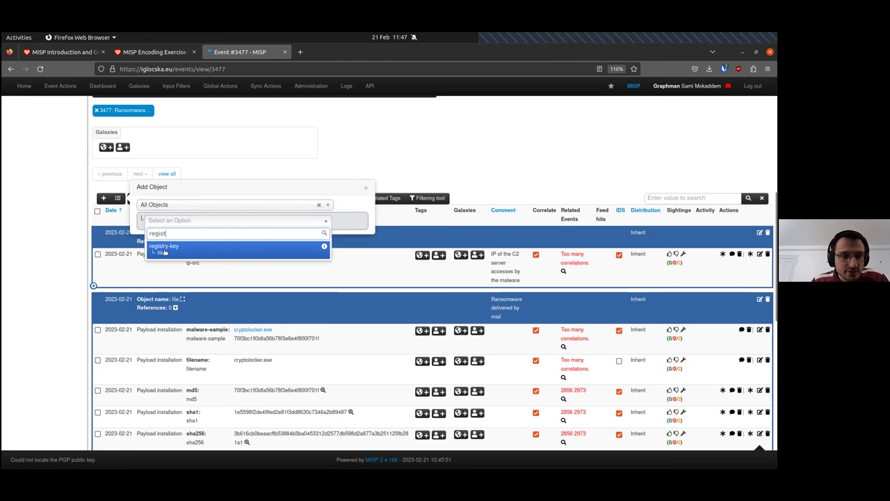
{"action": "left_click", "coordinate": [165, 247]}
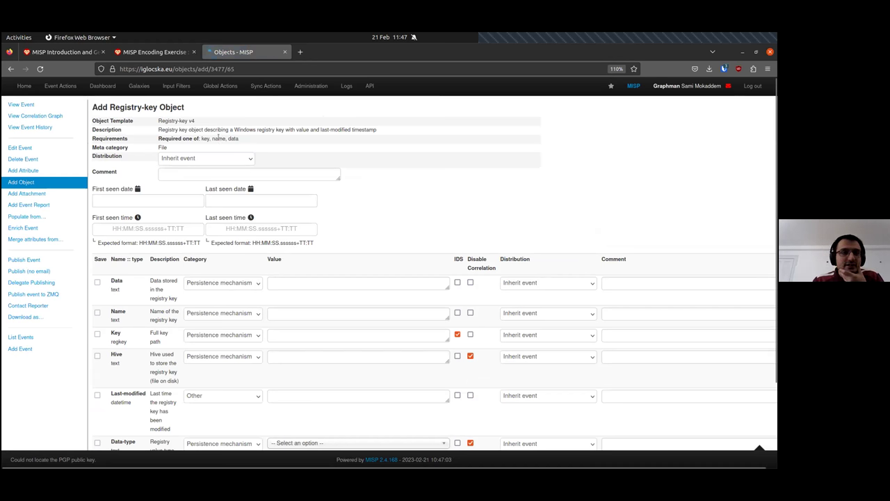
Fill the registry-key object's Key with HKCU\SOFTWARE\Microsoft\Windows\CurrentVersion\Run "CryptoLocker" and widen its value field.
{"action": "left_click", "coordinate": [158, 53]}
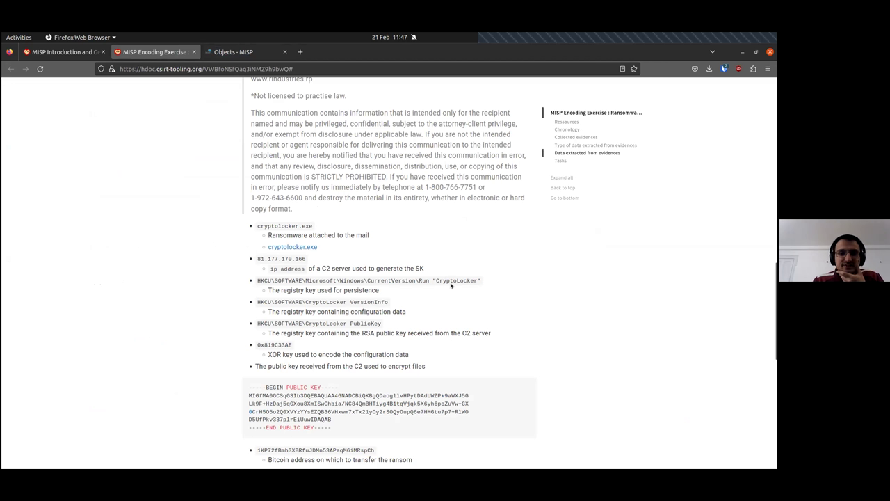
{"action": "left_click", "coordinate": [236, 54]}
{"action": "scroll", "coordinate": [320, 228], "scroll_direction": "down", "scroll_amount": 2}
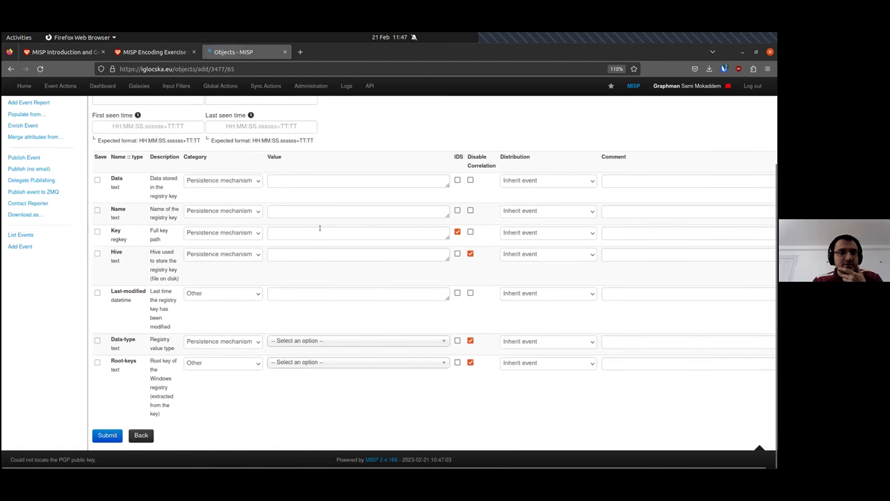
{"action": "left_click", "coordinate": [299, 232]}
{"action": "key", "text": "ctrl+v"}
{"action": "left_click_drag", "start_coordinate": [446, 236], "coordinate": [492, 242]}
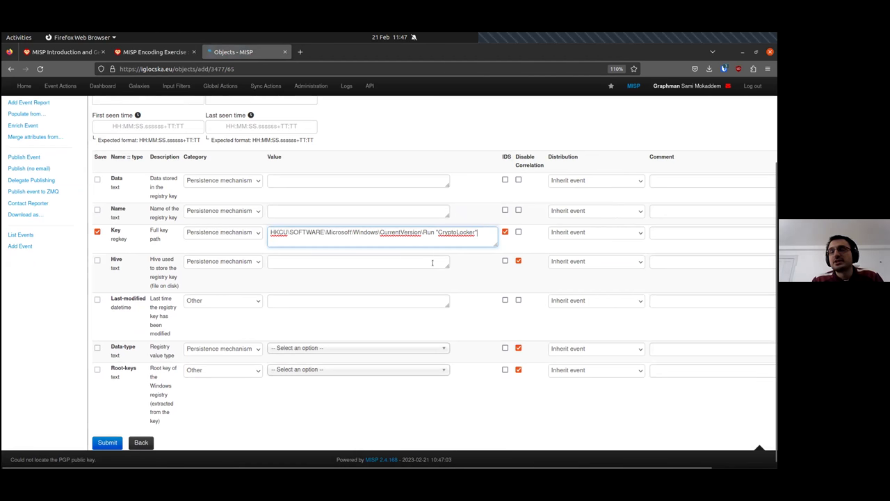
Set the registry-key object's Name to Run and its Data to CryptoLocker, copying both from the key path.
{"action": "double_click", "coordinate": [457, 232]}
{"action": "key", "text": "ctrl+c"}
{"action": "left_click", "coordinate": [324, 210]}
{"action": "key", "text": "ctrl+v"}
{"action": "double_click", "coordinate": [429, 232]}
{"action": "key", "text": "ctrl+c"}
{"action": "double_click", "coordinate": [289, 210]}
{"action": "key", "text": "ctrl+v"}
{"action": "double_click", "coordinate": [457, 232]}
{"action": "left_click", "coordinate": [341, 184]}
{"action": "key", "text": "ctrl+v"}
{"action": "left_click", "coordinate": [447, 412]}
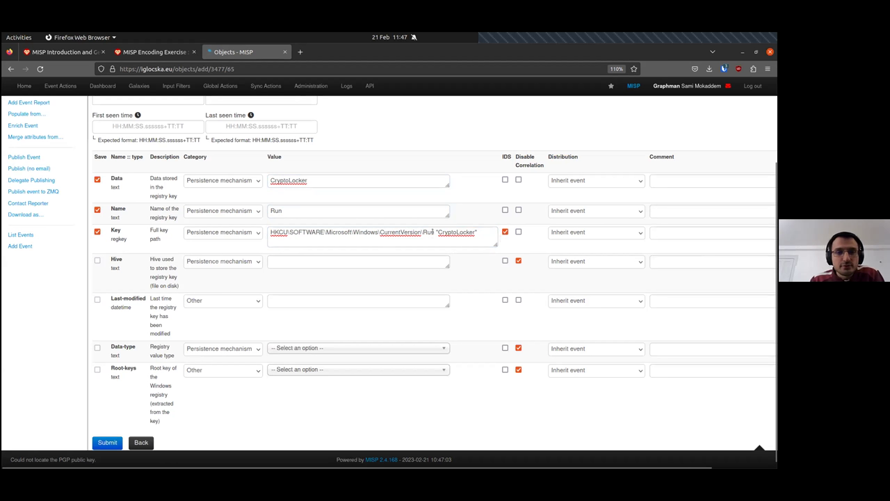
Remove "CryptoLocker" from the end of the Key path and save the registry-key object to the event.
{"action": "left_click_drag", "start_coordinate": [434, 232], "coordinate": [478, 232]}
{"action": "key", "text": "BackSpace"}
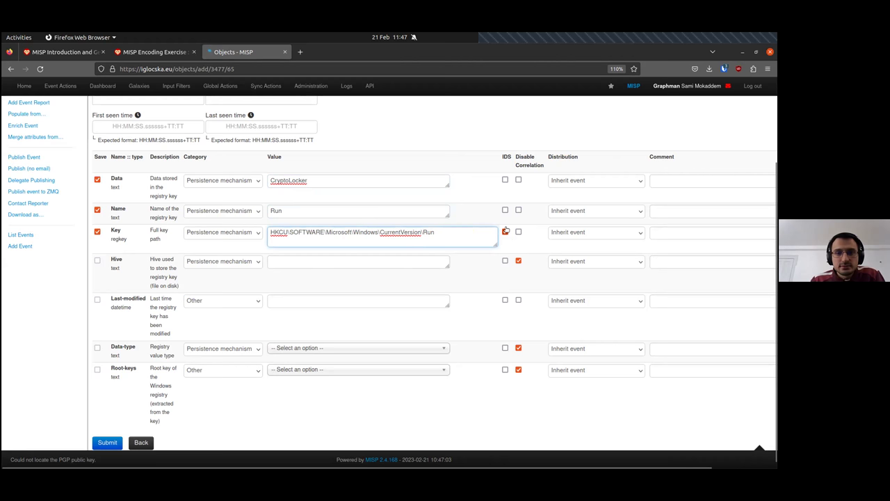
{"action": "scroll", "coordinate": [115, 230], "scroll_direction": "down", "scroll_amount": 1}
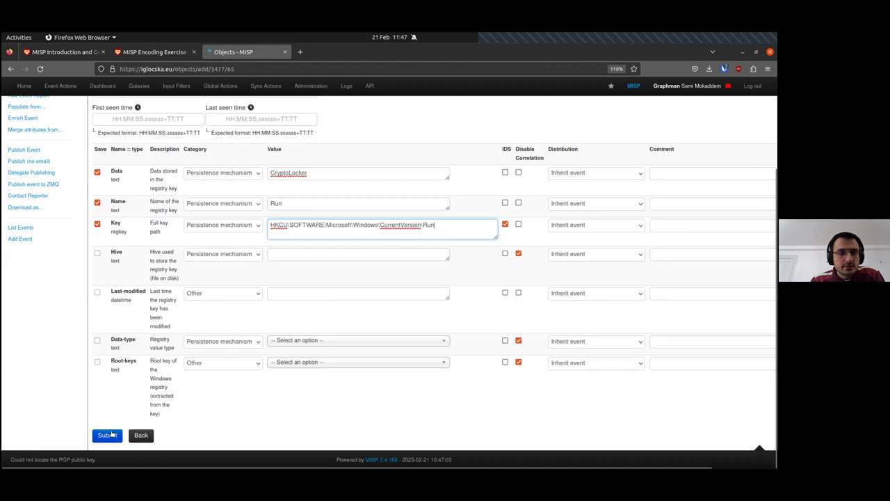
{"action": "left_click", "coordinate": [107, 435]}
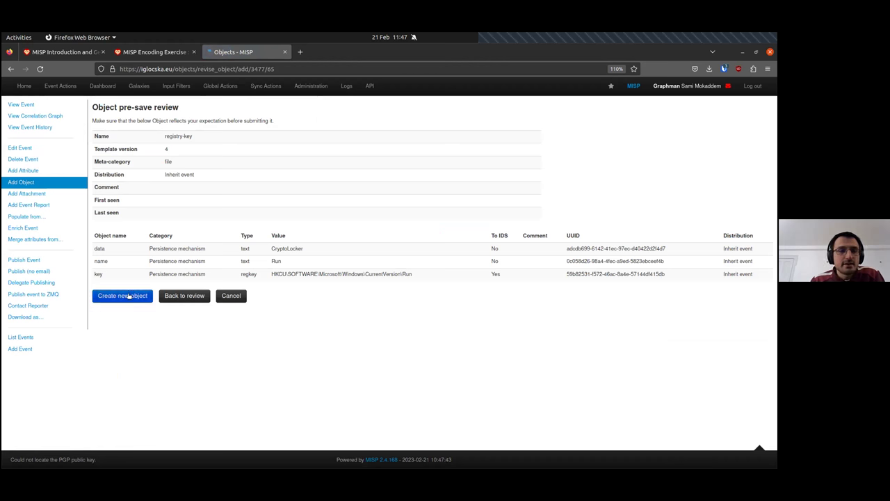
{"action": "left_click", "coordinate": [128, 295]}
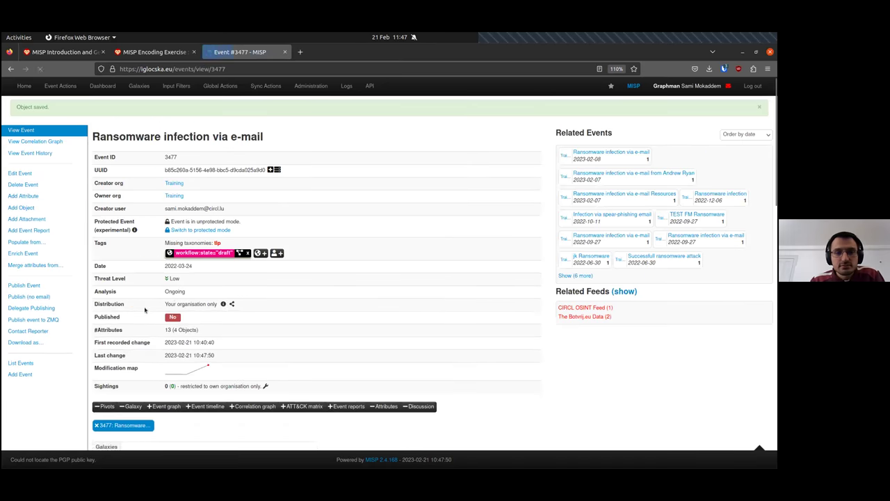
{"action": "scroll", "coordinate": [453, 279], "scroll_direction": "down", "scroll_amount": 3}
{"action": "scroll", "coordinate": [315, 281], "scroll_direction": "down", "scroll_amount": 3}
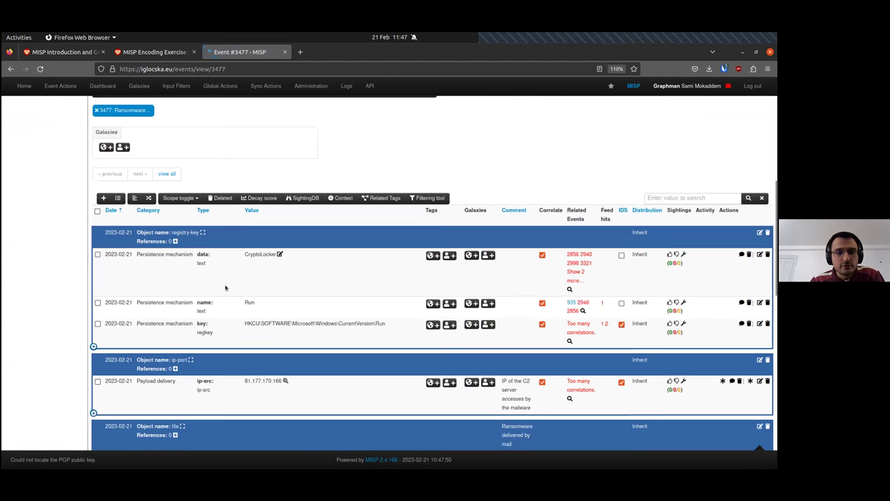
Copy the VersionInfo configuration registry key from the exercise document and start a new registry-key object in the event.
{"action": "left_click", "coordinate": [155, 53]}
{"action": "left_click_drag", "start_coordinate": [257, 302], "coordinate": [389, 302]}
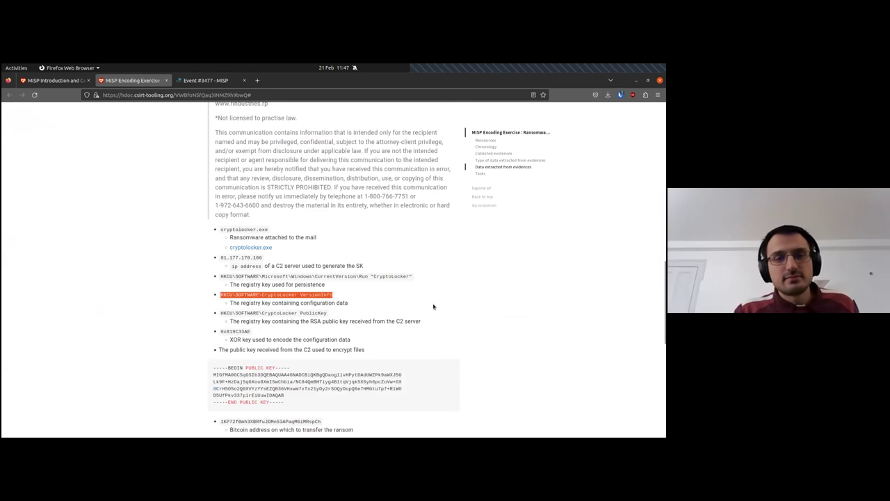
{"action": "key", "text": "ctrl+Tab"}
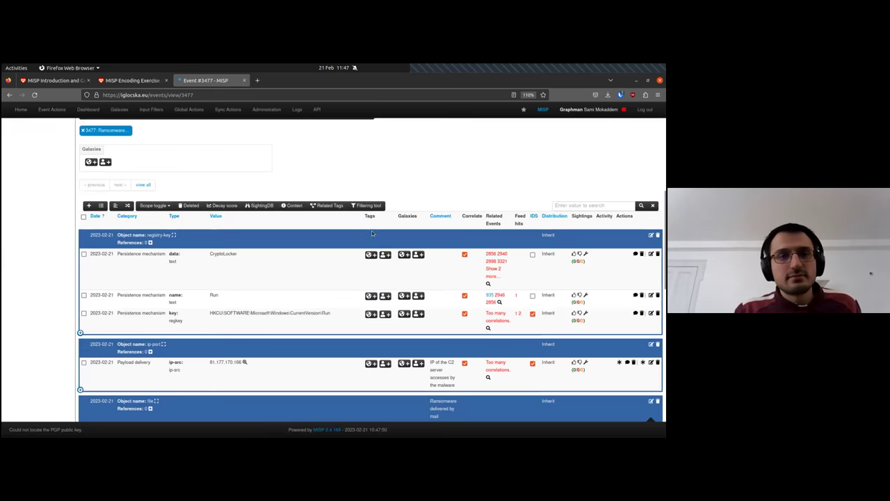
{"action": "left_click", "coordinate": [89, 206]}
{"action": "left_click", "coordinate": [173, 224]}
{"action": "left_click", "coordinate": [185, 226]}
{"action": "type", "text": "registry"}
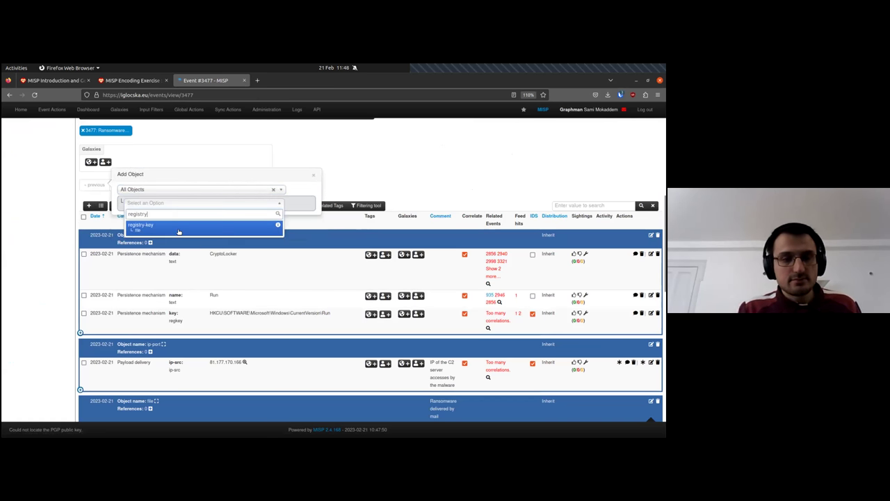
{"action": "left_click", "coordinate": [178, 229]}
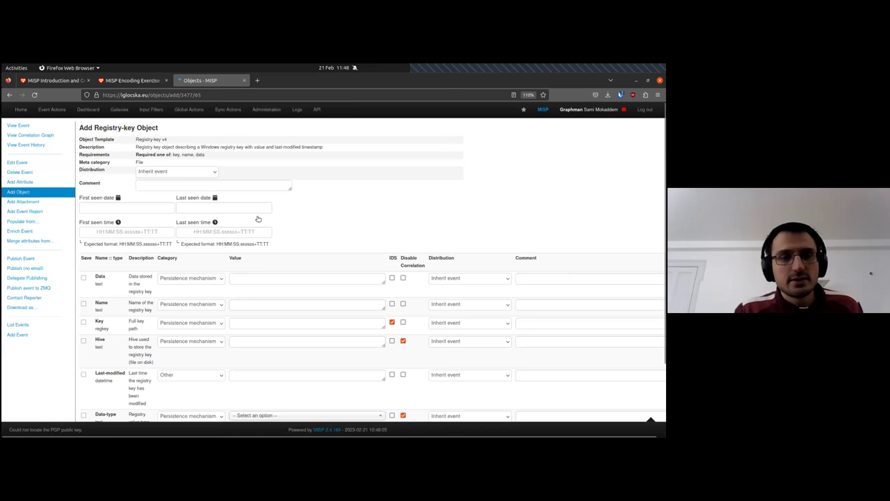
Fill the new registry-key object's Key with HKCU\SOFTWARE\CryptoLocker VersionInfo from the exercise document.
{"action": "left_click", "coordinate": [132, 80]}
{"action": "key", "text": "ctrl+Tab"}
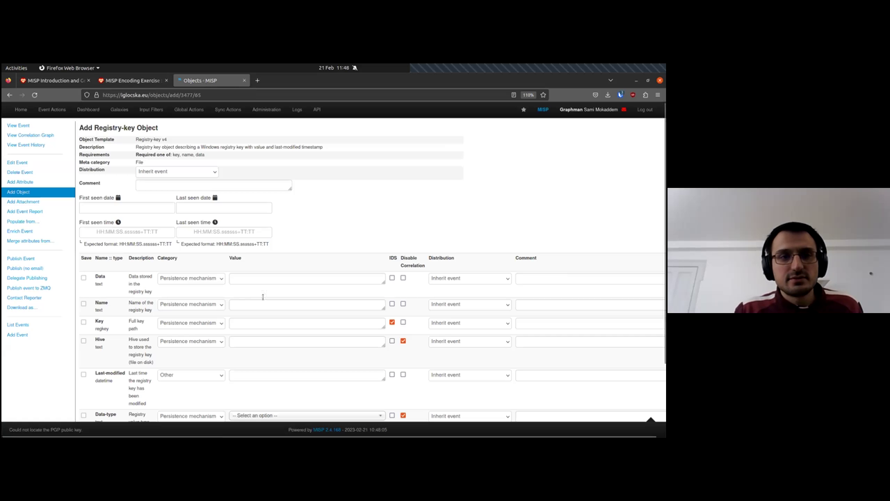
{"action": "left_click", "coordinate": [245, 322]}
{"action": "key", "text": "ctrl+v"}
Copy the words "containing configuration data" from the exercise document's VersionInfo description into the registry-key object's Comment.
{"action": "key", "text": "ctrl+shift+Tab"}
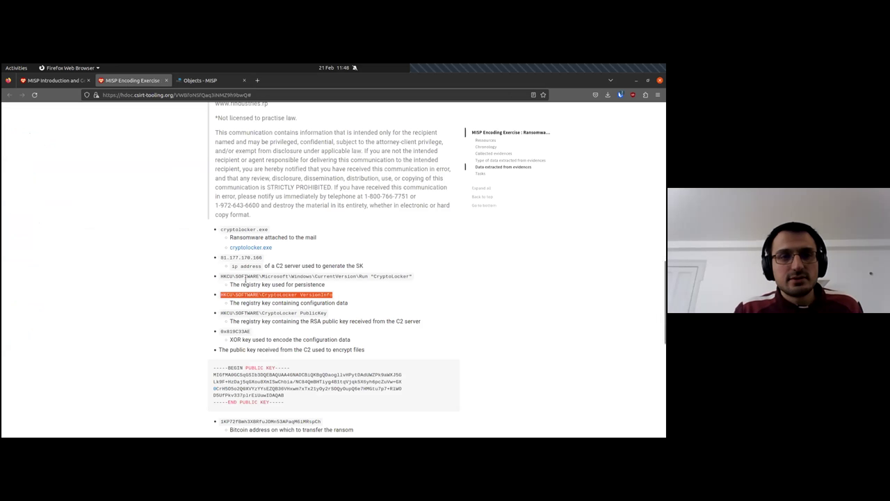
{"action": "left_click_drag", "start_coordinate": [231, 303], "coordinate": [307, 303]}
{"action": "left_click", "coordinate": [285, 302]}
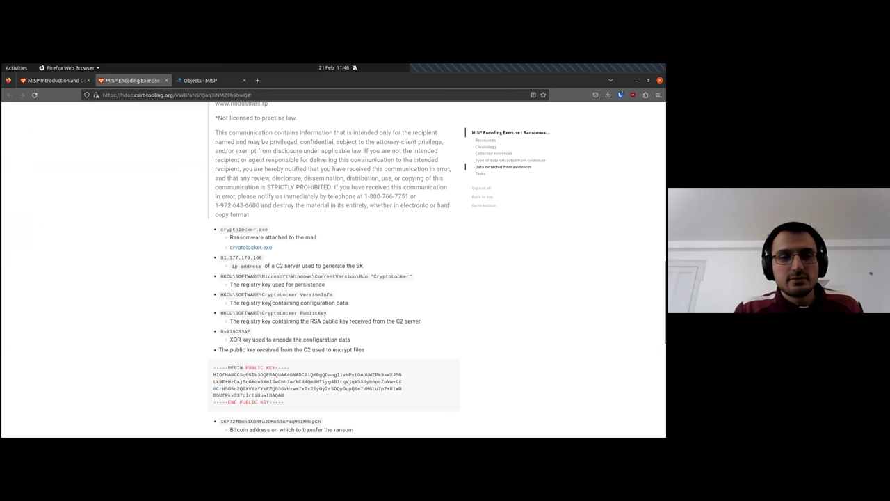
{"action": "left_click_drag", "start_coordinate": [271, 302], "coordinate": [347, 303]}
{"action": "key", "text": "ctrl+c"}
{"action": "key", "text": "ctrl+Tab"}
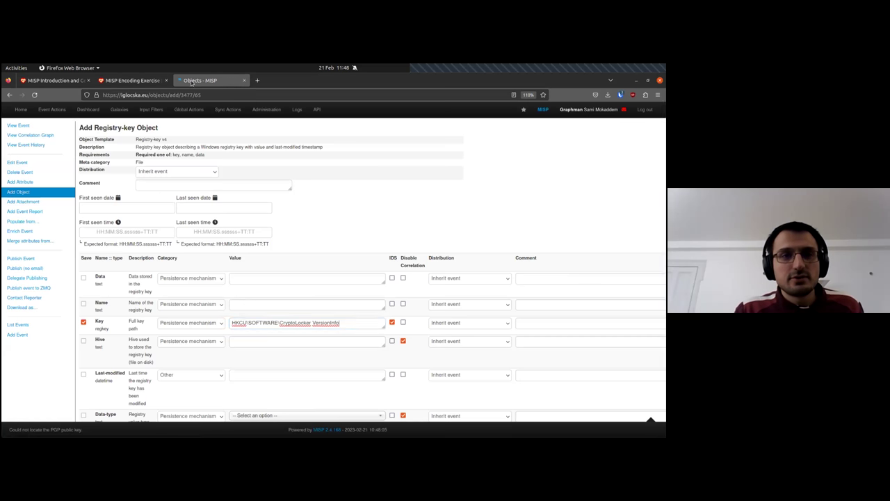
{"action": "left_click", "coordinate": [156, 187]}
{"action": "key", "text": "ctrl+v"}
Reword the registry-key object's Comment to "Contains the malware configuration data".
{"action": "type", "text": "C"}
{"action": "key", "text": "ctrl+Right"}
{"action": "key", "text": "BackSpace"}
{"action": "key", "text": "BackSpace"}
{"action": "key", "text": "BackSpace"}
{"action": "type", "text": "s the"}
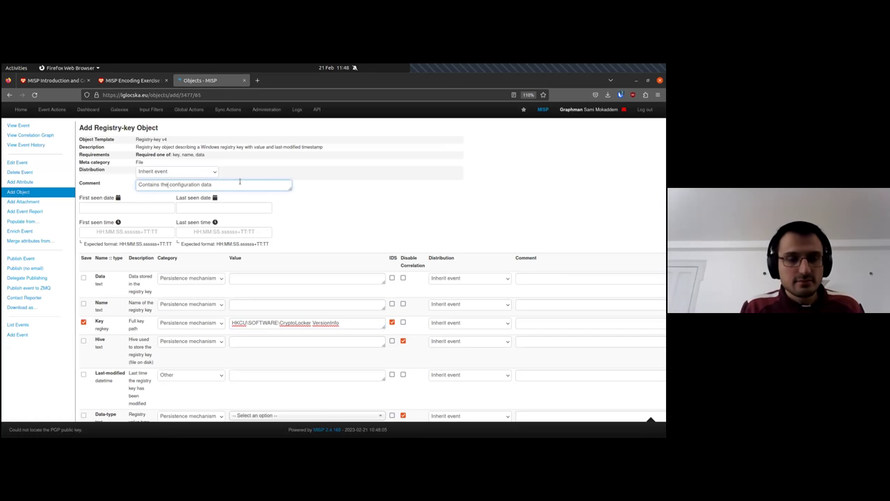
{"action": "type", "text": " malware"}
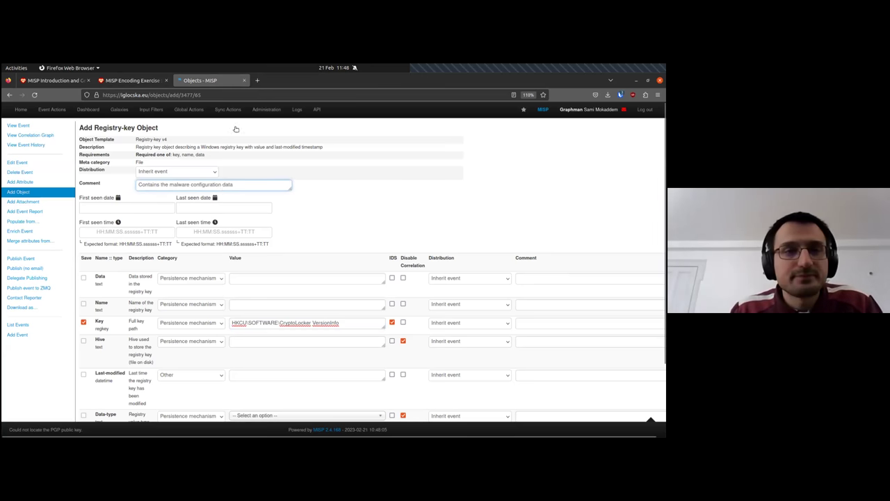
{"action": "double_click", "coordinate": [292, 322]}
{"action": "key", "text": "ctrl+c"}
{"action": "left_click", "coordinate": [306, 304]}
{"action": "key", "text": "ctrl+v"}
Set the object's Name to VersionInfo, copied from the key path, and remove it from the end of the Key.
{"action": "left_click_drag", "start_coordinate": [313, 323], "coordinate": [361, 326]}
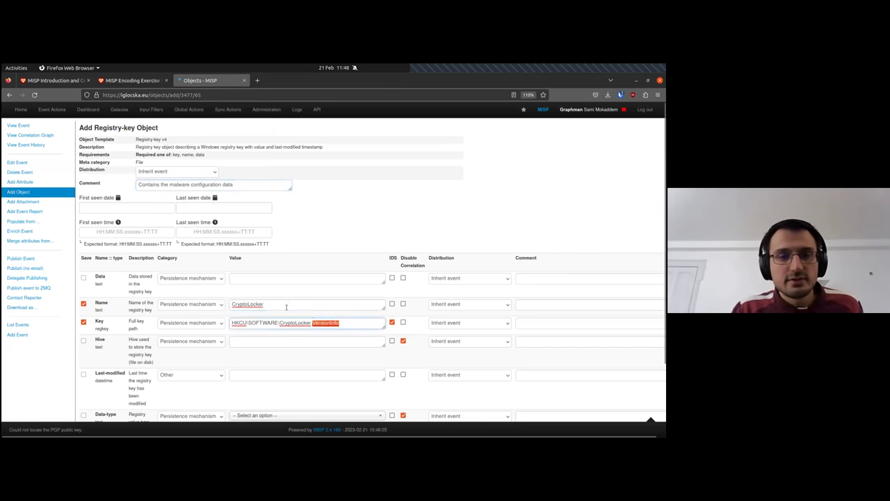
{"action": "key", "text": "ctrl+c"}
{"action": "double_click", "coordinate": [249, 304]}
{"action": "key", "text": "ctrl+v"}
{"action": "left_click_drag", "start_coordinate": [339, 324], "coordinate": [311, 323]}
{"action": "key", "text": "BackSpace"}
Check the entries against the exercise document and save the VersionInfo registry-key object to the event.
{"action": "left_click", "coordinate": [371, 212]}
{"action": "scroll", "coordinate": [264, 242], "scroll_direction": "down", "scroll_amount": 3}
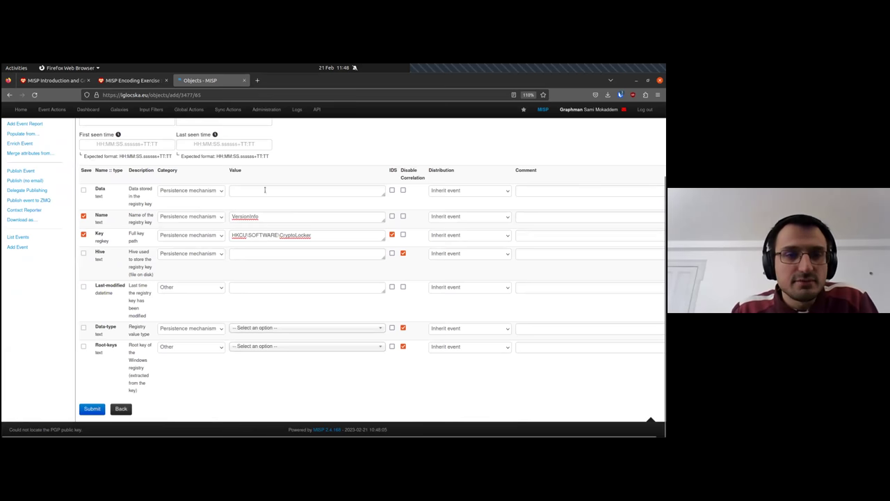
{"action": "left_click", "coordinate": [133, 80]}
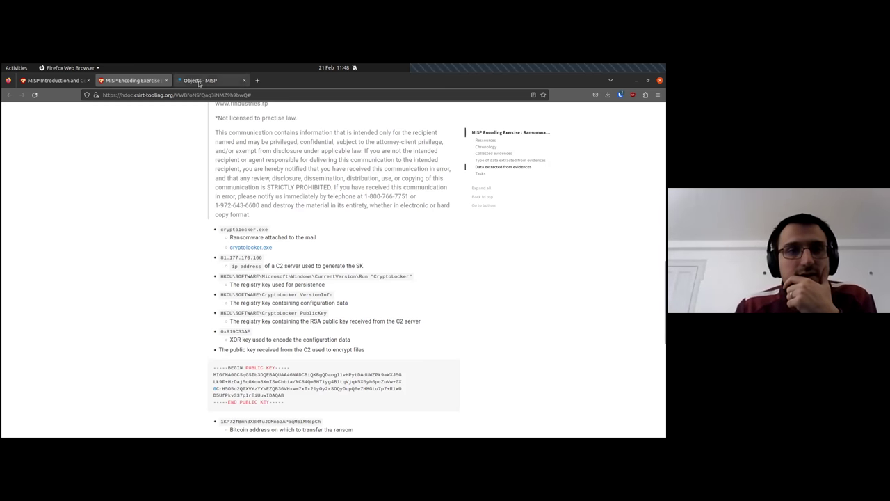
{"action": "key", "text": "ctrl+Tab"}
{"action": "left_click", "coordinate": [92, 409]}
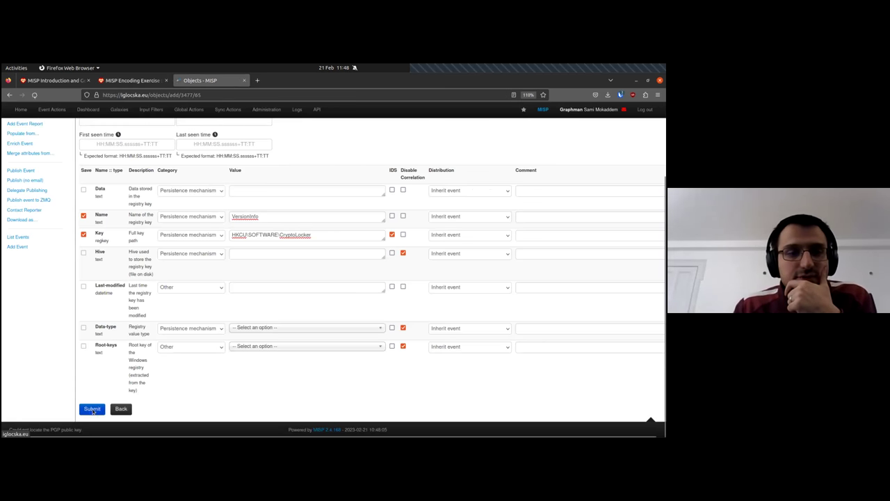
{"action": "left_click", "coordinate": [94, 281]}
Start another registry-key object in the event, choosing its template from all object types.
{"action": "scroll", "coordinate": [249, 362], "scroll_direction": "down", "scroll_amount": 10}
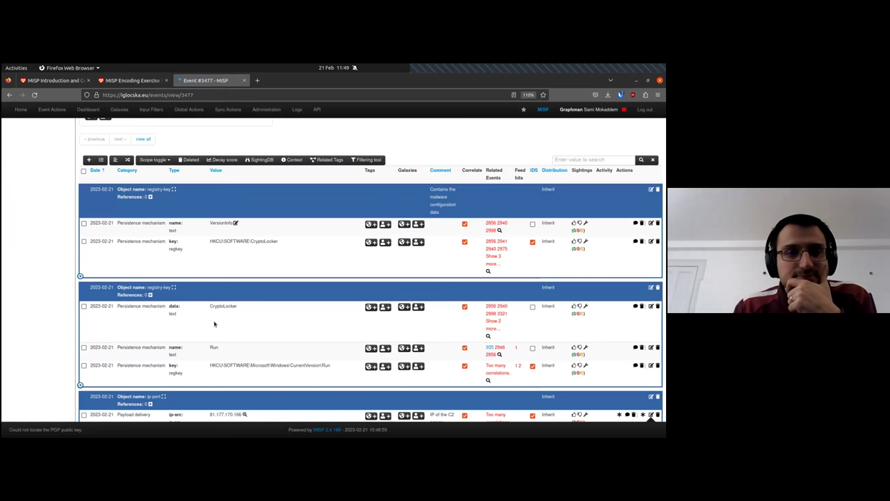
{"action": "left_click", "coordinate": [101, 160]}
{"action": "left_click", "coordinate": [206, 166]}
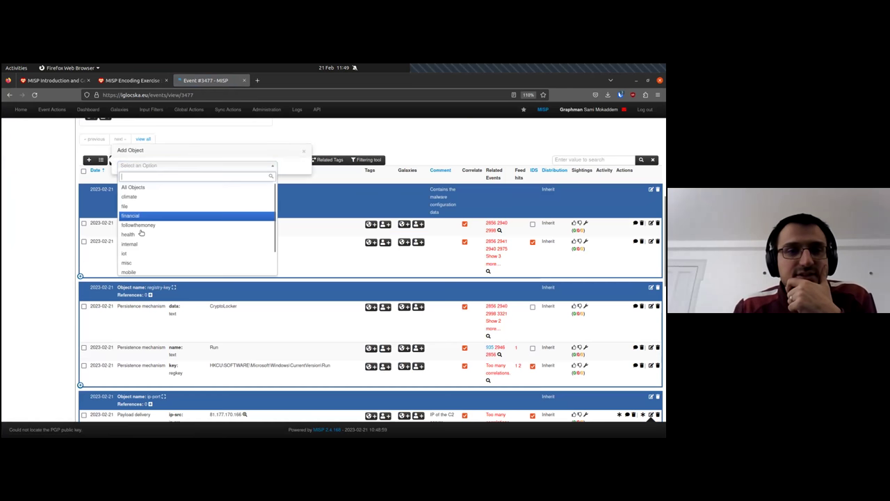
{"action": "left_click", "coordinate": [133, 165]}
{"action": "left_click", "coordinate": [163, 157]}
{"action": "type", "text": "reh"}
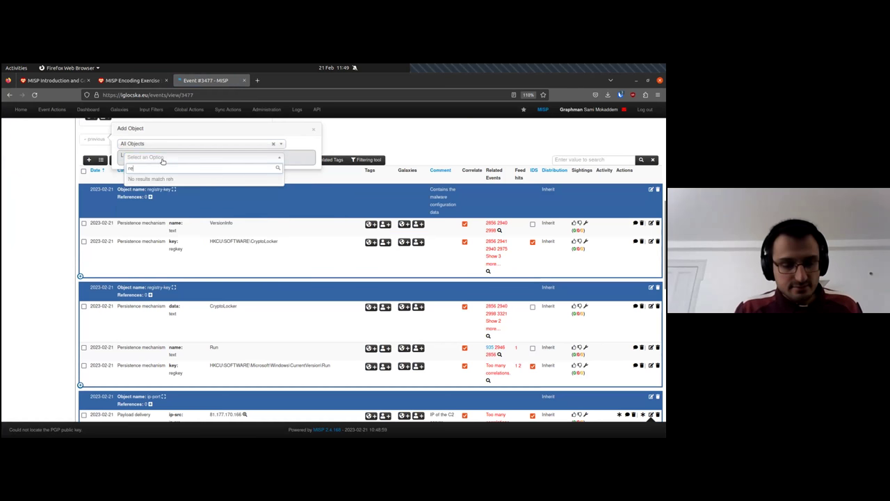
{"action": "key", "text": "BackSpace"}
{"action": "type", "text": "g"}
{"action": "key", "text": "Return"}
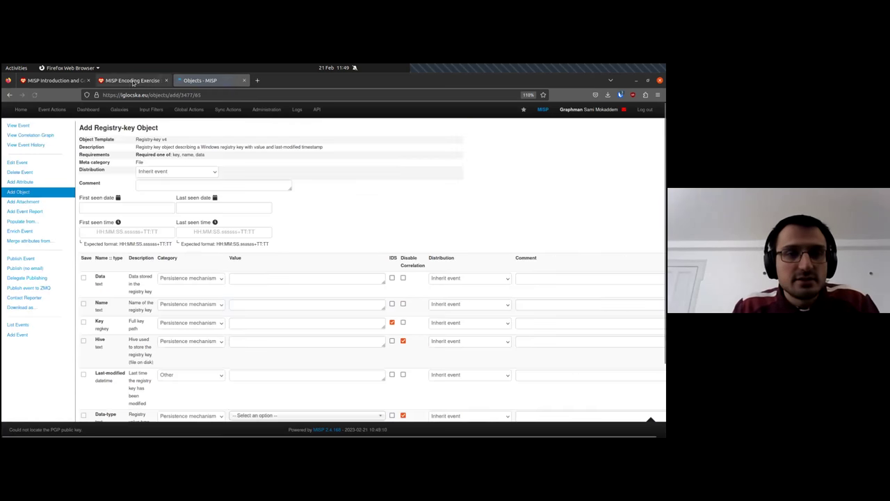
Copy HKCU\SOFTWARE\CryptoLocker PublicKey from the exercise document into the new object's Key.
{"action": "left_click", "coordinate": [133, 81]}
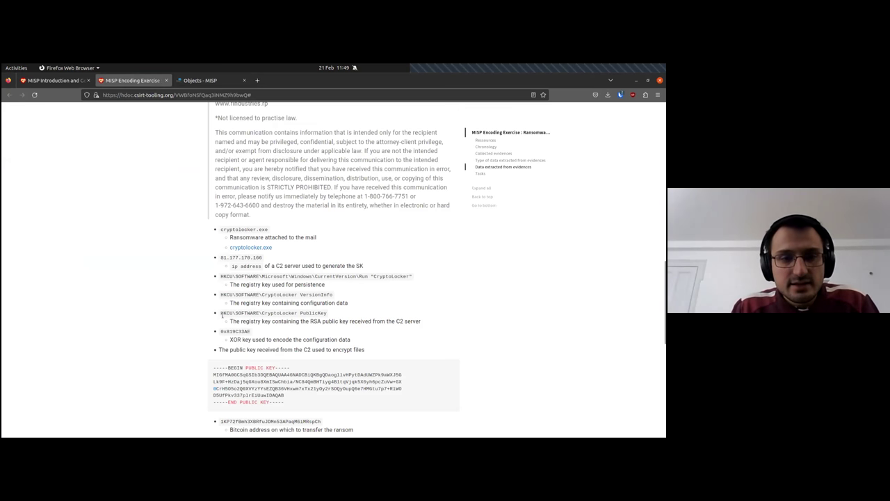
{"action": "left_click_drag", "start_coordinate": [220, 312], "coordinate": [320, 314]}
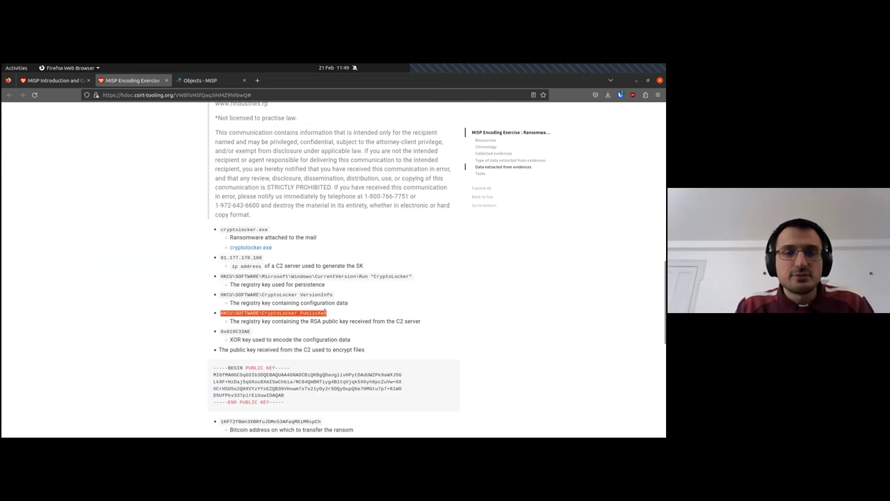
{"action": "key", "text": "ctrl+Tab"}
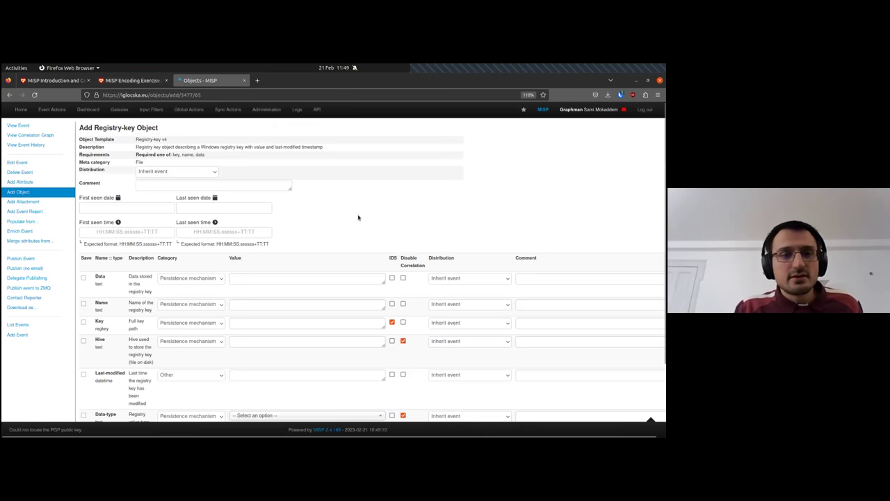
{"action": "left_click", "coordinate": [285, 277]}
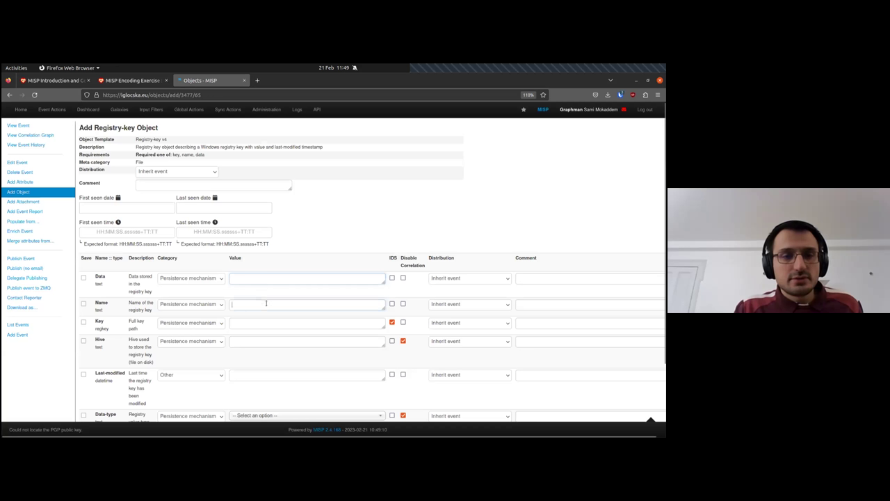
{"action": "left_click", "coordinate": [298, 322]}
{"action": "key", "text": "ctrl+v"}
Set the object's Comment to "Contains the RSA public key received from the C2 server", reusing the exercise document's description.
{"action": "left_click", "coordinate": [129, 80]}
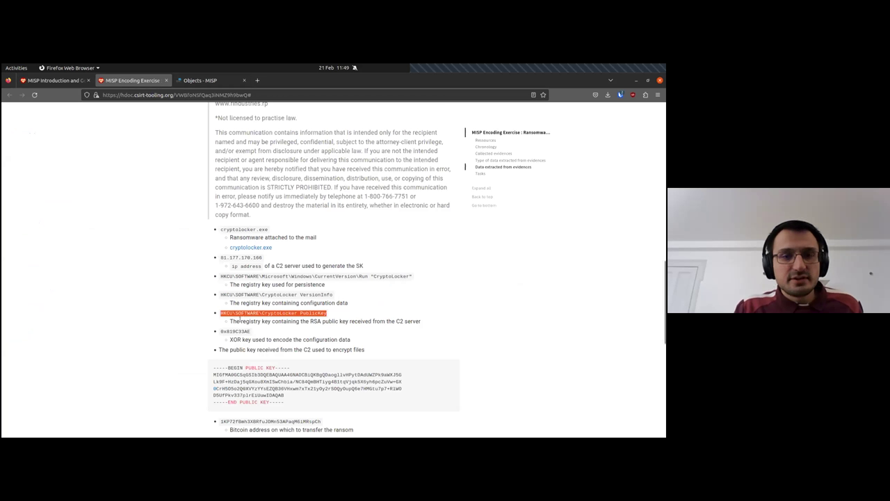
{"action": "left_click_drag", "start_coordinate": [300, 321], "coordinate": [420, 324]}
{"action": "key", "text": "ctrl+c"}
{"action": "left_click", "coordinate": [196, 81]}
{"action": "left_click", "coordinate": [214, 185]}
{"action": "key", "text": "ctrl+v"}
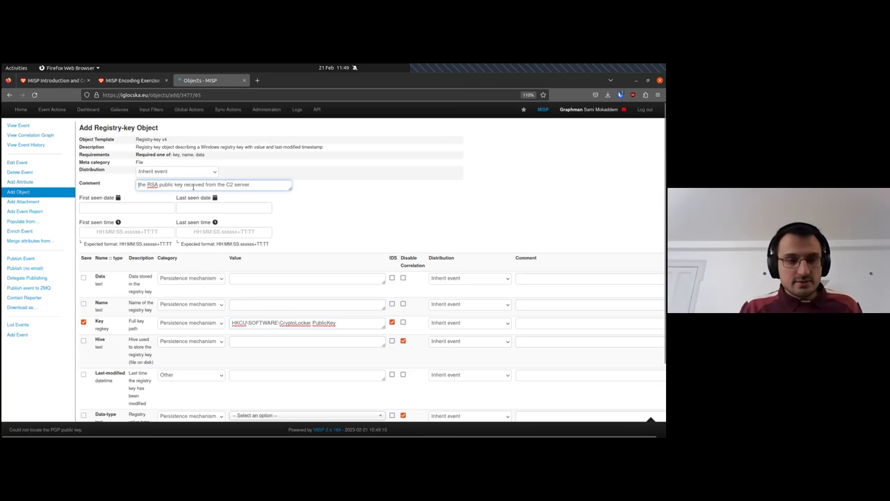
{"action": "type", "text": "Contains"}
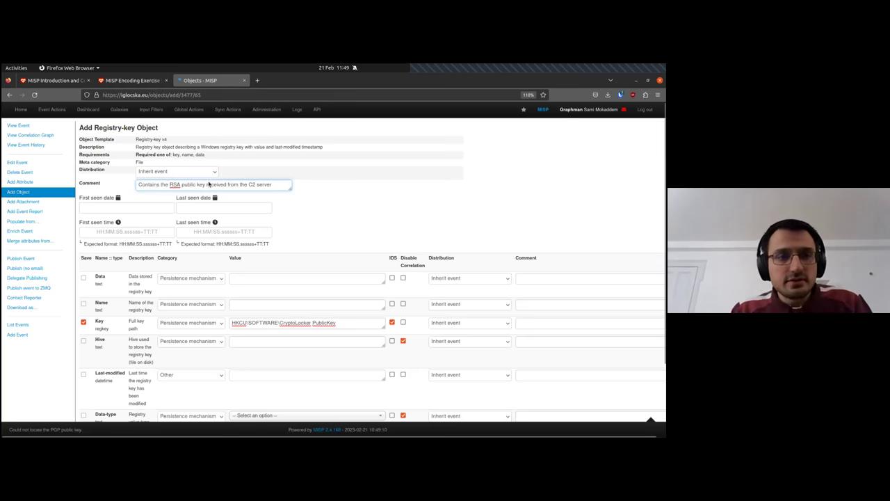
Move PublicKey from the end of the Key path into the object's Name, leaving HKCU\SOFTWARE\CryptoLocker as the Key.
{"action": "scroll", "coordinate": [209, 174], "scroll_direction": "down", "scroll_amount": 1}
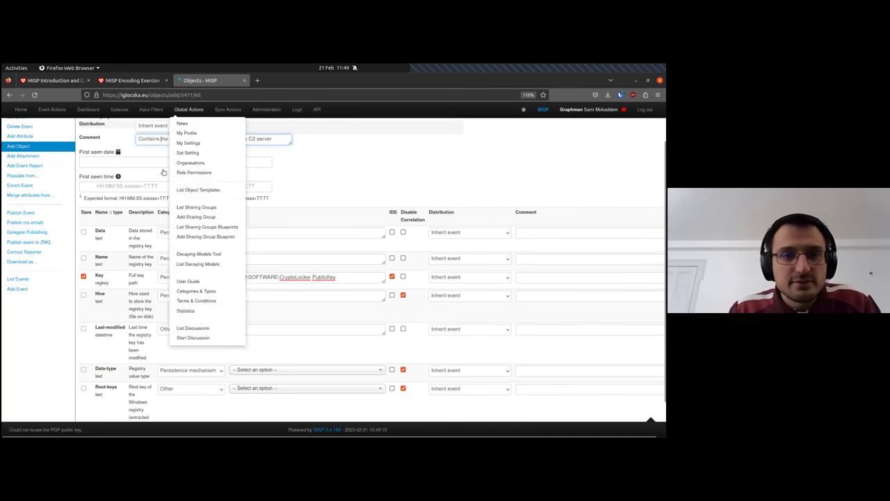
{"action": "double_click", "coordinate": [325, 277]}
{"action": "key", "text": "BackSpace"}
{"action": "key", "text": "BackSpace"}
{"action": "left_click", "coordinate": [336, 260]}
{"action": "key", "text": "ctrl+v"}
Copy the full public key block from the exercise document into the object's Data and enlarge that value field.
{"action": "left_click", "coordinate": [130, 80]}
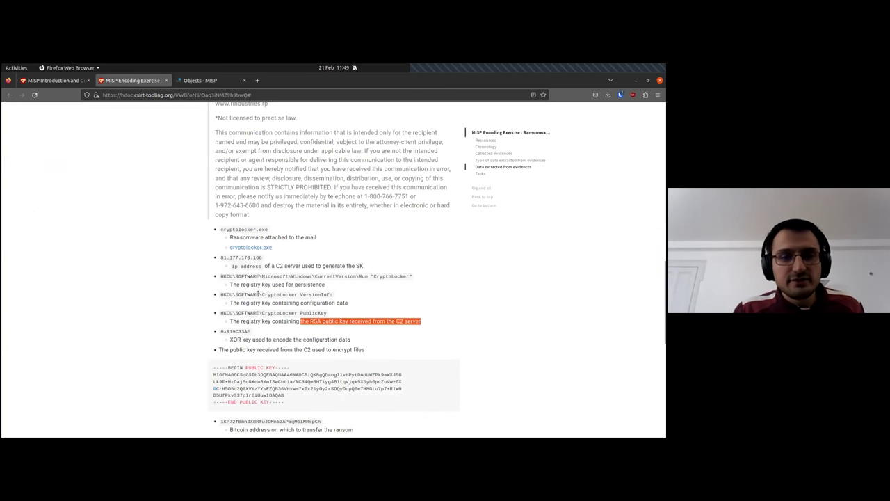
{"action": "scroll", "coordinate": [271, 352], "scroll_direction": "down", "scroll_amount": 1}
{"action": "left_click_drag", "start_coordinate": [214, 328], "coordinate": [293, 368]}
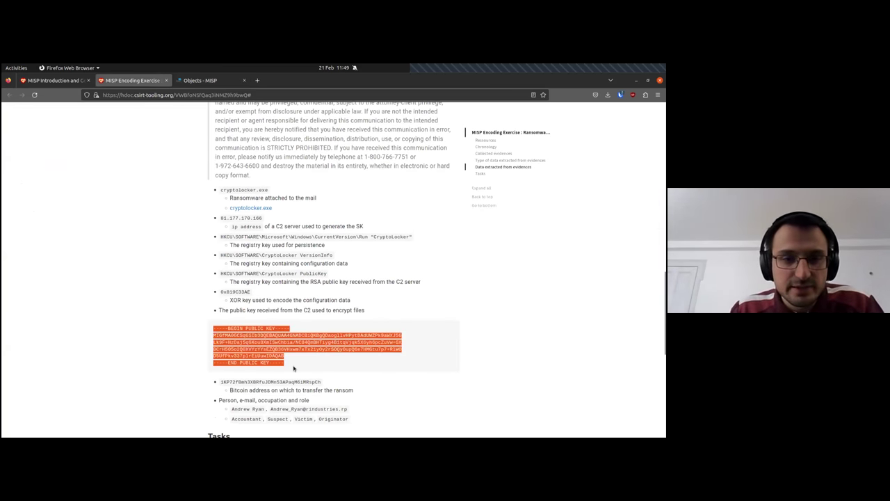
{"action": "left_click", "coordinate": [365, 313]}
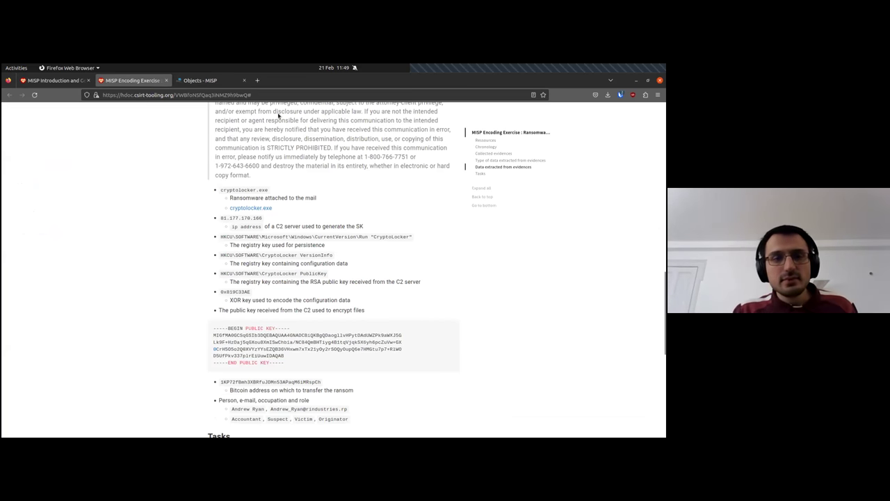
{"action": "left_click", "coordinate": [200, 80]}
{"action": "left_click", "coordinate": [258, 233]}
{"action": "key", "text": "ctrl+v"}
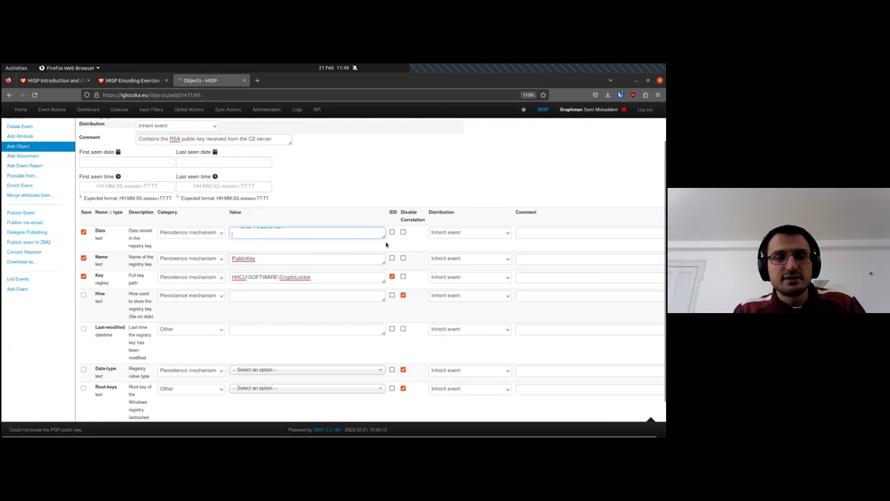
{"action": "left_click_drag", "start_coordinate": [381, 234], "coordinate": [477, 275]}
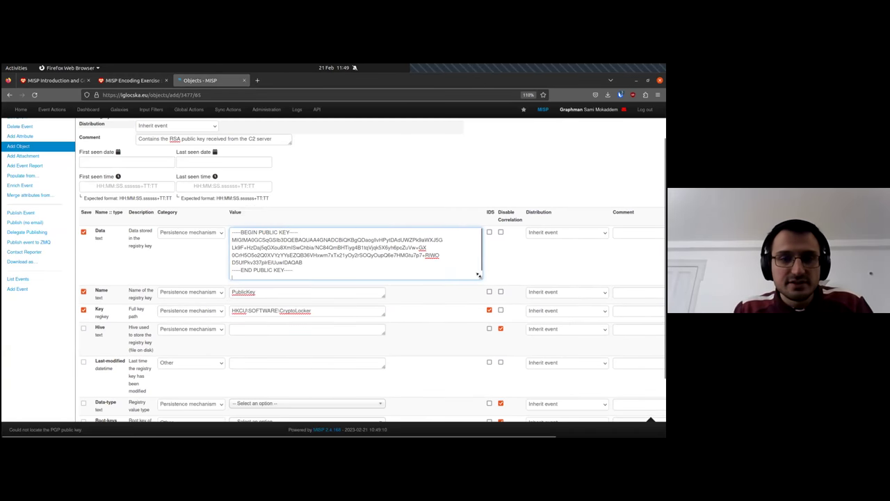
Set the registry-key object's Root-keys value to HKCU.
{"action": "scroll", "coordinate": [358, 177], "scroll_direction": "down", "scroll_amount": 2}
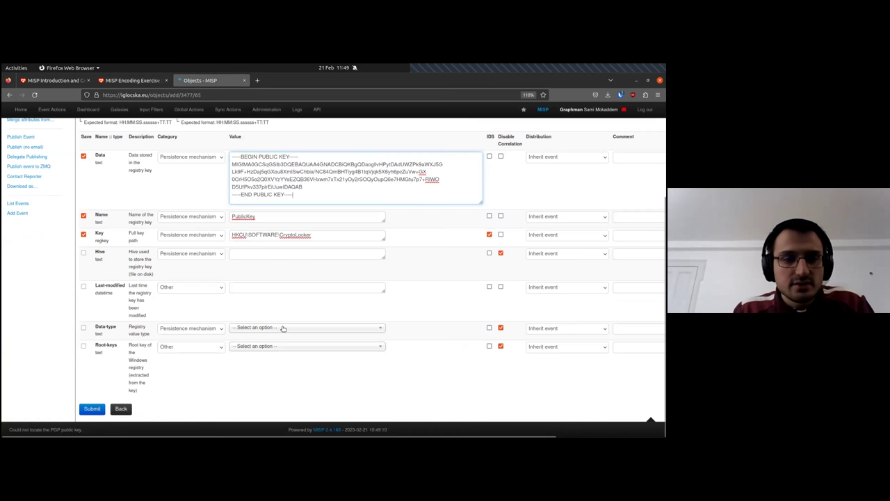
{"action": "left_click", "coordinate": [236, 346]}
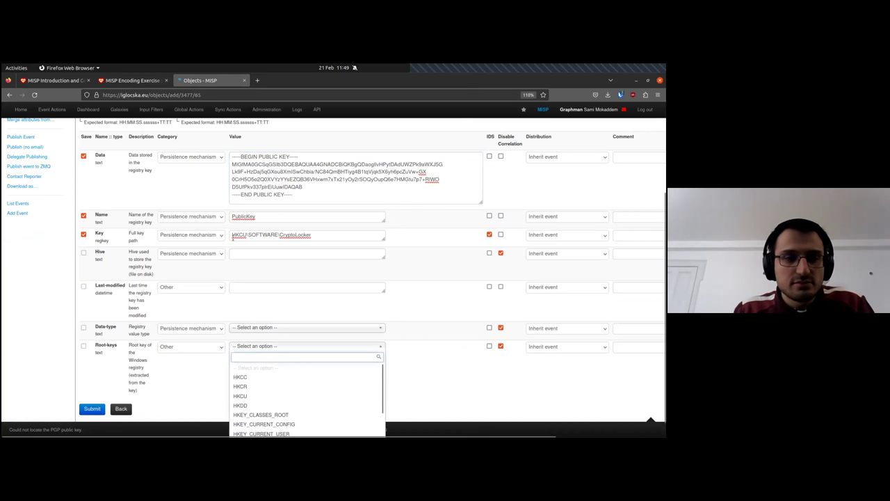
{"action": "left_click", "coordinate": [243, 396]}
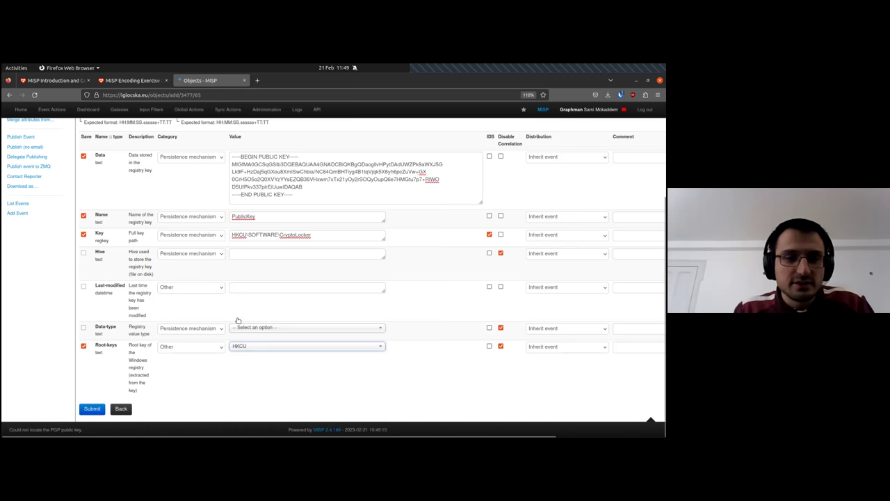
{"action": "left_click", "coordinate": [235, 385]}
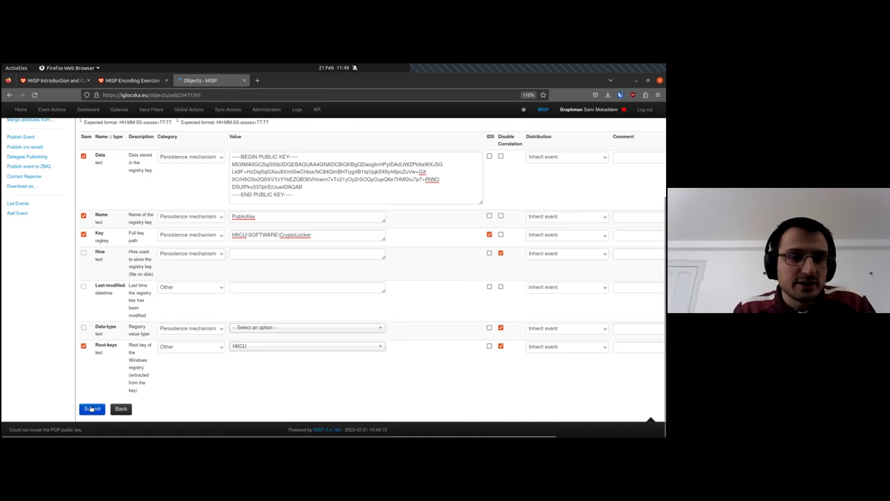
Submit the PublicKey registry-key object and, after reviewing it, create it as a new object instead of merging it with the similar one.
{"action": "left_click", "coordinate": [91, 409]}
{"action": "scroll", "coordinate": [375, 375], "scroll_direction": "down", "scroll_amount": 3}
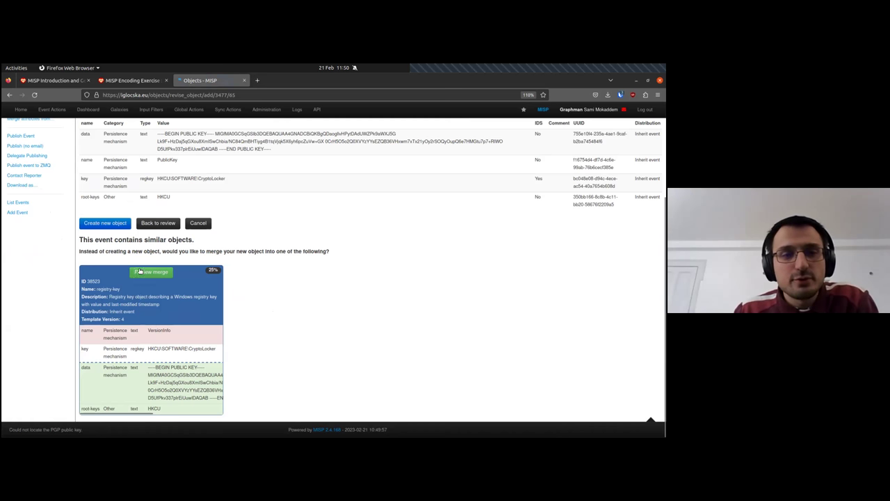
{"action": "scroll", "coordinate": [332, 276], "scroll_direction": "up", "scroll_amount": 3}
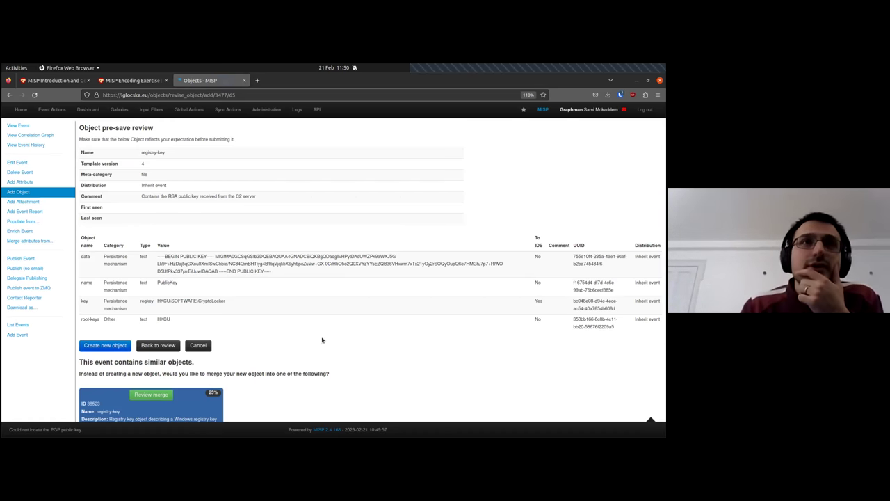
{"action": "scroll", "coordinate": [269, 283], "scroll_direction": "down", "scroll_amount": 3}
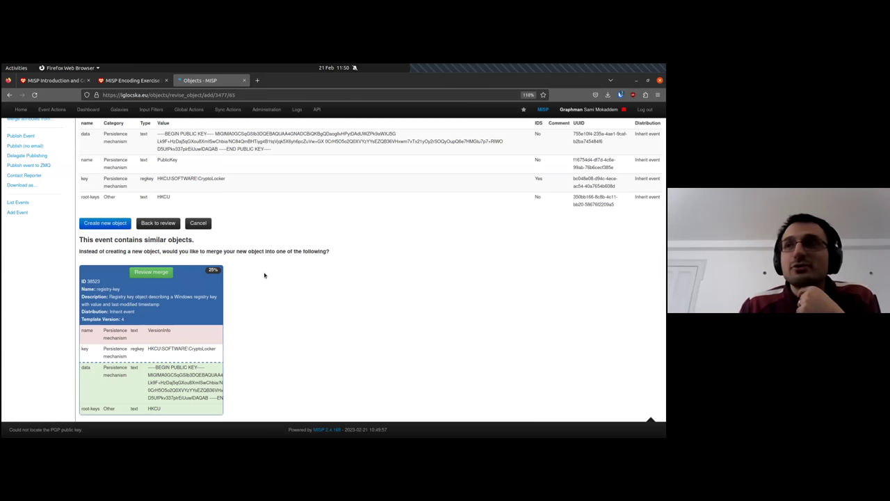
{"action": "scroll", "coordinate": [260, 273], "scroll_direction": "up", "scroll_amount": 4}
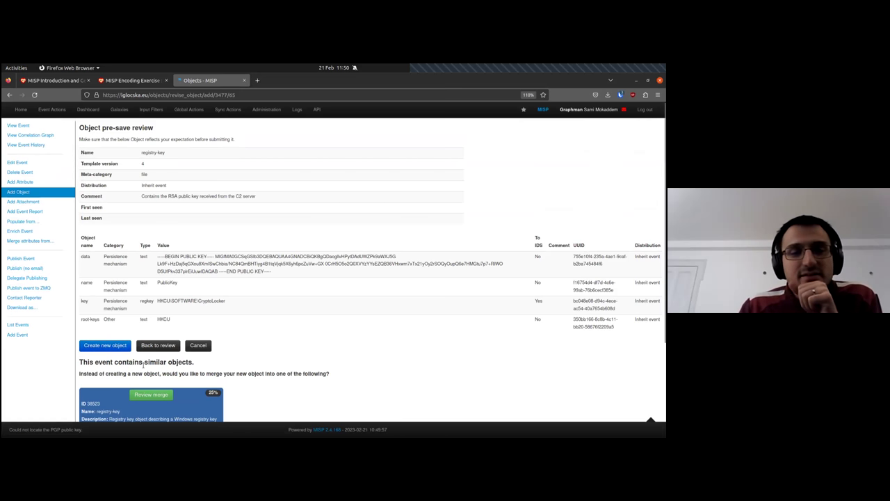
{"action": "left_click", "coordinate": [122, 343]}
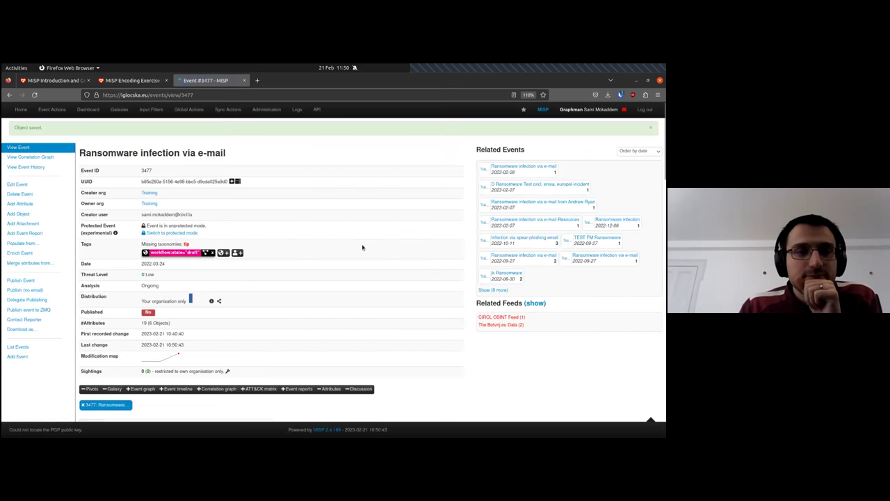
{"action": "scroll", "coordinate": [362, 247], "scroll_direction": "down", "scroll_amount": 15}
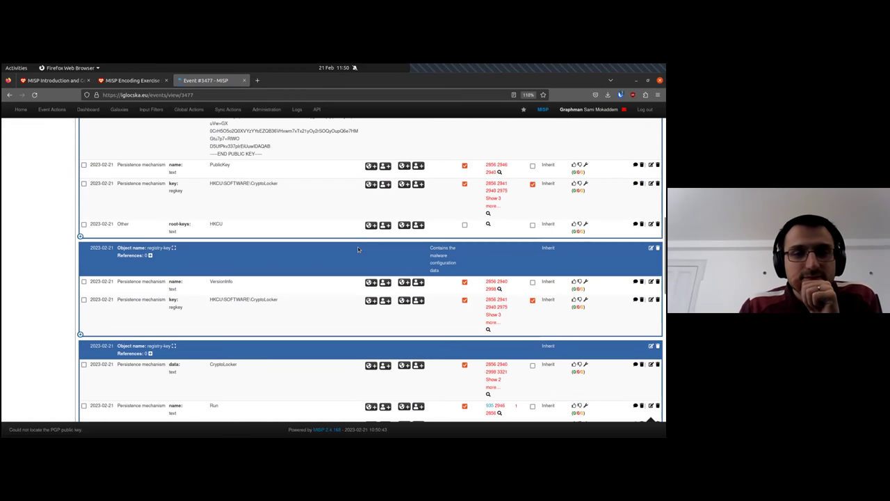
{"action": "scroll", "coordinate": [357, 246], "scroll_direction": "up", "scroll_amount": 3}
Copy the XOR key 0x819C33AE used to encode the configuration data from the exercise document.
{"action": "left_click", "coordinate": [138, 81]}
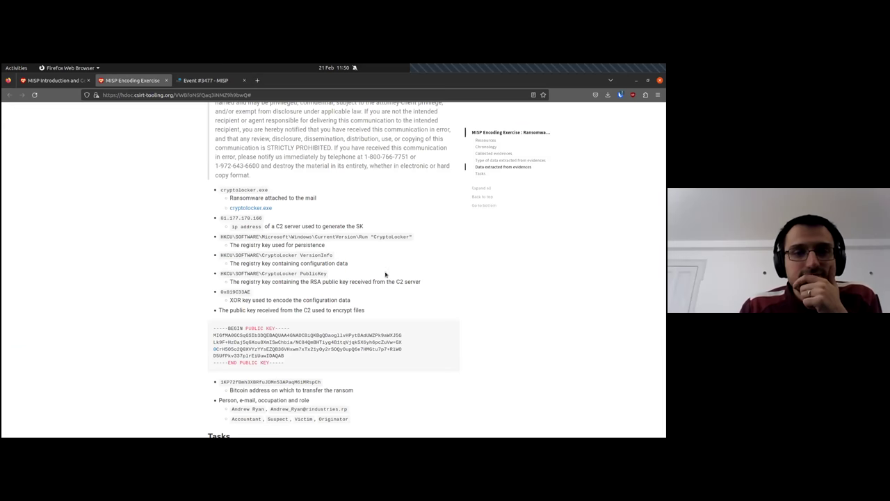
{"action": "scroll", "coordinate": [408, 278], "scroll_direction": "down", "scroll_amount": 2}
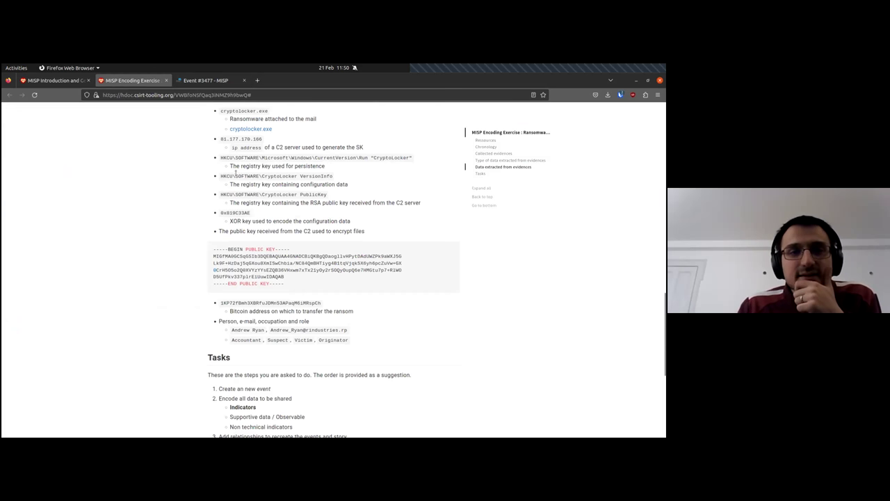
{"action": "left_click_drag", "start_coordinate": [218, 212], "coordinate": [261, 216]}
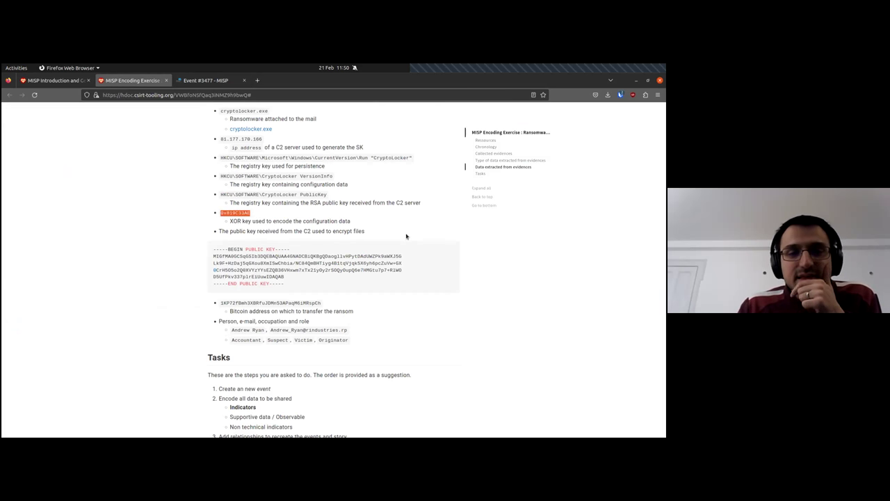
{"action": "left_click", "coordinate": [285, 218]}
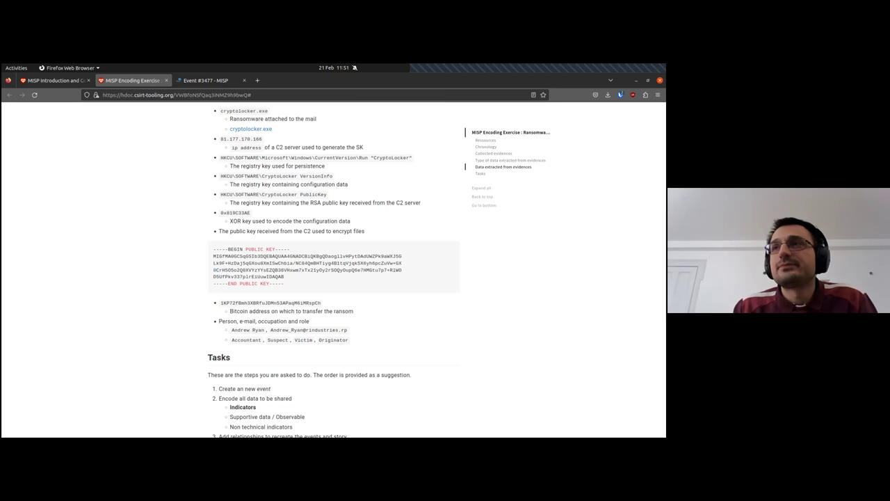
Start a new crypto-material object in the MISP event, choosing the template from all objects.
{"action": "left_click", "coordinate": [205, 80]}
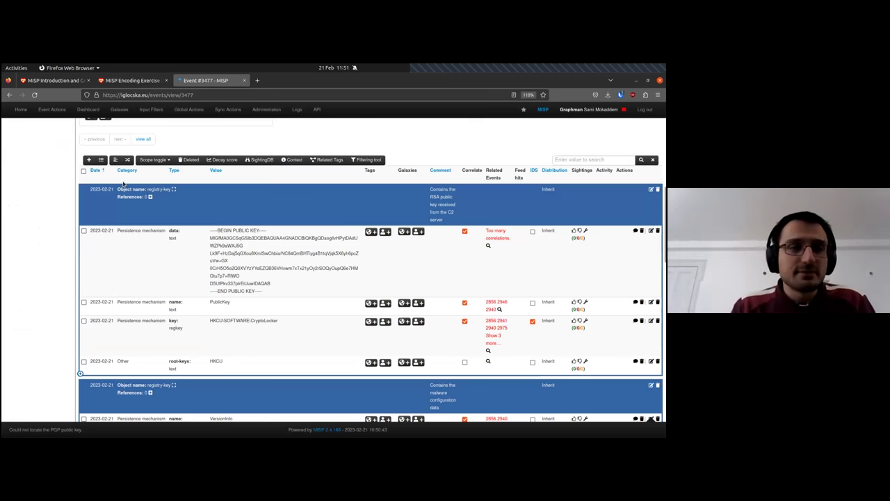
{"action": "left_click", "coordinate": [101, 160]}
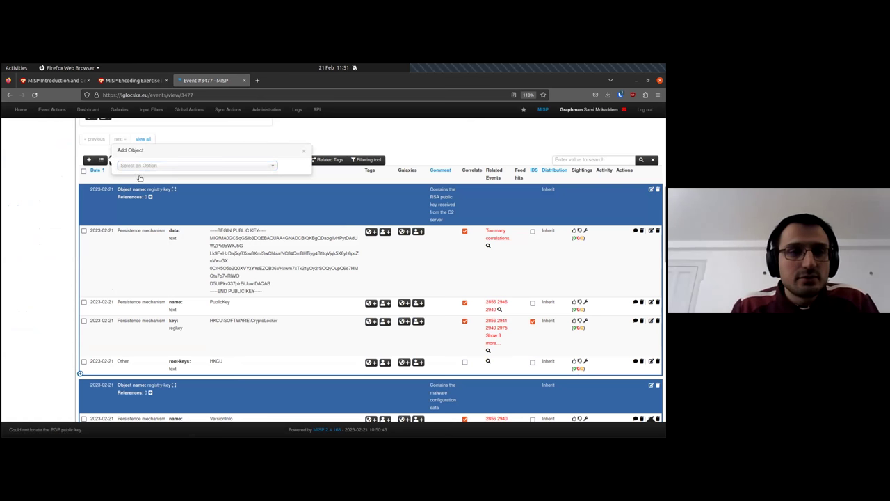
{"action": "left_click", "coordinate": [142, 167]}
{"action": "left_click", "coordinate": [142, 189]}
{"action": "left_click", "coordinate": [158, 179]}
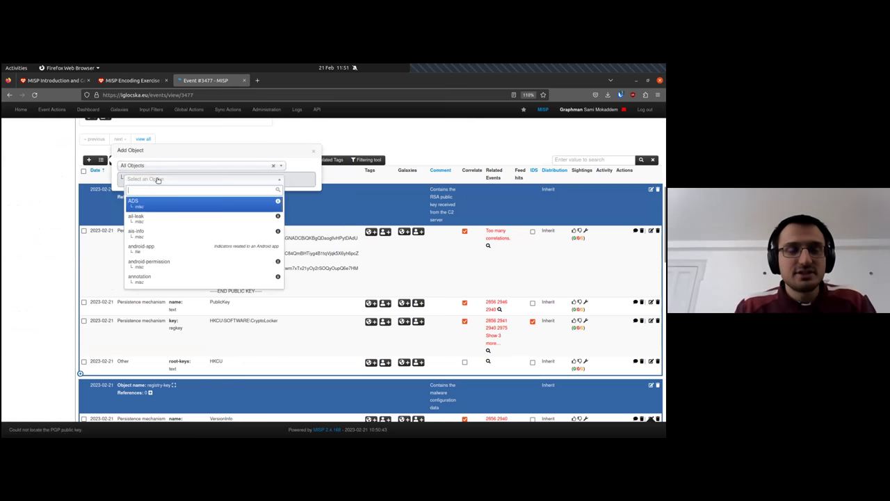
{"action": "type", "text": "cryp"}
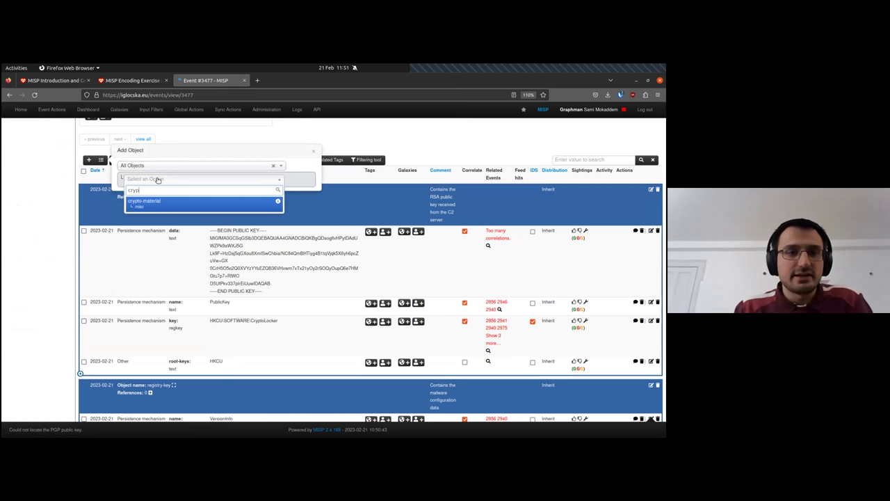
{"action": "left_click", "coordinate": [154, 204]}
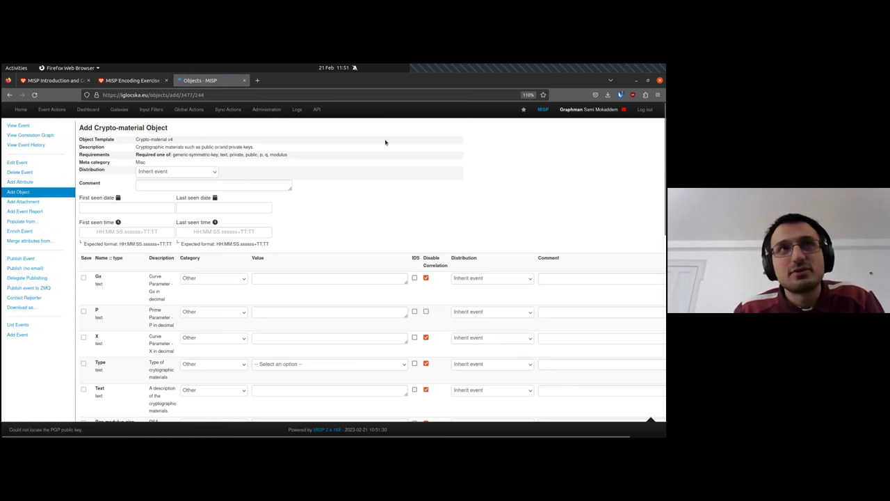
Review the crypto-material fields and set the object's Type to XOR.
{"action": "scroll", "coordinate": [209, 169], "scroll_direction": "down", "scroll_amount": 8}
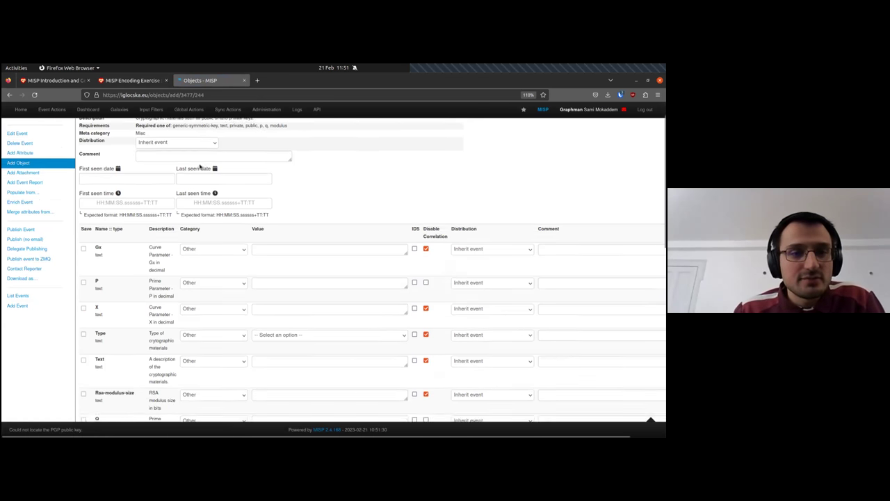
{"action": "scroll", "coordinate": [200, 166], "scroll_direction": "down", "scroll_amount": 5}
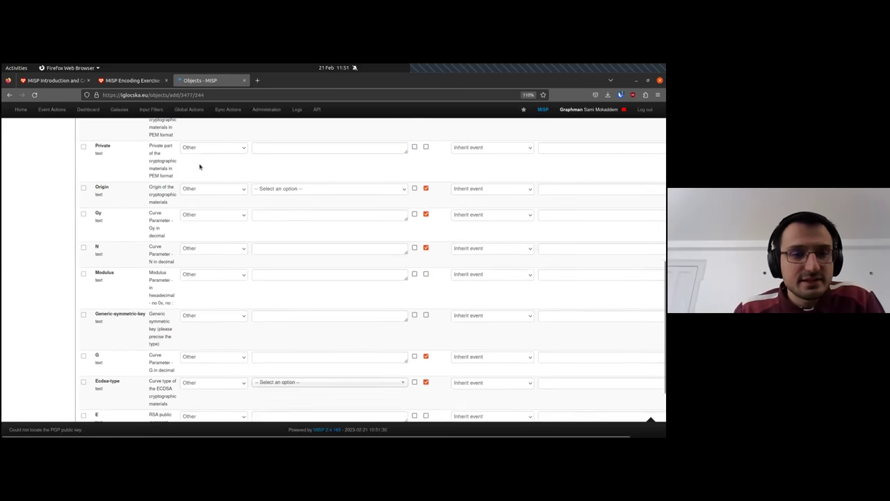
{"action": "scroll", "coordinate": [187, 225], "scroll_direction": "up", "scroll_amount": 12}
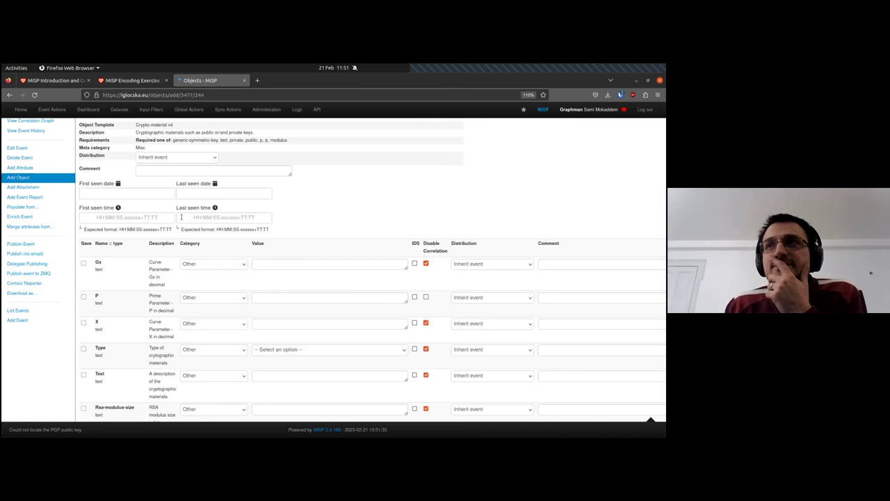
{"action": "scroll", "coordinate": [182, 216], "scroll_direction": "down", "scroll_amount": 5}
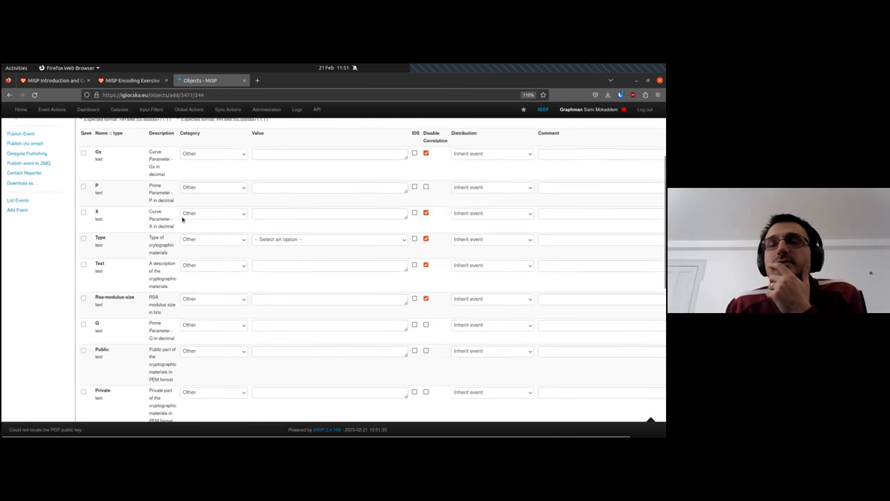
{"action": "left_click", "coordinate": [313, 168]}
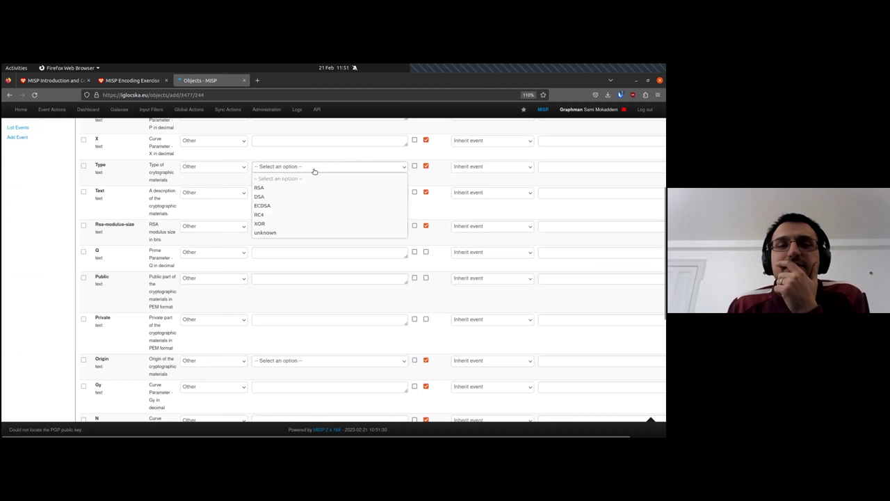
{"action": "left_click", "coordinate": [276, 223]}
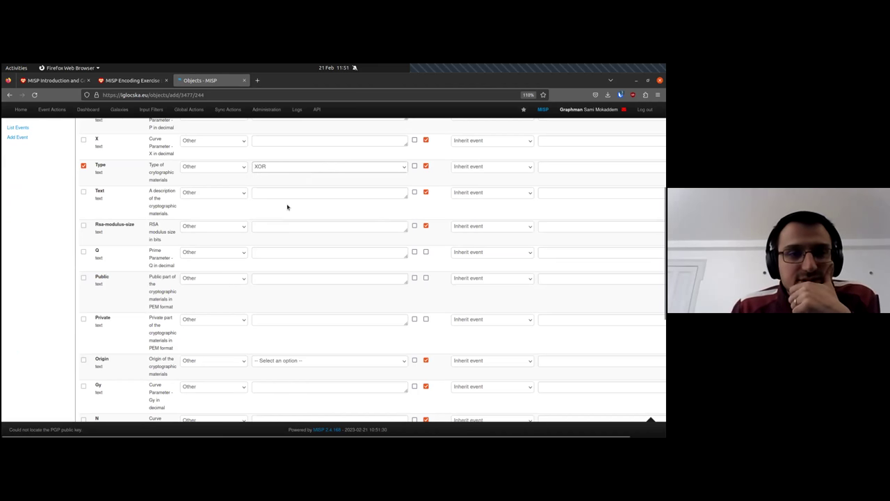
{"action": "scroll", "coordinate": [288, 207], "scroll_direction": "down", "scroll_amount": 1}
{"action": "scroll", "coordinate": [291, 206], "scroll_direction": "down", "scroll_amount": 3}
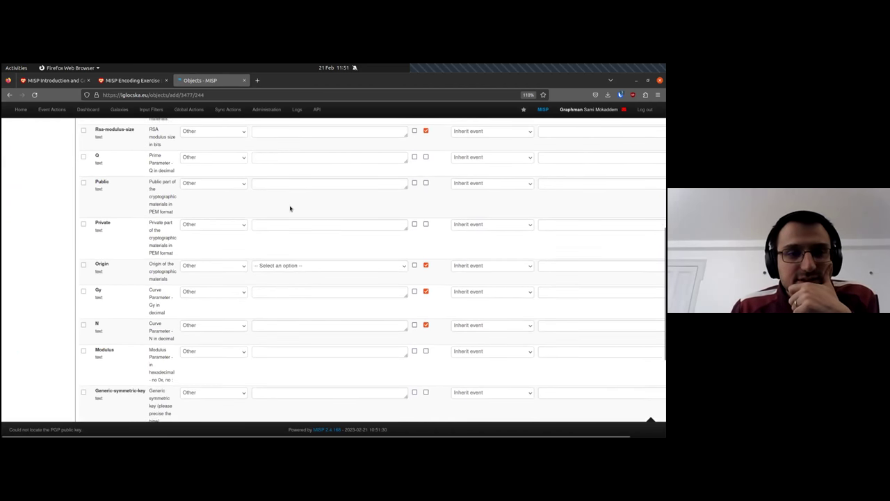
{"action": "scroll", "coordinate": [290, 206], "scroll_direction": "down", "scroll_amount": 1}
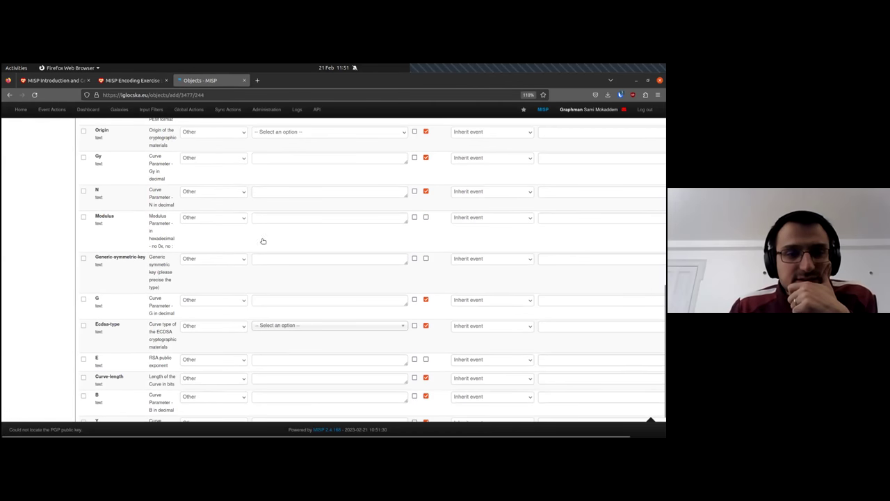
{"action": "left_click", "coordinate": [260, 258]}
{"action": "type", "text": "0xB19C33AE"}
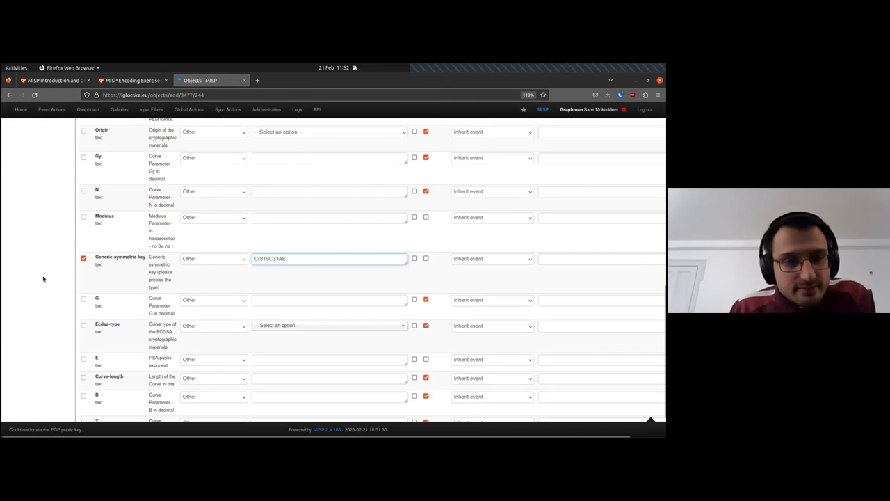
{"action": "left_click", "coordinate": [46, 279]}
Submit the XOR crypto-material object and create it in the event.
{"action": "scroll", "coordinate": [46, 278], "scroll_direction": "down", "scroll_amount": 1}
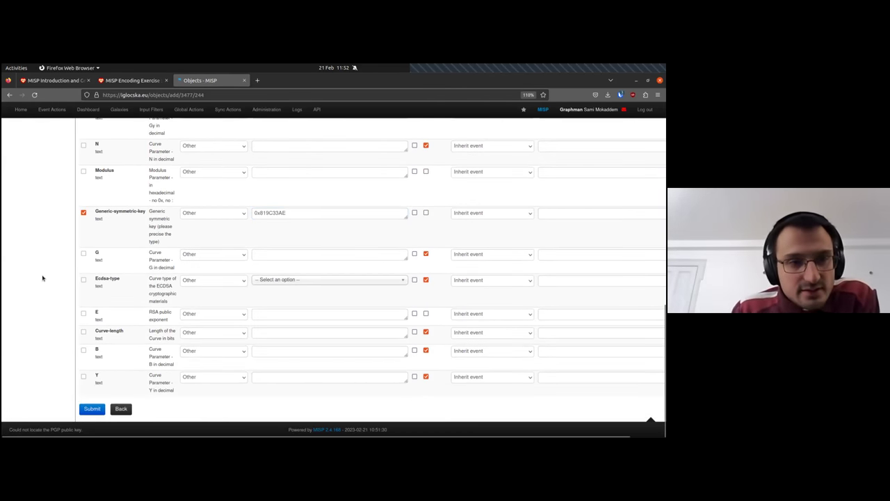
{"action": "left_click", "coordinate": [92, 408]}
{"action": "left_click", "coordinate": [105, 278]}
{"action": "scroll", "coordinate": [319, 321], "scroll_direction": "down", "scroll_amount": 5}
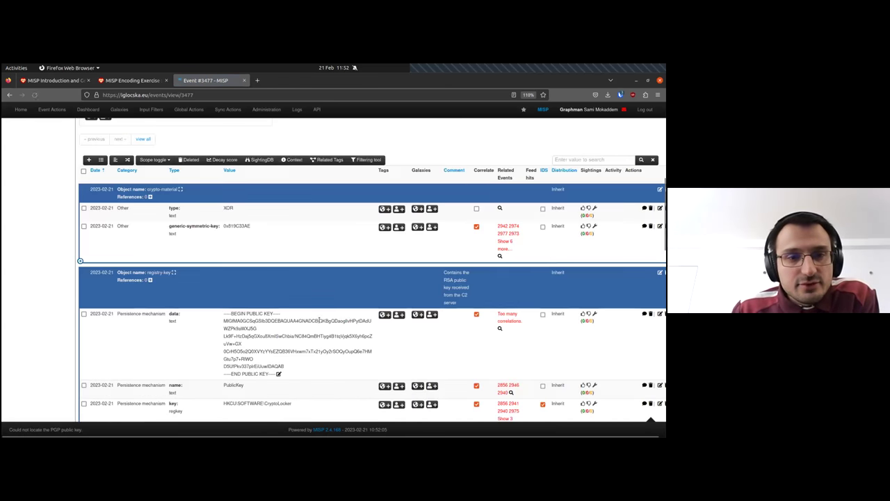
{"action": "scroll", "coordinate": [274, 233], "scroll_direction": "up", "scroll_amount": 3}
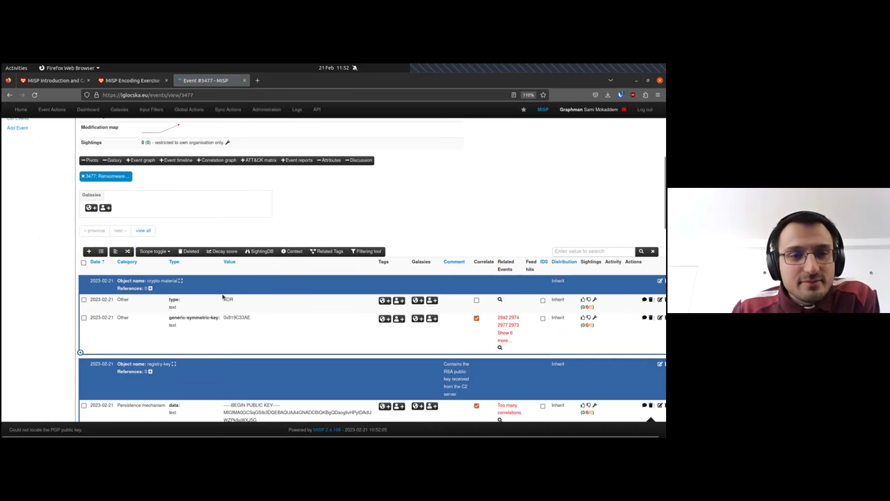
Copy the public key block received from the C2 from the exercise document.
{"action": "left_click", "coordinate": [132, 80]}
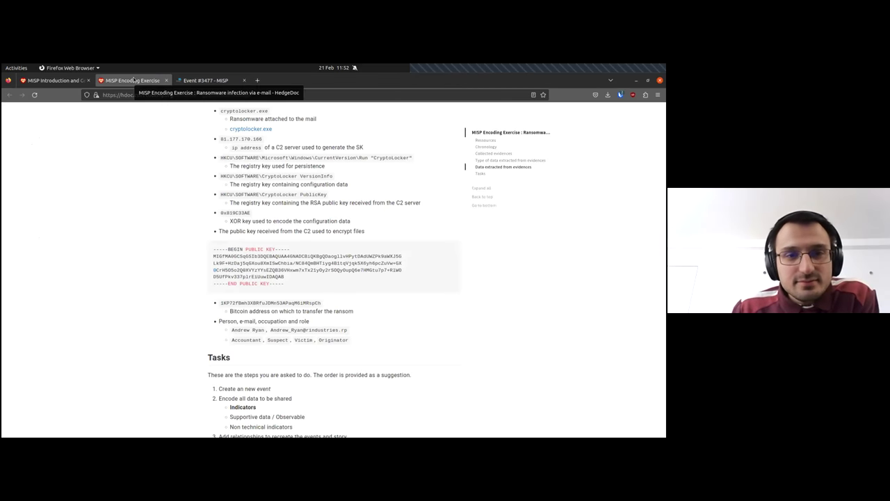
{"action": "left_click_drag", "start_coordinate": [293, 288], "coordinate": [212, 249]}
{"action": "left_click", "coordinate": [166, 221]}
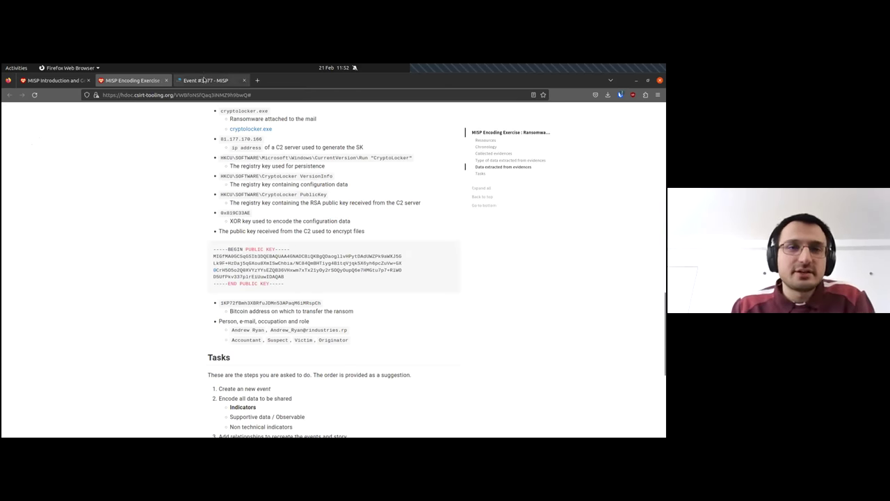
Return to the MISP event and start a second crypto-material object, switching the template category from file to All Objects.
{"action": "key", "text": "ctrl+Tab"}
{"action": "scroll", "coordinate": [167, 238], "scroll_direction": "down", "scroll_amount": 10}
{"action": "scroll", "coordinate": [167, 239], "scroll_direction": "down", "scroll_amount": 2}
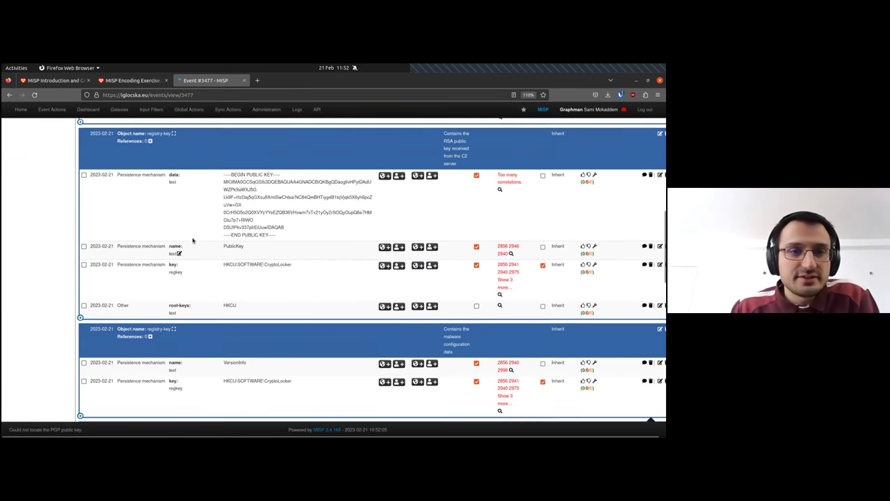
{"action": "scroll", "coordinate": [167, 238], "scroll_direction": "up", "scroll_amount": 4}
{"action": "left_click", "coordinate": [116, 251]}
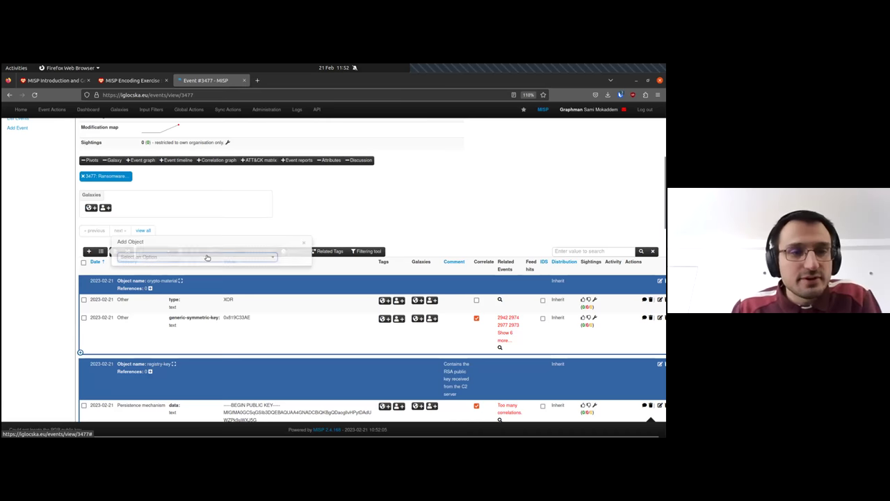
{"action": "left_click", "coordinate": [154, 279]}
{"action": "left_click", "coordinate": [157, 235]}
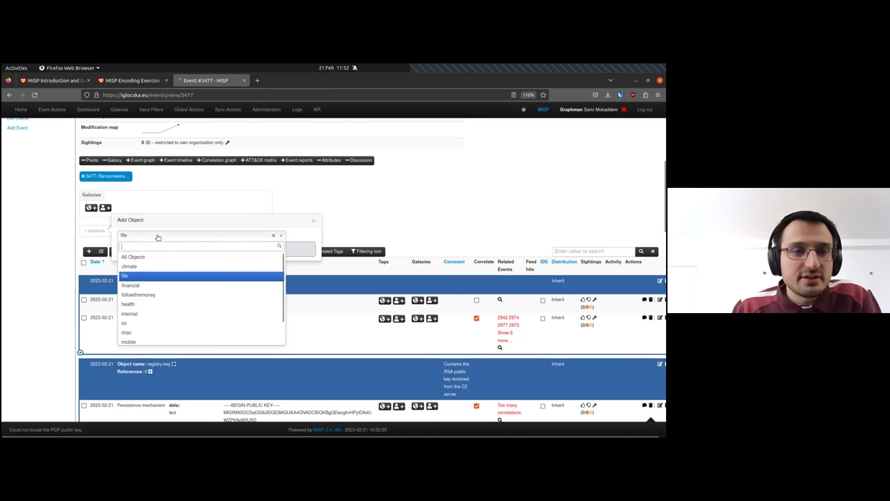
{"action": "left_click", "coordinate": [157, 254]}
{"action": "type", "text": "cryp"}
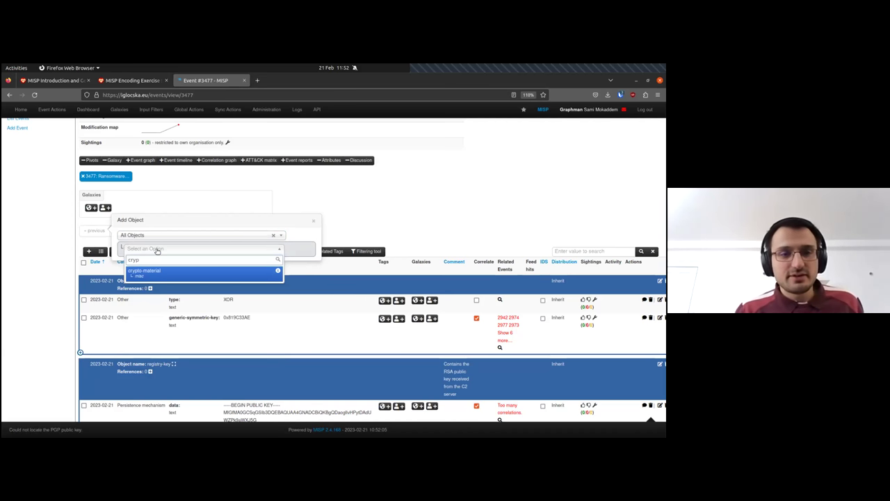
{"action": "key", "text": "Return"}
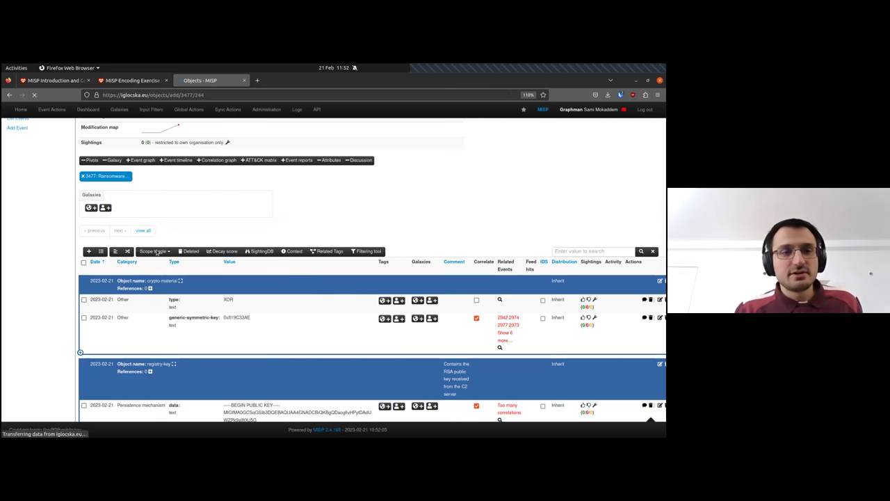
{"action": "scroll", "coordinate": [288, 229], "scroll_direction": "down", "scroll_amount": 6}
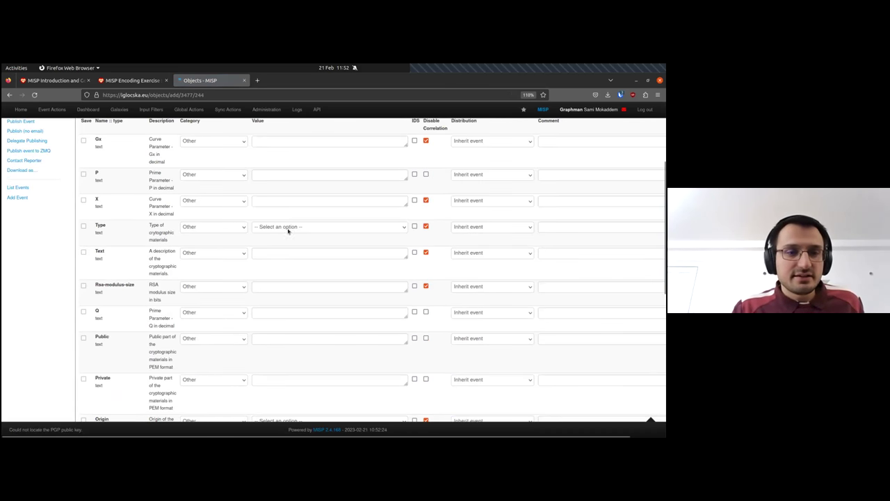
Paste the copied public key block into the crypto-material object's Public value and enlarge the field to show the whole key.
{"action": "left_click", "coordinate": [281, 288]}
{"action": "left_click", "coordinate": [278, 247]}
{"action": "key", "text": "ctrl+v"}
{"action": "left_click_drag", "start_coordinate": [406, 249], "coordinate": [493, 284]}
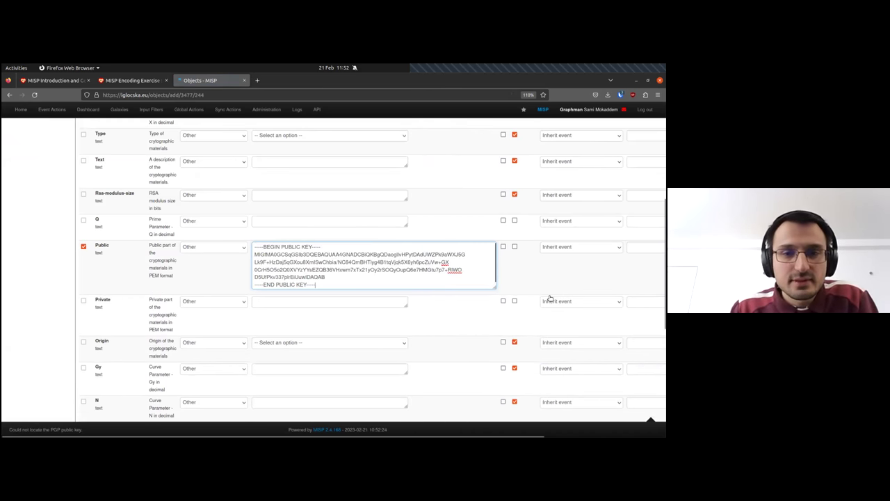
{"action": "scroll", "coordinate": [419, 314], "scroll_direction": "down", "scroll_amount": 5}
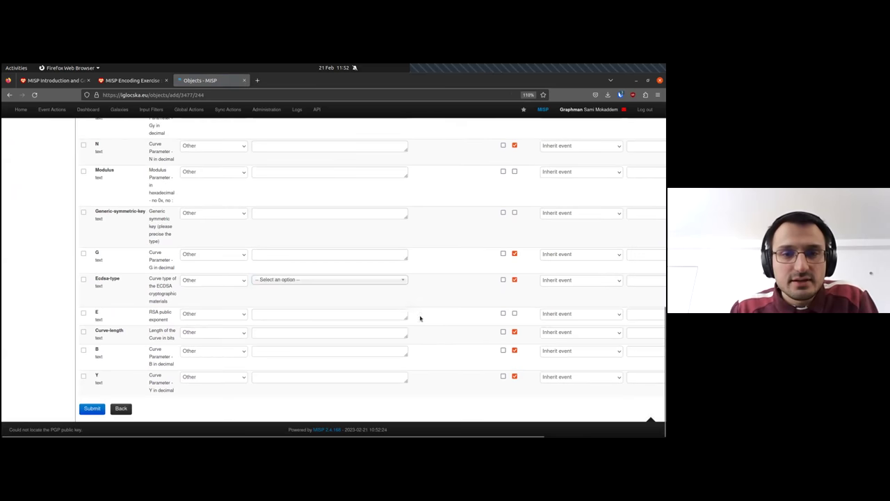
{"action": "left_click", "coordinate": [91, 408]}
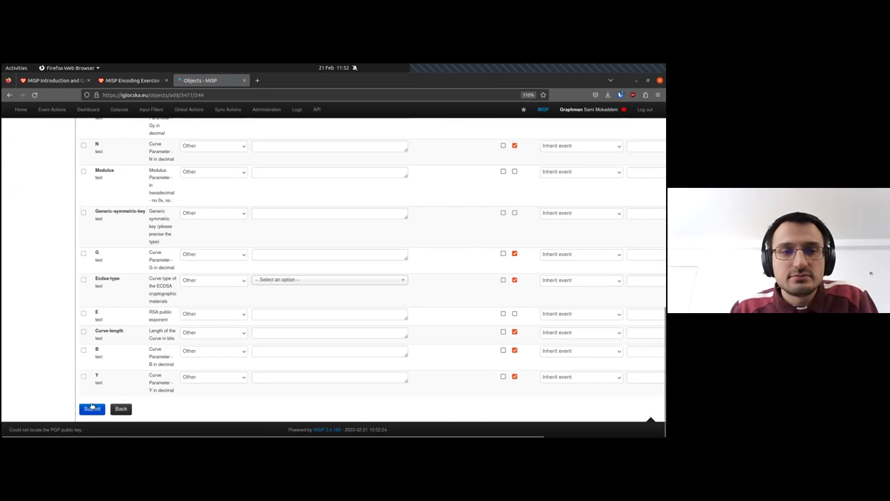
Check the Origin options offered for the crypto-material object without choosing one.
{"action": "scroll", "coordinate": [252, 305], "scroll_direction": "up", "scroll_amount": 5}
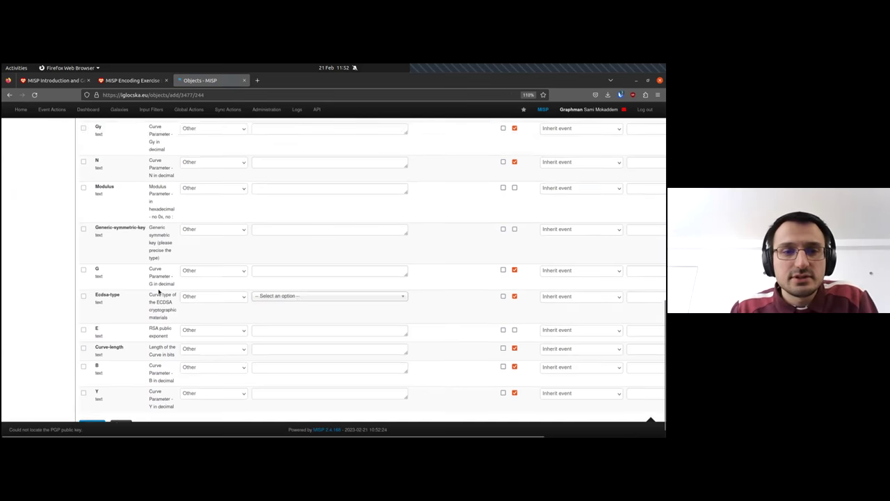
{"action": "scroll", "coordinate": [193, 308], "scroll_direction": "up", "scroll_amount": 5}
{"action": "scroll", "coordinate": [193, 308], "scroll_direction": "down", "scroll_amount": 2}
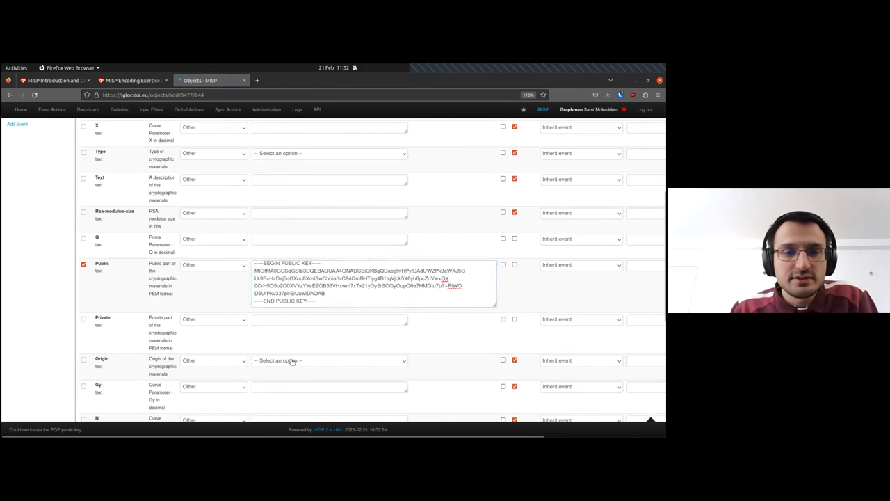
{"action": "left_click", "coordinate": [292, 360]}
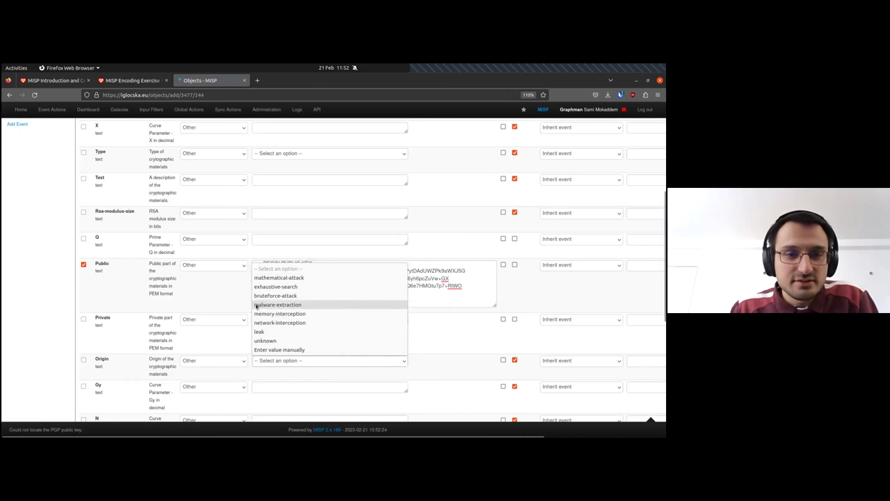
{"action": "left_click", "coordinate": [20, 318]}
Set the crypto-material object's Type to RSA.
{"action": "scroll", "coordinate": [219, 314], "scroll_direction": "down", "scroll_amount": 2}
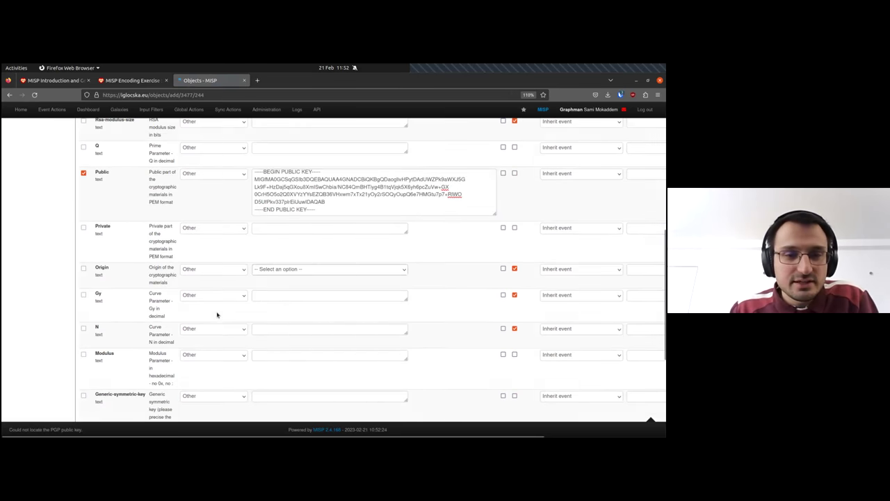
{"action": "scroll", "coordinate": [218, 307], "scroll_direction": "up", "scroll_amount": 1}
{"action": "scroll", "coordinate": [198, 317], "scroll_direction": "up", "scroll_amount": 4}
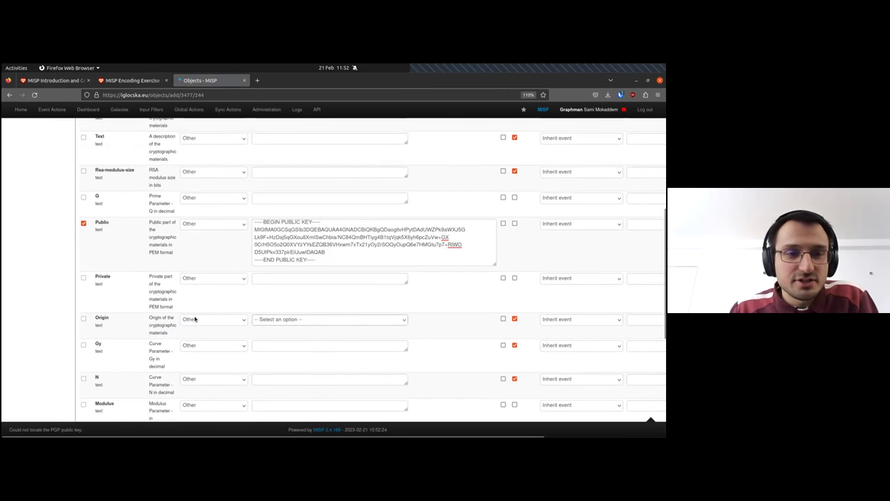
{"action": "left_click", "coordinate": [270, 248]}
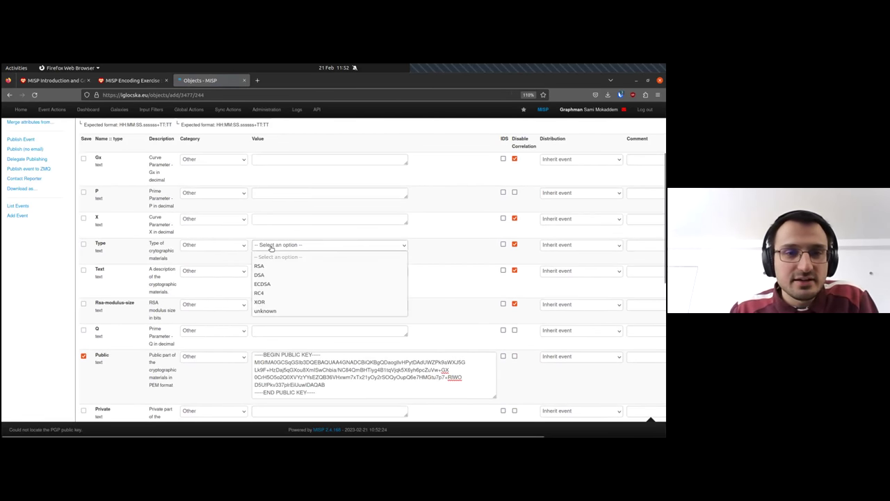
{"action": "left_click", "coordinate": [271, 266]}
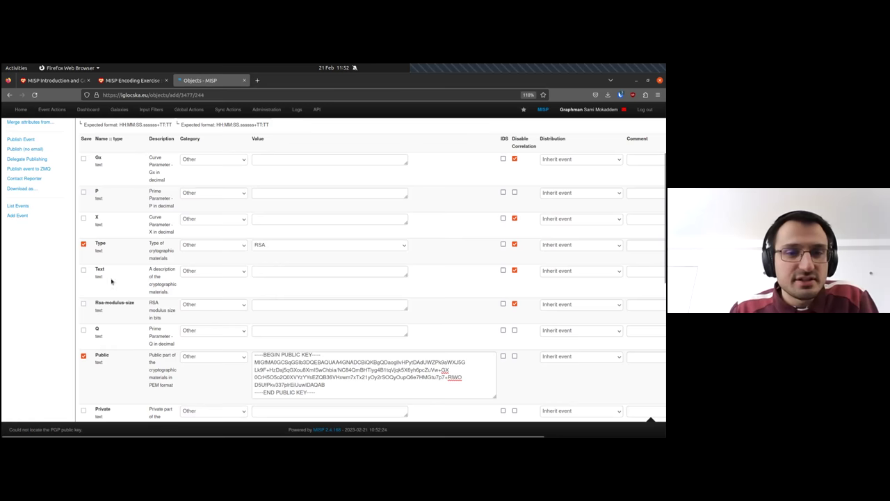
Submit the RSA crypto-material object and create it in the event.
{"action": "scroll", "coordinate": [259, 243], "scroll_direction": "down", "scroll_amount": 10}
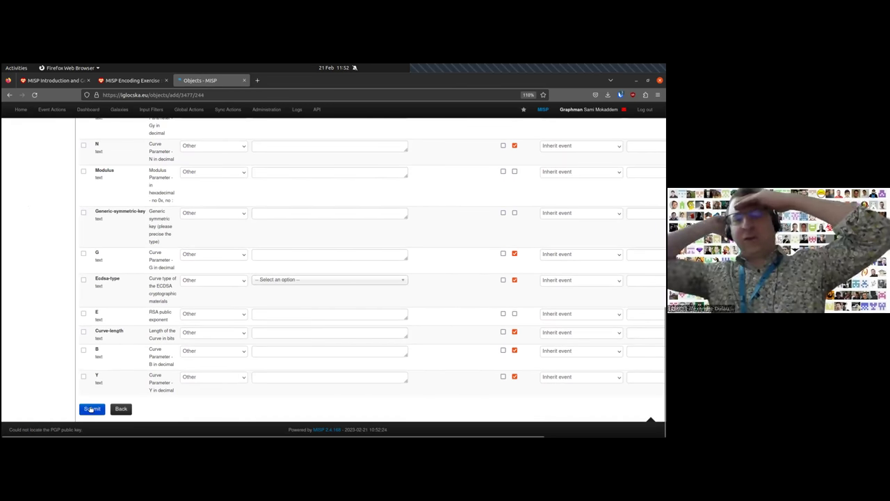
{"action": "scroll", "coordinate": [239, 298], "scroll_direction": "up", "scroll_amount": 2}
{"action": "scroll", "coordinate": [239, 299], "scroll_direction": "up", "scroll_amount": 2}
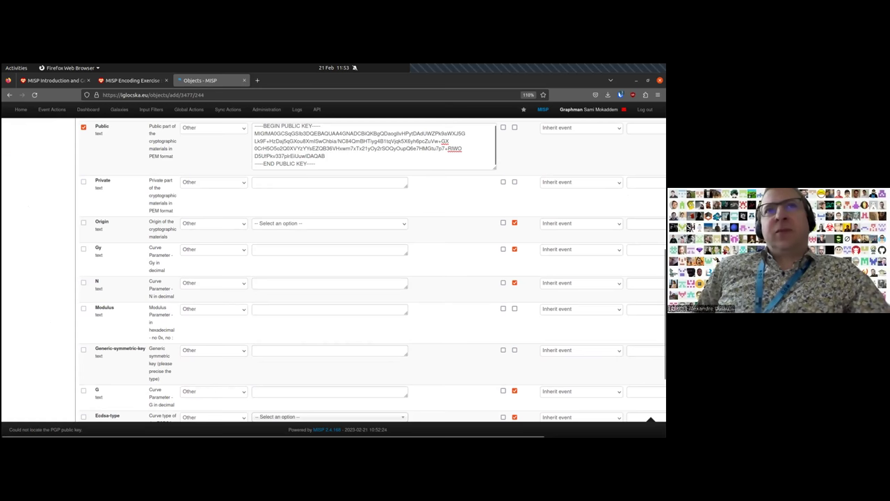
{"action": "key", "text": "alt+Tab"}
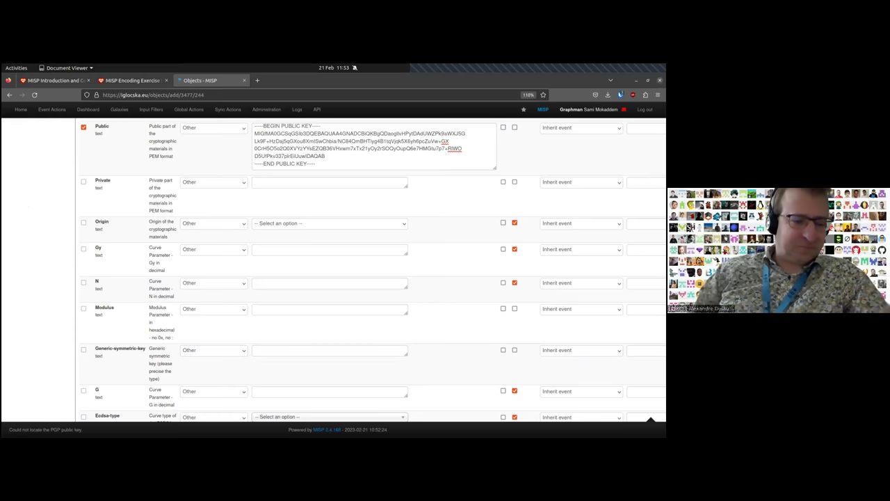
{"action": "left_click", "coordinate": [42, 226]}
{"action": "scroll", "coordinate": [50, 266], "scroll_direction": "down", "scroll_amount": 4}
{"action": "left_click", "coordinate": [91, 408]}
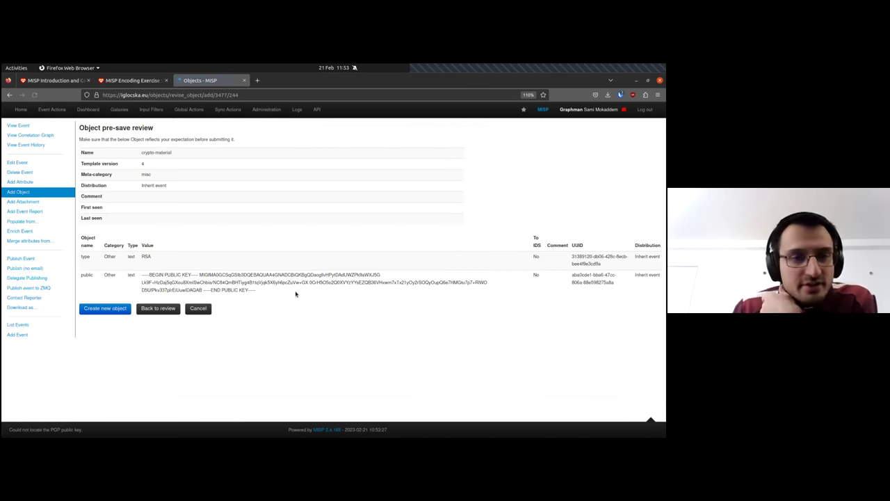
{"action": "left_click", "coordinate": [105, 309]}
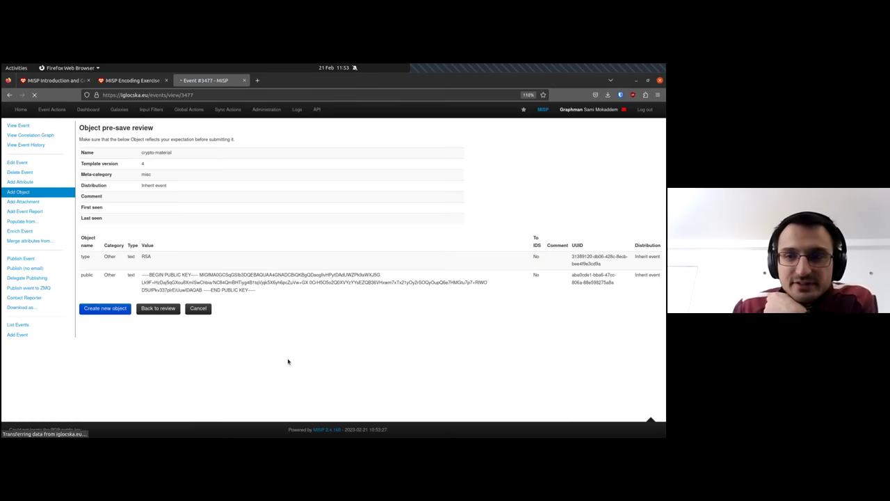
{"action": "scroll", "coordinate": [341, 258], "scroll_direction": "down", "scroll_amount": 10}
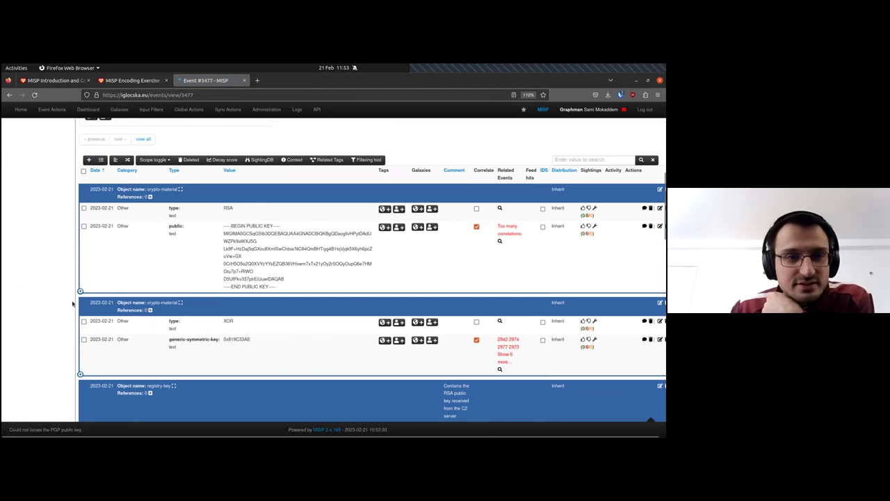
Copy the Bitcoin ransom address from the exercise document and return to the MISP event.
{"action": "scroll", "coordinate": [72, 303], "scroll_direction": "up", "scroll_amount": 5}
{"action": "left_click", "coordinate": [132, 80]}
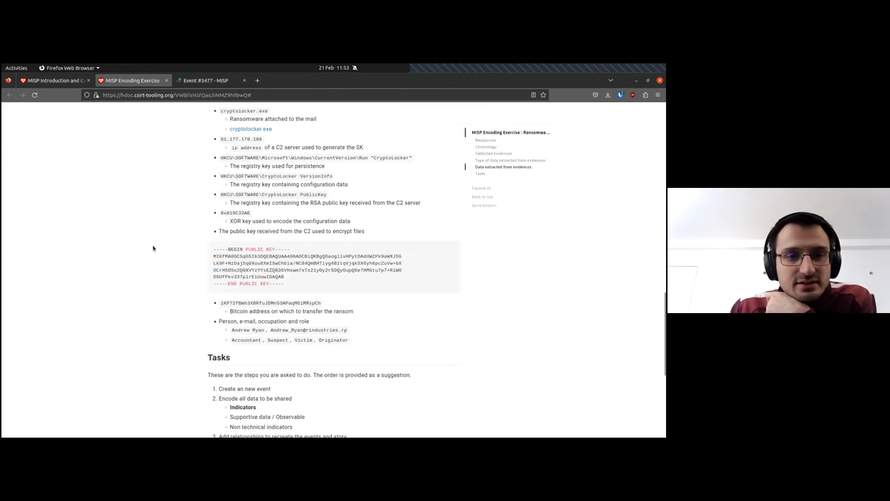
{"action": "scroll", "coordinate": [153, 247], "scroll_direction": "down", "scroll_amount": 1}
{"action": "double_click", "coordinate": [296, 264]}
{"action": "key", "text": "ctrl+c"}
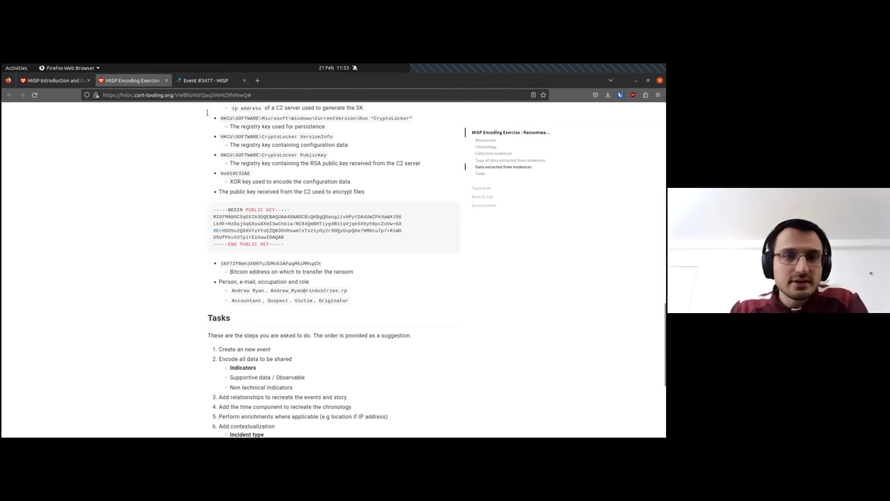
{"action": "left_click", "coordinate": [205, 81]}
{"action": "left_click", "coordinate": [89, 252]}
{"action": "left_click", "coordinate": [361, 174]}
{"action": "type", "text": "btc"}
{"action": "left_click", "coordinate": [335, 197]}
{"action": "left_click", "coordinate": [421, 388]}
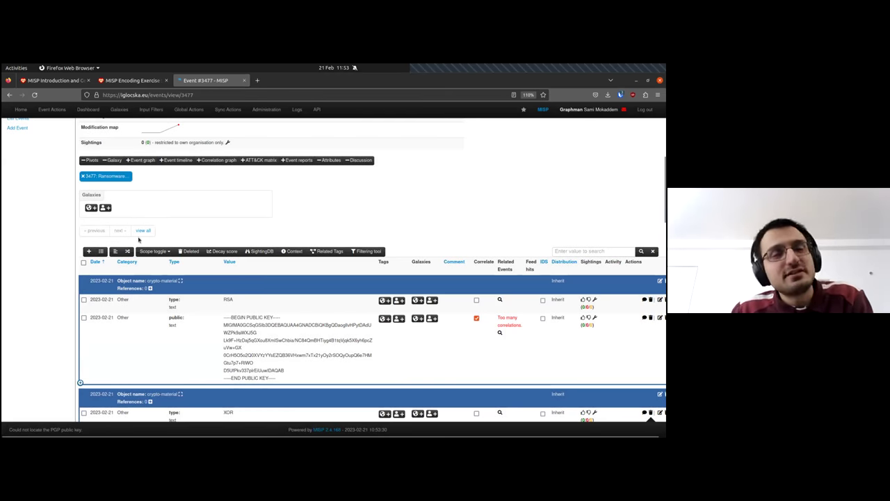
Start a new object in the event, choosing the coin-address template from All Objects.
{"action": "left_click", "coordinate": [104, 253]}
{"action": "left_click", "coordinate": [198, 257]}
{"action": "left_click", "coordinate": [167, 278]}
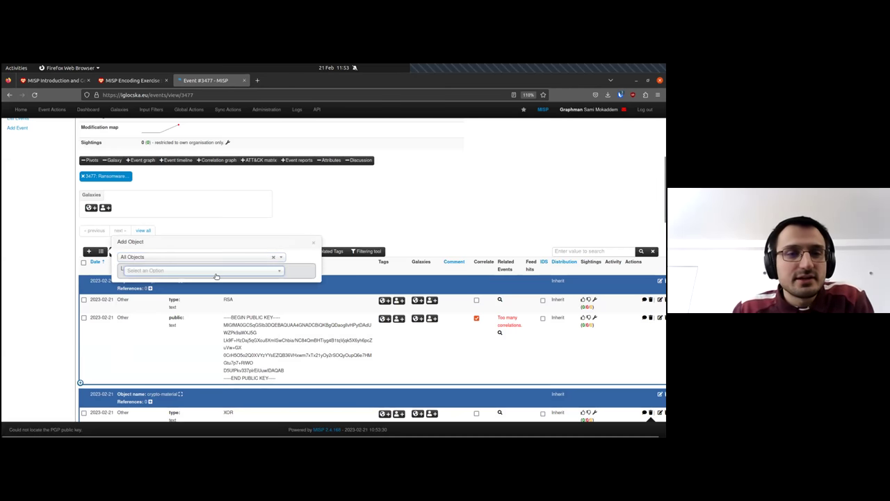
{"action": "left_click", "coordinate": [216, 273]}
{"action": "type", "text": "bt"}
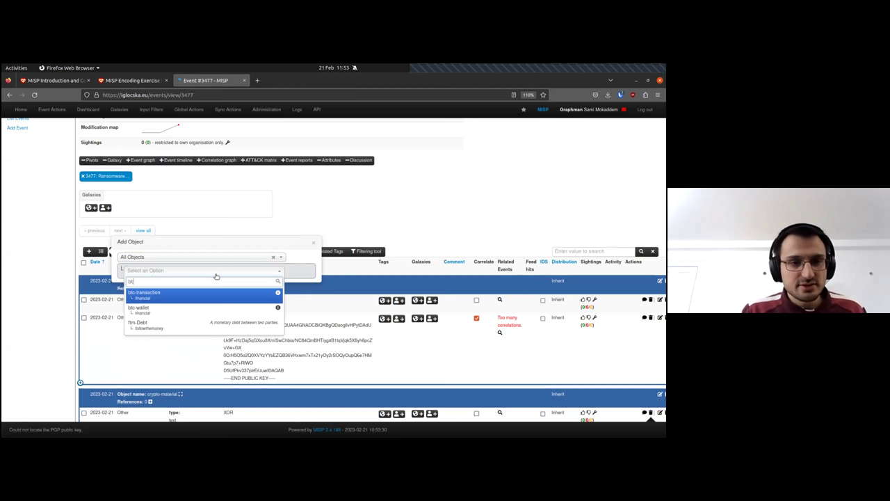
{"action": "key", "text": "BackSpace"}
{"action": "type", "text": "i"}
{"action": "key", "text": "BackSpace"}
{"action": "type", "text": "t"}
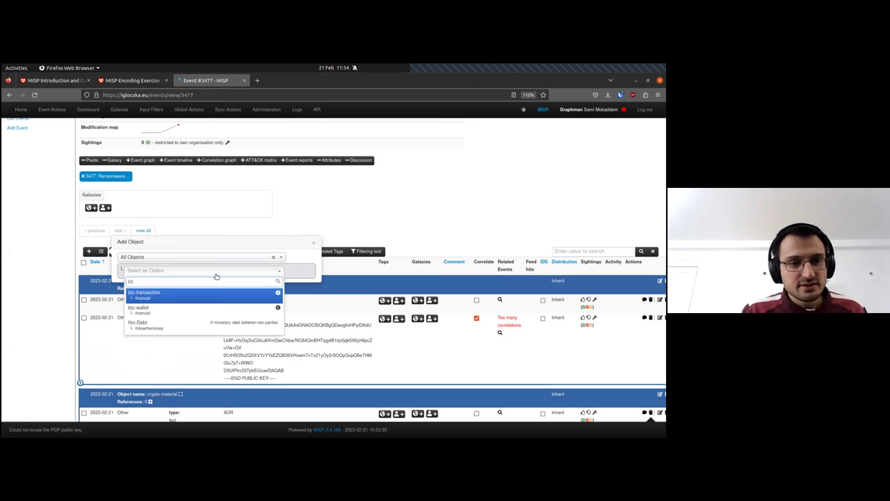
{"action": "key", "text": "BackSpace"}
{"action": "key", "text": "BackSpace"}
{"action": "type", "text": "coi"}
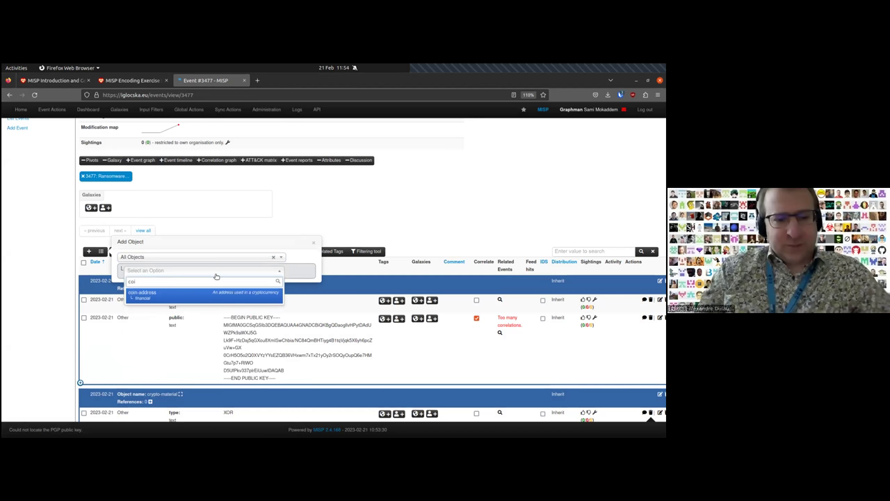
{"action": "left_click", "coordinate": [149, 296]}
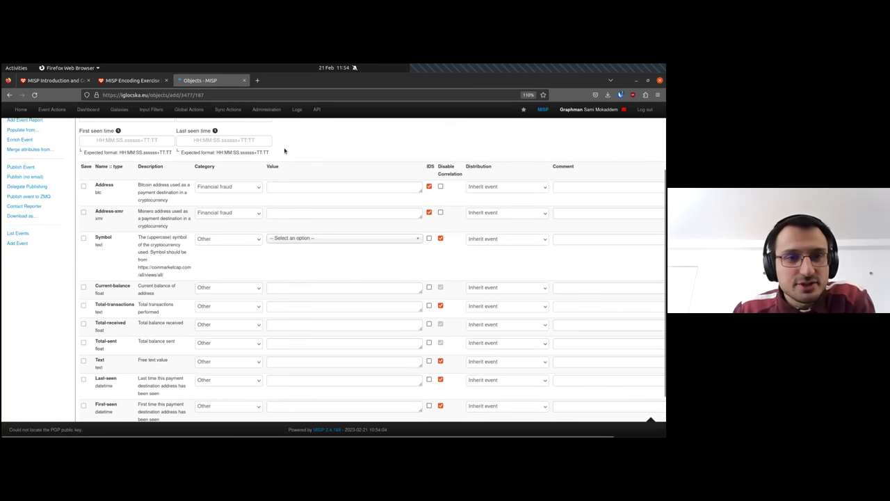
Paste the copied Bitcoin address as the coin-address object's Address and set its Symbol to BTC.
{"action": "scroll", "coordinate": [304, 196], "scroll_direction": "down", "scroll_amount": 1}
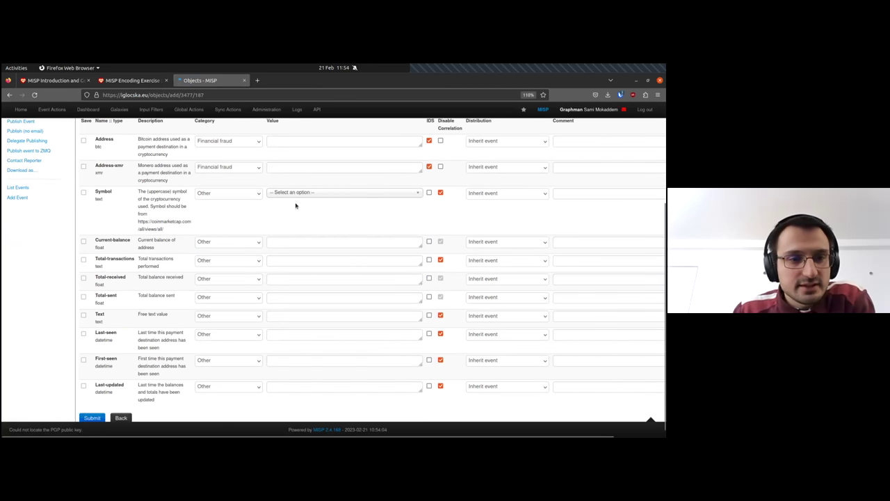
{"action": "left_click", "coordinate": [292, 140]}
{"action": "key", "text": "ctrl+v"}
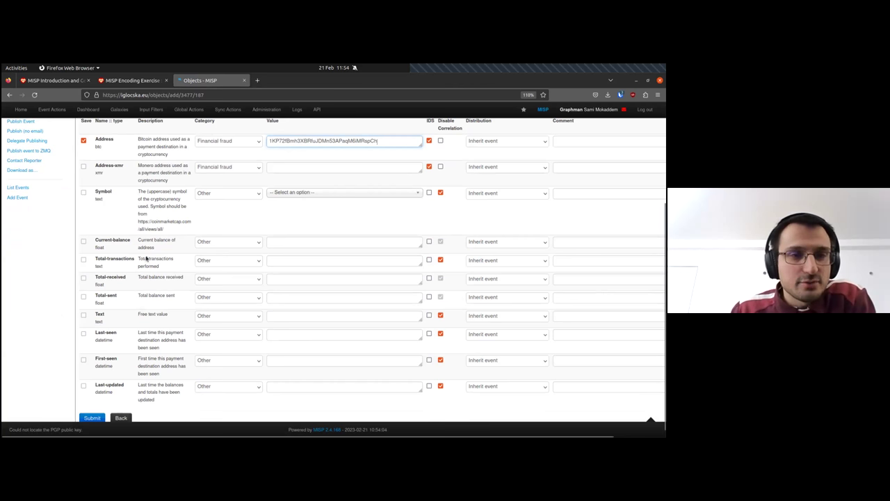
{"action": "left_click", "coordinate": [329, 192]}
{"action": "scroll", "coordinate": [285, 229], "scroll_direction": "down", "scroll_amount": 2}
{"action": "scroll", "coordinate": [285, 229], "scroll_direction": "up", "scroll_amount": 2}
{"action": "left_click", "coordinate": [285, 233]}
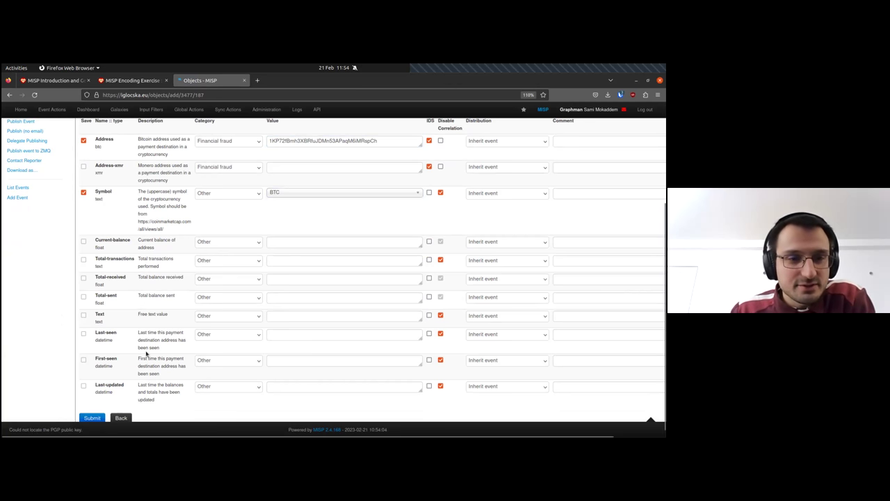
Submit the coin-address object and create it in the event.
{"action": "scroll", "coordinate": [146, 353], "scroll_direction": "down", "scroll_amount": 1}
{"action": "left_click", "coordinate": [92, 408]}
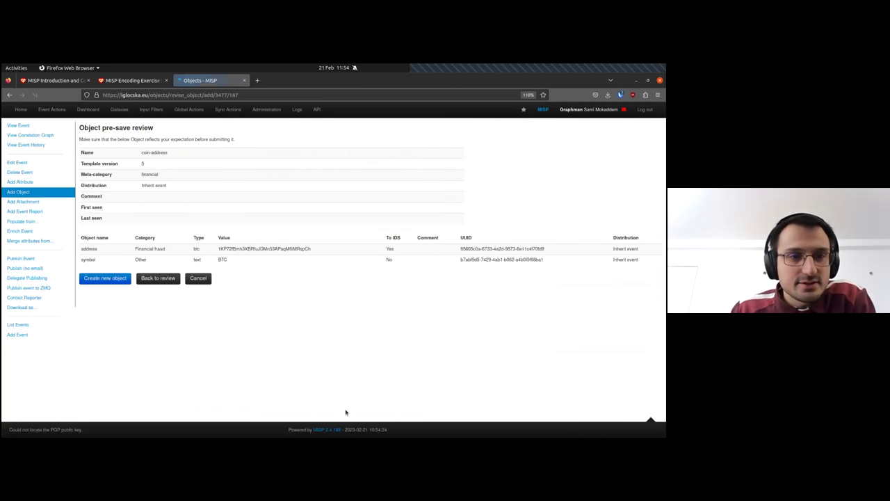
{"action": "left_click", "coordinate": [105, 280]}
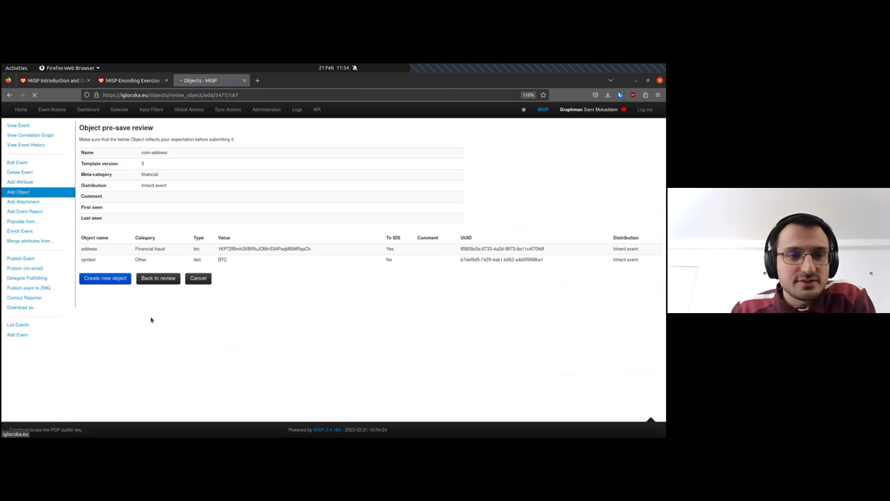
Review the person's name, e-mail, occupation and role listed in the exercise document's extracted data.
{"action": "key", "text": "ctrl+Page_Up"}
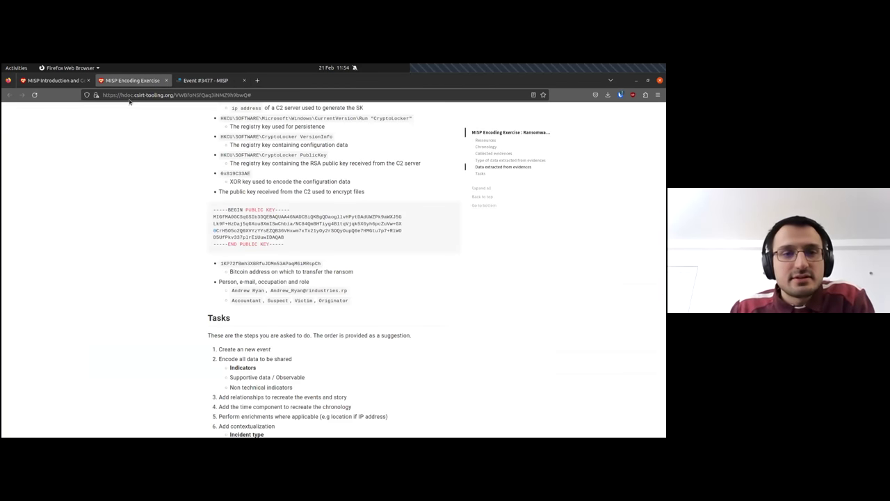
{"action": "scroll", "coordinate": [167, 258], "scroll_direction": "down", "scroll_amount": 1}
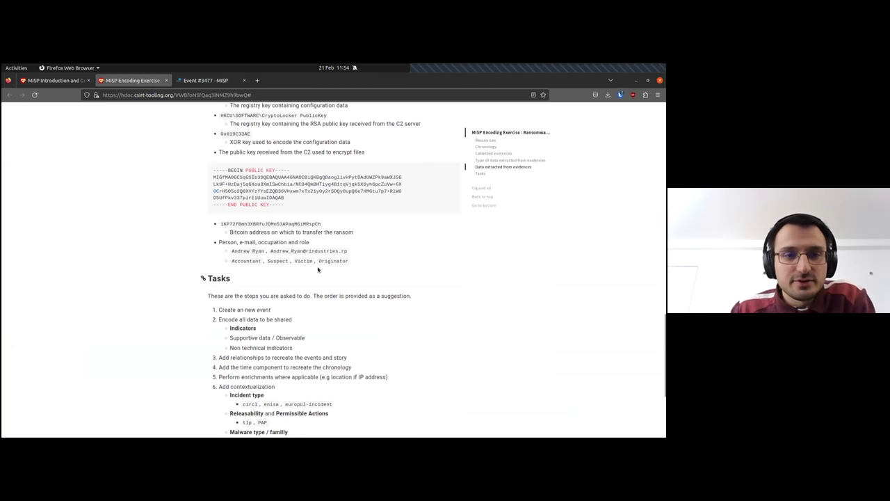
{"action": "key", "text": "ctrl+Page_Down"}
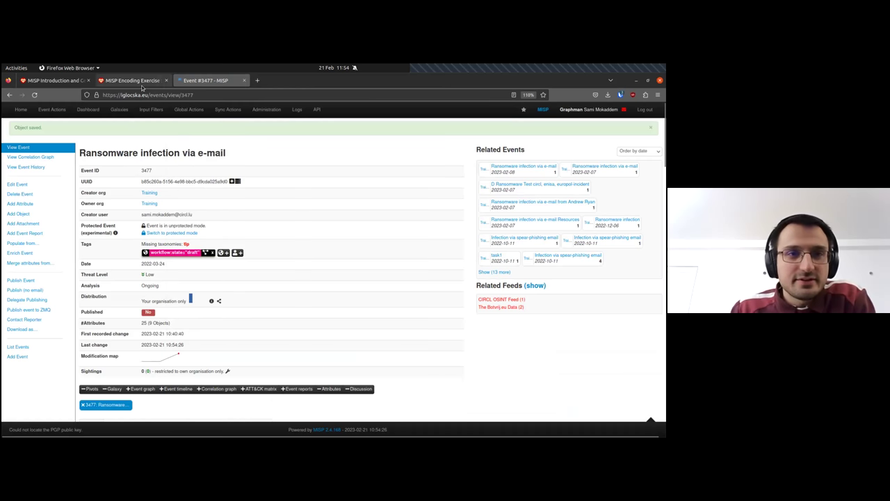
{"action": "key", "text": "ctrl+Page_Up"}
{"action": "left_click_drag", "start_coordinate": [232, 251], "coordinate": [263, 255]}
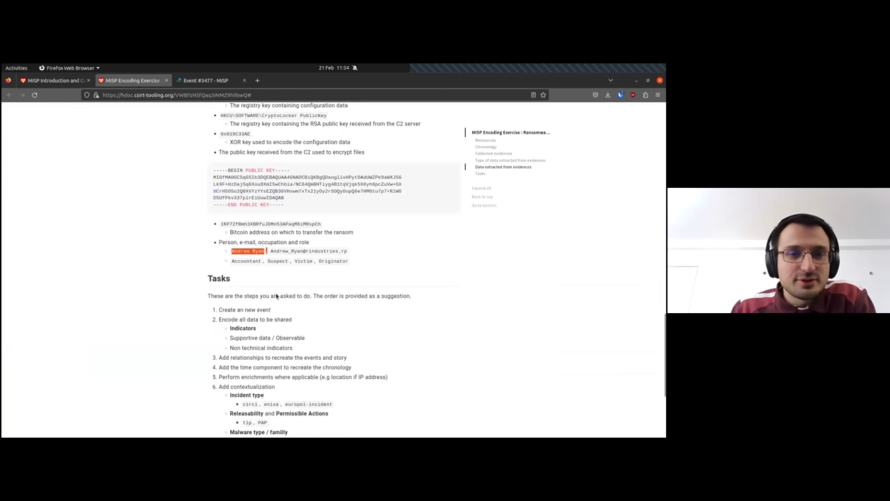
{"action": "left_click", "coordinate": [269, 260]}
{"action": "left_click_drag", "start_coordinate": [270, 250], "coordinate": [350, 254]}
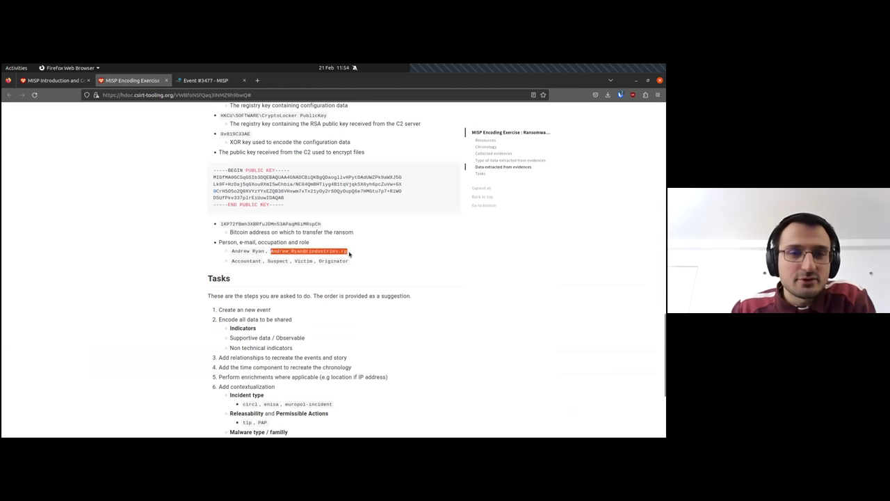
{"action": "left_click", "coordinate": [407, 278]}
{"action": "left_click_drag", "start_coordinate": [228, 265], "coordinate": [351, 263]}
{"action": "left_click", "coordinate": [356, 263]}
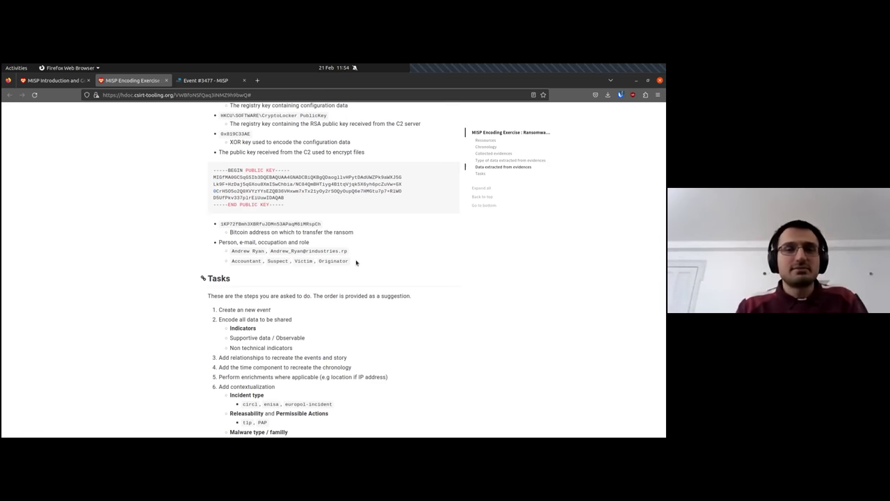
Start a new object in the ransomware event, choosing the person template from All Objects.
{"action": "left_click", "coordinate": [205, 80]}
{"action": "scroll", "coordinate": [220, 274], "scroll_direction": "down", "scroll_amount": 3}
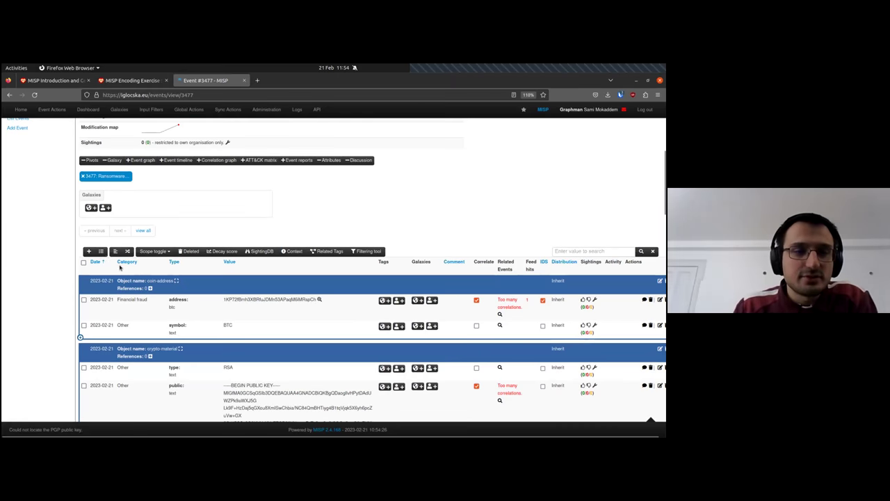
{"action": "left_click", "coordinate": [102, 251]}
{"action": "left_click", "coordinate": [191, 256]}
{"action": "left_click", "coordinate": [153, 279]}
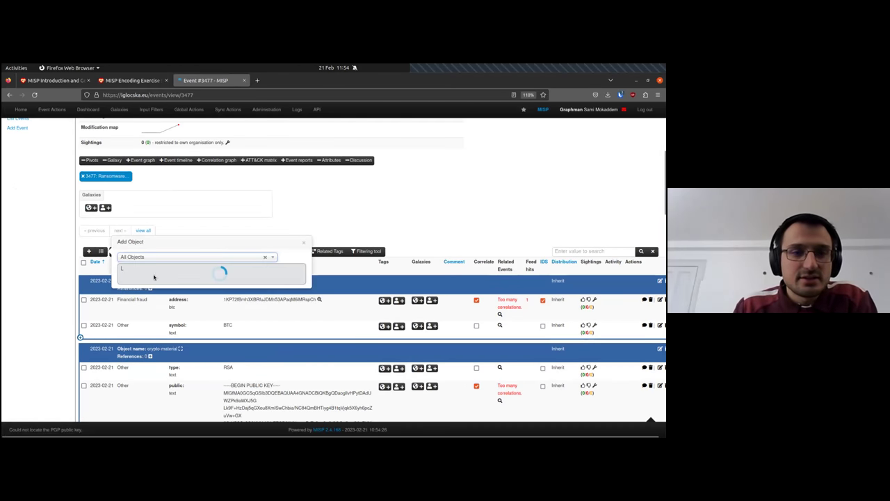
{"action": "left_click", "coordinate": [167, 270]}
{"action": "type", "text": "perso"}
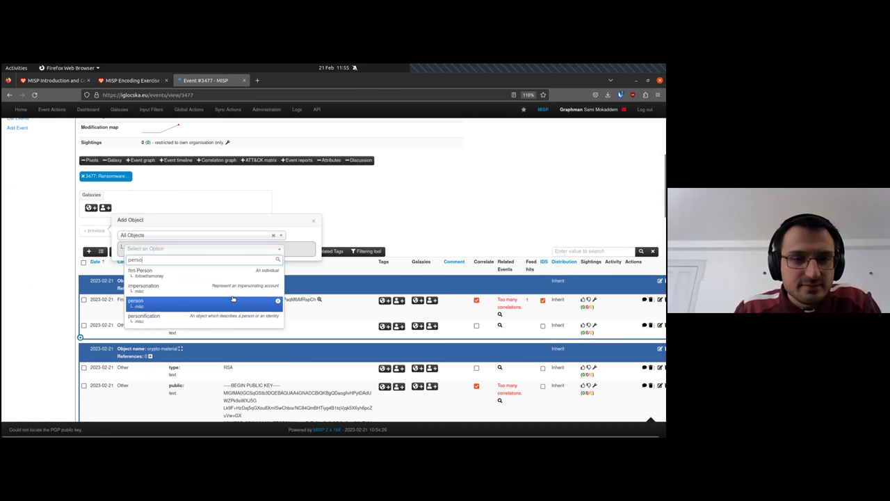
{"action": "left_click", "coordinate": [167, 304]}
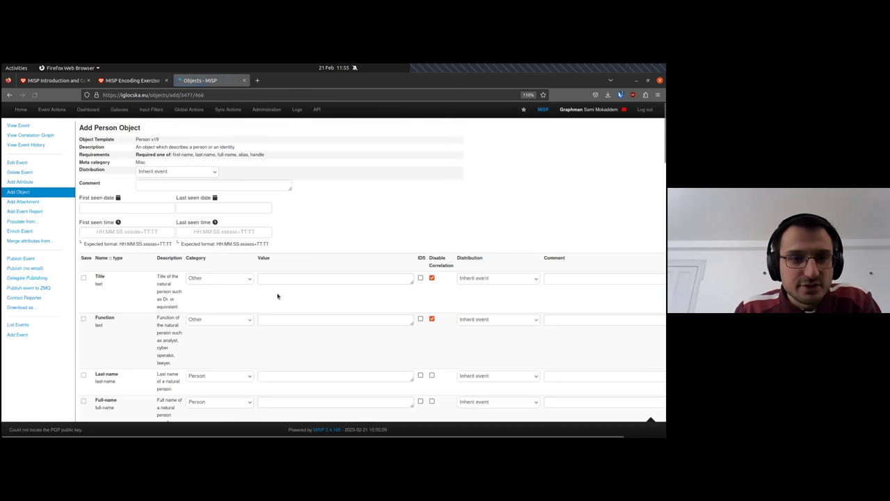
Copy the person's name from the exercise document into the person object's Full-name value.
{"action": "scroll", "coordinate": [278, 296], "scroll_direction": "down", "scroll_amount": 3}
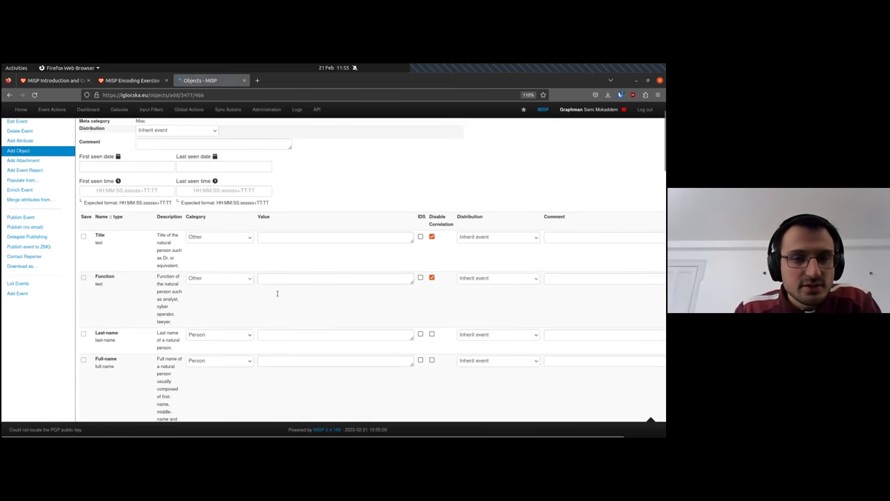
{"action": "left_click", "coordinate": [132, 80]}
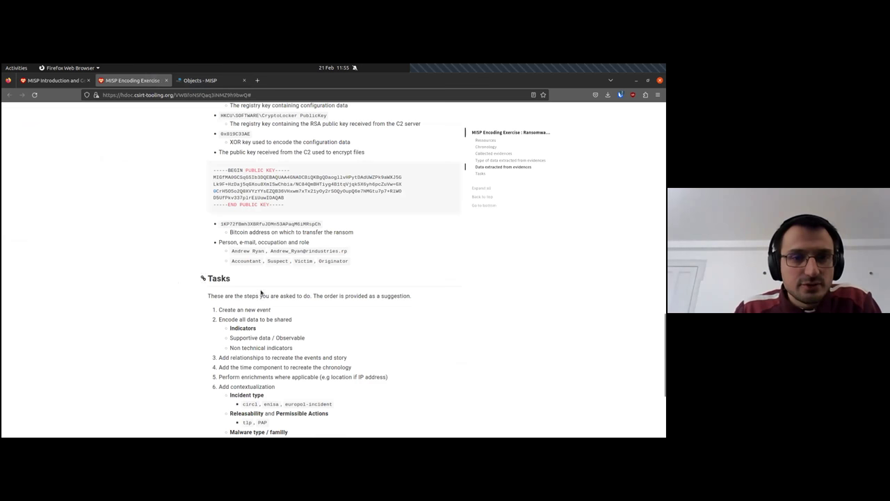
{"action": "left_click_drag", "start_coordinate": [233, 250], "coordinate": [348, 250]}
{"action": "left_click", "coordinate": [232, 250]}
{"action": "left_click_drag", "start_coordinate": [232, 251], "coordinate": [265, 253]}
{"action": "key", "text": "ctrl+c"}
{"action": "key", "text": "ctrl+Tab"}
{"action": "scroll", "coordinate": [229, 243], "scroll_direction": "down", "scroll_amount": 3}
{"action": "scroll", "coordinate": [229, 245], "scroll_direction": "down", "scroll_amount": 8}
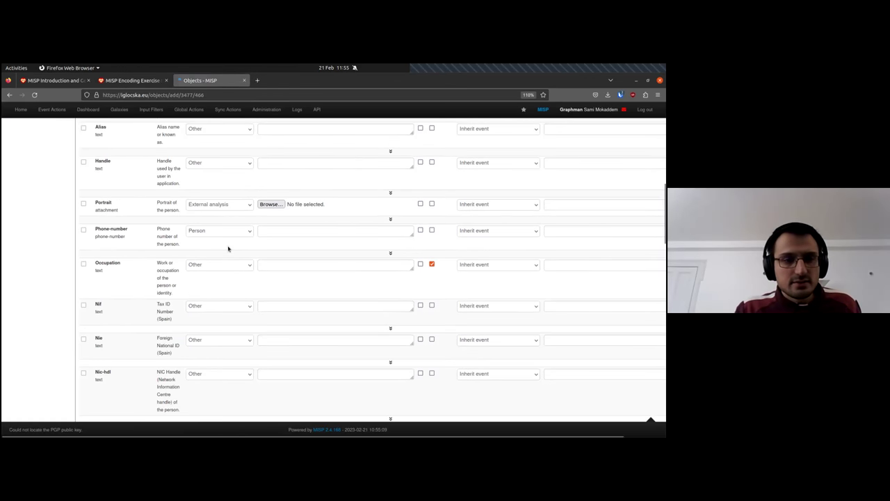
{"action": "scroll", "coordinate": [229, 248], "scroll_direction": "up", "scroll_amount": 10}
{"action": "left_click", "coordinate": [269, 310]}
{"action": "key", "text": "ctrl+v"}
Copy the person's e-mail address from the exercise document into the person object's E-mail value.
{"action": "key", "text": "ctrl+Tab"}
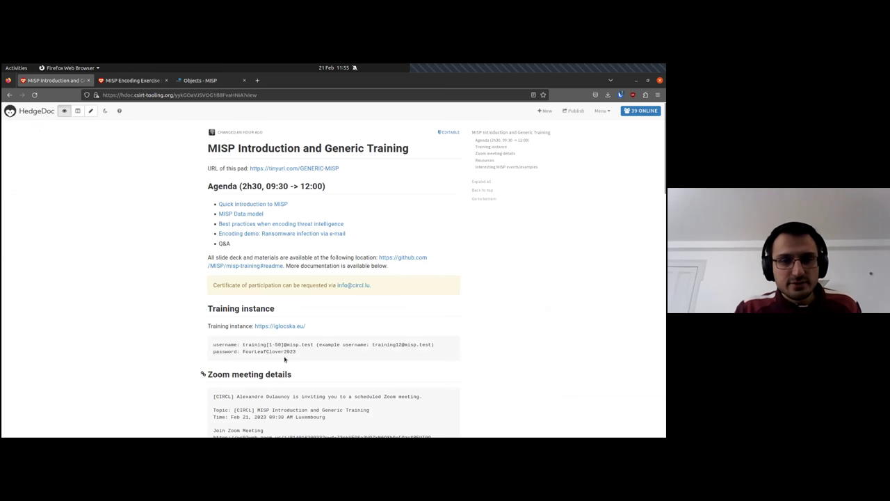
{"action": "key", "text": "ctrl+Tab"}
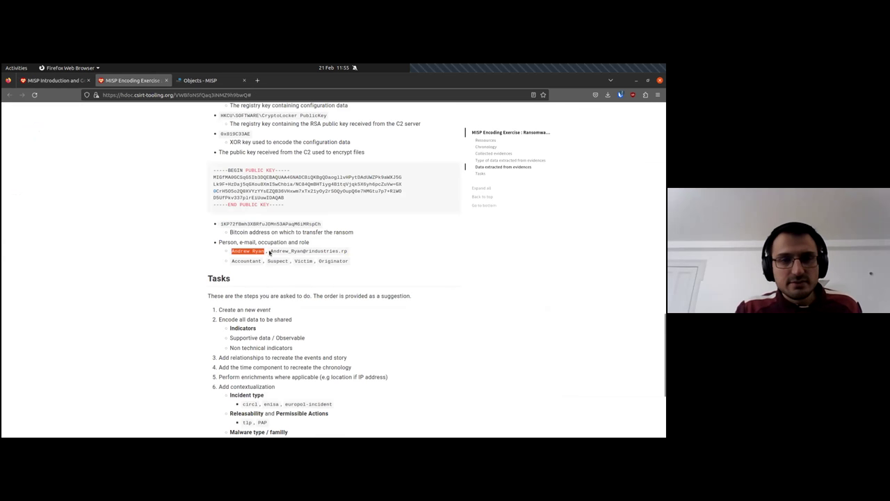
{"action": "left_click_drag", "start_coordinate": [271, 250], "coordinate": [346, 251]}
{"action": "key", "text": "ctrl+c"}
{"action": "key", "text": "ctrl+Tab"}
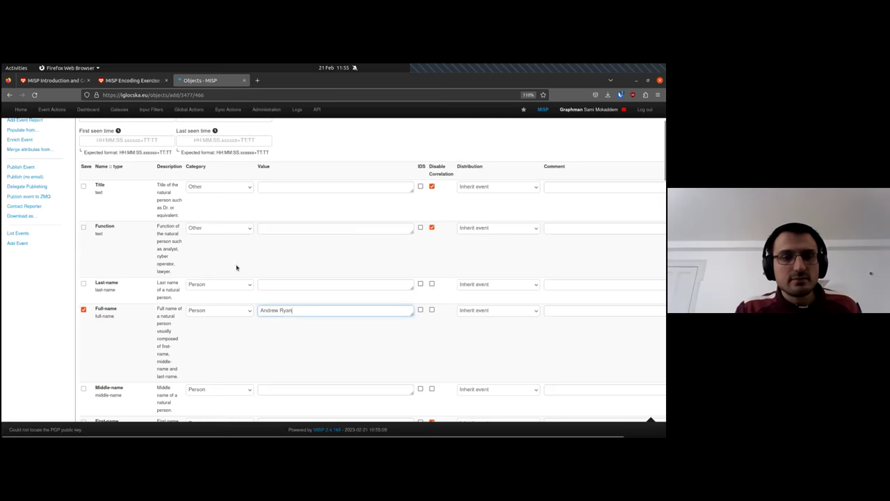
{"action": "scroll", "coordinate": [230, 269], "scroll_direction": "down", "scroll_amount": 5}
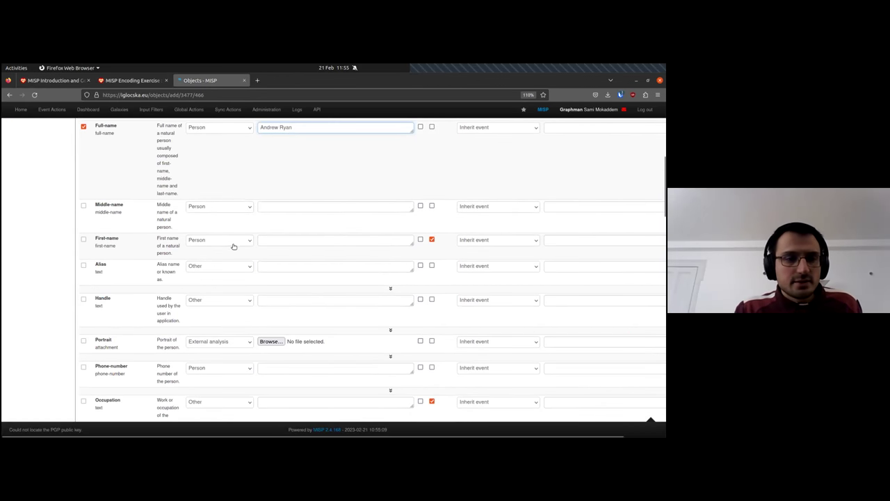
{"action": "scroll", "coordinate": [251, 221], "scroll_direction": "down", "scroll_amount": 5}
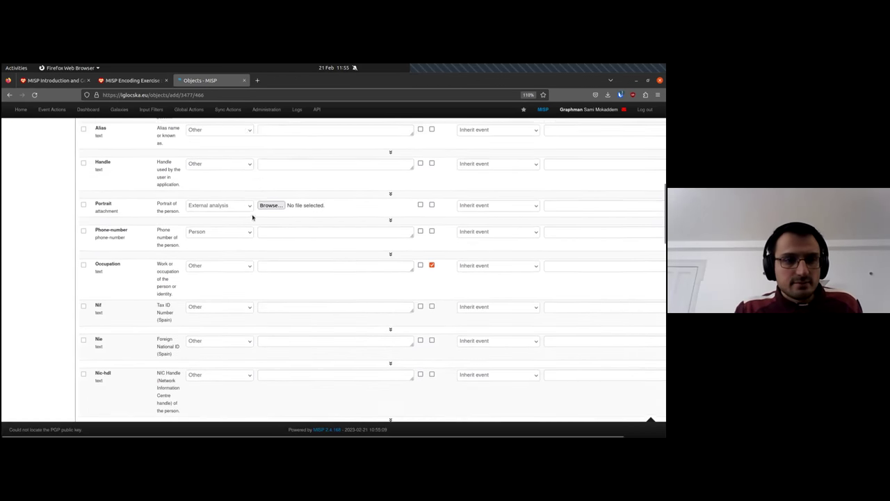
{"action": "scroll", "coordinate": [252, 314], "scroll_direction": "down", "scroll_amount": 5}
{"action": "left_click", "coordinate": [268, 312]}
{"action": "key", "text": "ctrl+v"}
Check the listed roles in the exercise document and set the person object's Role to Originator.
{"action": "key", "text": "ctrl+Page_Up"}
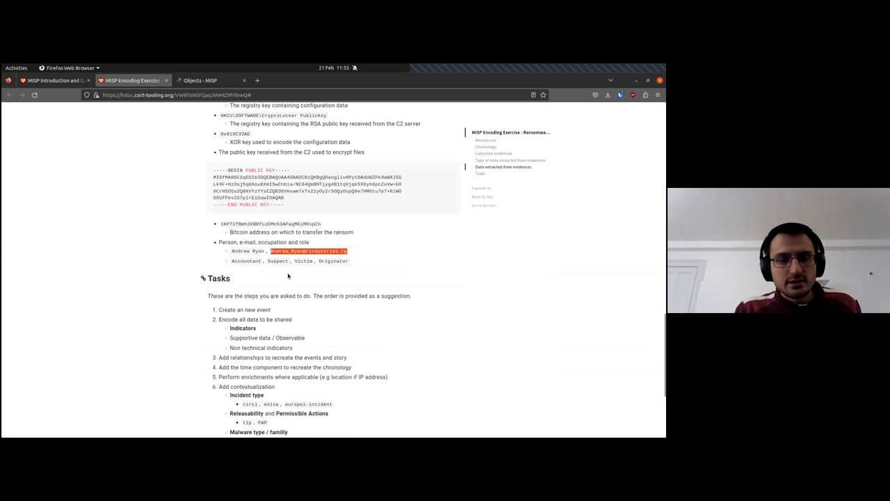
{"action": "left_click", "coordinate": [260, 261]}
{"action": "key", "text": "ctrl+Page_Down"}
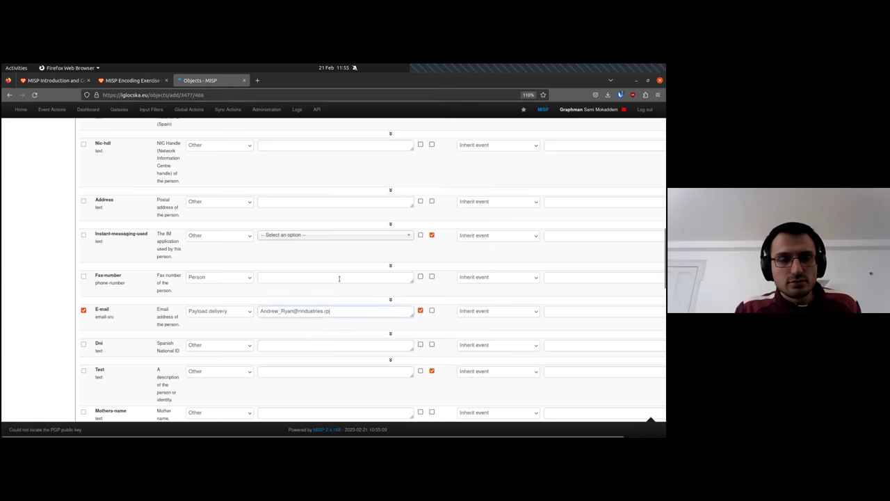
{"action": "scroll", "coordinate": [278, 265], "scroll_direction": "down", "scroll_amount": 3}
{"action": "scroll", "coordinate": [277, 265], "scroll_direction": "down", "scroll_amount": 2}
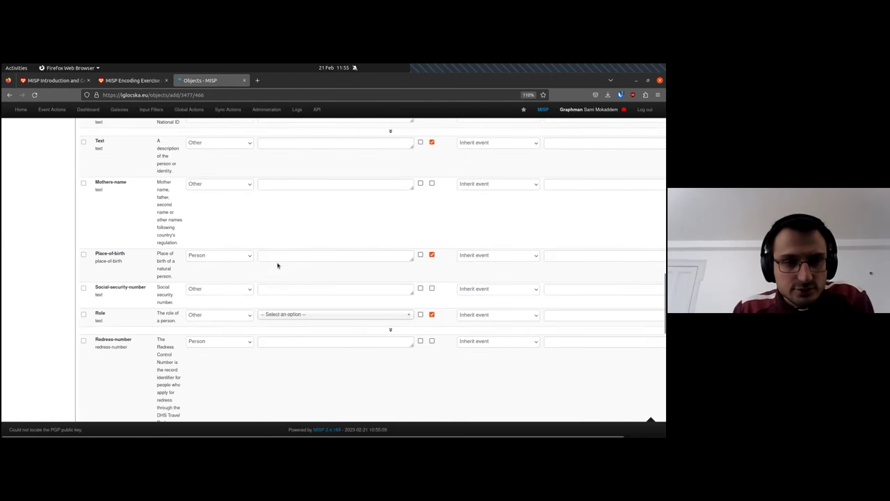
{"action": "left_click", "coordinate": [278, 313]}
{"action": "scroll", "coordinate": [279, 311], "scroll_direction": "down", "scroll_amount": 2}
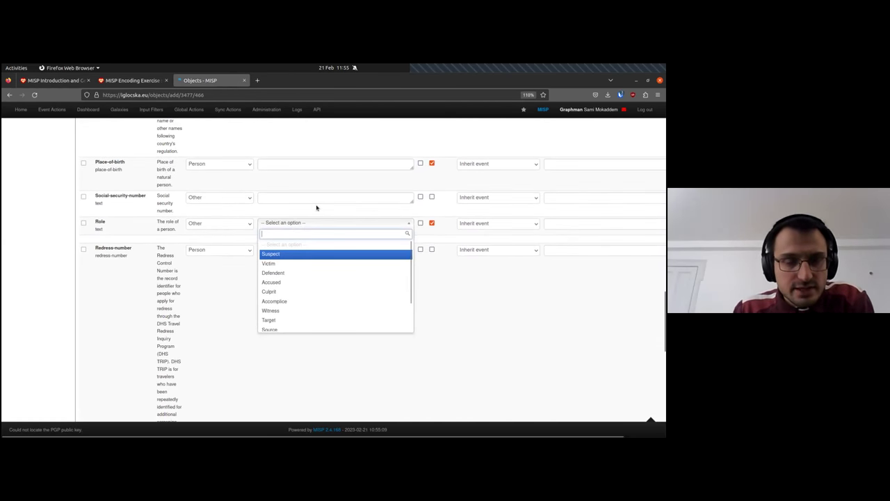
{"action": "scroll", "coordinate": [288, 300], "scroll_direction": "down", "scroll_amount": 1}
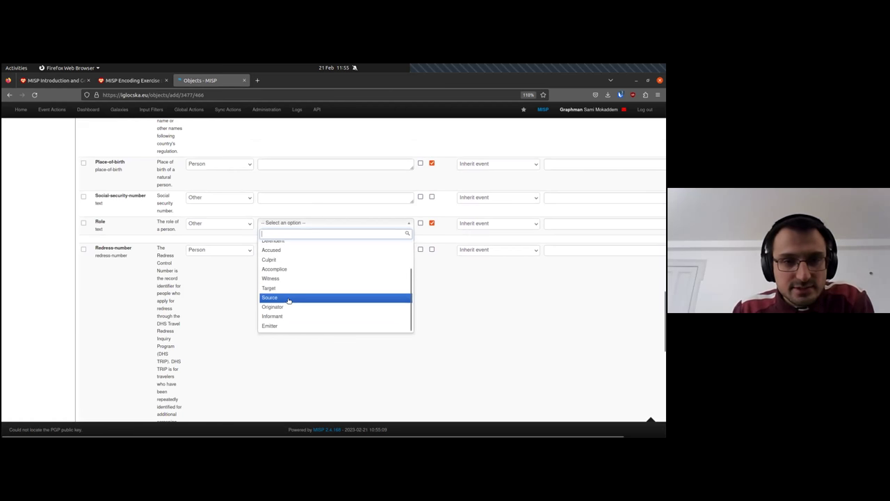
{"action": "left_click", "coordinate": [291, 308]}
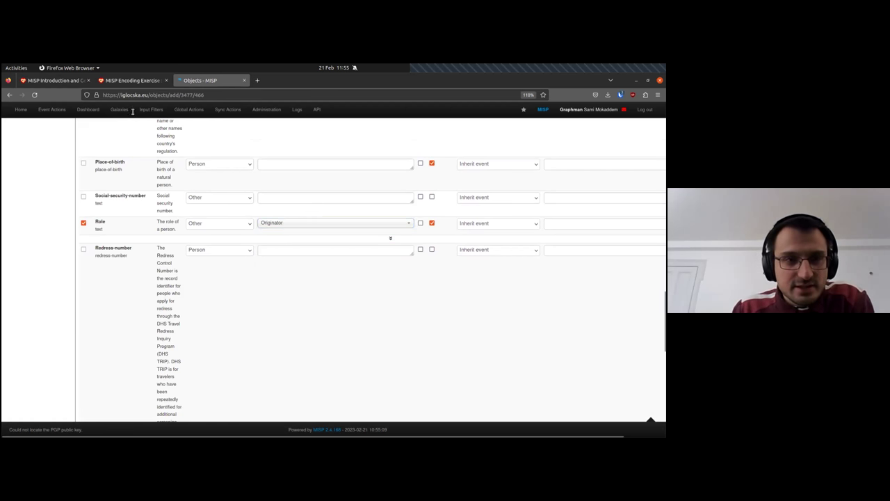
Add two more Role entries to the person object, set to Suspect and Source.
{"action": "left_click", "coordinate": [129, 80]}
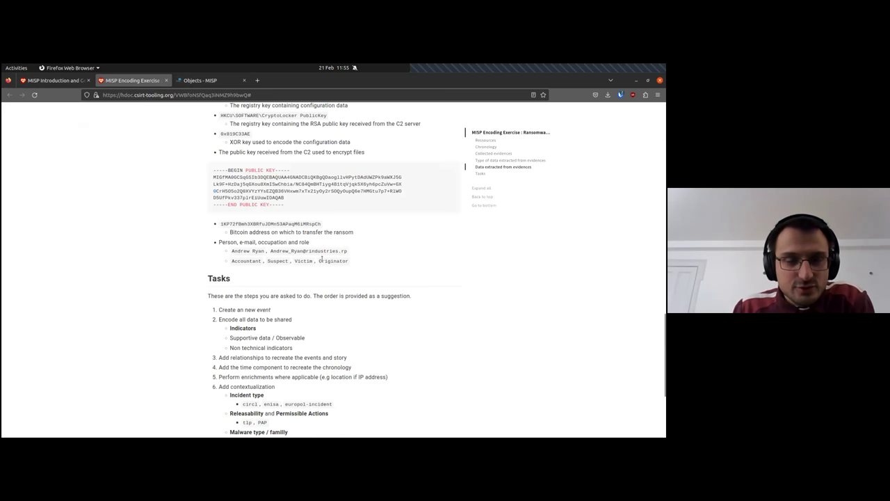
{"action": "double_click", "coordinate": [278, 260]}
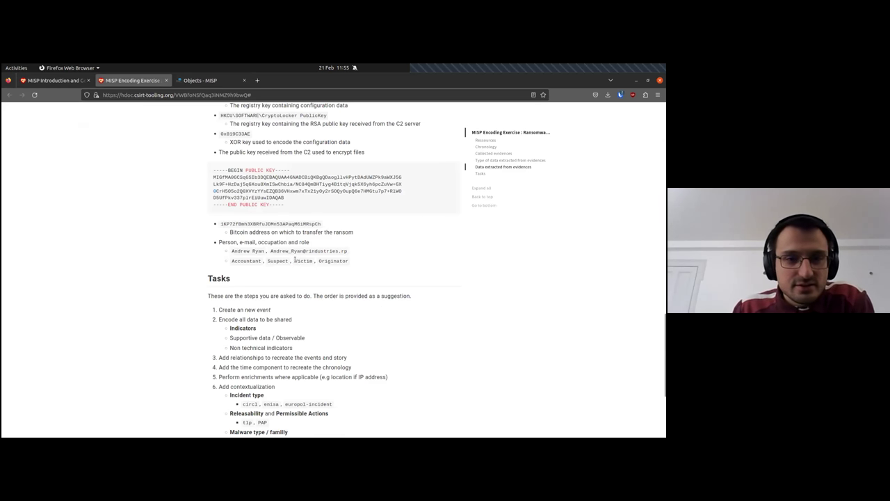
{"action": "key", "text": "ctrl+Tab"}
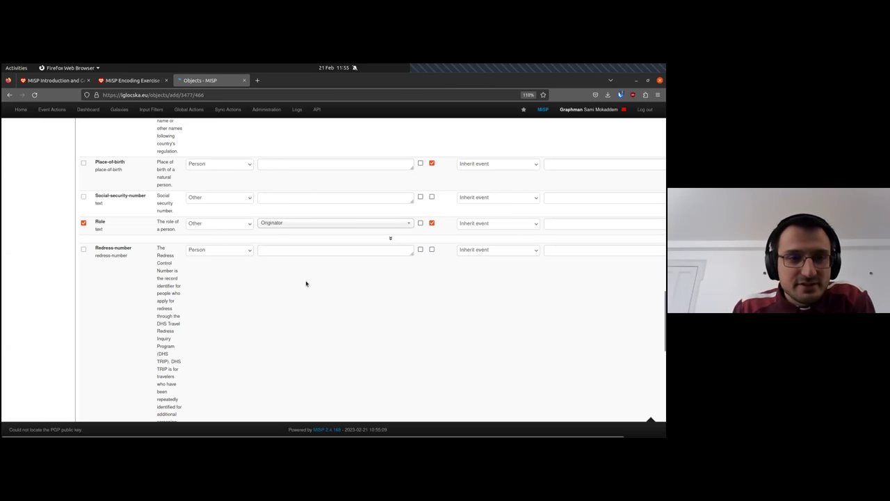
{"action": "left_click", "coordinate": [390, 240]}
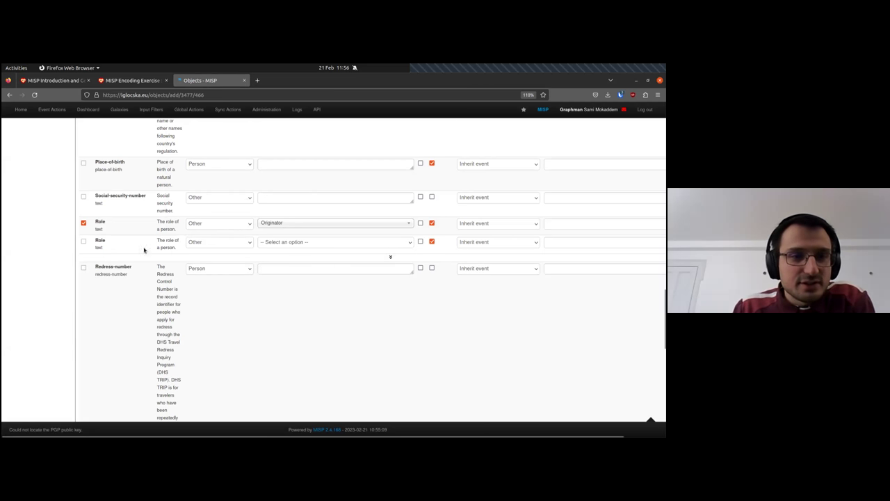
{"action": "left_click", "coordinate": [310, 245]}
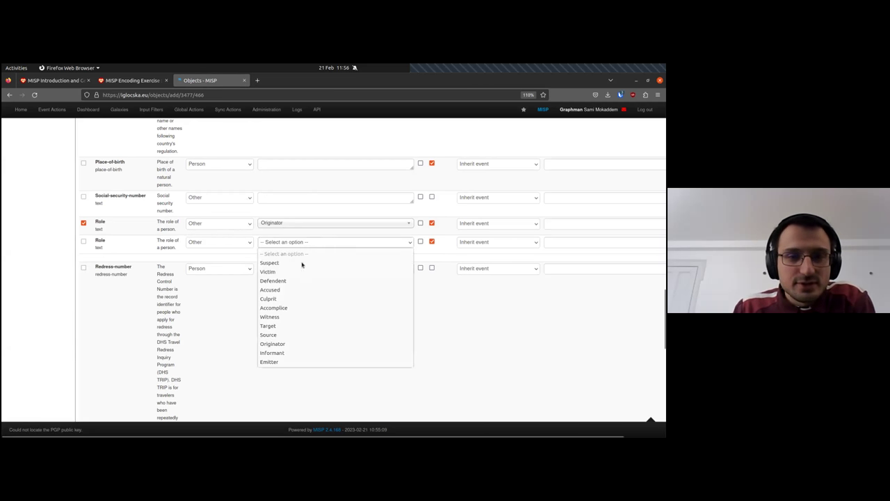
{"action": "left_click", "coordinate": [302, 263]}
{"action": "left_click", "coordinate": [390, 258]}
{"action": "left_click", "coordinate": [309, 261]}
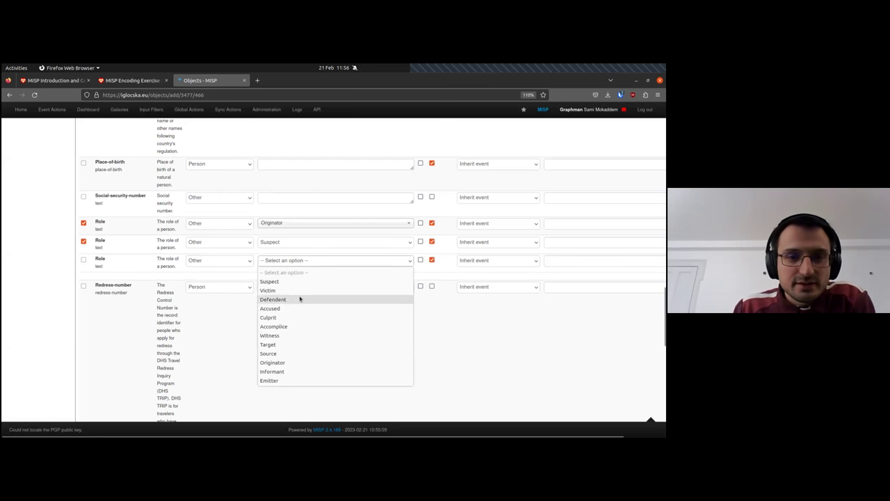
{"action": "left_click", "coordinate": [283, 355]}
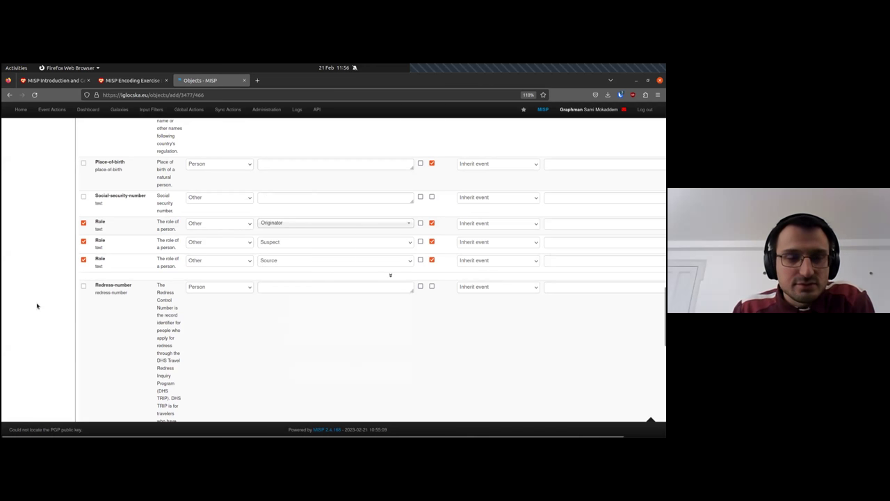
Submit the person object and create it in the event.
{"action": "scroll", "coordinate": [37, 305], "scroll_direction": "down", "scroll_amount": 10}
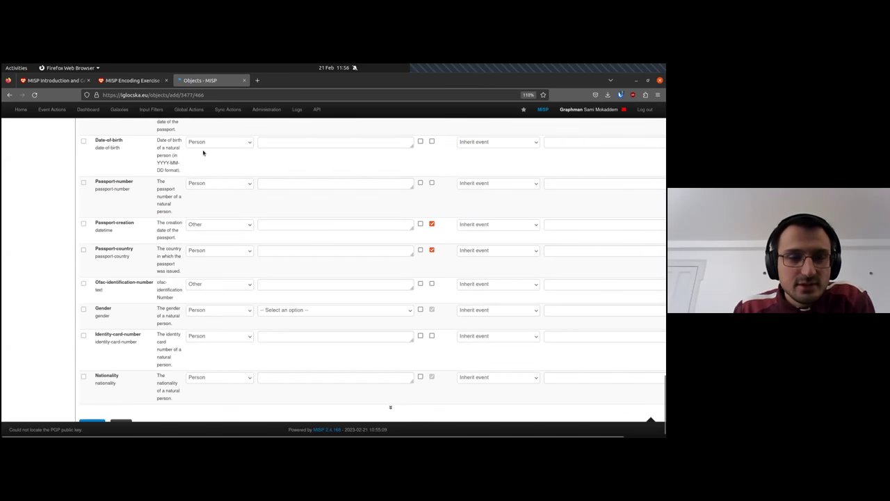
{"action": "scroll", "coordinate": [240, 280], "scroll_direction": "down", "scroll_amount": 1}
{"action": "scroll", "coordinate": [107, 332], "scroll_direction": "up", "scroll_amount": 3}
{"action": "scroll", "coordinate": [83, 369], "scroll_direction": "down", "scroll_amount": 4}
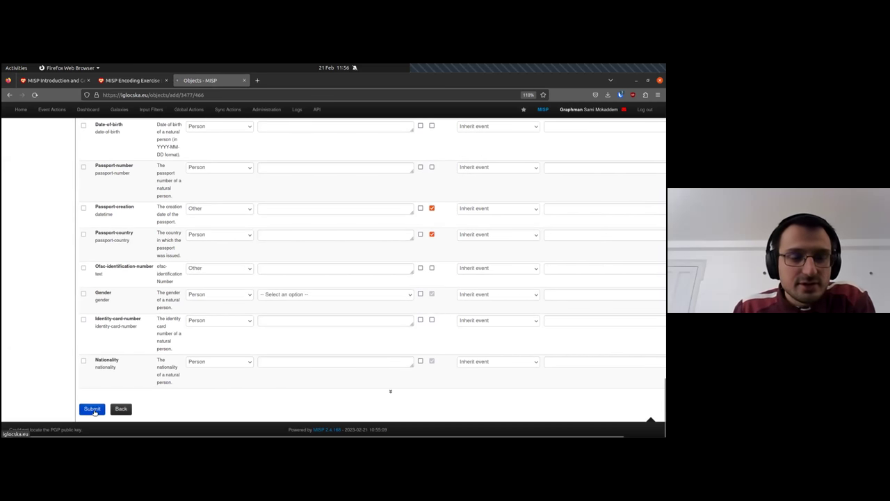
{"action": "left_click", "coordinate": [92, 409]}
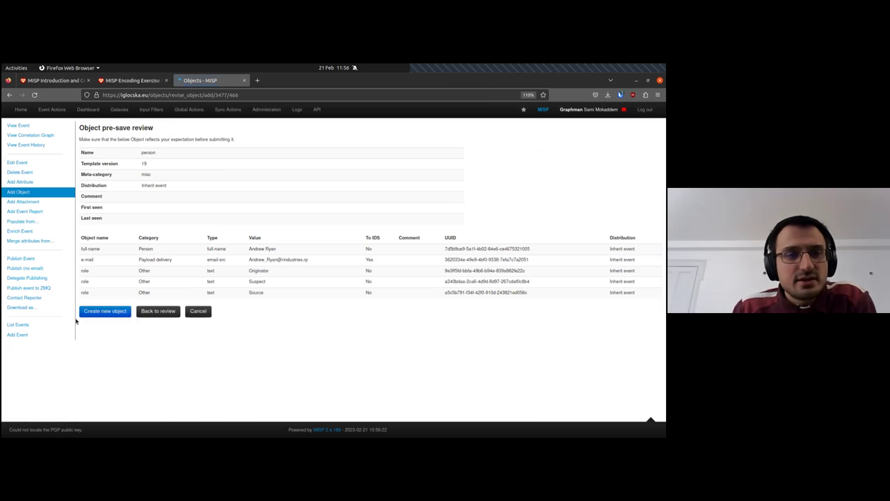
{"action": "left_click", "coordinate": [106, 312]}
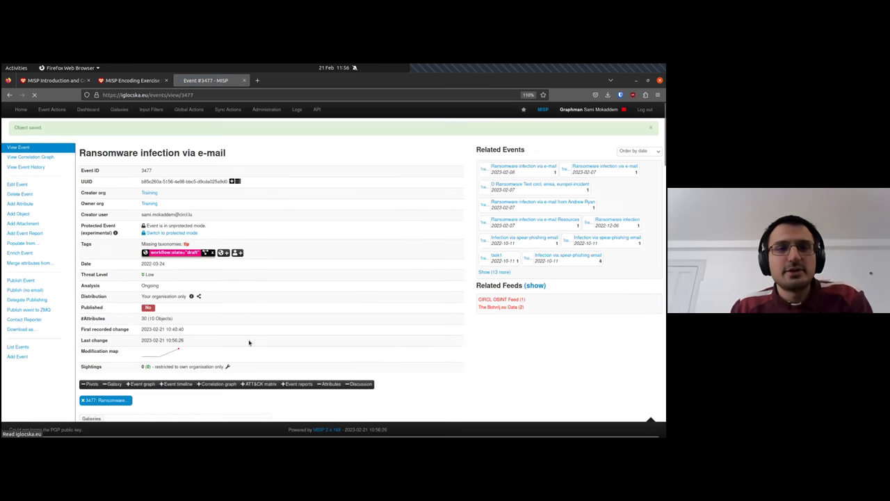
Check the saved objects against the exercise's task list and open the event graph for adding relationships.
{"action": "scroll", "coordinate": [252, 317], "scroll_direction": "down", "scroll_amount": 6}
{"action": "scroll", "coordinate": [251, 316], "scroll_direction": "up", "scroll_amount": 3}
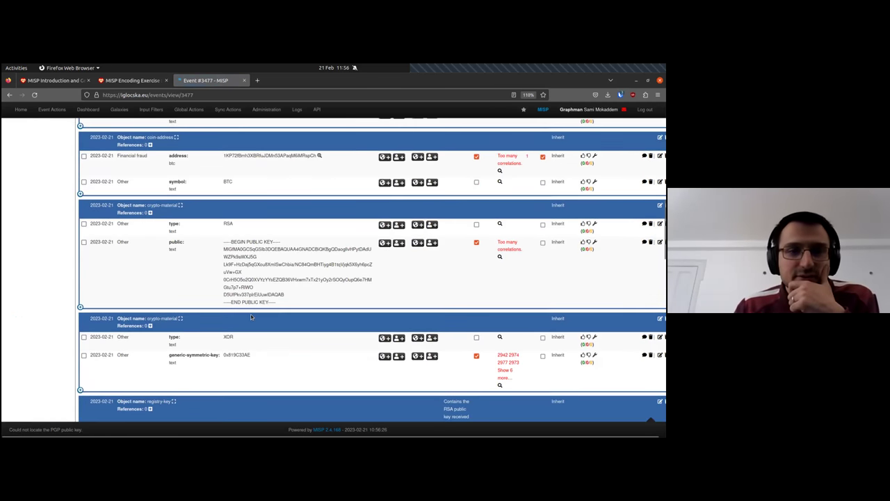
{"action": "scroll", "coordinate": [251, 317], "scroll_direction": "up", "scroll_amount": 3}
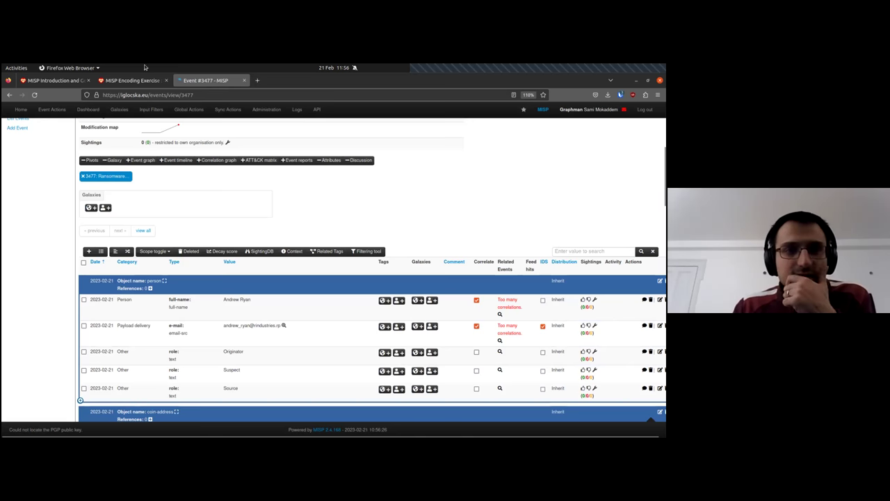
{"action": "left_click", "coordinate": [139, 80]}
{"action": "scroll", "coordinate": [389, 278], "scroll_direction": "down", "scroll_amount": 2}
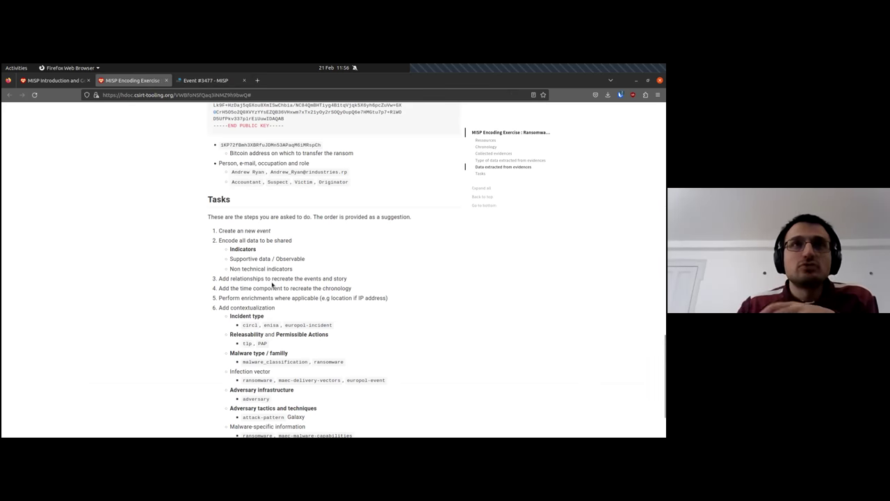
{"action": "left_click", "coordinate": [192, 81]}
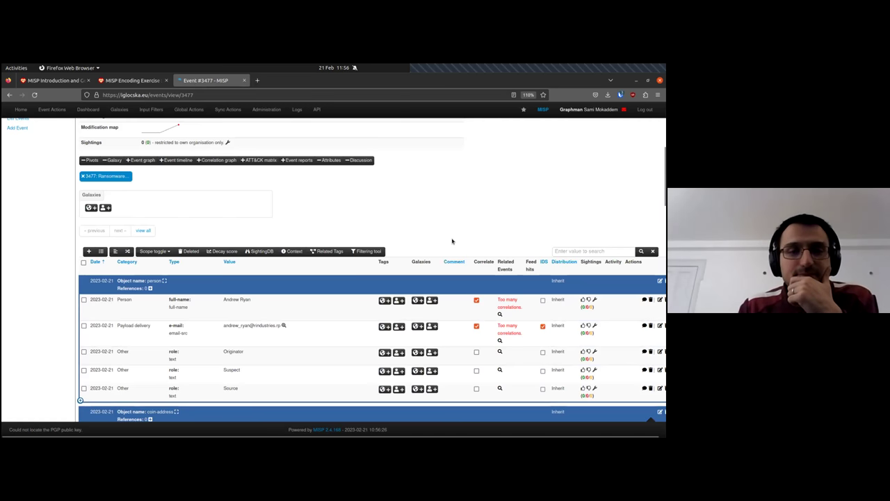
{"action": "scroll", "coordinate": [228, 194], "scroll_direction": "up", "scroll_amount": 3}
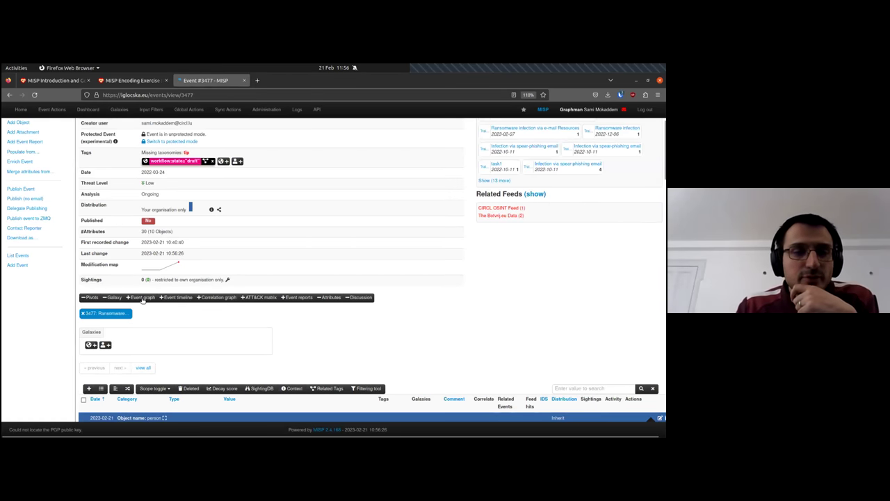
{"action": "left_click", "coordinate": [141, 299]}
{"action": "scroll", "coordinate": [41, 308], "scroll_direction": "down", "scroll_amount": 3}
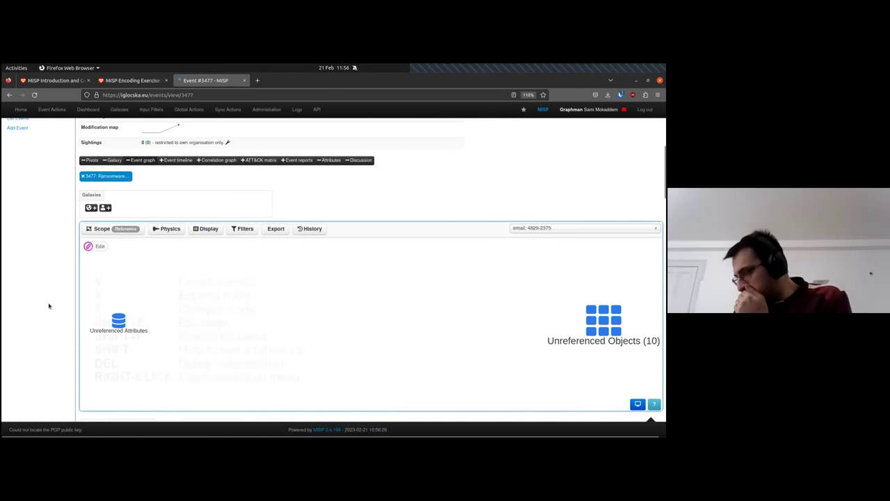
Expand the Unreferenced Objects node in the event graph into its individual objects and enlarge the graph area.
{"action": "scroll", "coordinate": [48, 304], "scroll_direction": "down", "scroll_amount": 1}
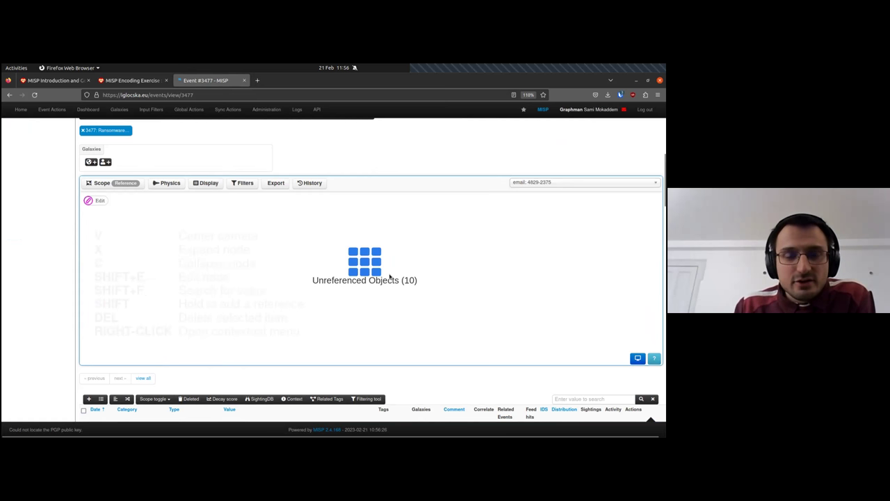
{"action": "left_click", "coordinate": [369, 262]}
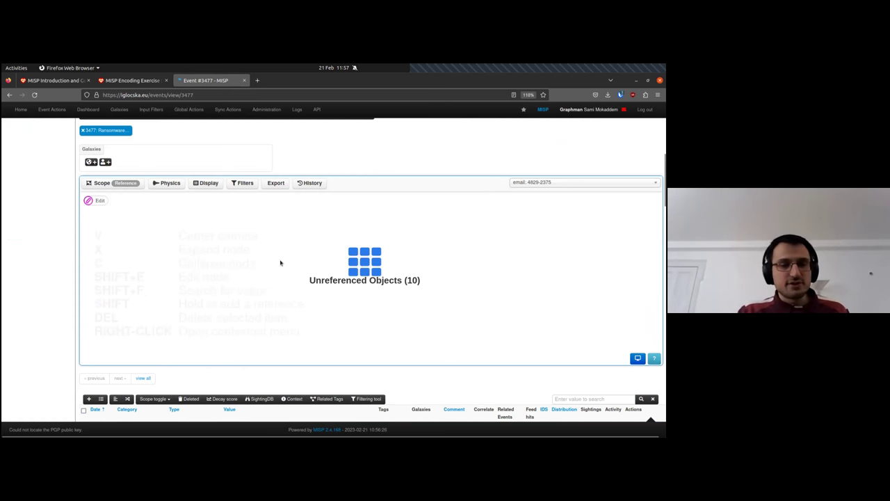
{"action": "key", "text": "x"}
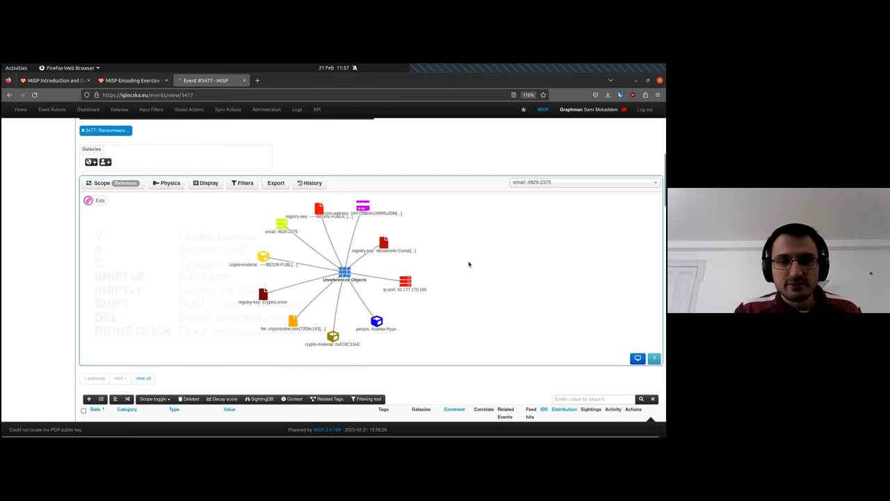
{"action": "left_click", "coordinate": [638, 357]}
{"action": "scroll", "coordinate": [160, 308], "scroll_direction": "up", "scroll_amount": 1}
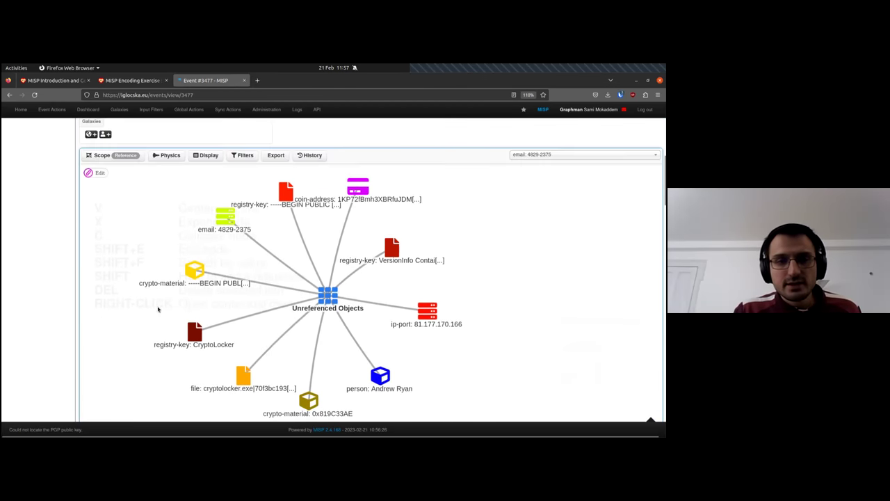
{"action": "scroll", "coordinate": [159, 308], "scroll_direction": "down", "scroll_amount": 1}
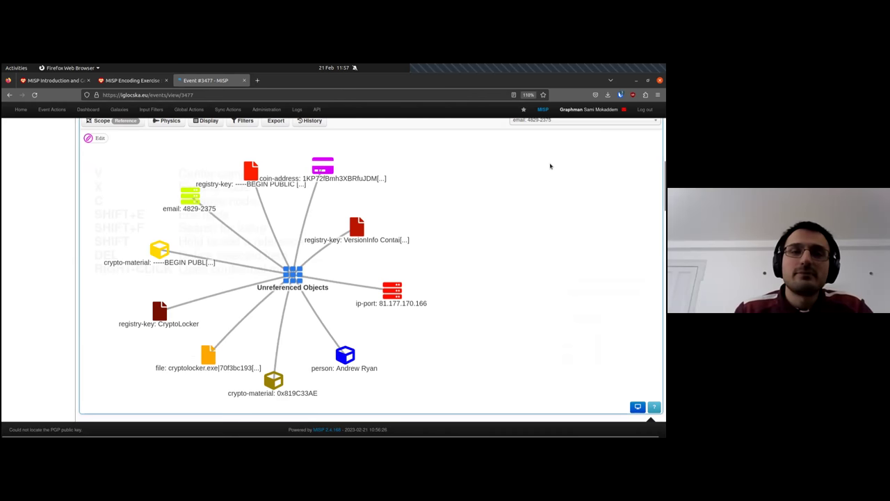
Check the chronology in the exercise document and add a "sends" reference from the person object to the email object.
{"action": "left_click", "coordinate": [132, 80]}
{"action": "scroll", "coordinate": [243, 218], "scroll_direction": "up", "scroll_amount": 5}
{"action": "scroll", "coordinate": [243, 218], "scroll_direction": "up", "scroll_amount": 10}
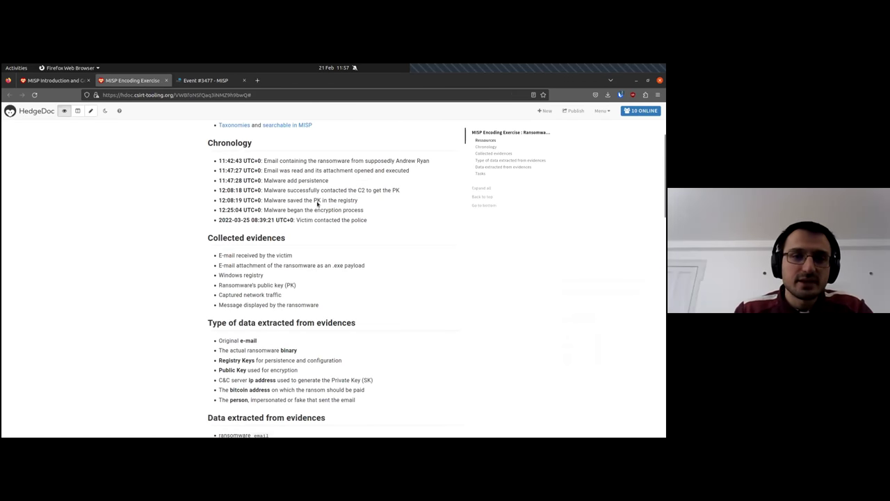
{"action": "left_click", "coordinate": [203, 80]}
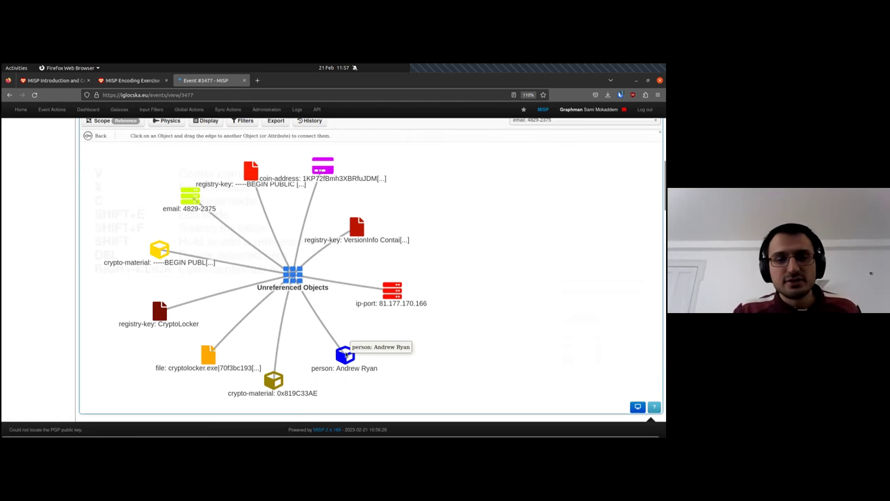
{"action": "left_click", "coordinate": [100, 139]}
{"action": "left_click", "coordinate": [192, 136]}
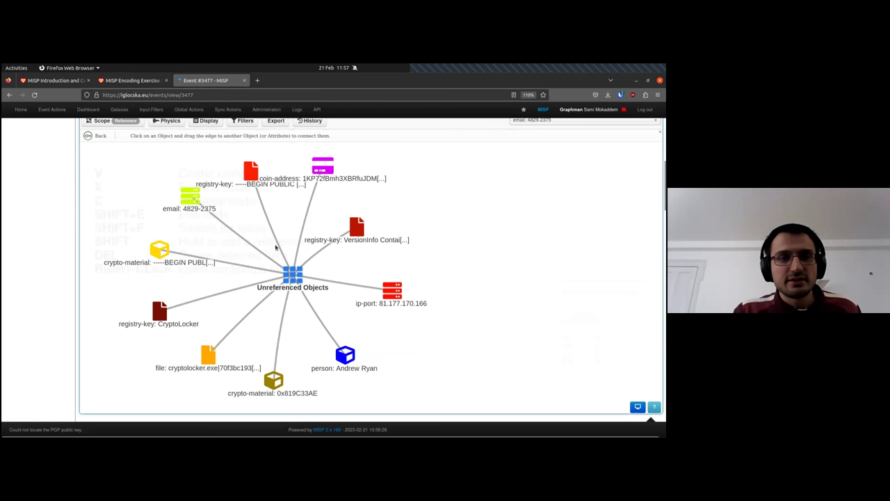
{"action": "left_click_drag", "start_coordinate": [346, 356], "coordinate": [190, 199]}
{"action": "left_click", "coordinate": [262, 182]}
{"action": "type", "text": "sends"}
{"action": "left_click", "coordinate": [262, 203]}
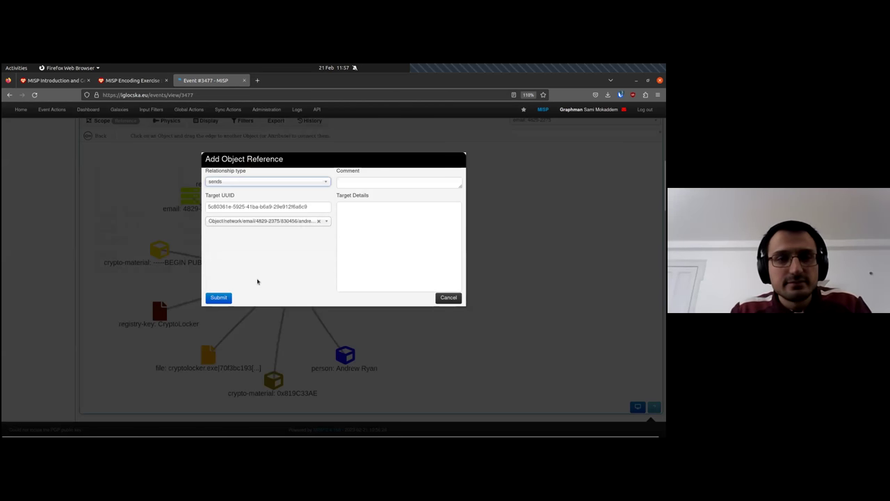
{"action": "left_click", "coordinate": [218, 297]}
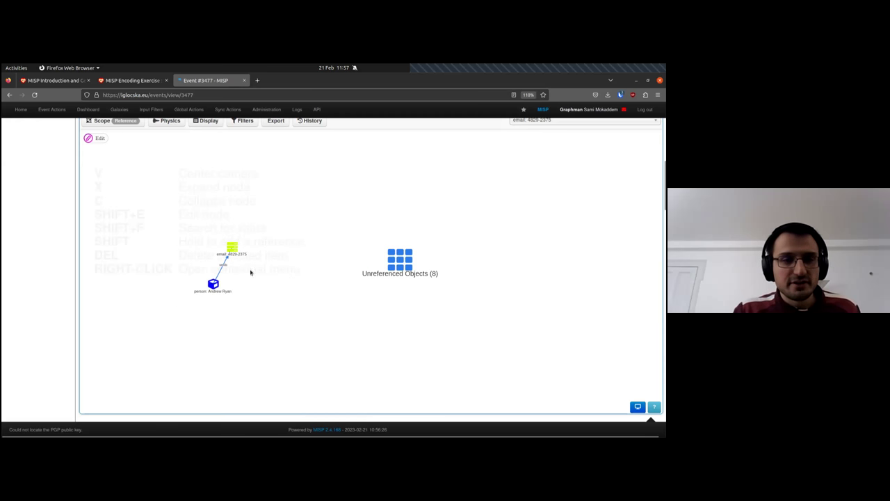
Expand the unreferenced objects again and add a "contains" reference from the email object to the cryptolocker.exe file object.
{"action": "scroll", "coordinate": [458, 281], "scroll_direction": "up", "scroll_amount": 4}
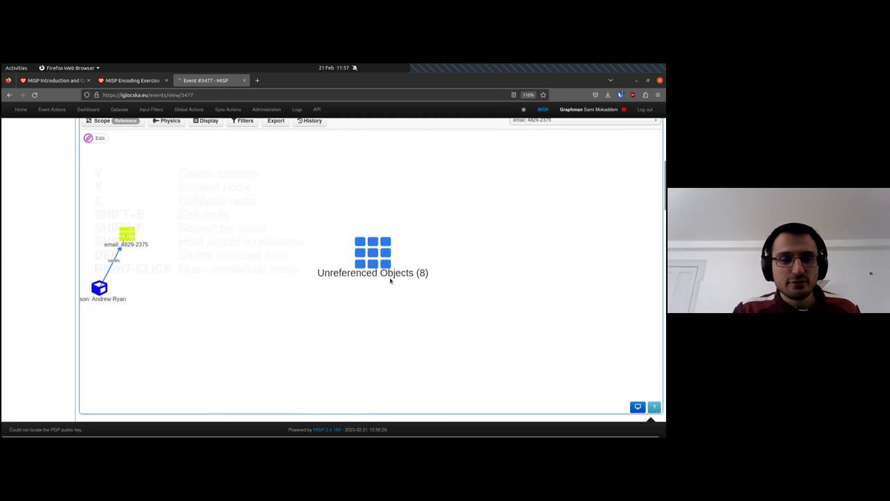
{"action": "key", "text": "x"}
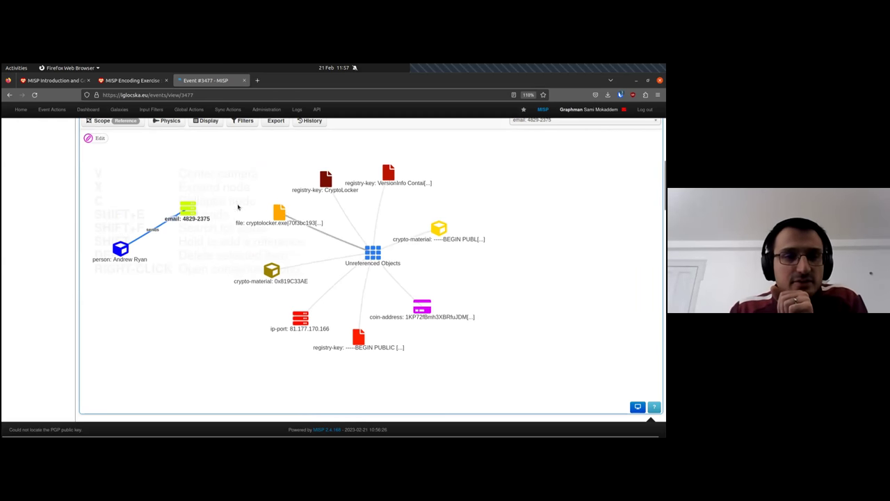
{"action": "scroll", "coordinate": [279, 212], "scroll_direction": "up", "scroll_amount": 3}
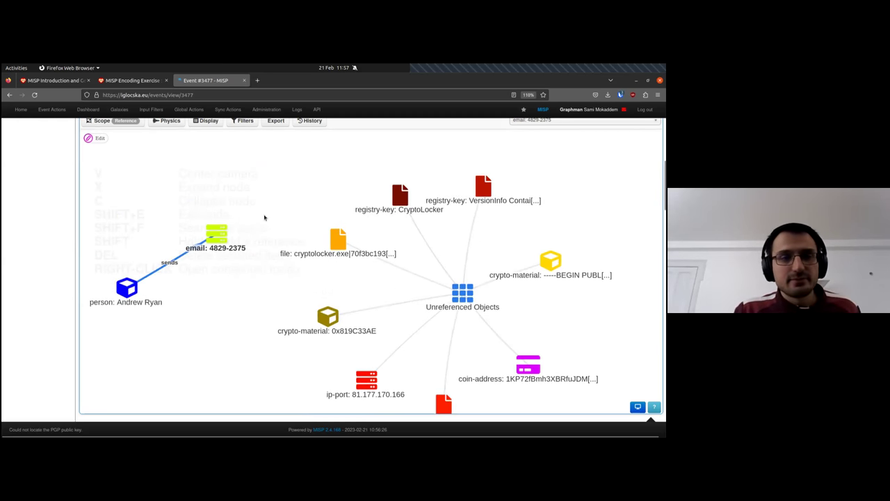
{"action": "left_click", "coordinate": [94, 137]}
{"action": "left_click", "coordinate": [118, 137]}
{"action": "left_click_drag", "start_coordinate": [216, 234], "coordinate": [338, 240]}
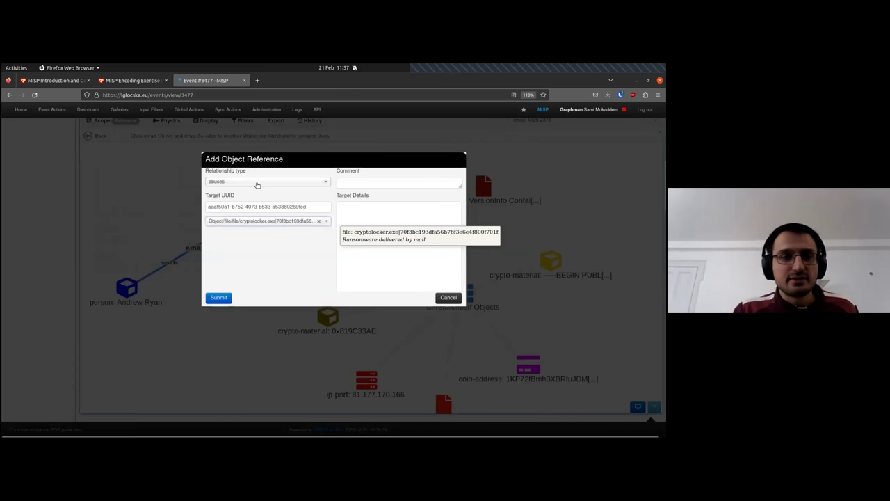
{"action": "left_click", "coordinate": [258, 183]}
{"action": "type", "text": "contain"}
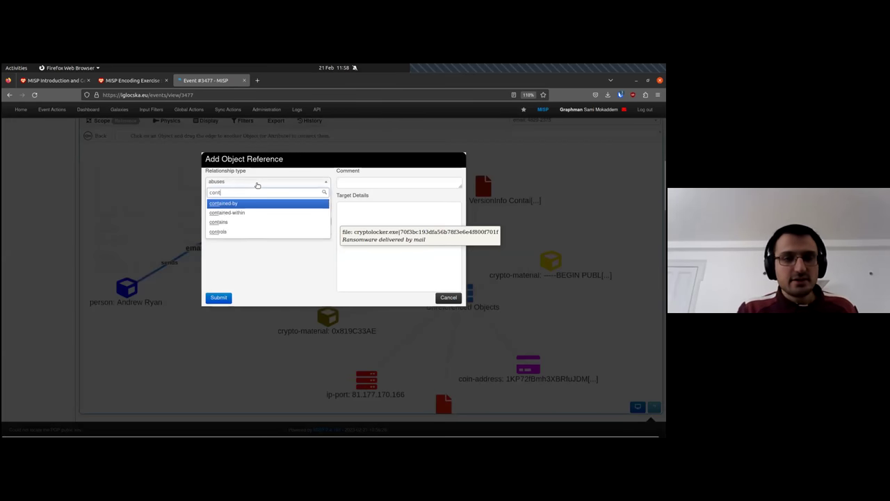
{"action": "left_click", "coordinate": [264, 221]}
{"action": "left_click", "coordinate": [218, 297]}
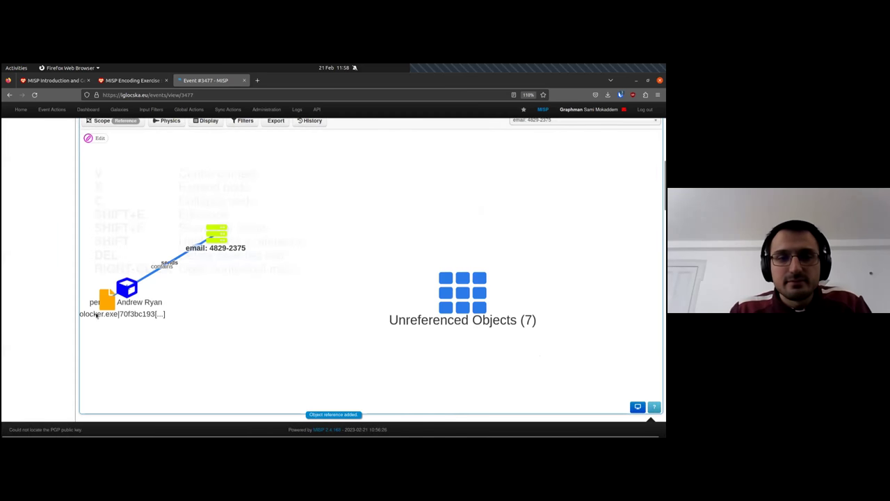
Expand the unreferenced objects, inspect the CryptoLocker registry-key's attributes, and arrange it and the cryptolocker.exe file node close together.
{"action": "left_click", "coordinate": [493, 293]}
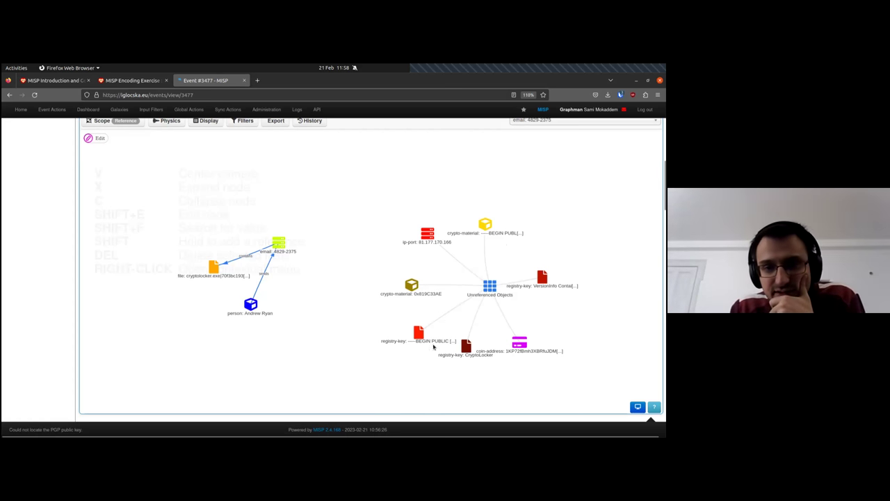
{"action": "scroll", "coordinate": [433, 345], "scroll_direction": "up", "scroll_amount": 3}
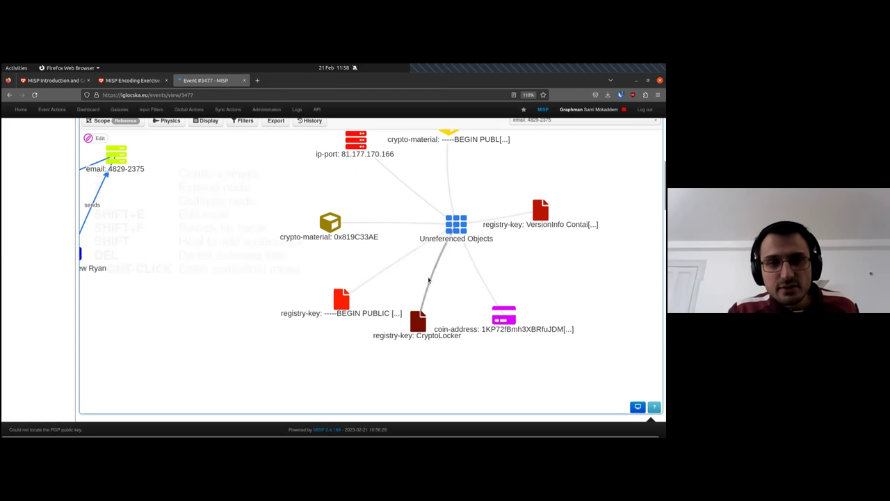
{"action": "left_click_drag", "start_coordinate": [407, 324], "coordinate": [240, 344]}
{"action": "left_click_drag", "start_coordinate": [327, 378], "coordinate": [454, 339]}
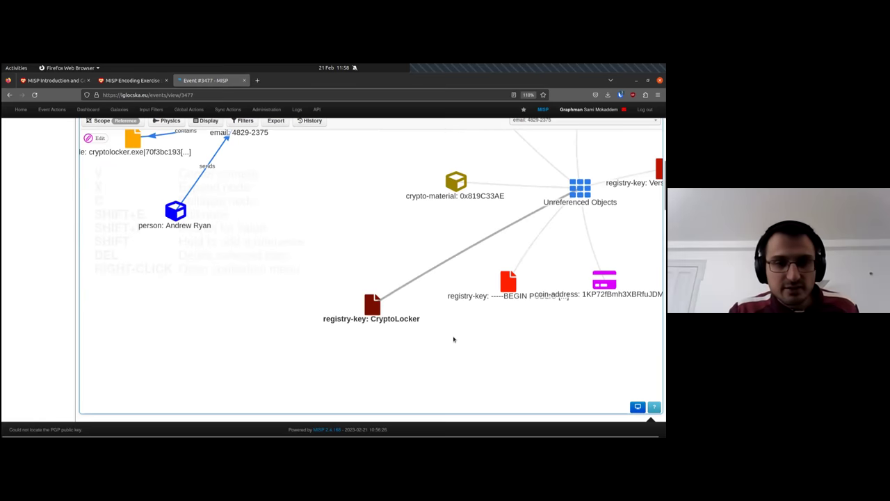
{"action": "double_click", "coordinate": [374, 305]}
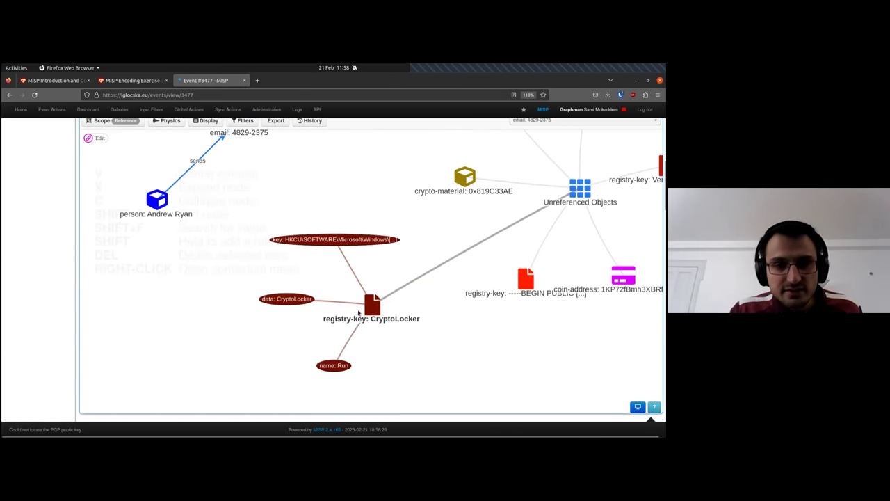
{"action": "double_click", "coordinate": [369, 310]}
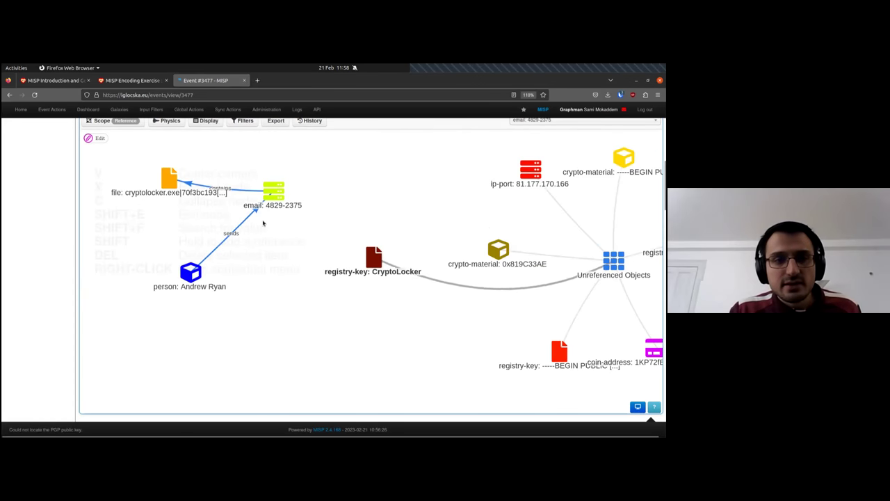
{"action": "left_click_drag", "start_coordinate": [224, 181], "coordinate": [379, 178]}
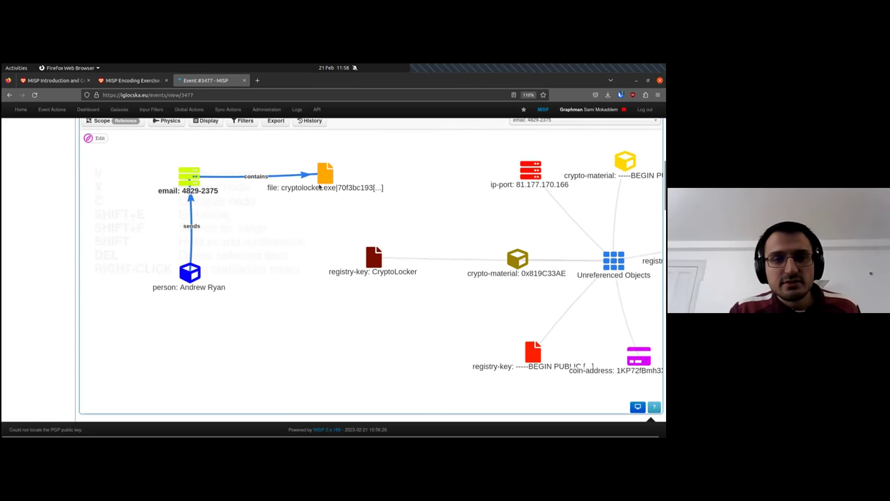
Add a "writes" reference from the cryptolocker.exe file object to the CryptoLocker registry-key object.
{"action": "key", "text": "shift"}
{"action": "left_click_drag", "start_coordinate": [320, 187], "coordinate": [368, 258]}
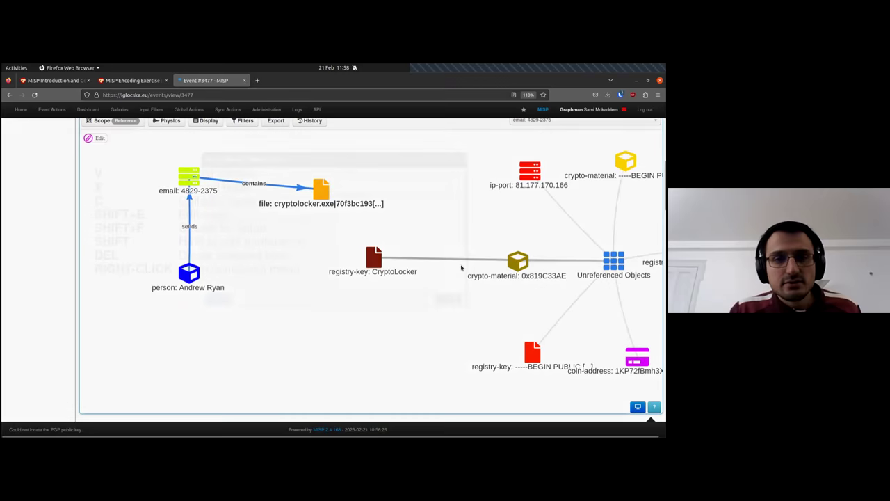
{"action": "left_click", "coordinate": [284, 185]}
{"action": "type", "text": "write"}
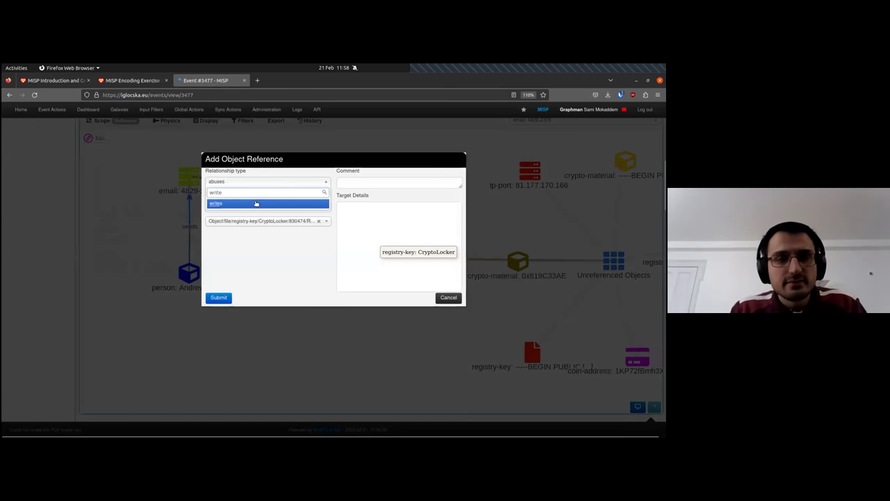
{"action": "left_click", "coordinate": [256, 203]}
{"action": "left_click", "coordinate": [218, 298]}
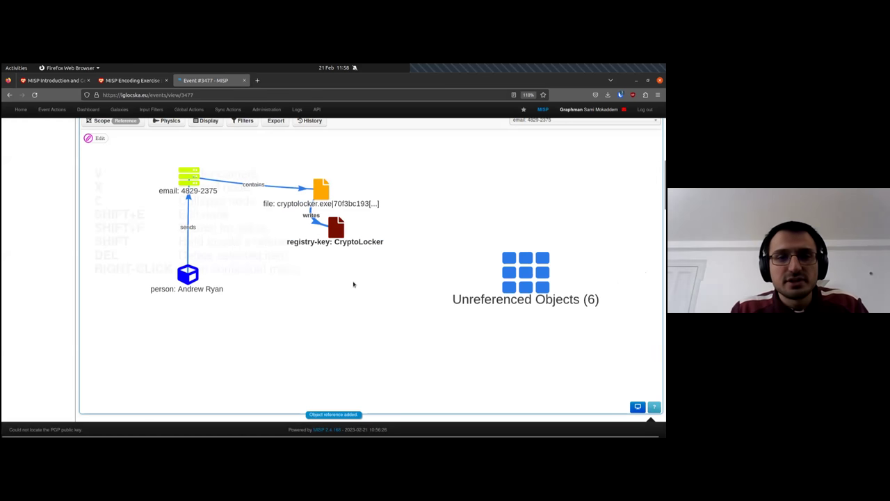
Expand the remaining unreferenced objects and check the exercise document's chronology for the malware's next action.
{"action": "left_click", "coordinate": [394, 313]}
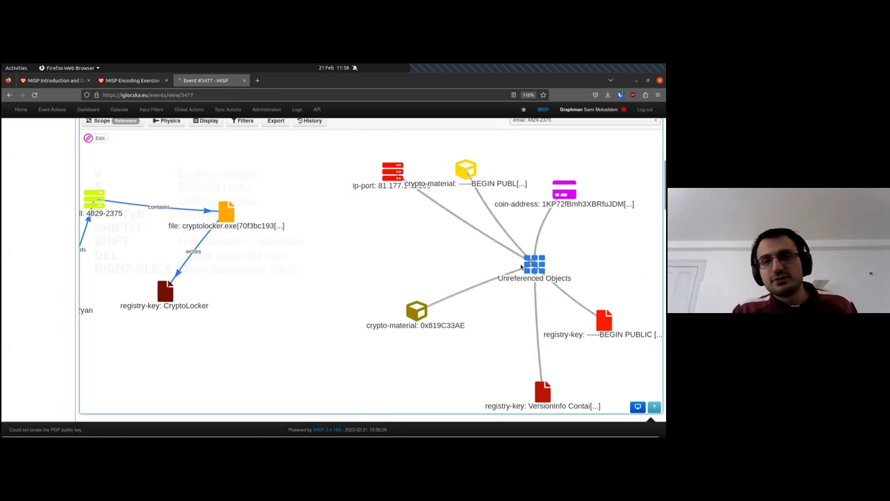
{"action": "left_click", "coordinate": [128, 81]}
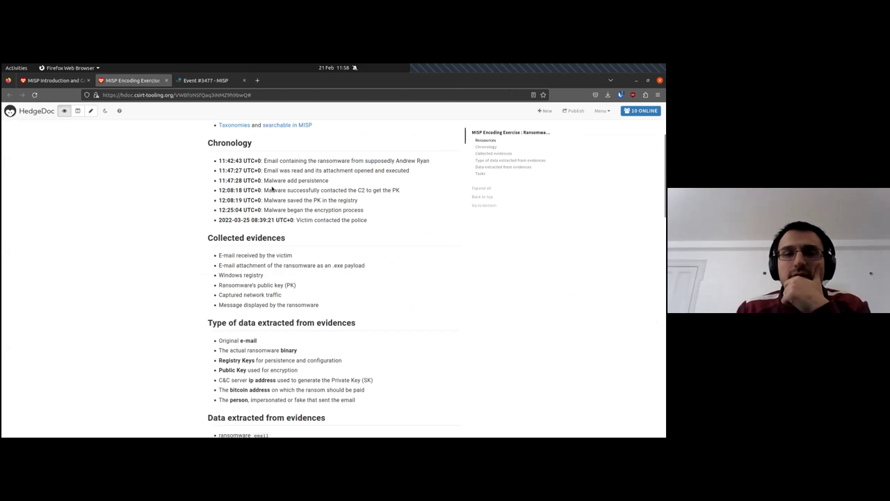
{"action": "left_click", "coordinate": [205, 81]}
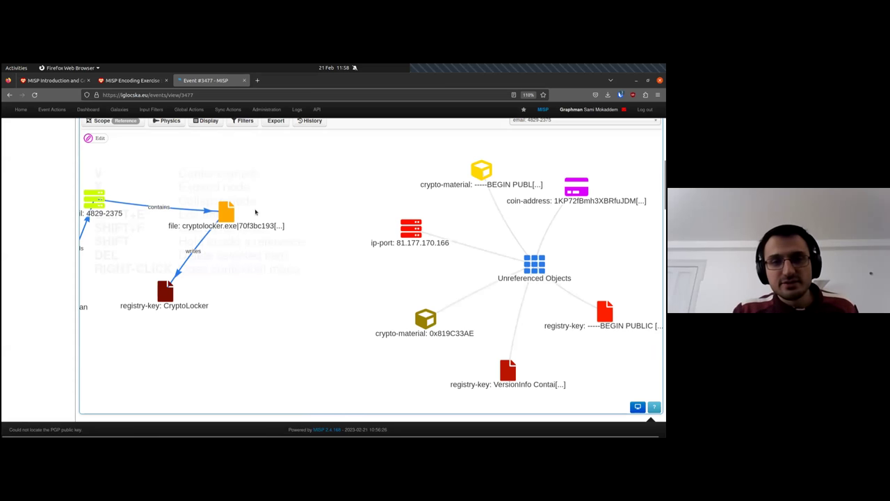
Draw a new reference from the cryptolocker.exe file object to the ip-port object 81.177.170.166 in the event graph.
{"action": "left_click_drag", "start_coordinate": [411, 227], "coordinate": [365, 175]}
{"action": "key", "text": "shift+e"}
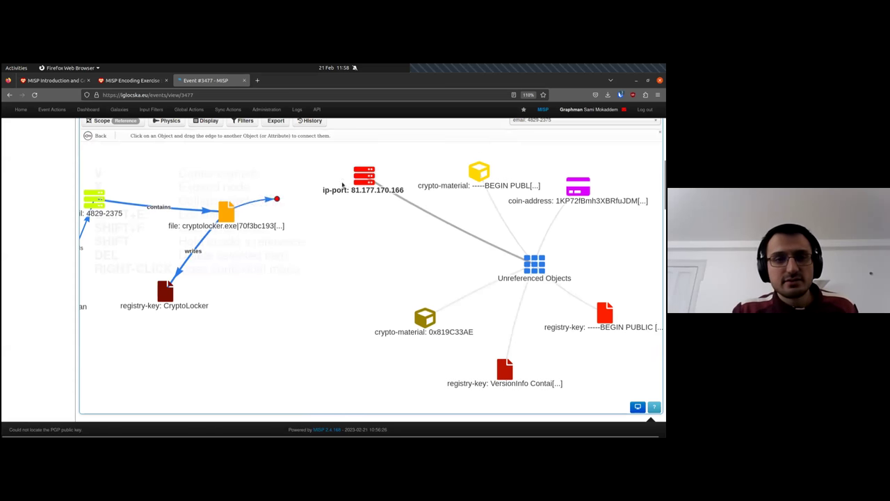
{"action": "key", "text": "Escape"}
{"action": "left_click_drag", "start_coordinate": [248, 244], "coordinate": [377, 315]}
{"action": "key", "text": "shift+e"}
{"action": "left_click_drag", "start_coordinate": [355, 280], "coordinate": [492, 247]}
Set the file-to-ip-port reference's relationship type to connects and submit it.
{"action": "left_click", "coordinate": [296, 183]}
{"action": "type", "text": "connec"}
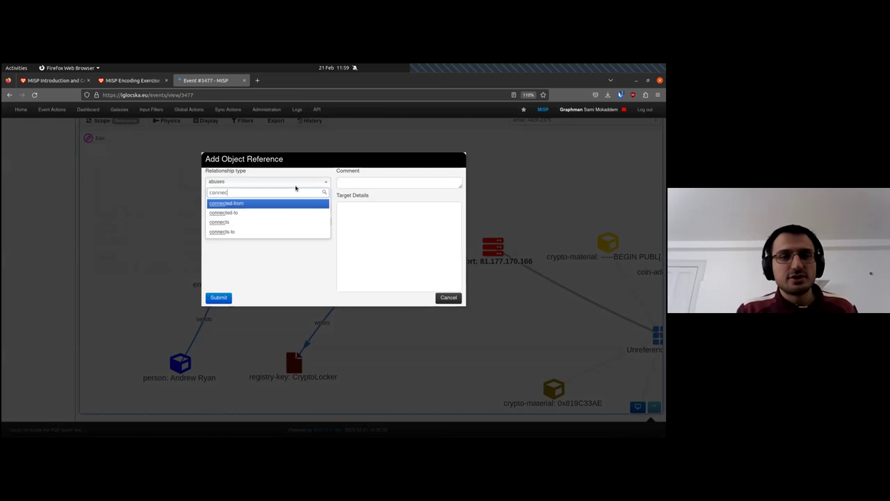
{"action": "left_click", "coordinate": [271, 222]}
{"action": "left_click", "coordinate": [237, 182]}
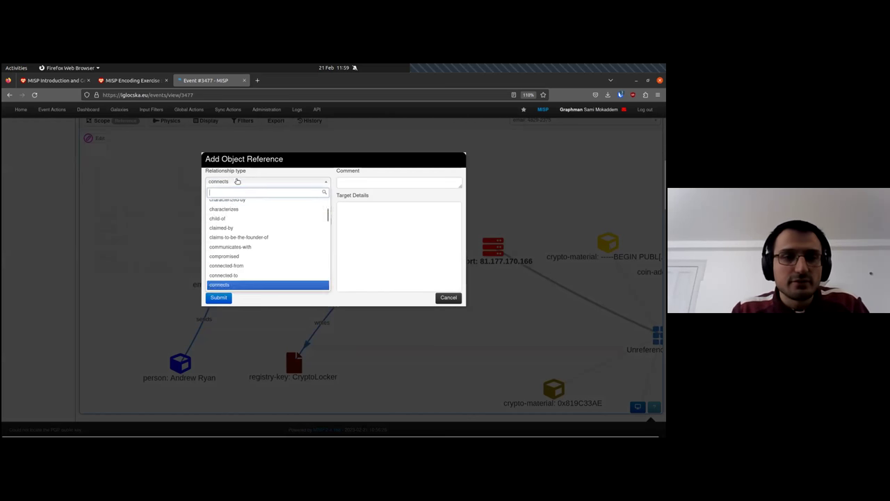
{"action": "left_click", "coordinate": [242, 276]}
{"action": "left_click", "coordinate": [241, 182]}
{"action": "type", "text": "conenc"}
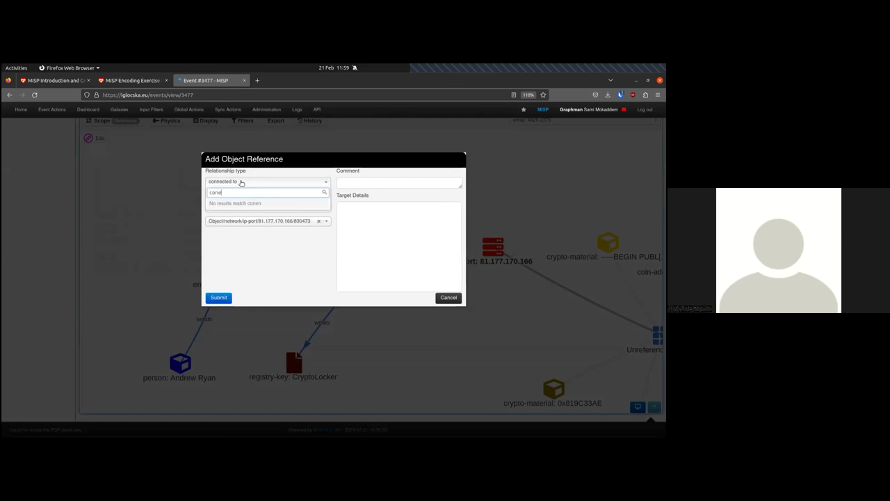
{"action": "key", "text": "BackSpace"}
{"action": "type", "text": "n"}
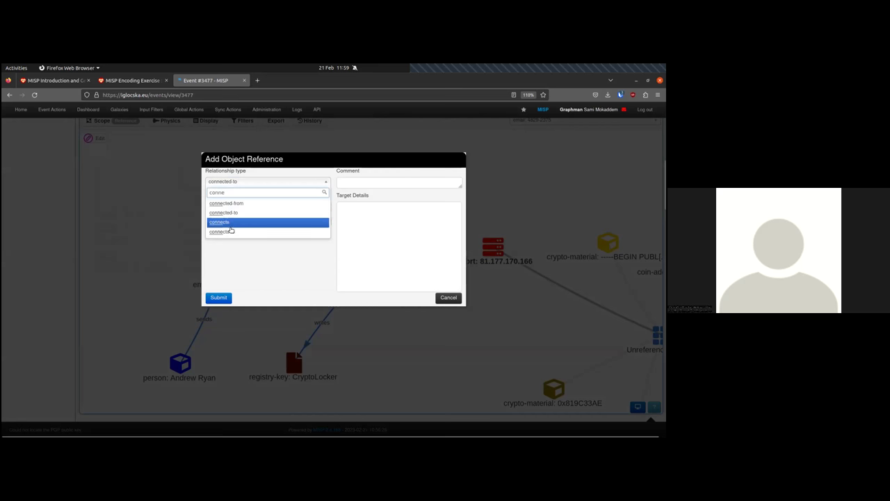
{"action": "left_click", "coordinate": [234, 221]}
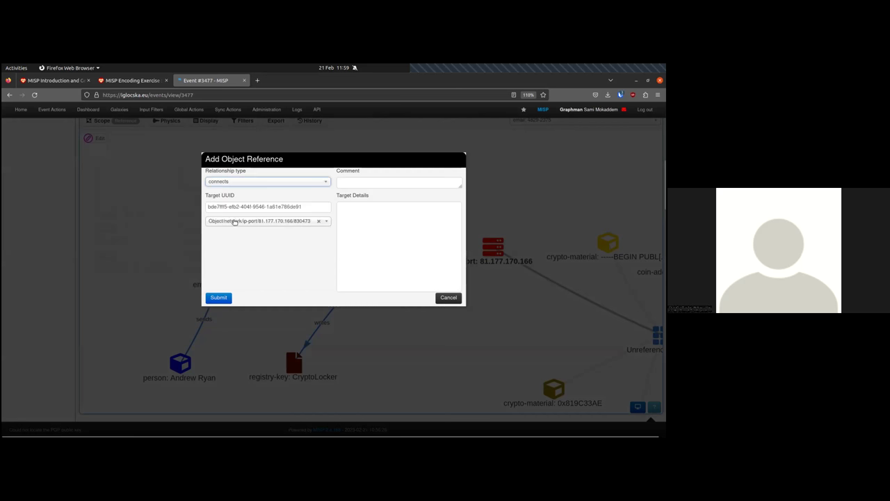
{"action": "left_click", "coordinate": [224, 298]}
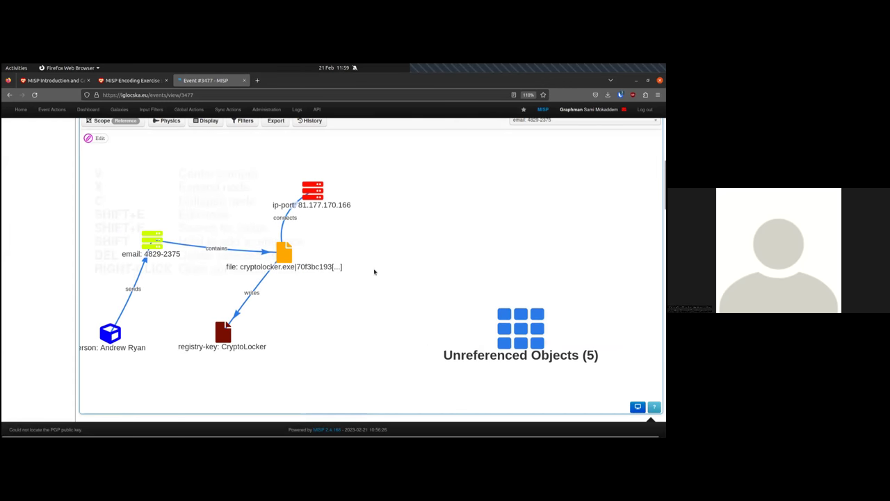
Expand the Unreferenced Objects group in the event graph.
{"action": "left_click_drag", "start_coordinate": [375, 272], "coordinate": [439, 277]}
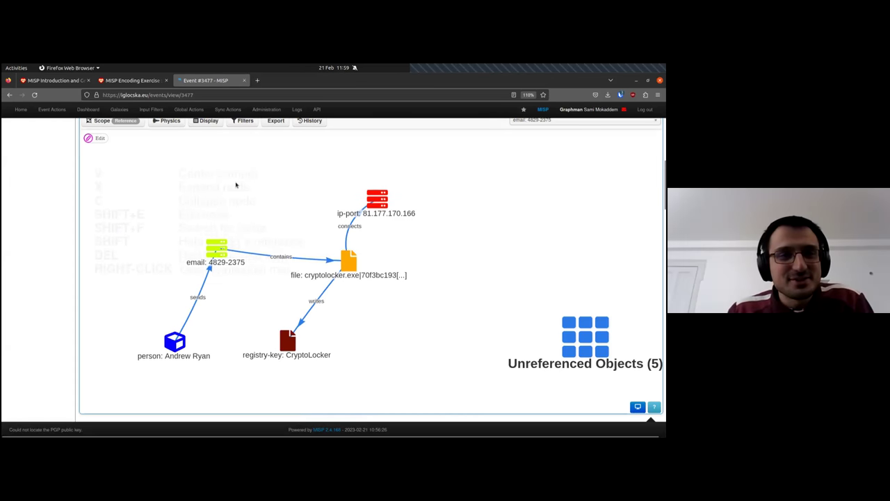
{"action": "left_click", "coordinate": [569, 341]}
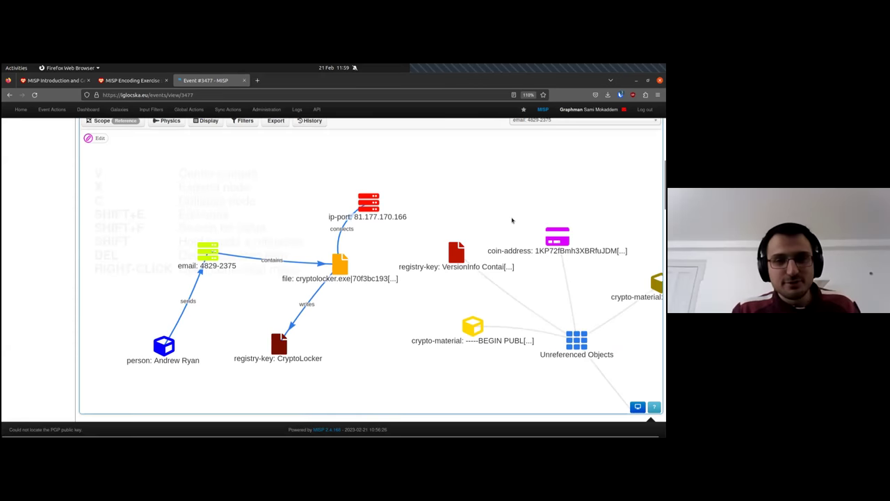
{"action": "left_click", "coordinate": [98, 139]}
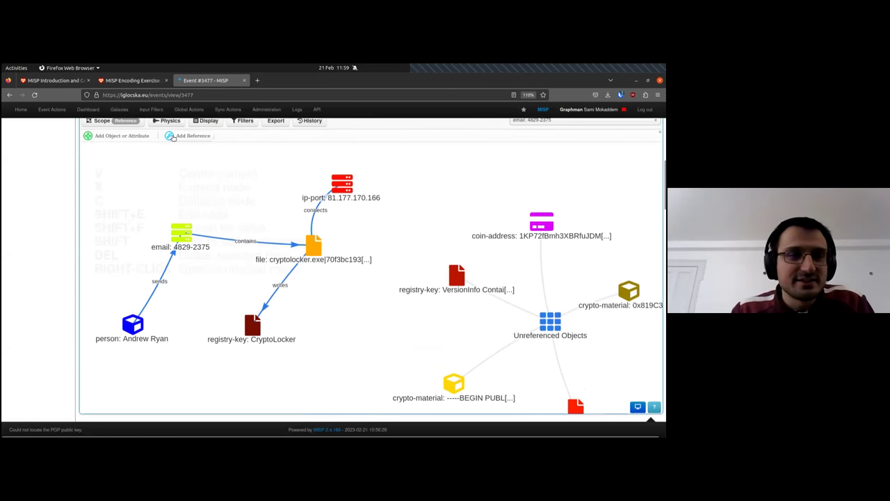
{"action": "left_click", "coordinate": [199, 137]}
{"action": "left_click", "coordinate": [98, 136]}
{"action": "left_click", "coordinate": [660, 132]}
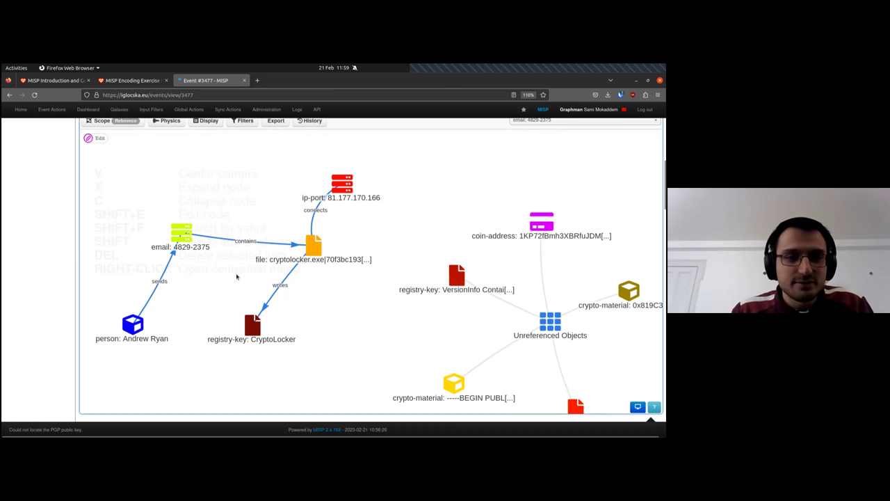
{"action": "key", "text": "shift"}
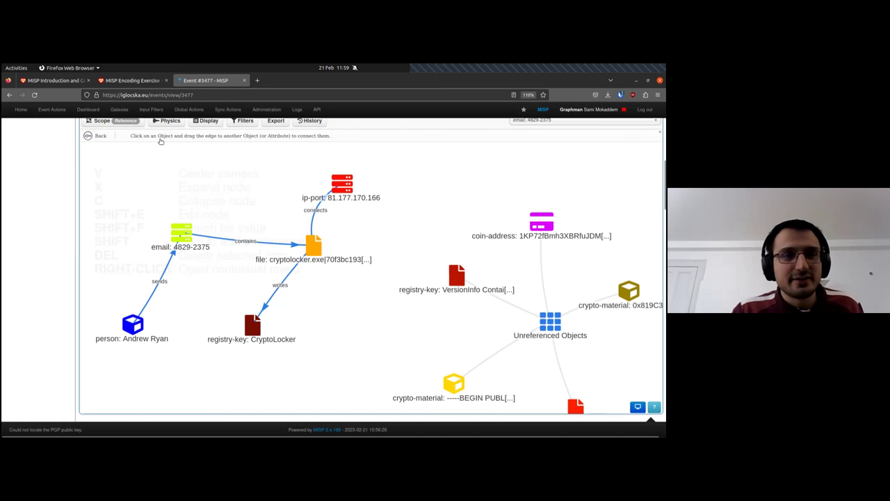
{"action": "left_click_drag", "start_coordinate": [535, 221], "coordinate": [445, 188]}
{"action": "left_click_drag", "start_coordinate": [542, 221], "coordinate": [367, 189]}
{"action": "mouse_move", "coordinate": [456, 275]}
{"action": "left_mouse_down"}
{"action": "mouse_move", "coordinate": [419, 213]}
{"action": "mouse_move", "coordinate": [456, 275]}
{"action": "left_mouse_up"}
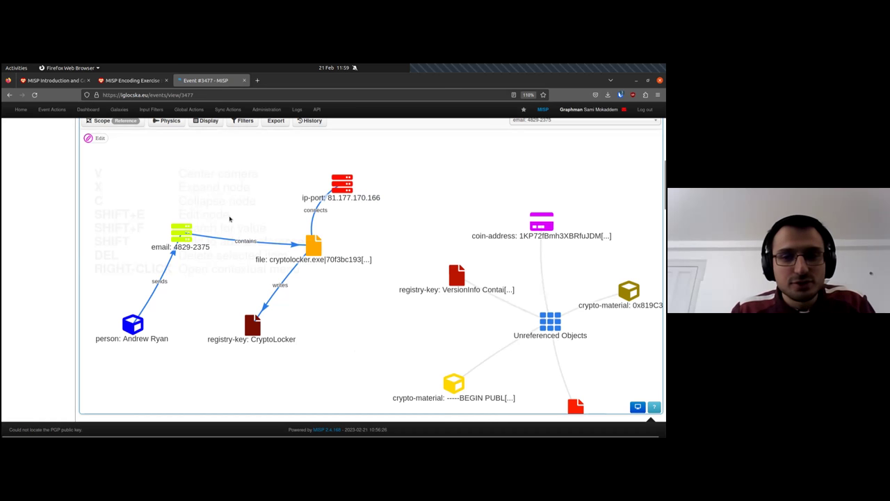
{"action": "mouse_move", "coordinate": [654, 402]}
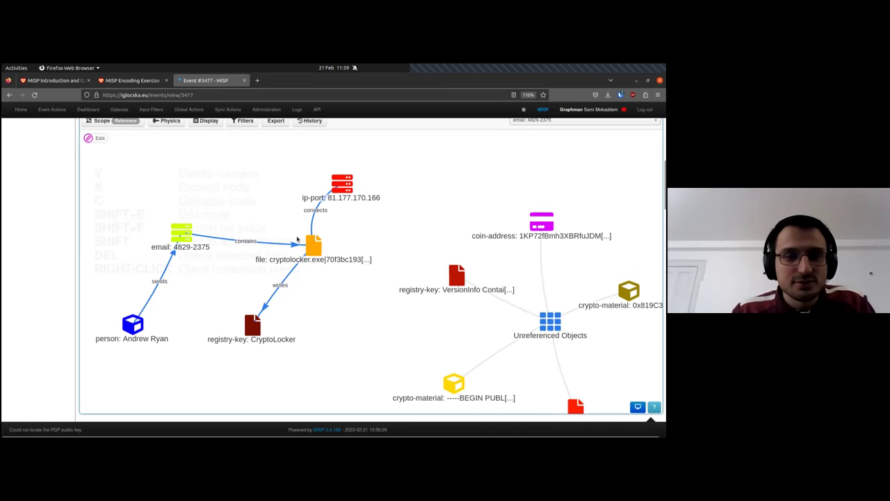
Check the attack chronology in the MISP Encoding Exercise document and return to the event graph.
{"action": "left_click_drag", "start_coordinate": [382, 335], "coordinate": [362, 324]}
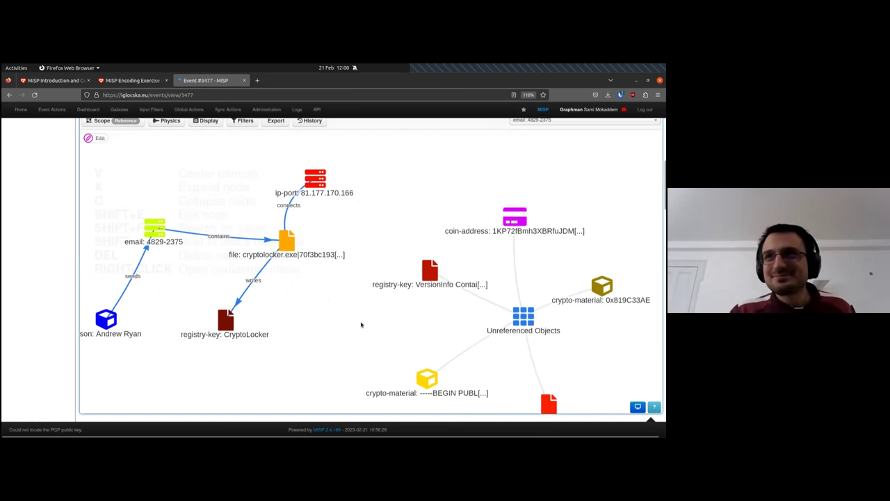
{"action": "key", "text": "ctrl+Page_Up"}
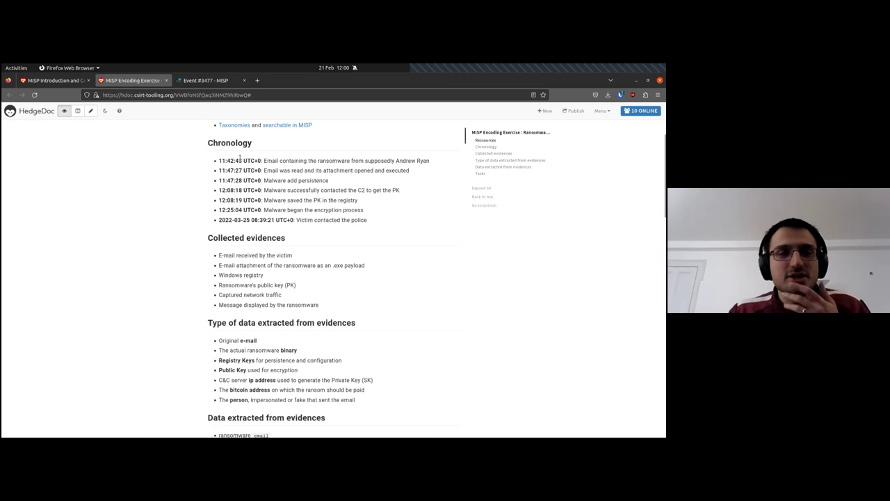
{"action": "left_click", "coordinate": [199, 83]}
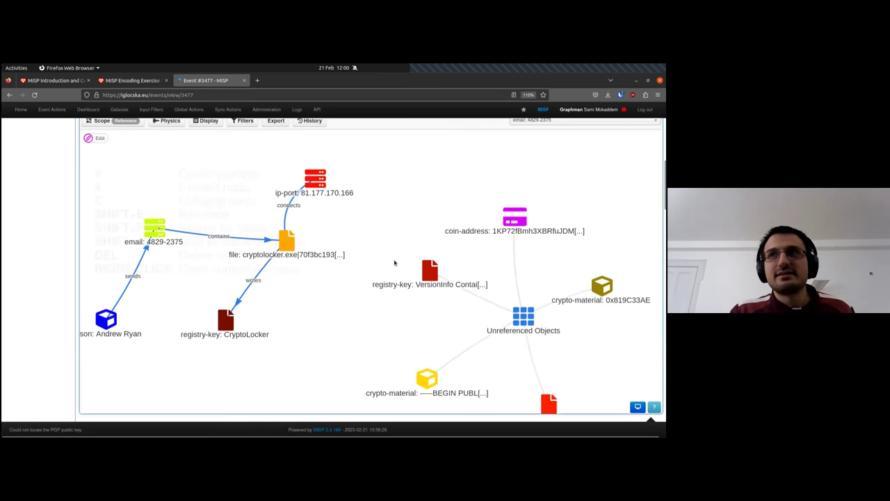
Add a writes reference from the cryptolocker.exe file object to the VersionInfo registry-key object.
{"action": "key", "text": "shift"}
{"action": "left_click_drag", "start_coordinate": [287, 240], "coordinate": [431, 269]}
{"action": "left_click", "coordinate": [271, 182]}
{"action": "type", "text": "wr"}
{"action": "left_click", "coordinate": [242, 205]}
{"action": "left_click", "coordinate": [223, 299]}
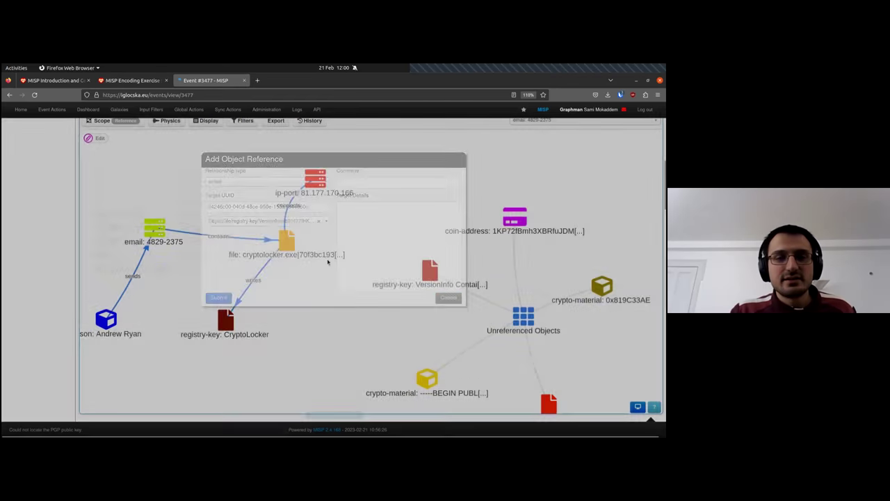
Add a writes reference from the cryptolocker.exe file object to the unreferenced registry-key object holding the public key.
{"action": "left_click", "coordinate": [473, 312]}
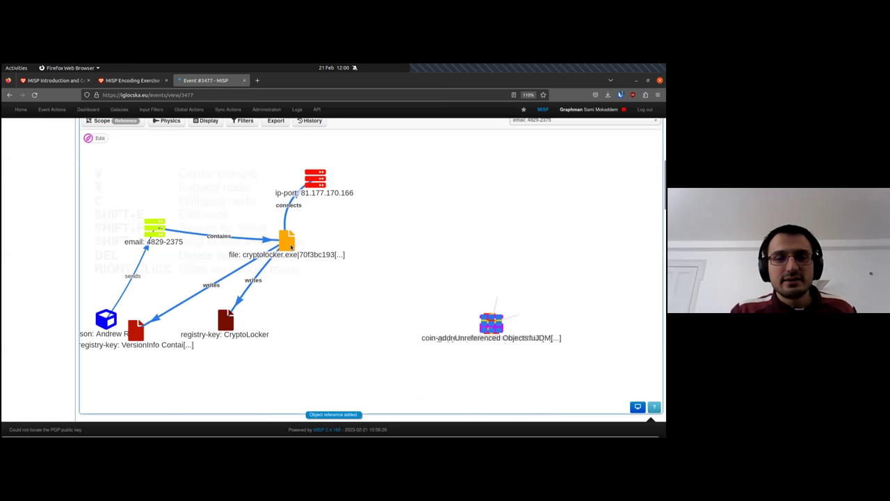
{"action": "left_click_drag", "start_coordinate": [287, 238], "coordinate": [457, 221]}
{"action": "left_click", "coordinate": [257, 181]}
{"action": "type", "text": "w"}
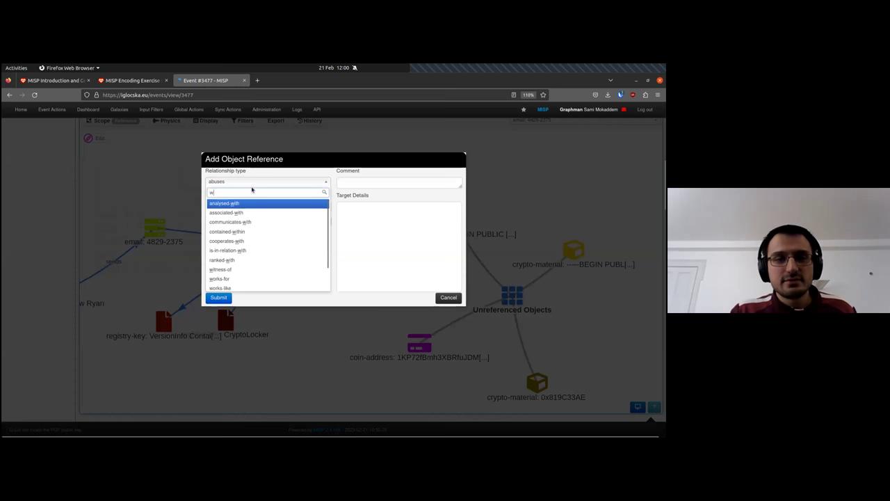
{"action": "type", "text": "r"}
{"action": "left_click", "coordinate": [240, 202]}
{"action": "left_click", "coordinate": [218, 297]}
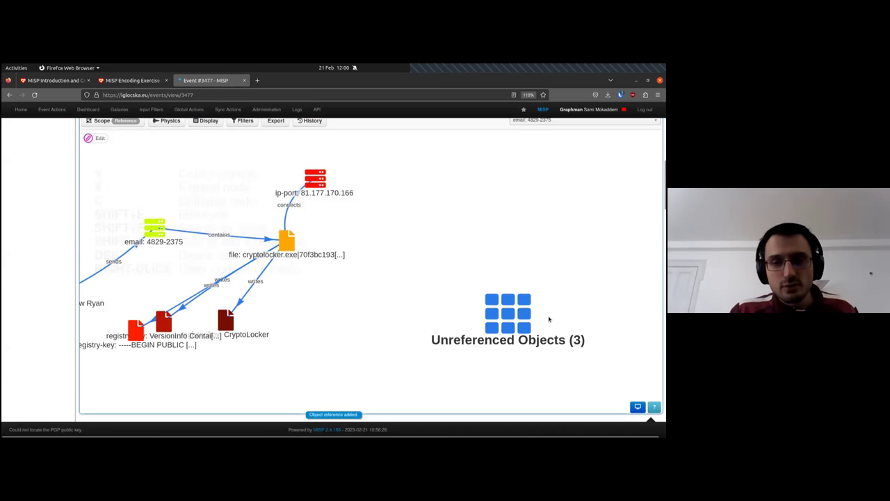
Add a uses reference from the cryptolocker.exe file object to the crypto-material object with the hexadecimal value.
{"action": "double_click", "coordinate": [549, 319]}
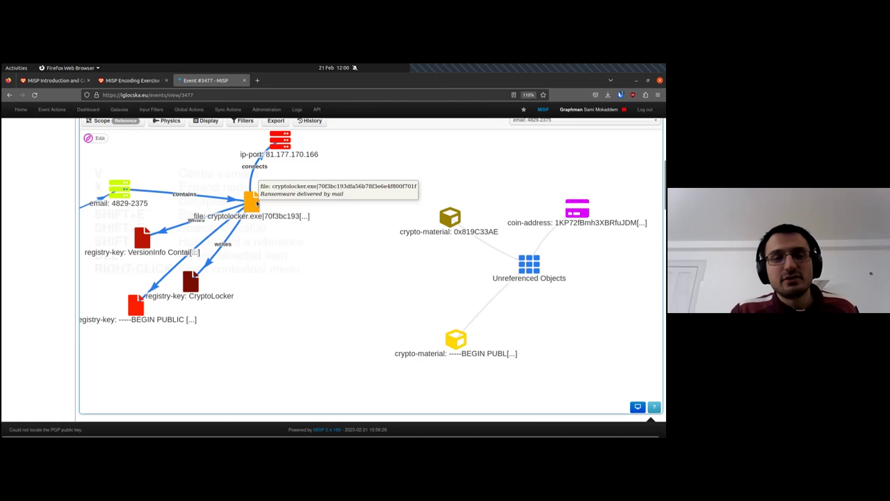
{"action": "key", "text": "shift"}
{"action": "left_click_drag", "start_coordinate": [251, 201], "coordinate": [450, 217]}
{"action": "left_click", "coordinate": [245, 181]}
{"action": "type", "text": "us"}
{"action": "left_click", "coordinate": [234, 235]}
{"action": "left_click", "coordinate": [229, 298]}
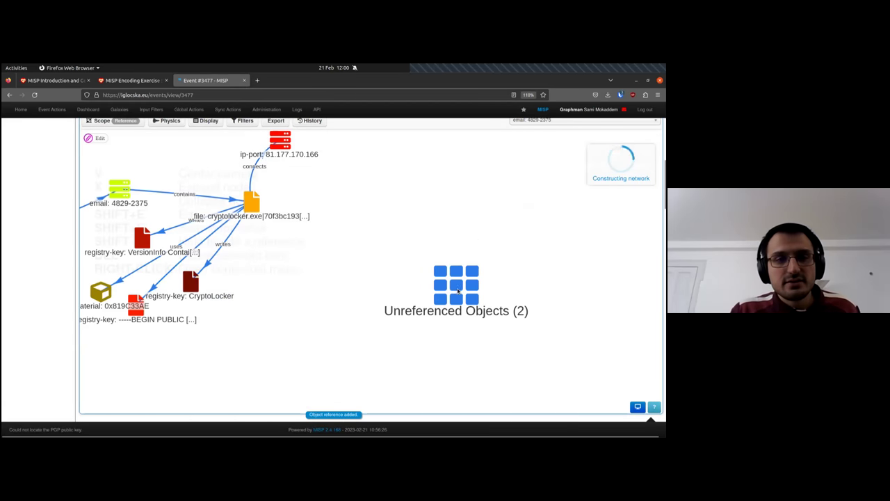
Add a uses reference from the cryptolocker.exe file to the public-key crypto-material object, with the comment "Uses the key to encrypt data".
{"action": "key", "text": "shift+e"}
{"action": "left_click_drag", "start_coordinate": [252, 202], "coordinate": [486, 218]}
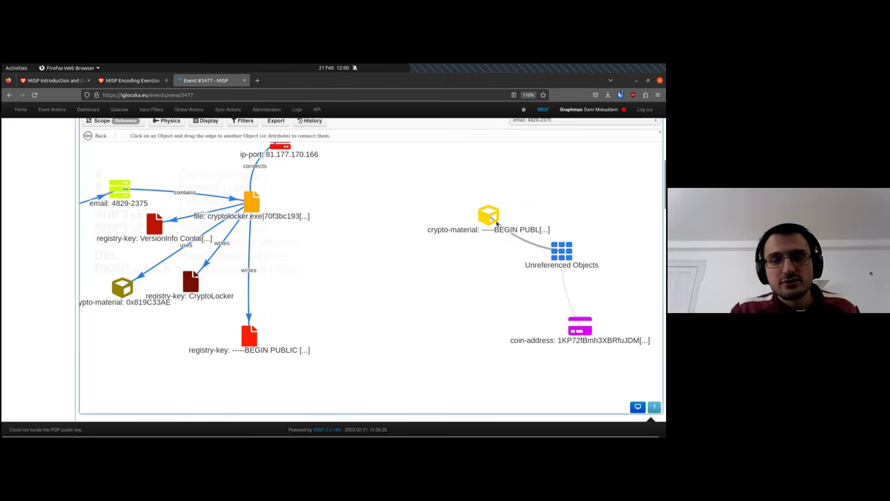
{"action": "left_click", "coordinate": [299, 182]}
{"action": "type", "text": "sur"}
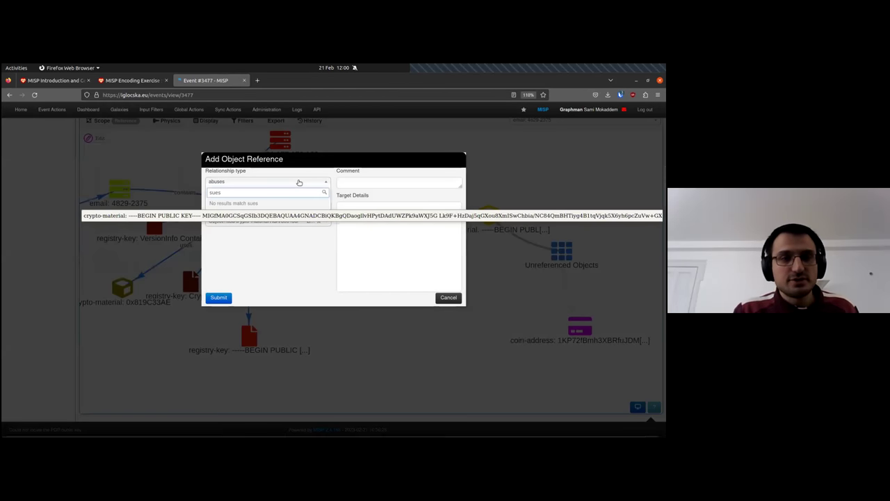
{"action": "left_click", "coordinate": [340, 238]}
{"action": "left_click", "coordinate": [240, 182]}
{"action": "type", "text": "us"}
{"action": "left_click", "coordinate": [230, 232]}
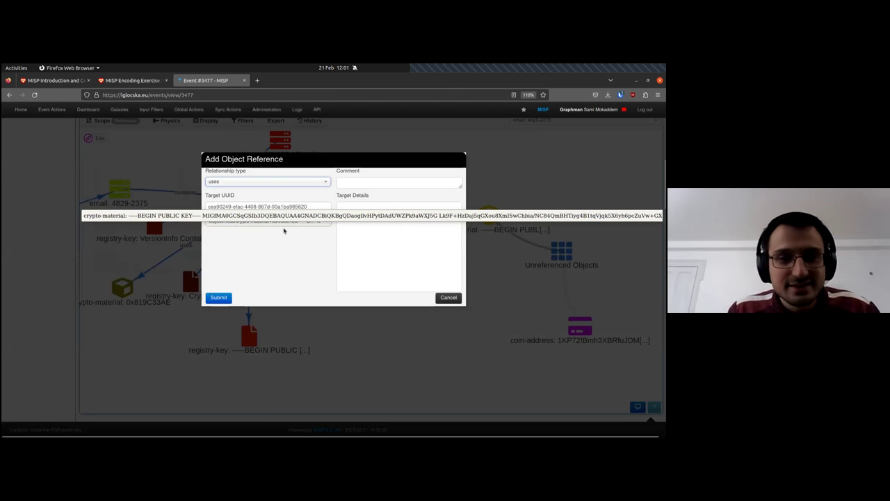
{"action": "left_click", "coordinate": [353, 183]}
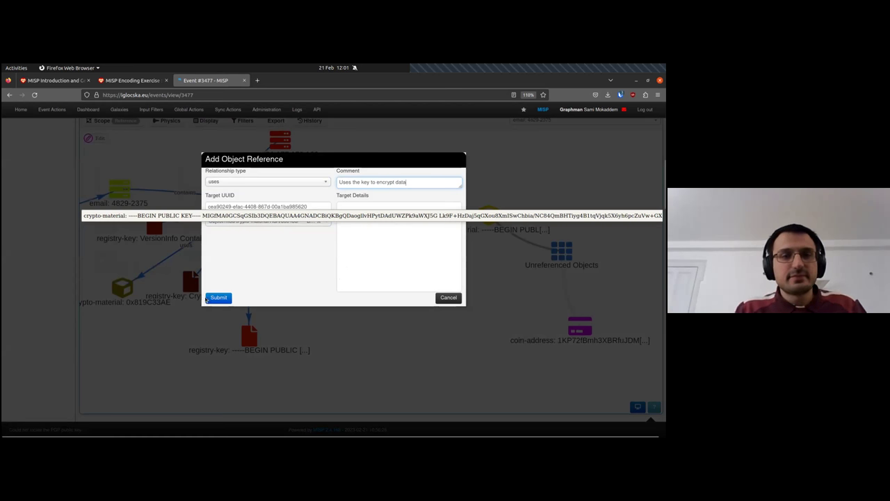
{"action": "left_click", "coordinate": [218, 297]}
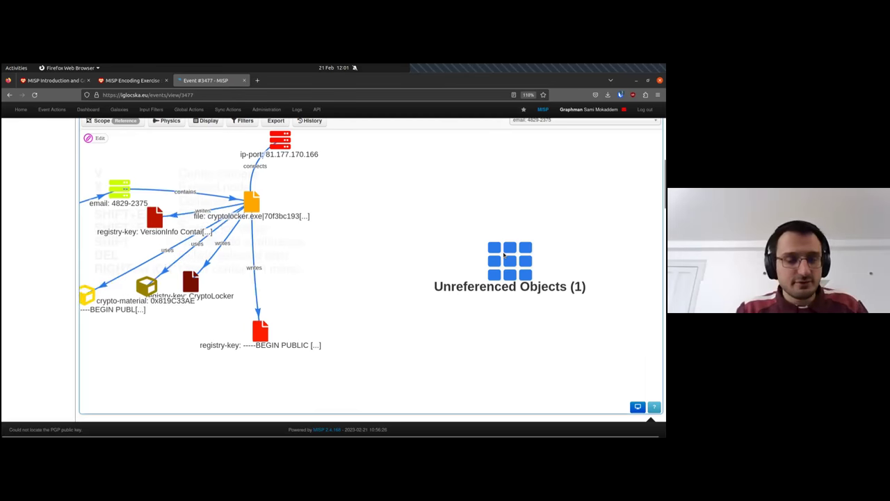
Expand the Unreferenced Objects group and move the coin-address object near the person and email objects.
{"action": "left_click", "coordinate": [456, 285]}
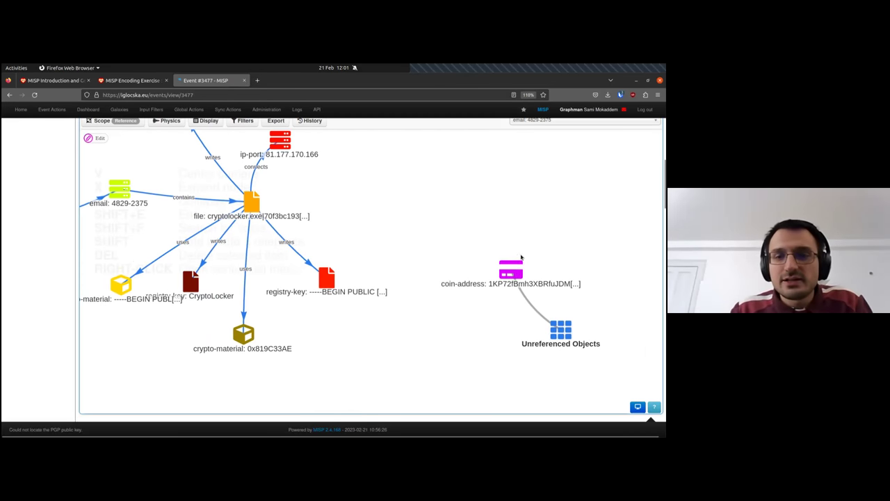
{"action": "left_click_drag", "start_coordinate": [515, 273], "coordinate": [496, 210]}
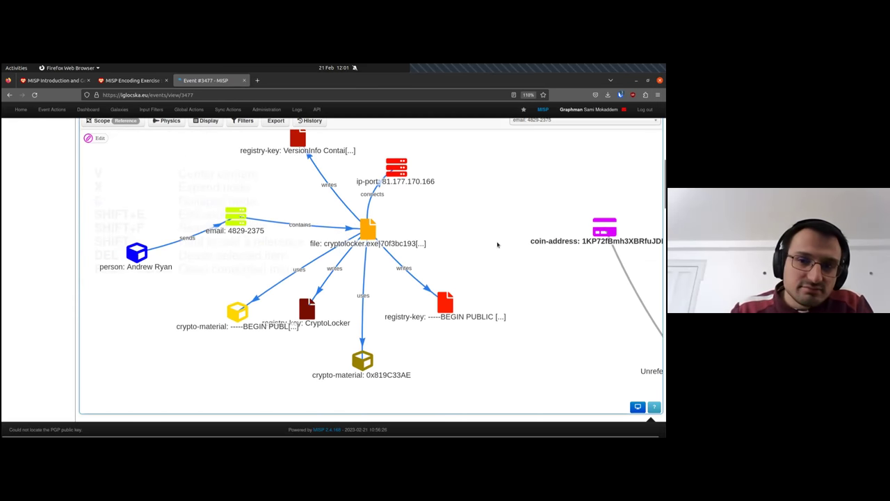
{"action": "left_click_drag", "start_coordinate": [604, 230], "coordinate": [167, 204]}
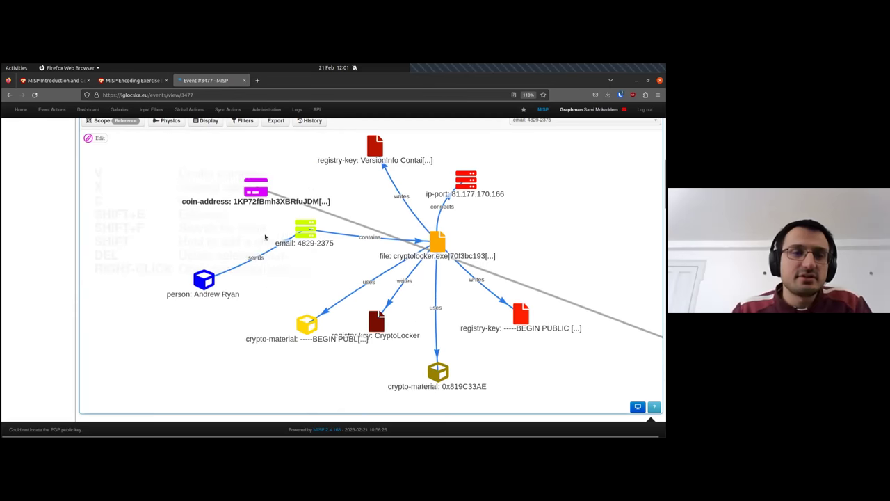
Add a uses reference from the person object to the coin-address object, and place the coin-address above the person.
{"action": "left_click_drag", "start_coordinate": [232, 291], "coordinate": [281, 201]}
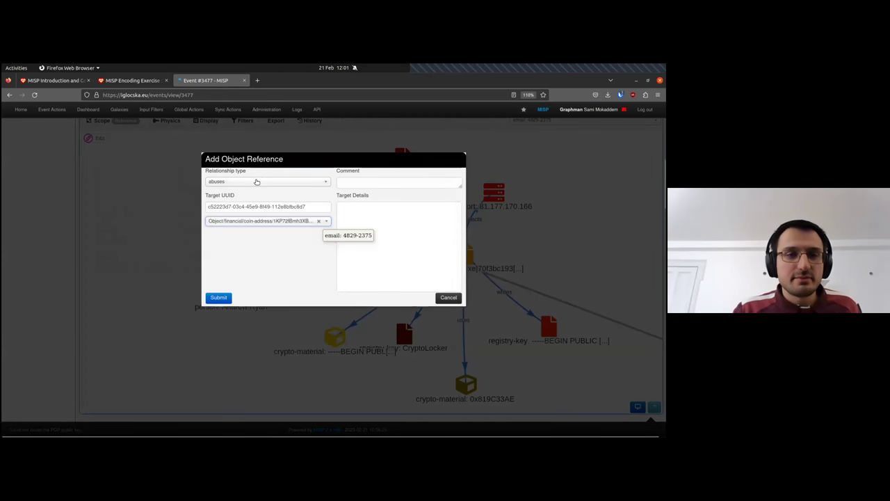
{"action": "left_click", "coordinate": [257, 182]}
{"action": "type", "text": "uses"}
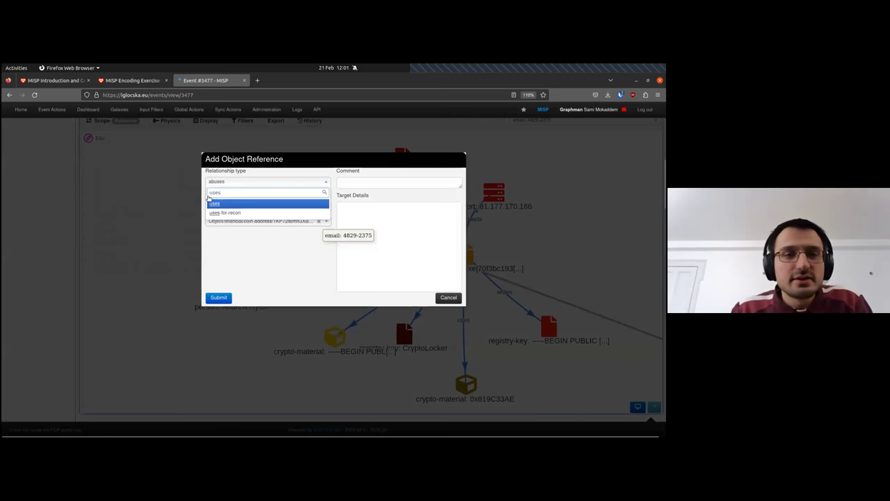
{"action": "key", "text": "Return"}
{"action": "left_click", "coordinate": [219, 297]}
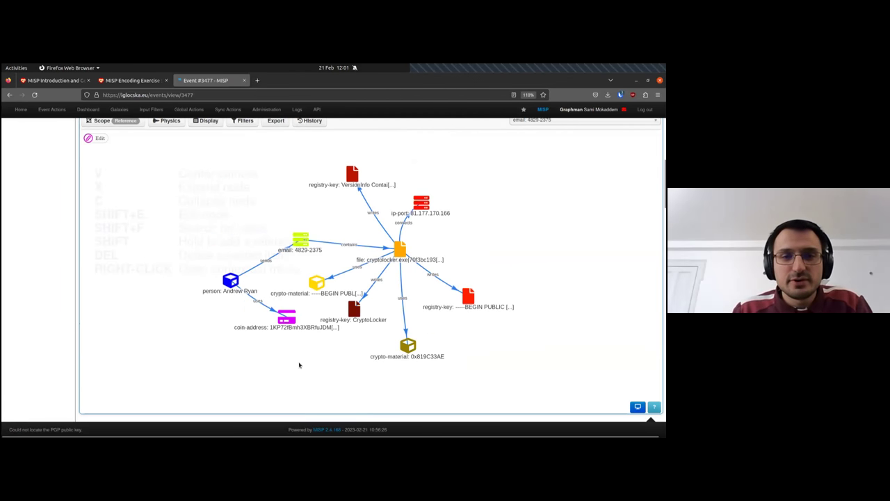
{"action": "left_click_drag", "start_coordinate": [284, 311], "coordinate": [189, 190]}
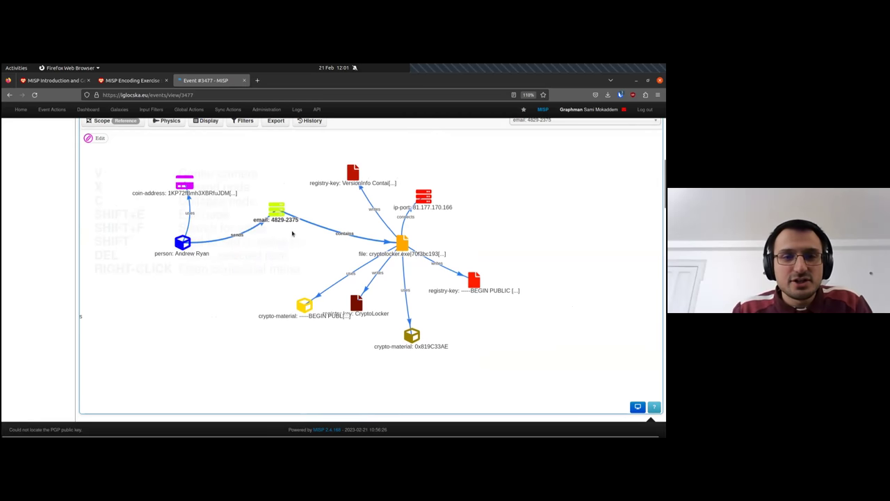
Arrange the event graph with the person, email and file objects in one row and the remaining objects around cryptolocker.exe, and fit the view.
{"action": "left_click_drag", "start_coordinate": [402, 243], "coordinate": [440, 245]}
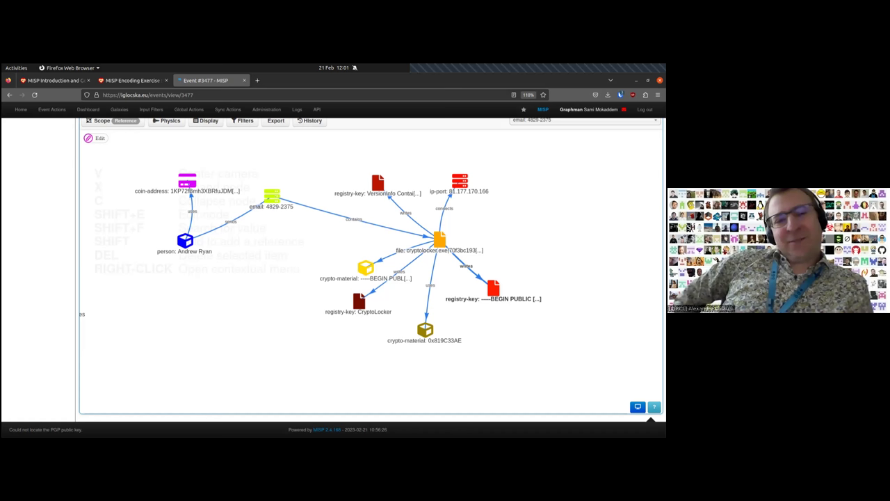
{"action": "left_click_drag", "start_coordinate": [272, 197], "coordinate": [286, 236]}
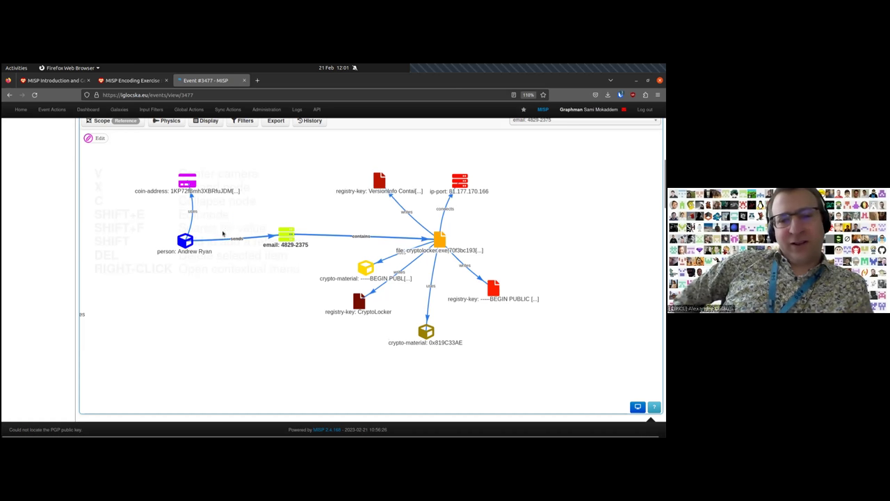
{"action": "left_click_drag", "start_coordinate": [440, 240], "coordinate": [436, 282]}
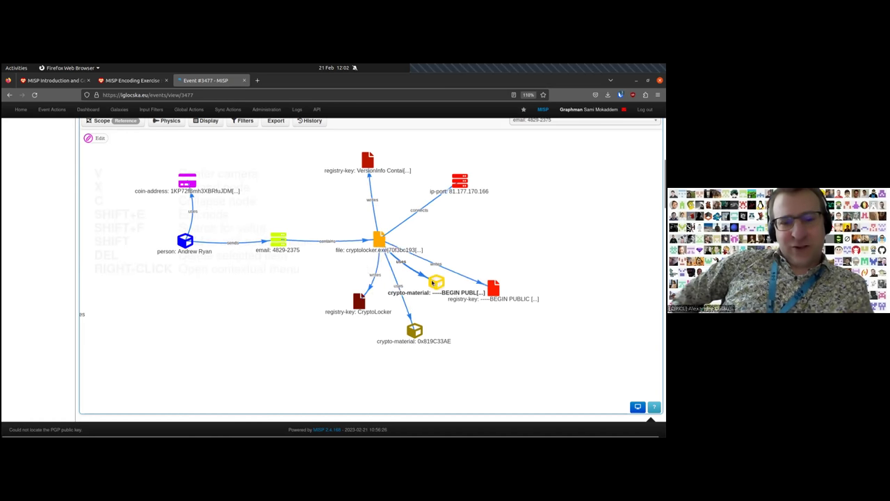
{"action": "left_click_drag", "start_coordinate": [367, 338], "coordinate": [393, 318]}
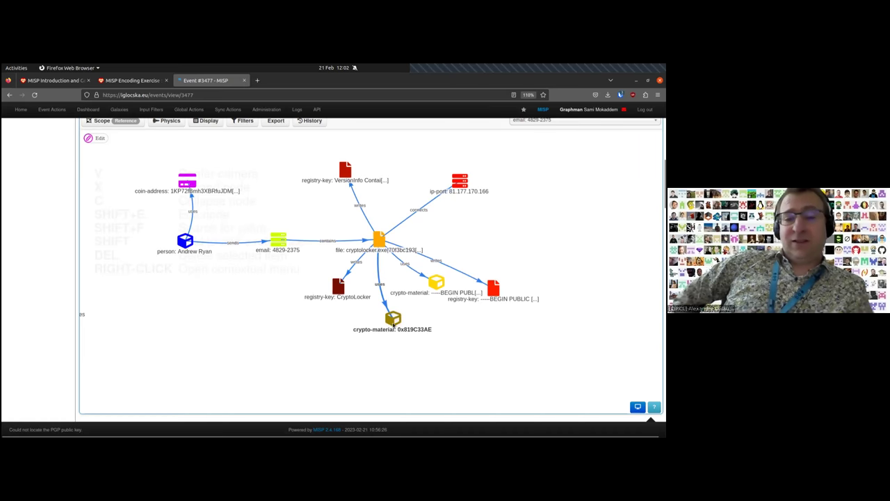
{"action": "left_click_drag", "start_coordinate": [489, 289], "coordinate": [467, 239]}
{"action": "left_click_drag", "start_coordinate": [459, 180], "coordinate": [433, 191]}
{"action": "left_click_drag", "start_coordinate": [344, 170], "coordinate": [333, 189]}
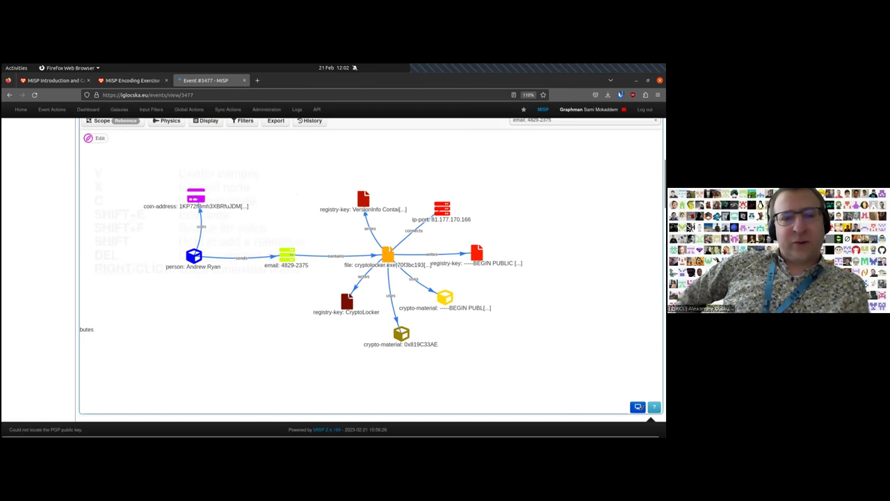
{"action": "left_click", "coordinate": [637, 406]}
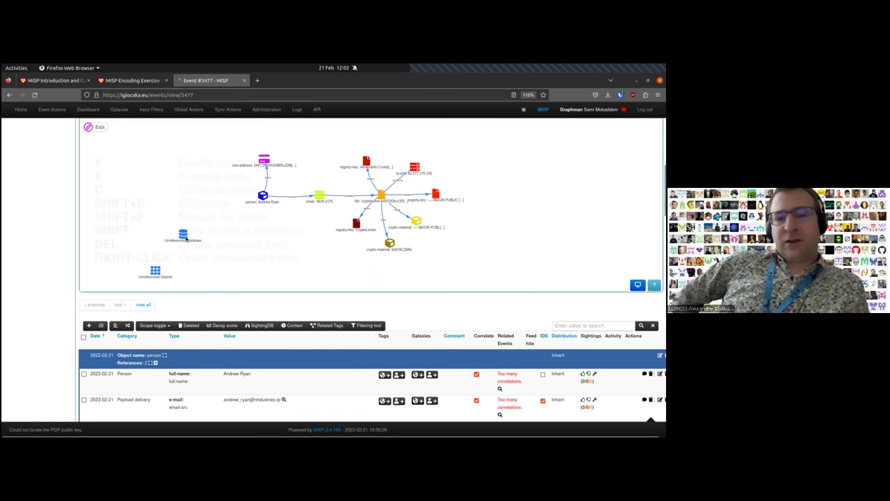
Save the current event graph layout to the network history under the name "state 1".
{"action": "scroll", "coordinate": [233, 260], "scroll_direction": "up", "scroll_amount": 2}
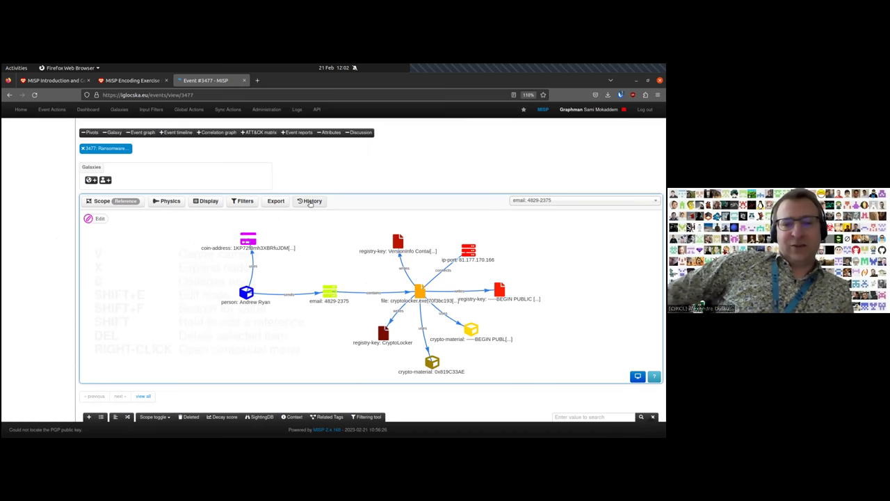
{"action": "left_click", "coordinate": [310, 202]}
{"action": "left_click", "coordinate": [301, 245]}
{"action": "type", "text": "state"}
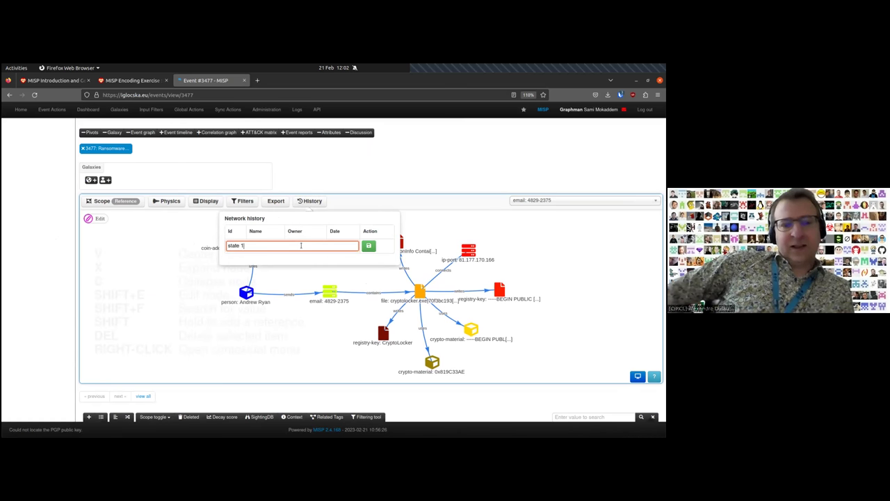
{"action": "type", "text": " 1"}
{"action": "left_click", "coordinate": [368, 246]}
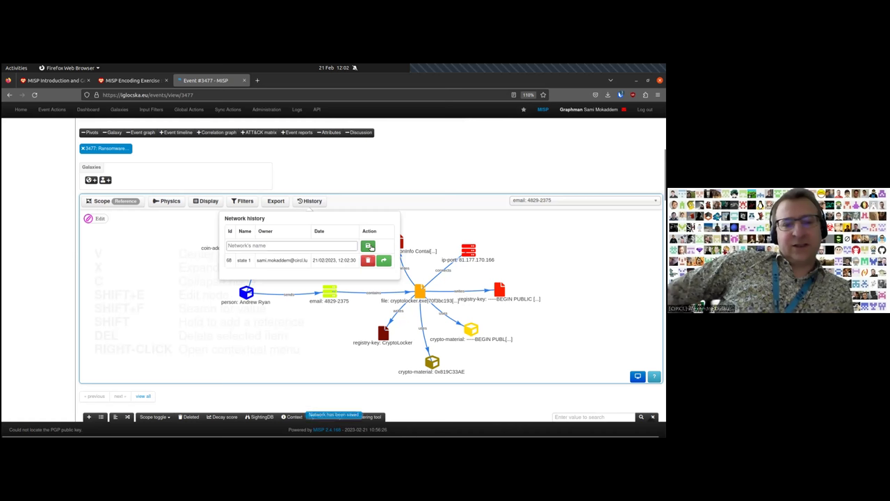
{"action": "left_click", "coordinate": [311, 201]}
Reload the event page, reopen the event graph and restore the saved "state 1" layout from the network history.
{"action": "key", "text": "F5"}
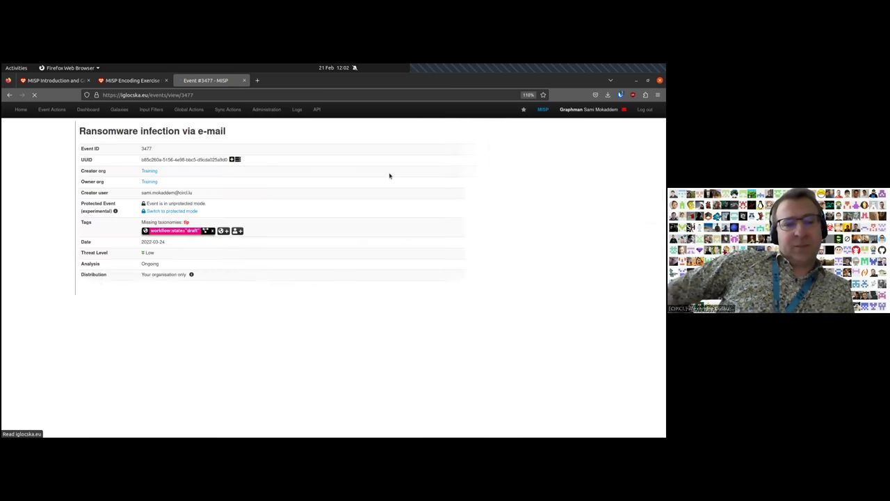
{"action": "scroll", "coordinate": [332, 225], "scroll_direction": "up", "scroll_amount": 5}
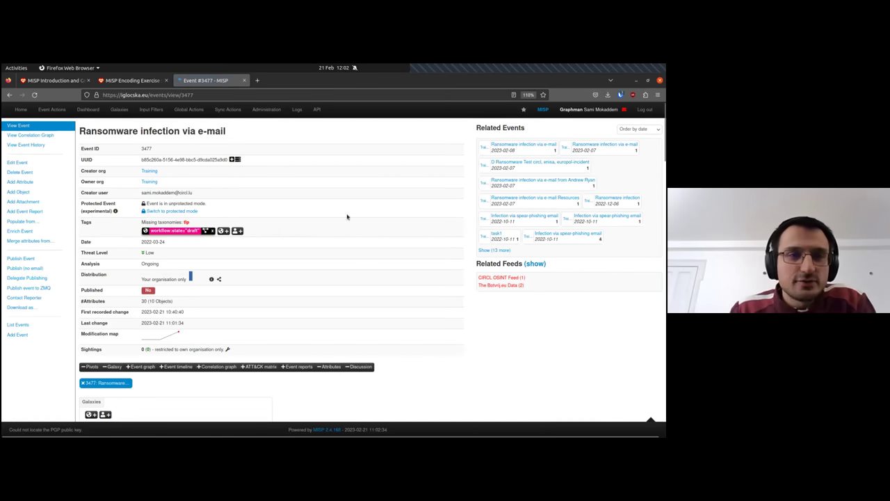
{"action": "scroll", "coordinate": [313, 202], "scroll_direction": "down", "scroll_amount": 3}
{"action": "scroll", "coordinate": [248, 178], "scroll_direction": "down", "scroll_amount": 4}
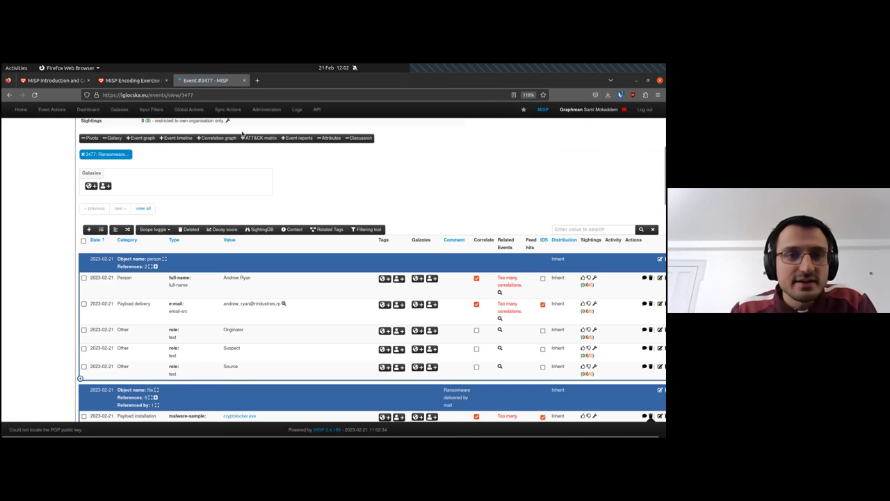
{"action": "left_click", "coordinate": [141, 137]}
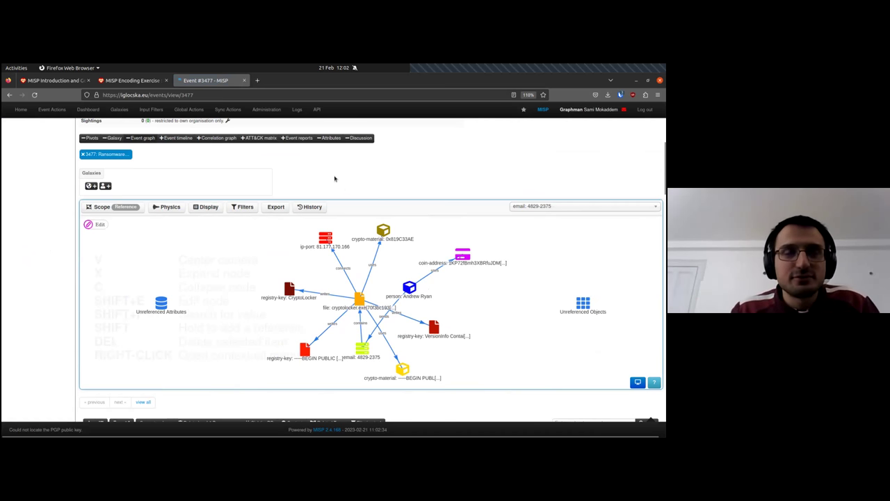
{"action": "left_click", "coordinate": [306, 207]}
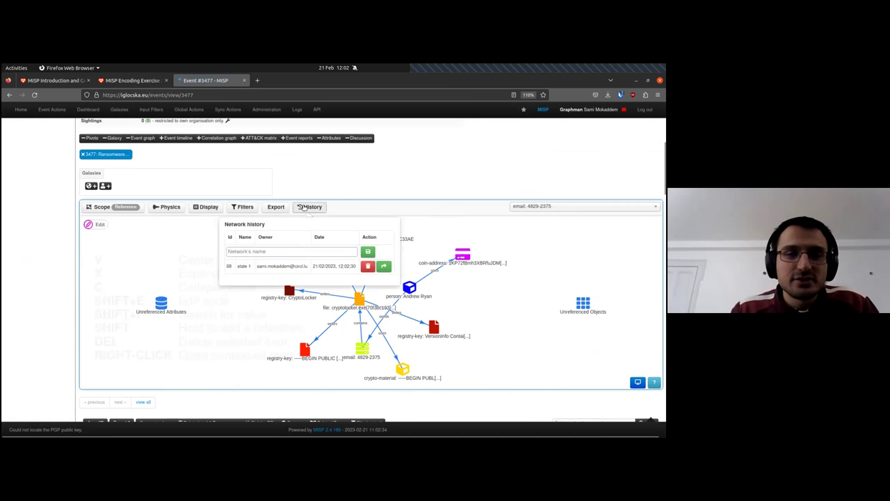
{"action": "left_click", "coordinate": [384, 267]}
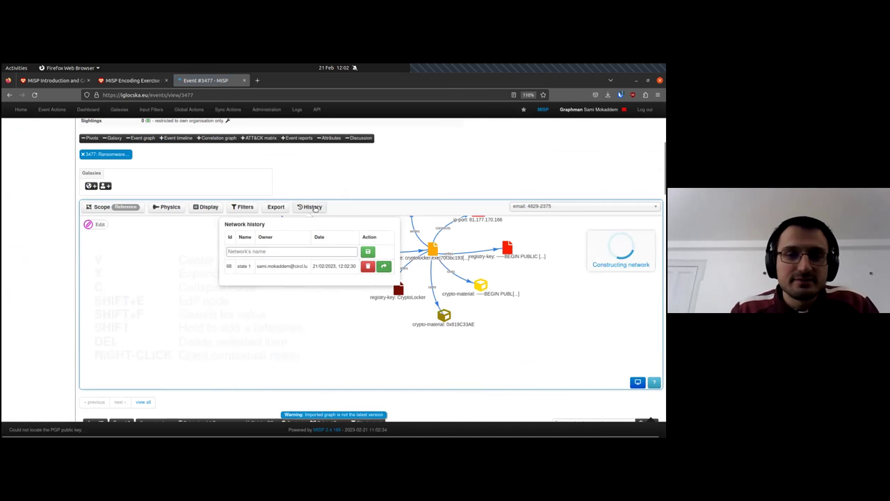
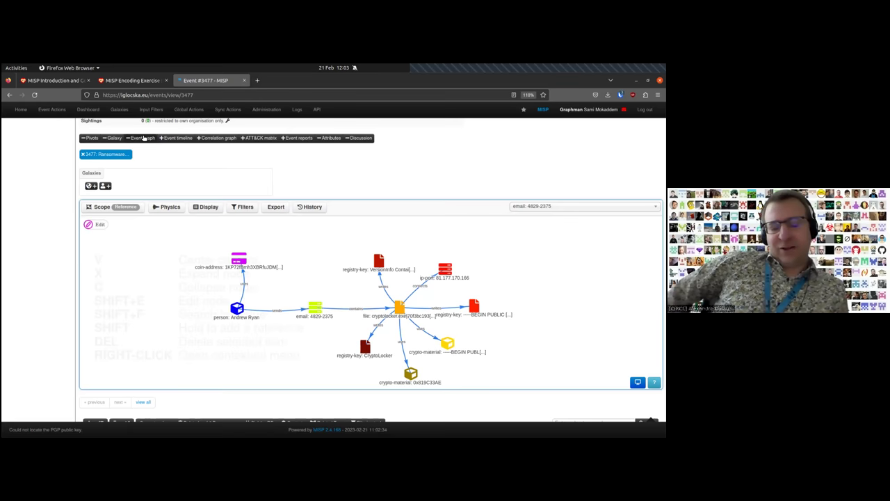
Hide the event graph and examine the event's general information and object list down to the ip-port object.
{"action": "left_click", "coordinate": [142, 137]}
{"action": "left_click", "coordinate": [144, 137]}
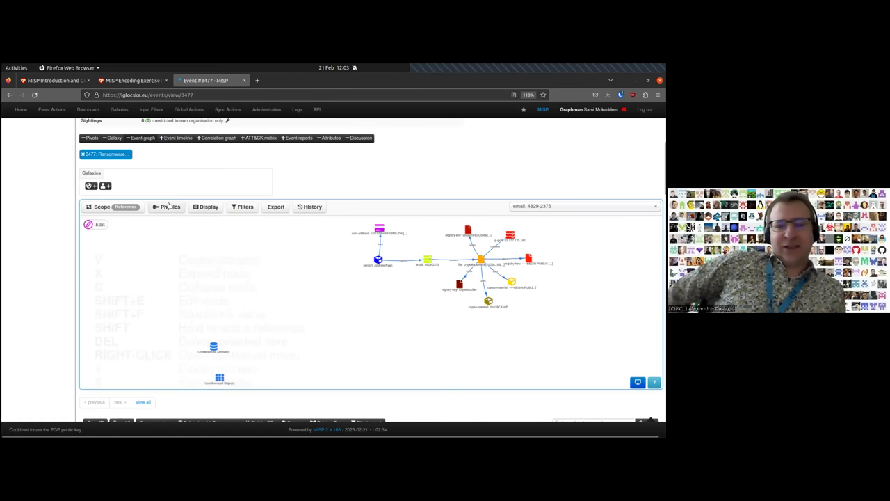
{"action": "left_click", "coordinate": [146, 138]}
{"action": "scroll", "coordinate": [42, 169], "scroll_direction": "down", "scroll_amount": 5}
{"action": "scroll", "coordinate": [41, 169], "scroll_direction": "up", "scroll_amount": 5}
{"action": "scroll", "coordinate": [305, 253], "scroll_direction": "down", "scroll_amount": 1}
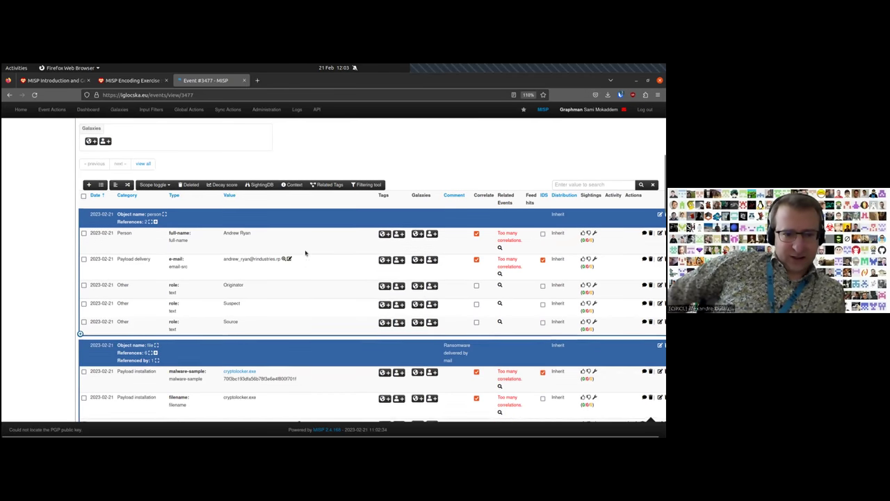
{"action": "scroll", "coordinate": [6, 183], "scroll_direction": "down", "scroll_amount": 5}
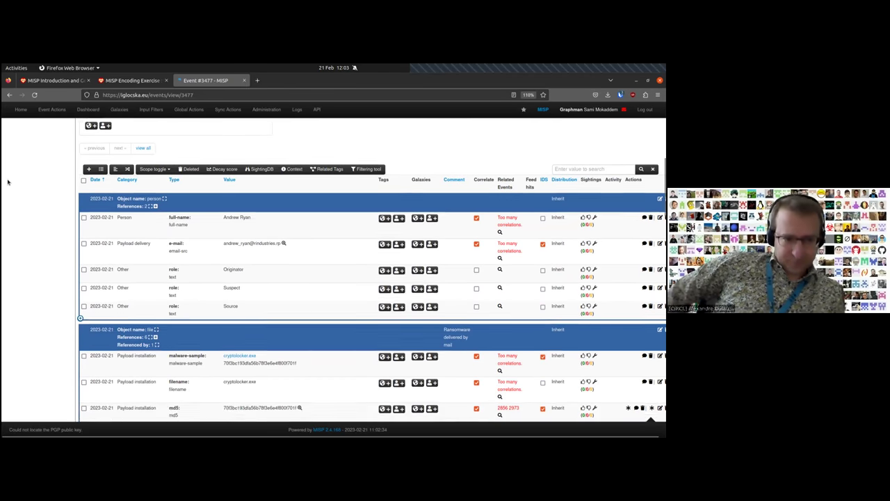
{"action": "scroll", "coordinate": [8, 182], "scroll_direction": "up", "scroll_amount": 5}
{"action": "scroll", "coordinate": [8, 182], "scroll_direction": "up", "scroll_amount": 10}
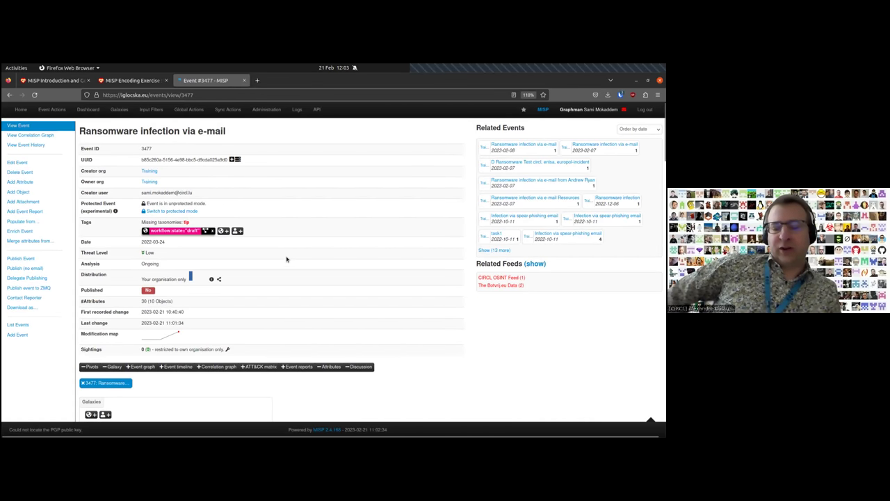
{"action": "scroll", "coordinate": [285, 255], "scroll_direction": "down", "scroll_amount": 10}
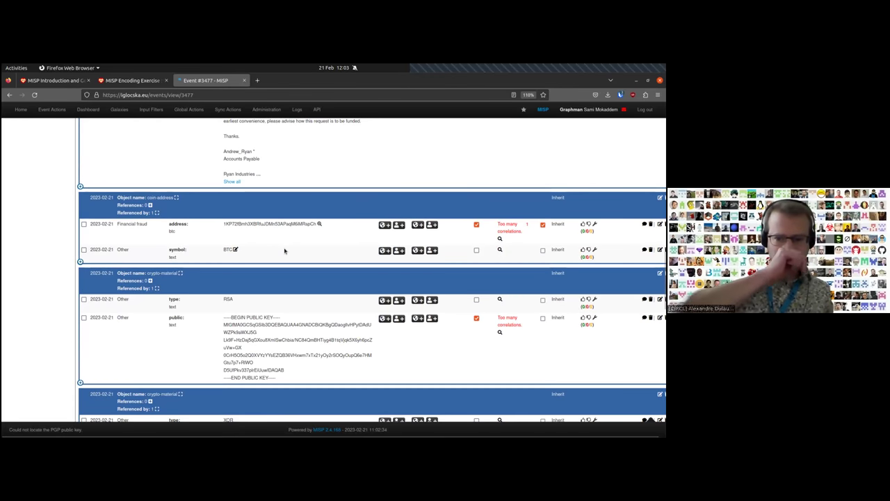
{"action": "scroll", "coordinate": [285, 251], "scroll_direction": "down", "scroll_amount": 3}
{"action": "scroll", "coordinate": [289, 251], "scroll_direction": "down", "scroll_amount": 10}
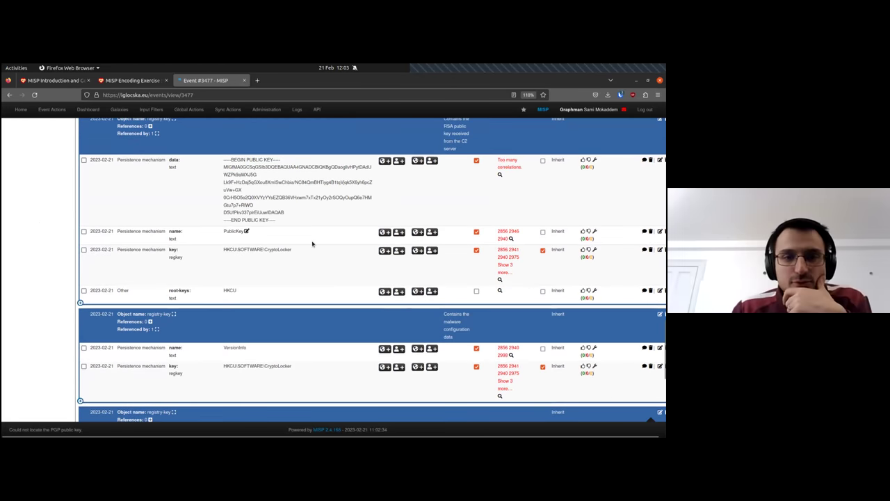
{"action": "scroll", "coordinate": [312, 243], "scroll_direction": "down", "scroll_amount": 4}
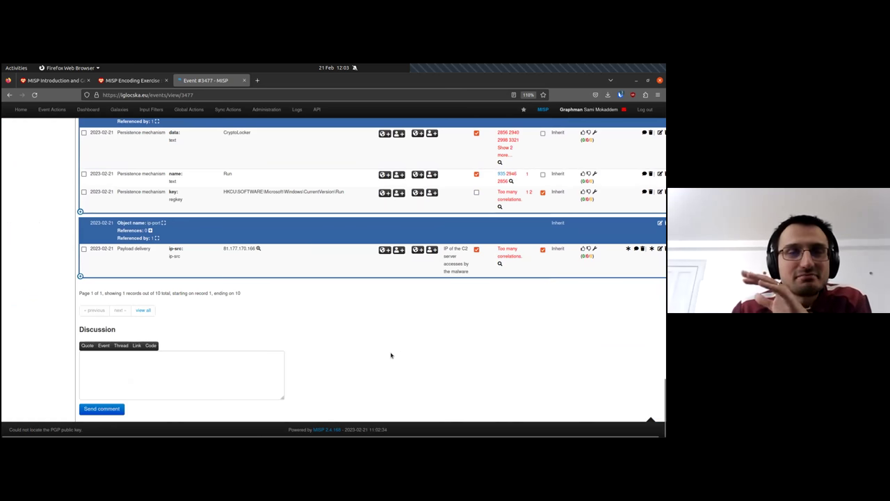
Run the mmdb_lookup enrichment module on the ip-src attribute of the ip-port object.
{"action": "left_click_drag", "start_coordinate": [370, 435], "coordinate": [429, 414]}
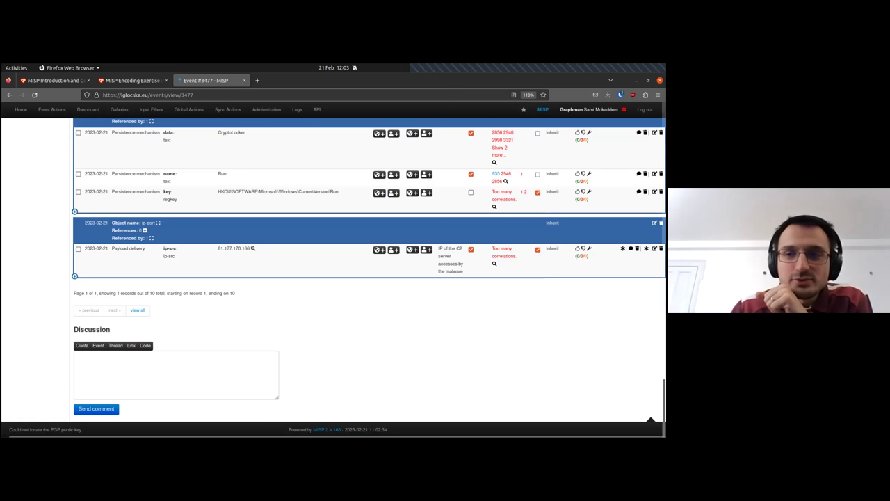
{"action": "left_click", "coordinate": [647, 250]}
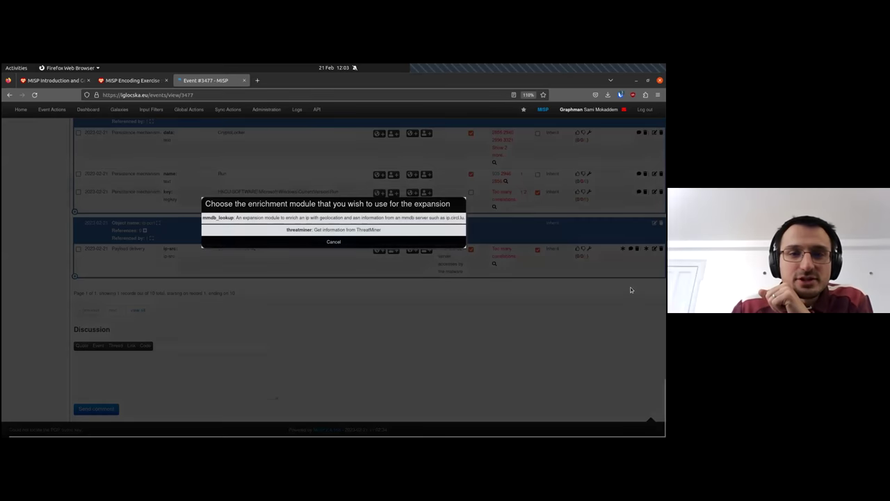
{"action": "left_click", "coordinate": [361, 219]}
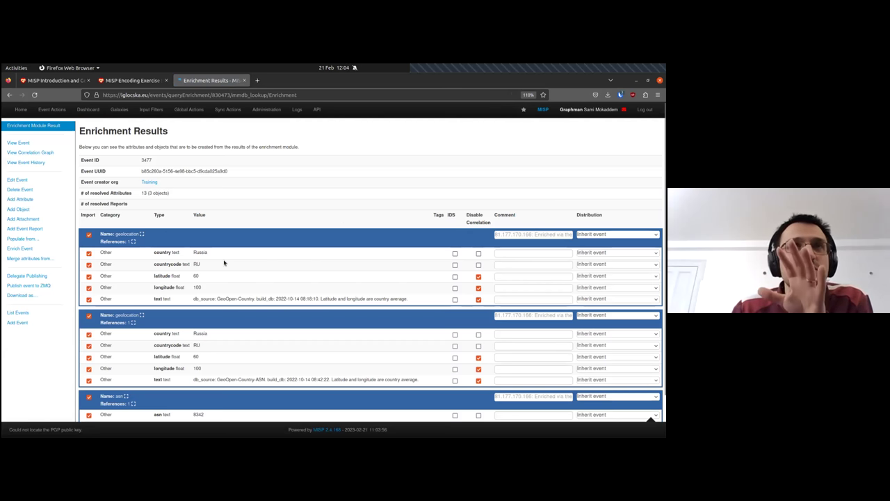
Exclude the second geolocation object and the asn object from the enrichment results, submit the import and reload the event.
{"action": "scroll", "coordinate": [140, 250], "scroll_direction": "down", "scroll_amount": 1}
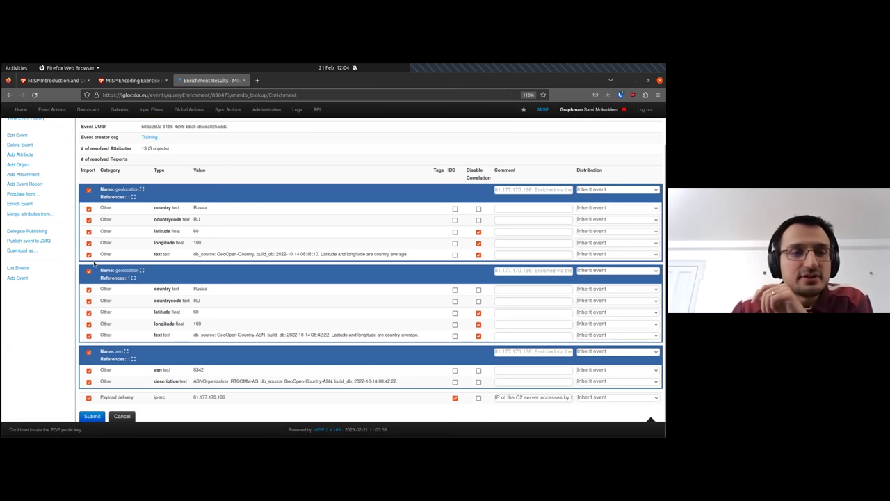
{"action": "left_click", "coordinate": [88, 270]}
{"action": "left_click", "coordinate": [89, 352]}
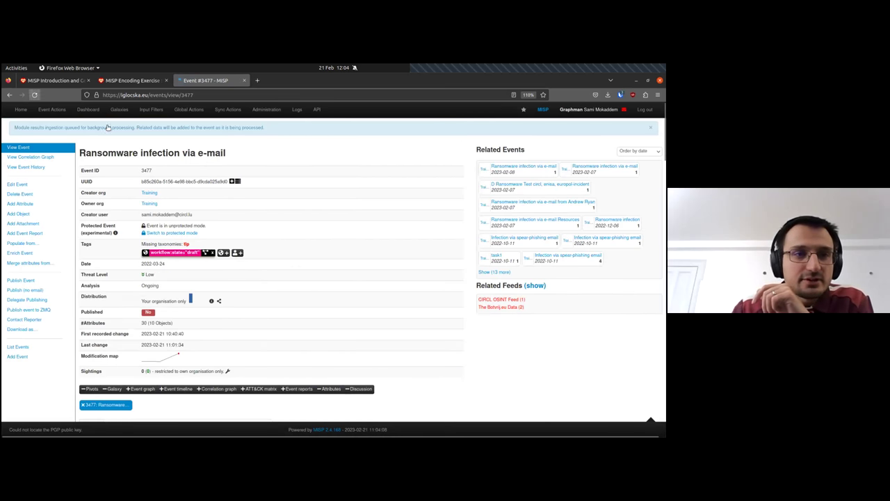
{"action": "scroll", "coordinate": [320, 187], "scroll_direction": "down", "scroll_amount": 5}
{"action": "left_click", "coordinate": [35, 95]}
{"action": "scroll", "coordinate": [351, 224], "scroll_direction": "up", "scroll_amount": 3}
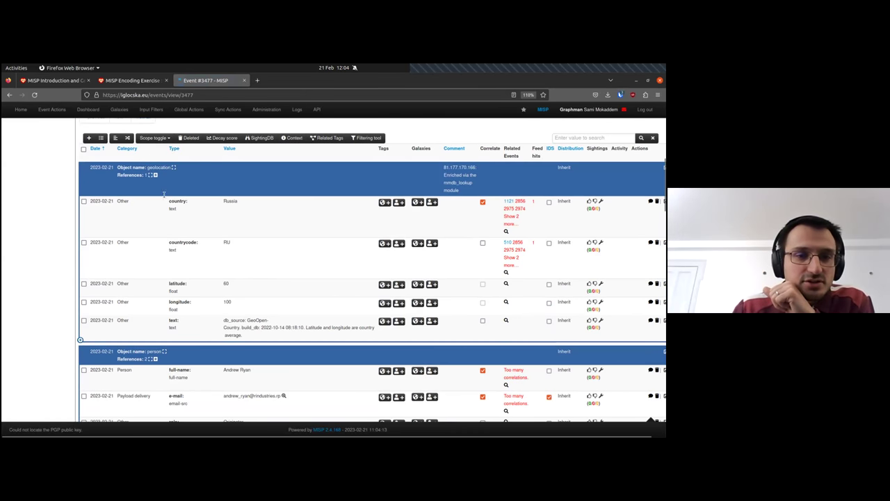
Show the event graph and examine how the imported geolocation object is linked to the ip-port object.
{"action": "scroll", "coordinate": [237, 249], "scroll_direction": "up", "scroll_amount": 1}
{"action": "scroll", "coordinate": [237, 248], "scroll_direction": "up", "scroll_amount": 6}
{"action": "scroll", "coordinate": [147, 230], "scroll_direction": "down", "scroll_amount": 3}
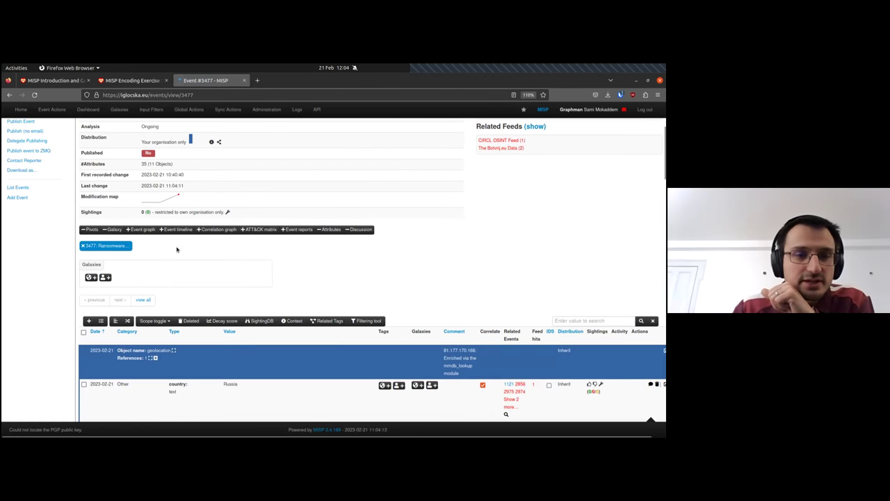
{"action": "left_click", "coordinate": [144, 229]}
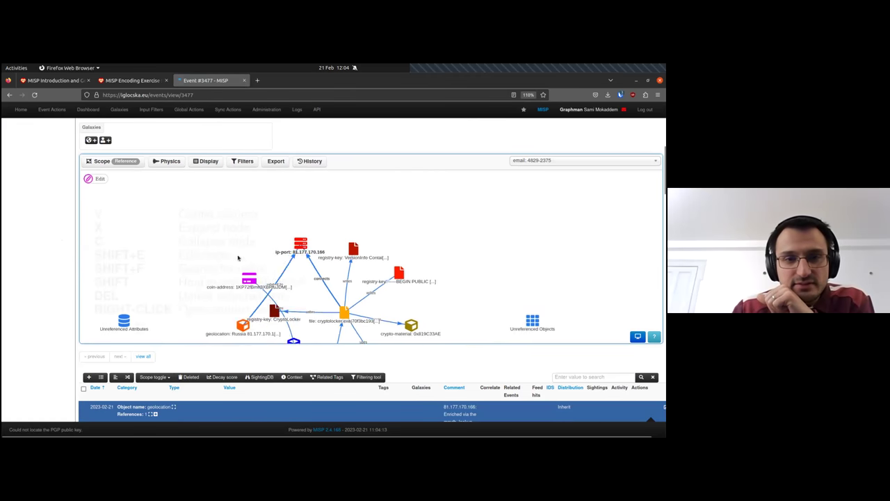
{"action": "scroll", "coordinate": [278, 259], "scroll_direction": "up", "scroll_amount": 3}
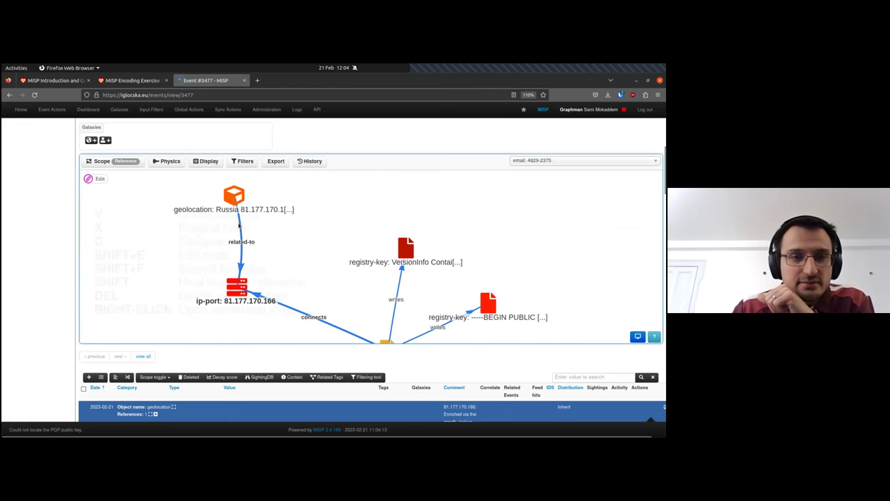
{"action": "mouse_move", "coordinate": [151, 110]}
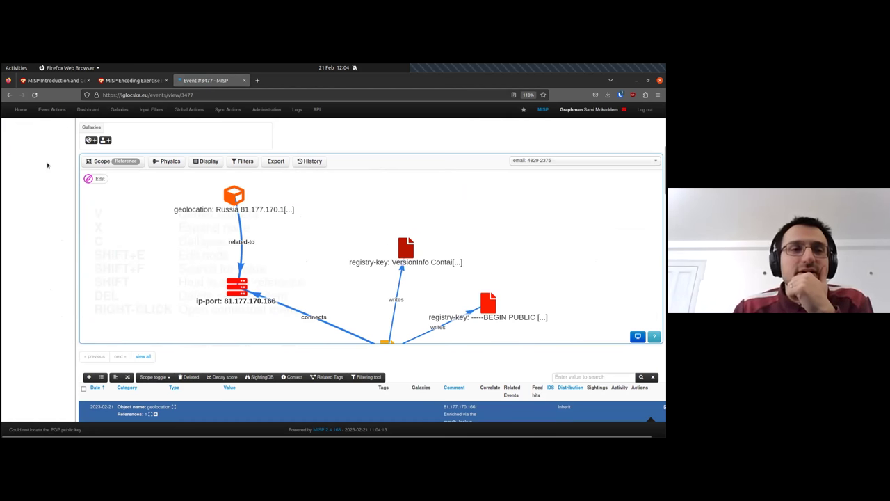
Look up the enrichment information for the btc address of the coin-address object and close the result.
{"action": "scroll", "coordinate": [31, 194], "scroll_direction": "down", "scroll_amount": 15}
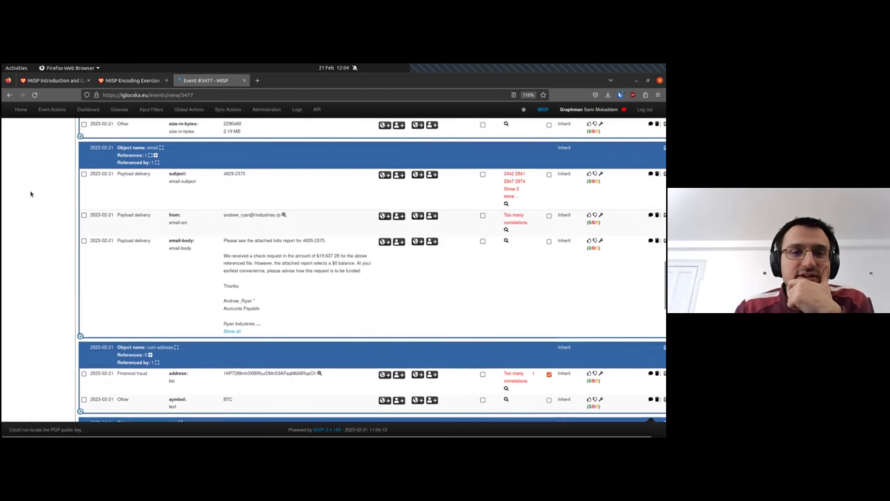
{"action": "scroll", "coordinate": [30, 193], "scroll_direction": "down", "scroll_amount": 4}
{"action": "scroll", "coordinate": [43, 193], "scroll_direction": "up", "scroll_amount": 2}
{"action": "left_click", "coordinate": [317, 236]}
{"action": "left_click", "coordinate": [455, 167]}
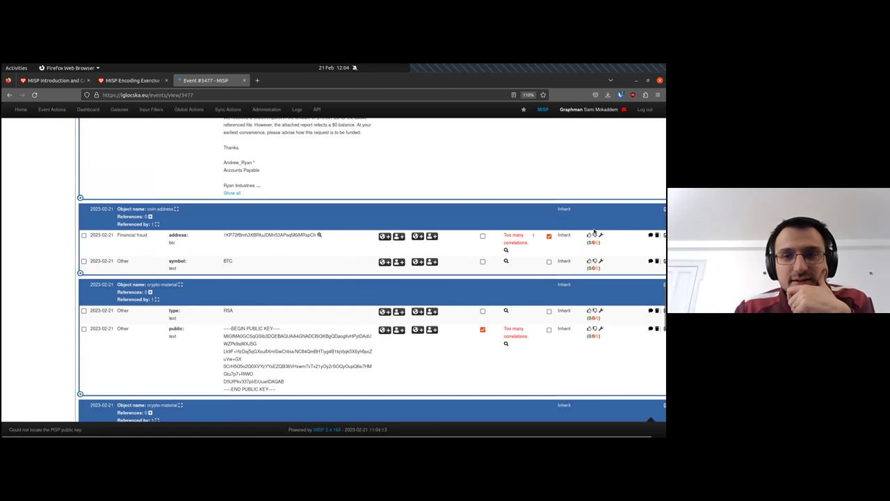
Review the contextualization tasks in the MISP Encoding Exercise document and return to the top of the ransomware event.
{"action": "scroll", "coordinate": [308, 219], "scroll_direction": "up", "scroll_amount": 1}
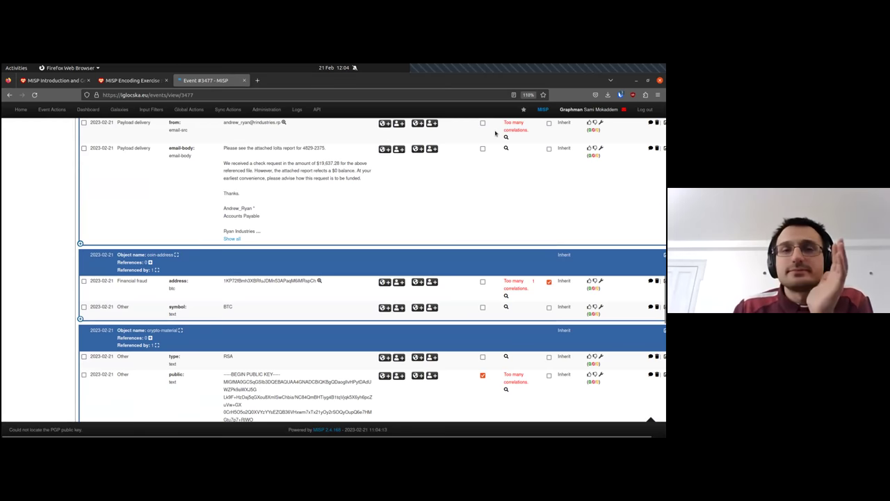
{"action": "scroll", "coordinate": [368, 271], "scroll_direction": "up", "scroll_amount": 10}
{"action": "left_click", "coordinate": [146, 80]}
{"action": "scroll", "coordinate": [224, 220], "scroll_direction": "down", "scroll_amount": 10}
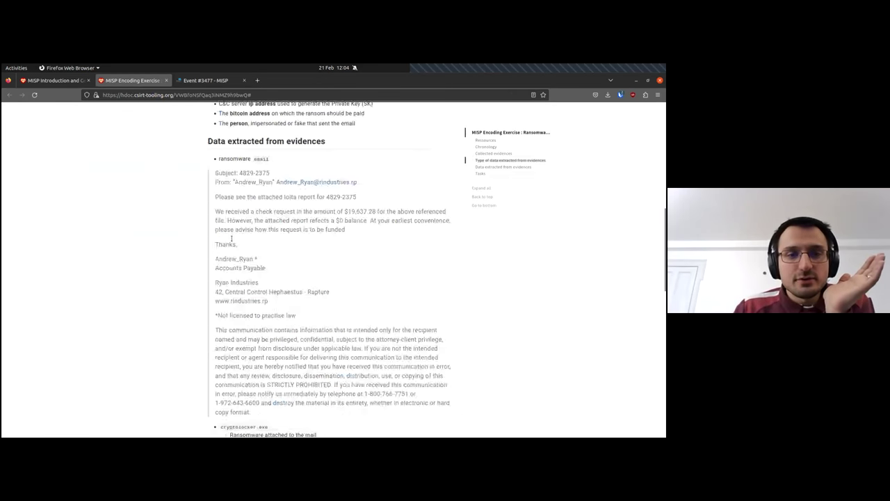
{"action": "scroll", "coordinate": [223, 230], "scroll_direction": "down", "scroll_amount": 2}
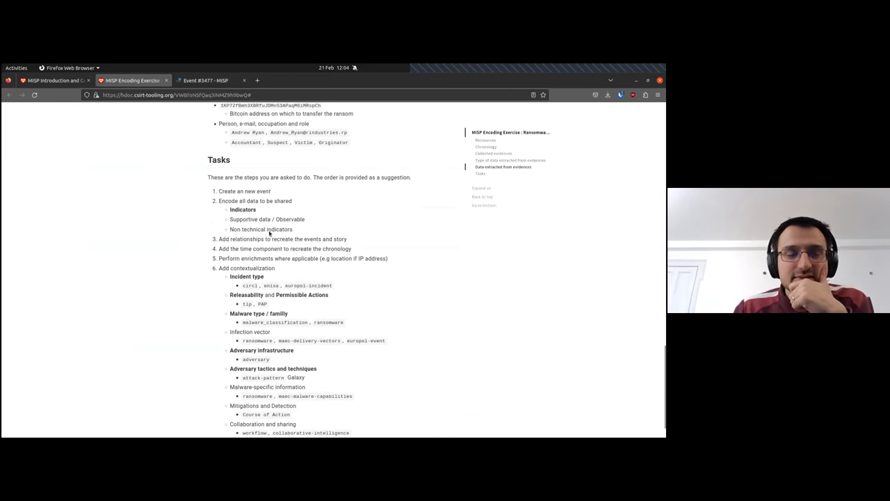
{"action": "scroll", "coordinate": [270, 233], "scroll_direction": "down", "scroll_amount": 1}
{"action": "left_click_drag", "start_coordinate": [226, 226], "coordinate": [285, 226]}
{"action": "left_click", "coordinate": [293, 226]}
{"action": "left_click", "coordinate": [294, 226]}
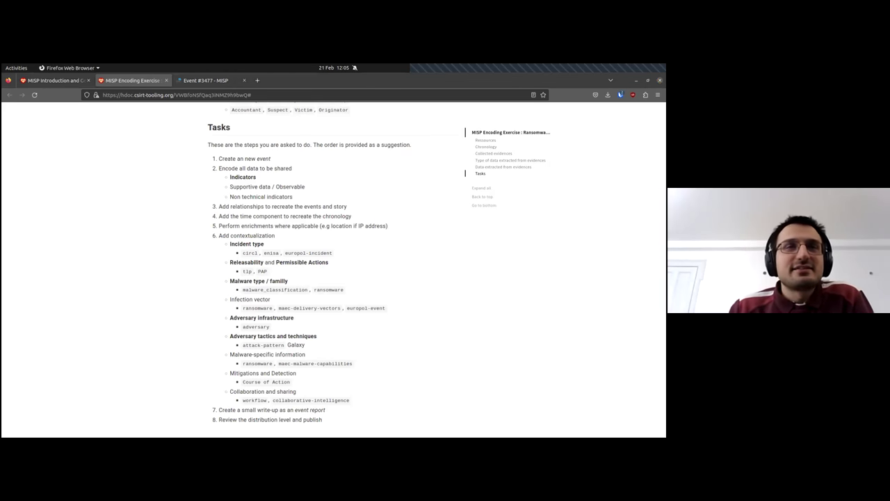
{"action": "left_click", "coordinate": [205, 80]}
{"action": "mouse_move", "coordinate": [59, 109]}
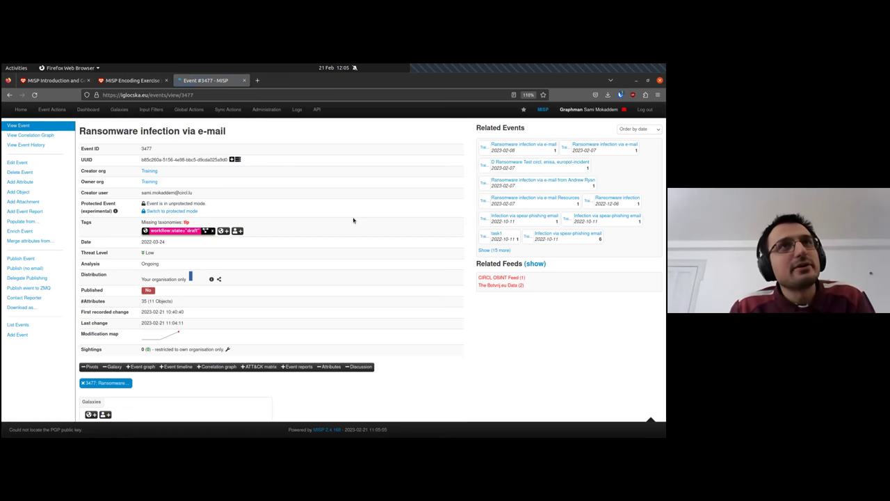
{"action": "left_click", "coordinate": [222, 231]}
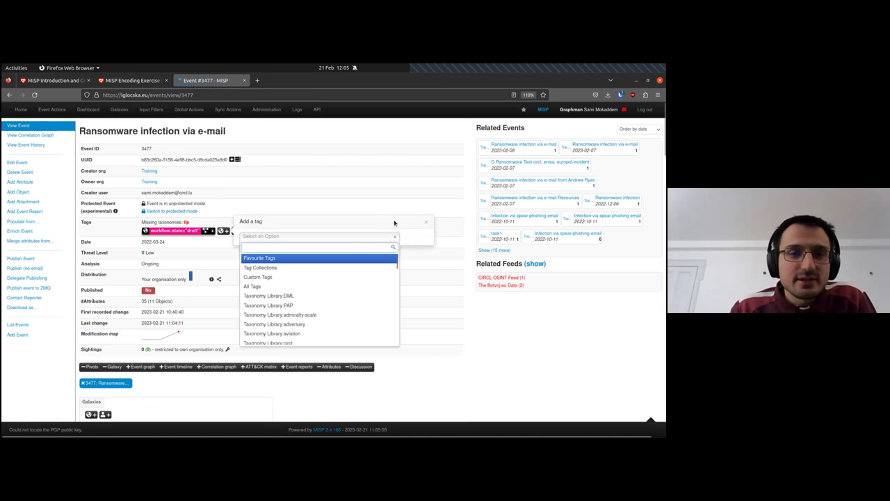
{"action": "left_click", "coordinate": [425, 222]}
{"action": "left_click", "coordinate": [425, 221]}
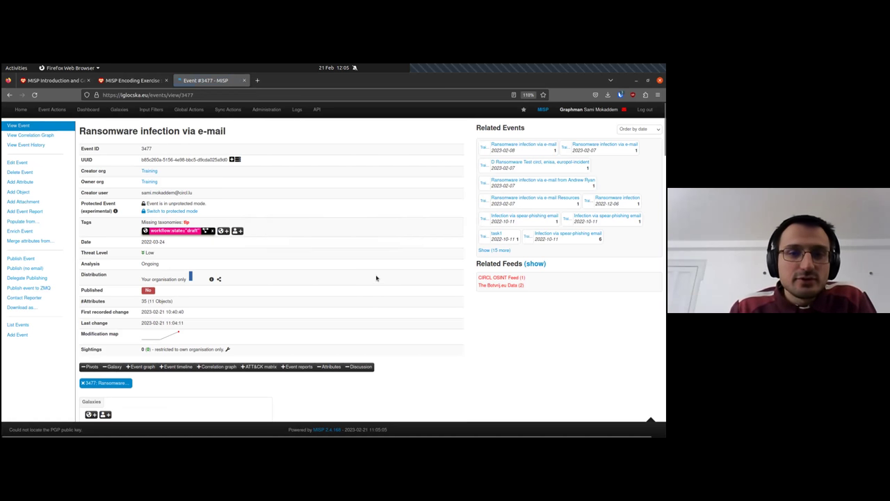
Add the tlp:green tag from the tlp taxonomy to the event as a global tag.
{"action": "left_click", "coordinate": [223, 230]}
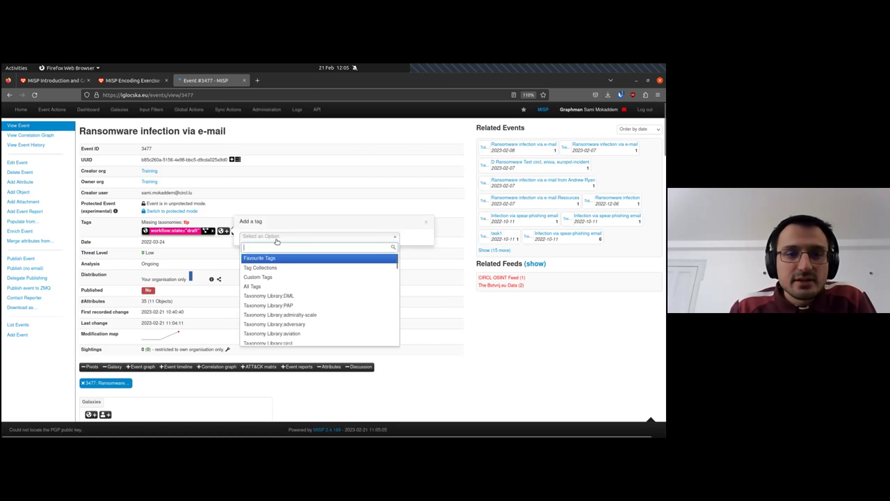
{"action": "scroll", "coordinate": [294, 312], "scroll_direction": "down", "scroll_amount": 10}
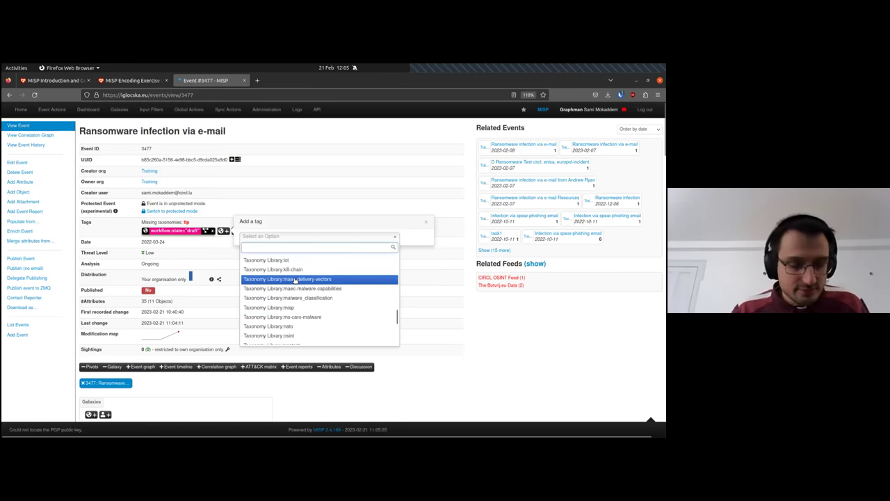
{"action": "type", "text": "tlp"}
{"action": "left_click", "coordinate": [295, 255]}
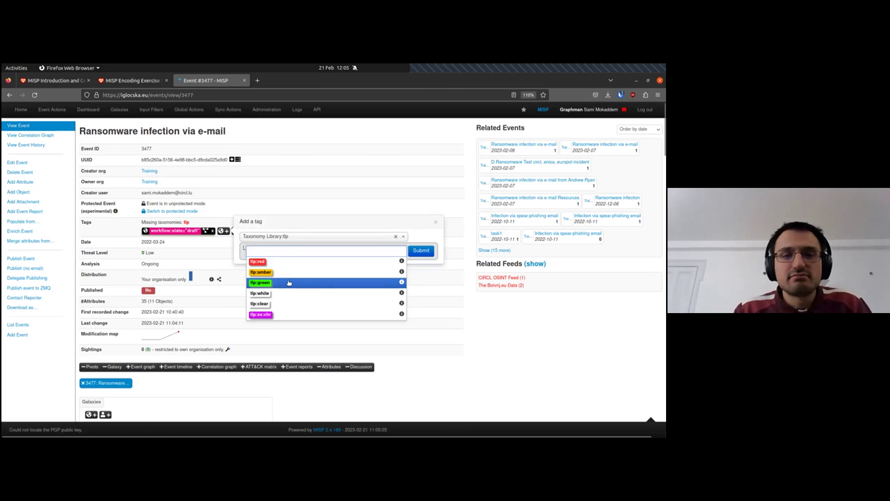
{"action": "left_click", "coordinate": [289, 282]}
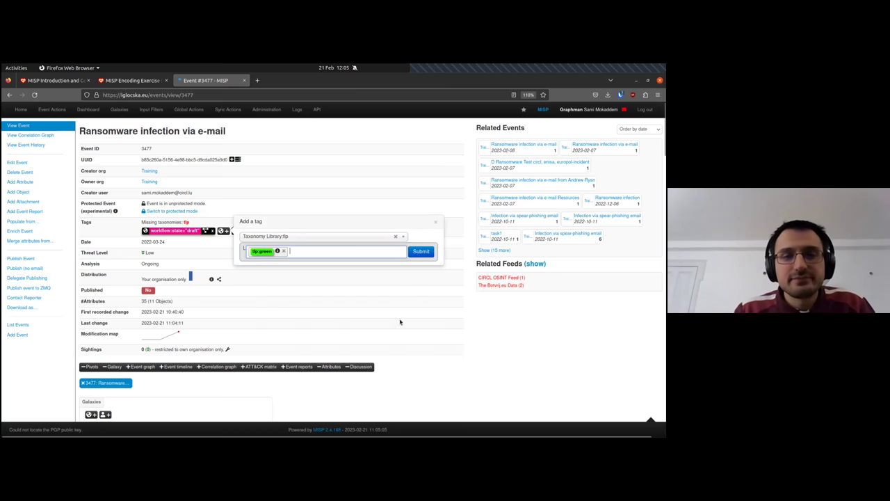
{"action": "left_click", "coordinate": [421, 251]}
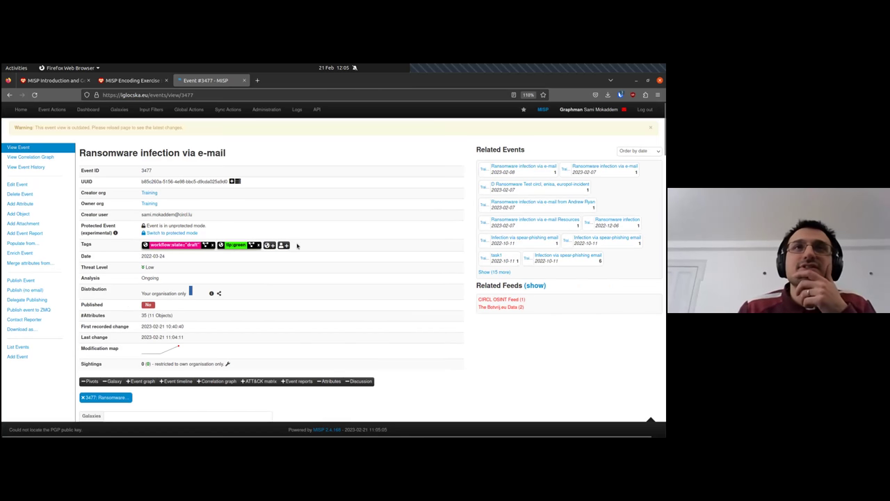
Add the PAP:GREEN tag from the PAP taxonomy to the event as a global tag.
{"action": "left_click", "coordinate": [269, 246]}
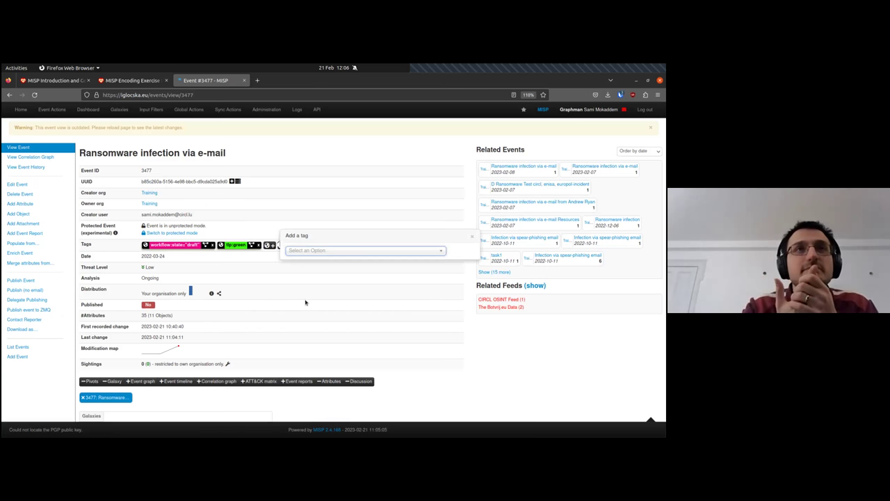
{"action": "left_click", "coordinate": [353, 249]}
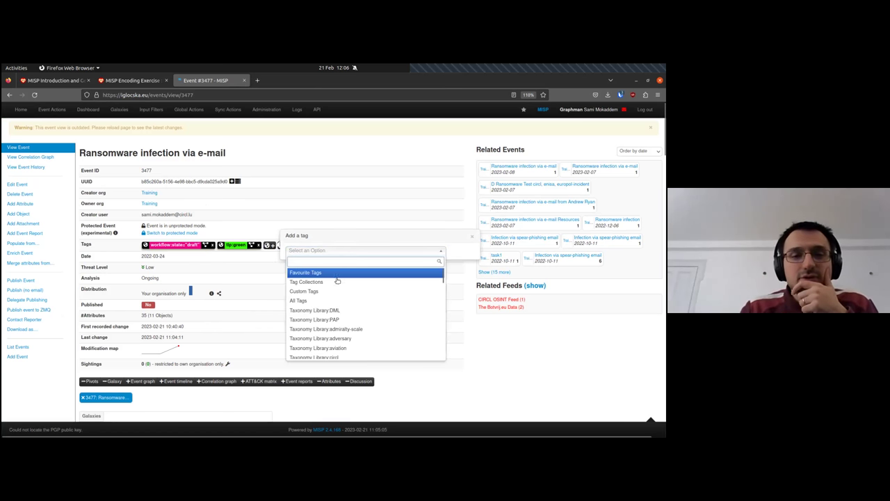
{"action": "left_click", "coordinate": [342, 320]}
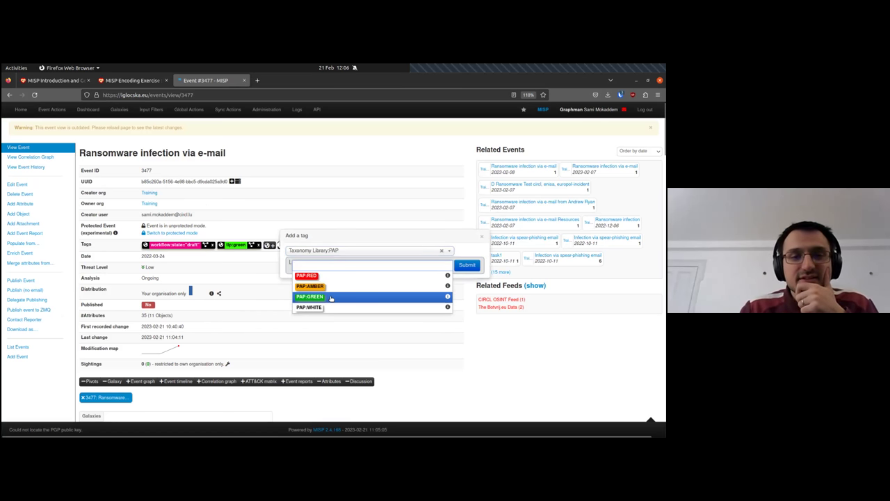
{"action": "left_click", "coordinate": [427, 296]}
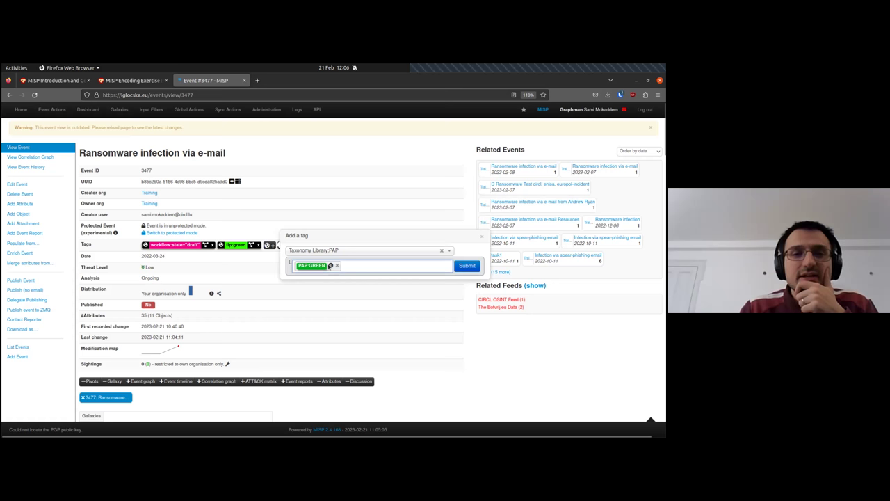
{"action": "mouse_move", "coordinate": [330, 267]}
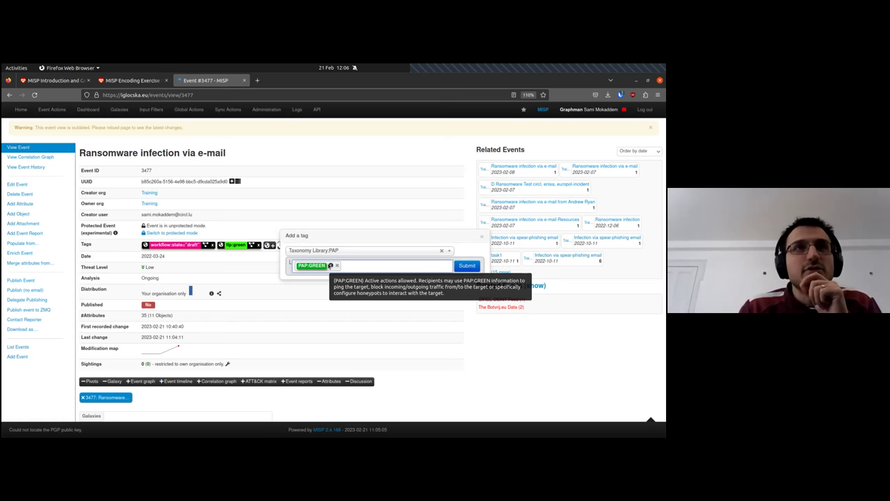
{"action": "left_click", "coordinate": [467, 265]}
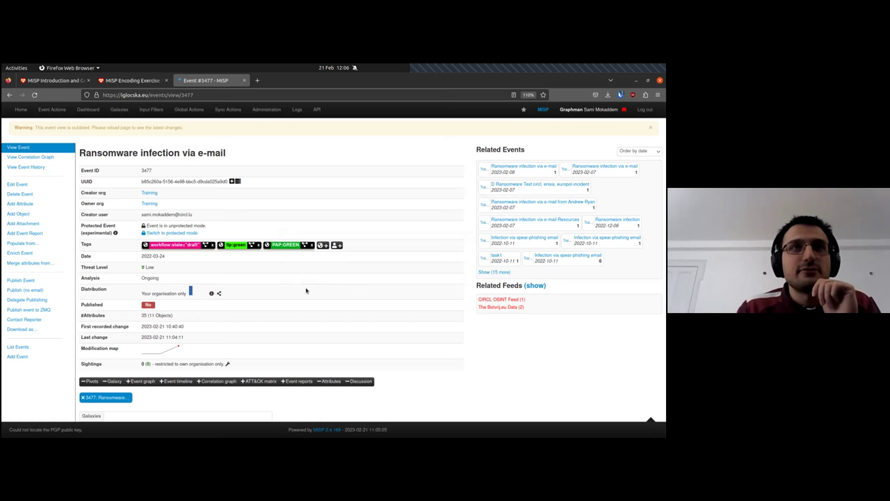
Tag the event with circl:incident-classification="ransomware" from the circl taxonomy.
{"action": "left_click", "coordinate": [322, 244]}
{"action": "left_click", "coordinate": [363, 251]}
{"action": "scroll", "coordinate": [403, 302], "scroll_direction": "down", "scroll_amount": 3}
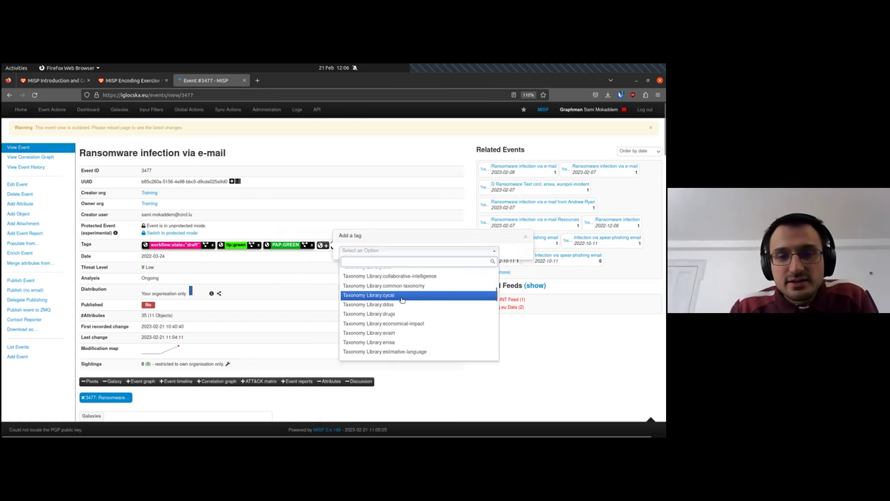
{"action": "scroll", "coordinate": [389, 324], "scroll_direction": "up", "scroll_amount": 2}
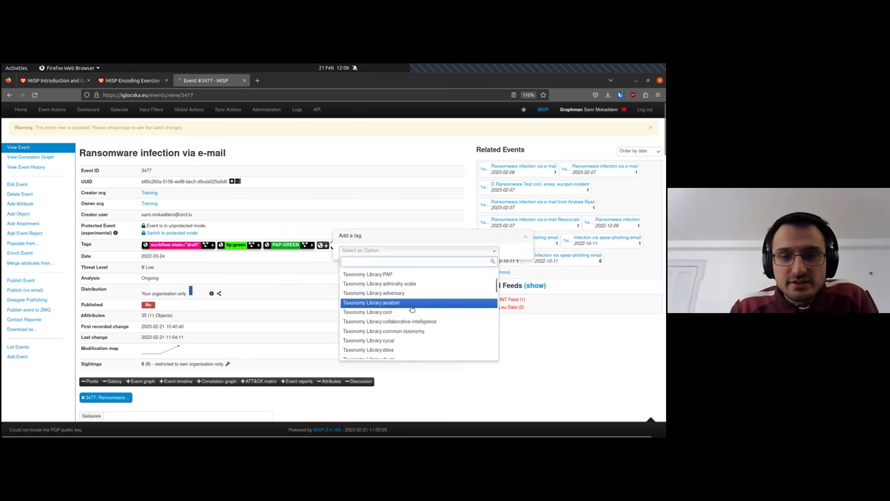
{"action": "left_click", "coordinate": [403, 312]}
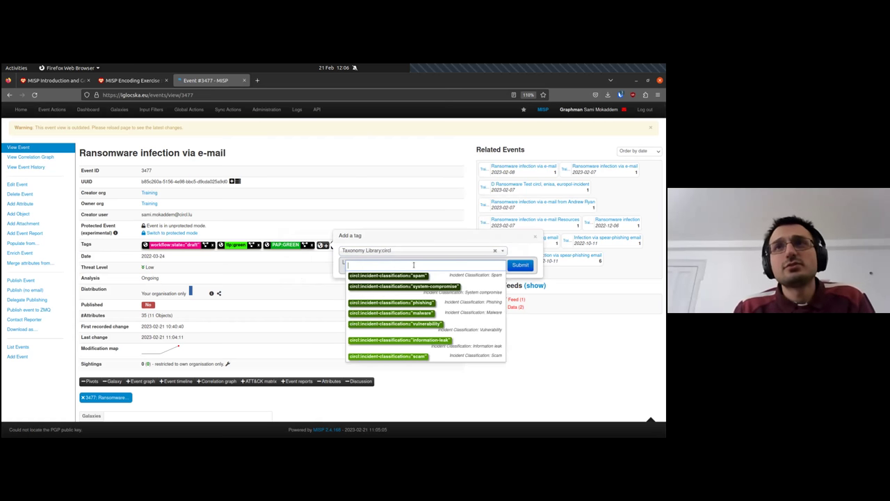
{"action": "type", "text": "an"}
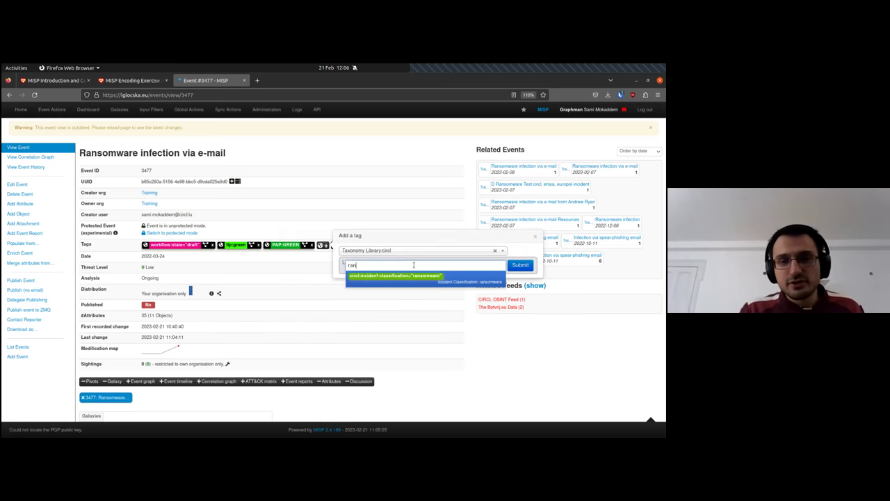
{"action": "left_click", "coordinate": [417, 276]}
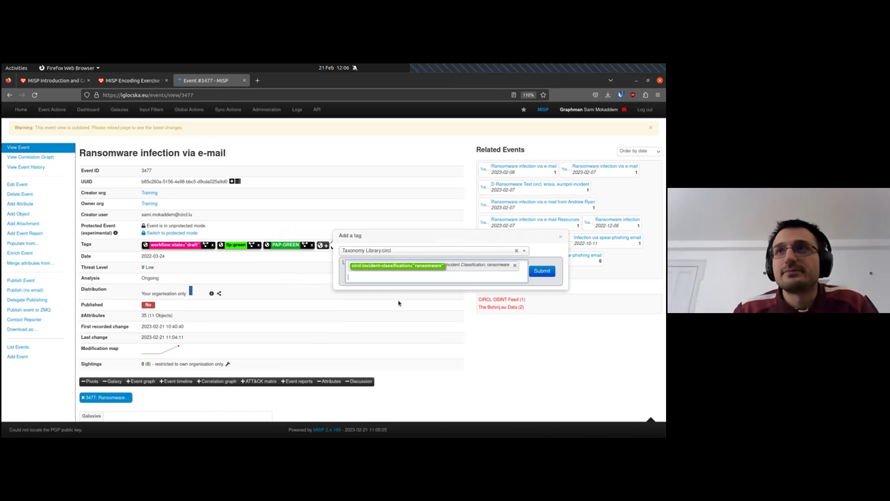
{"action": "left_click", "coordinate": [539, 274]}
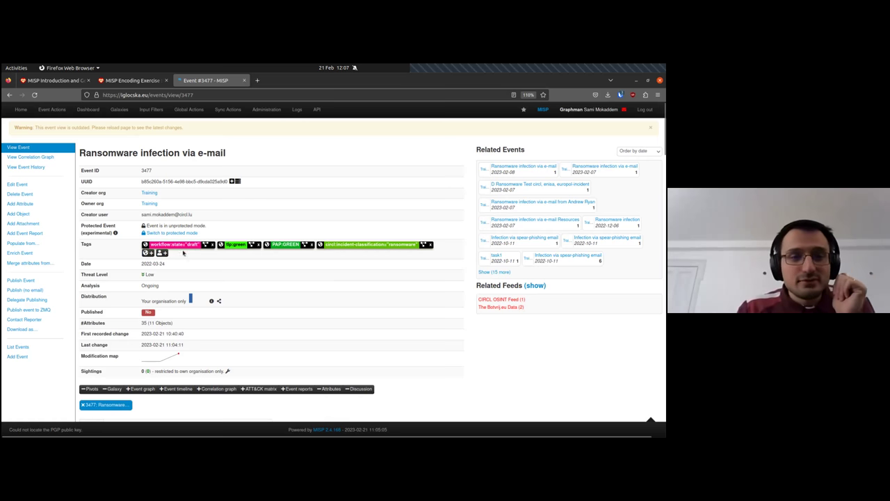
Tag the event with europol-incident:malware="infection" from the europol-incident taxonomy.
{"action": "left_click", "coordinate": [148, 253]}
{"action": "left_click", "coordinate": [199, 258]}
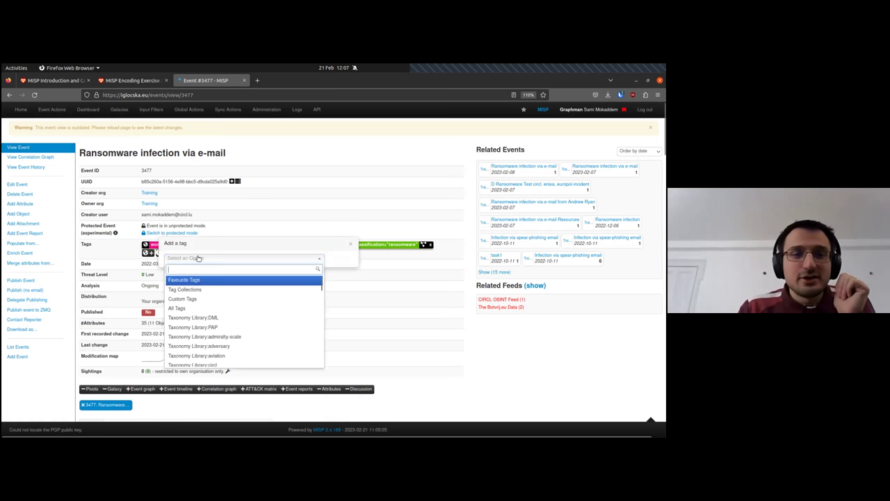
{"action": "scroll", "coordinate": [237, 325], "scroll_direction": "down", "scroll_amount": 5}
{"action": "left_click", "coordinate": [237, 325]}
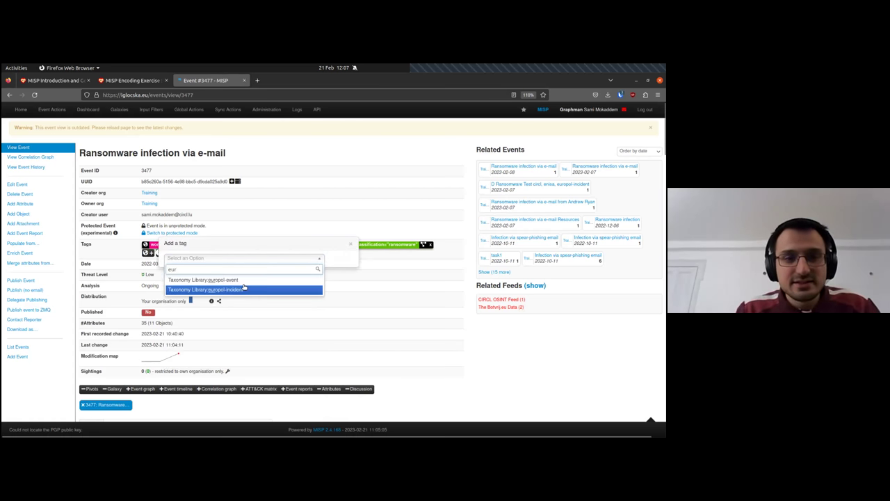
{"action": "type", "text": "ran"}
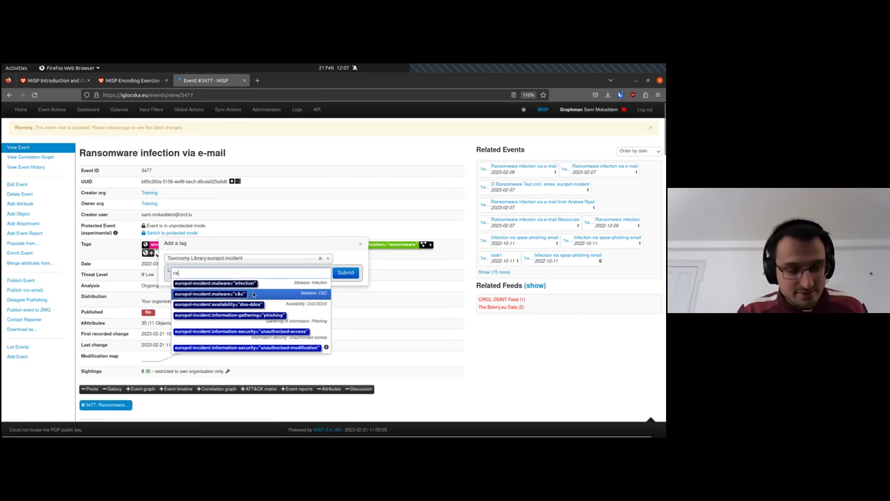
{"action": "key", "text": "BackSpace"}
{"action": "key", "text": "BackSpace"}
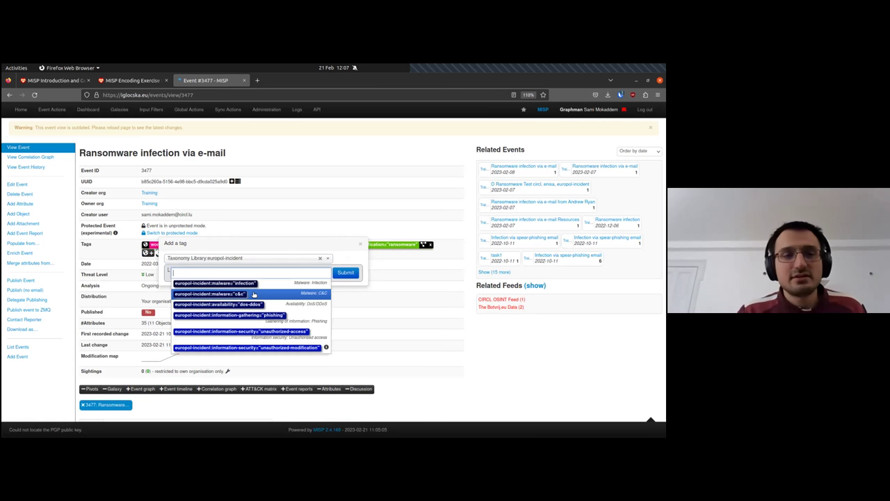
{"action": "type", "text": "ma"}
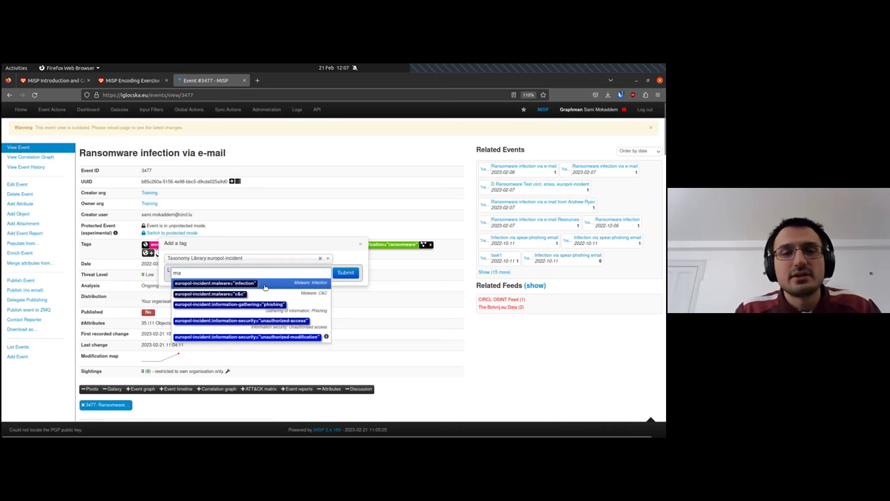
{"action": "left_click", "coordinate": [265, 285]}
{"action": "left_click", "coordinate": [346, 272]}
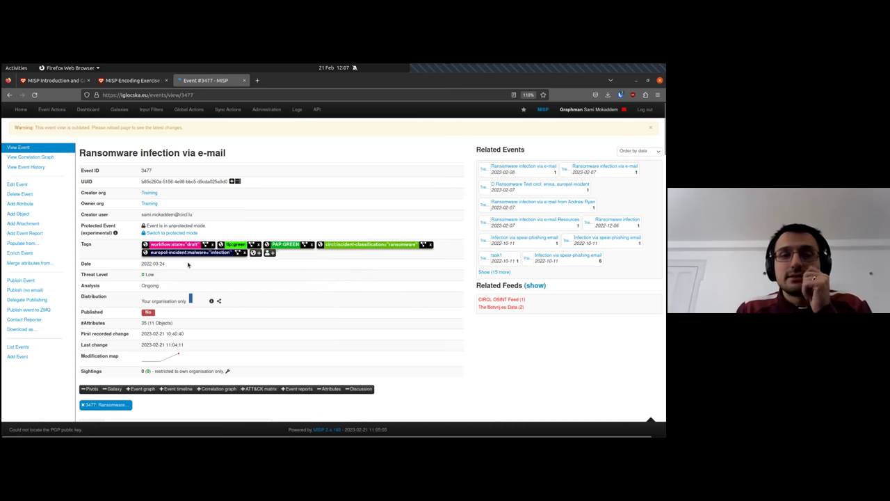
Replace the event's workflow:state="draft" tag with workflow:todo="review-before-publication" from the workflow taxonomy.
{"action": "left_click", "coordinate": [220, 245]}
{"action": "left_click", "coordinate": [207, 276]}
{"action": "left_click", "coordinate": [260, 254]}
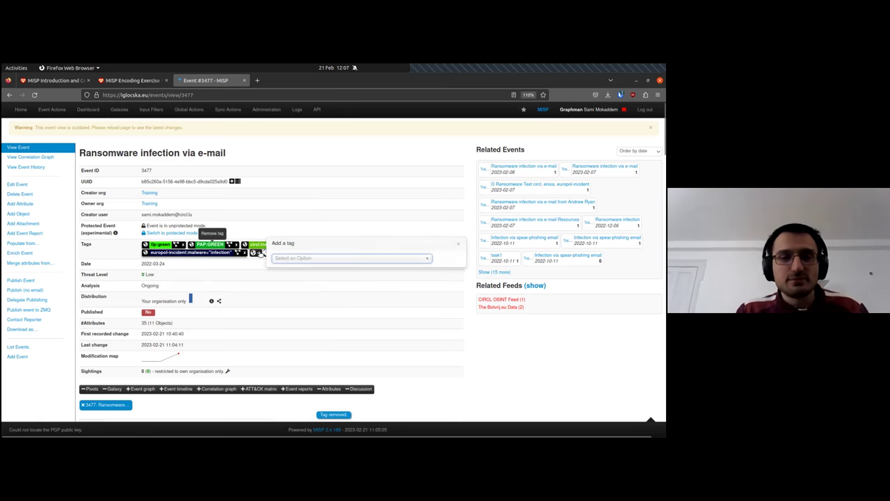
{"action": "left_click", "coordinate": [317, 258]}
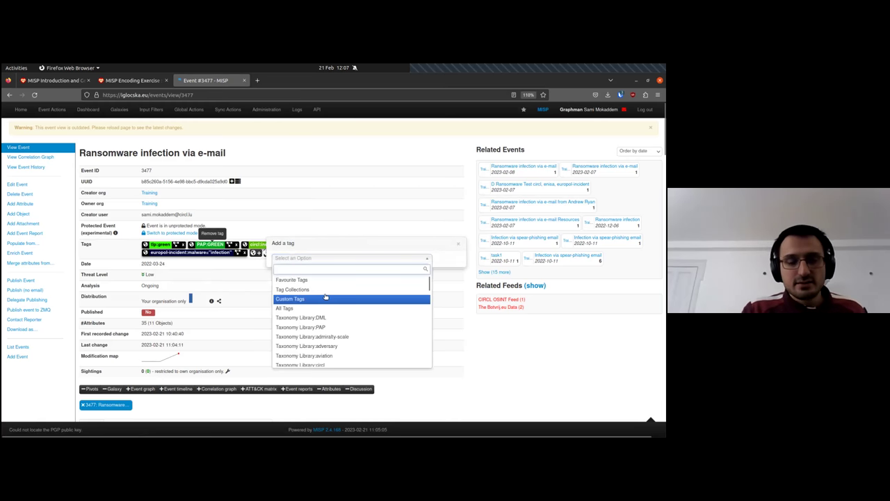
{"action": "type", "text": "workflow"}
{"action": "left_click", "coordinate": [324, 291]}
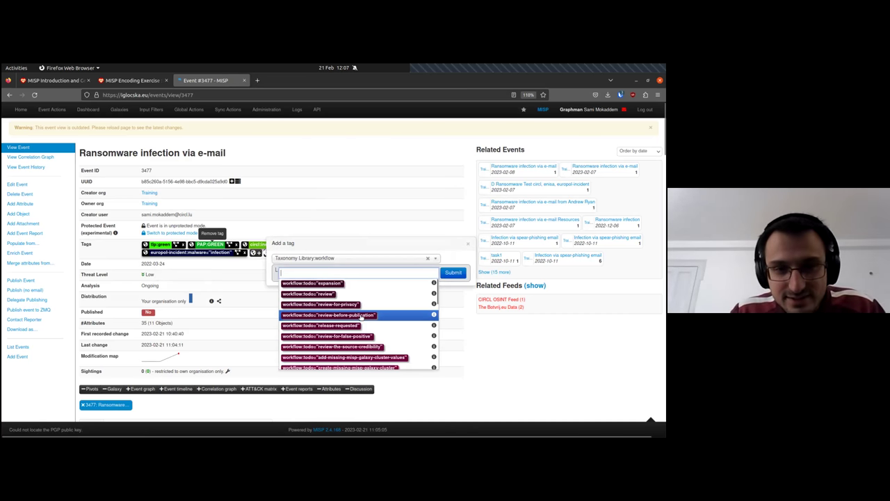
{"action": "left_click", "coordinate": [351, 315]}
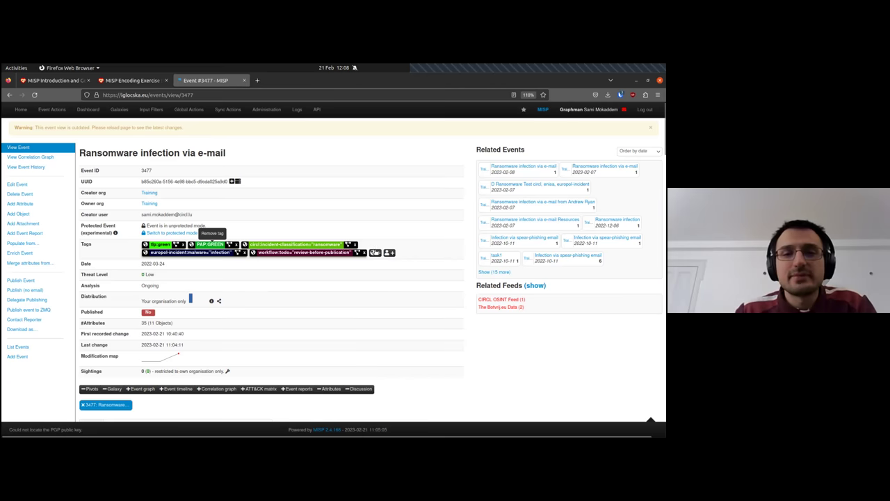
Tag the event globally with ransomware:infection="phishing-e-mails" from the ransomware taxonomy.
{"action": "left_click", "coordinate": [375, 252]}
{"action": "left_click", "coordinate": [395, 260]}
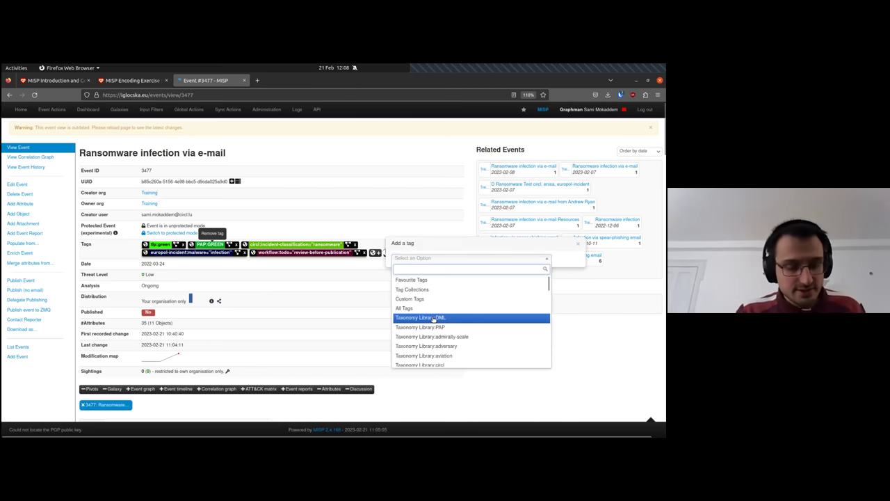
{"action": "type", "text": "rans"}
{"action": "key", "text": "Return"}
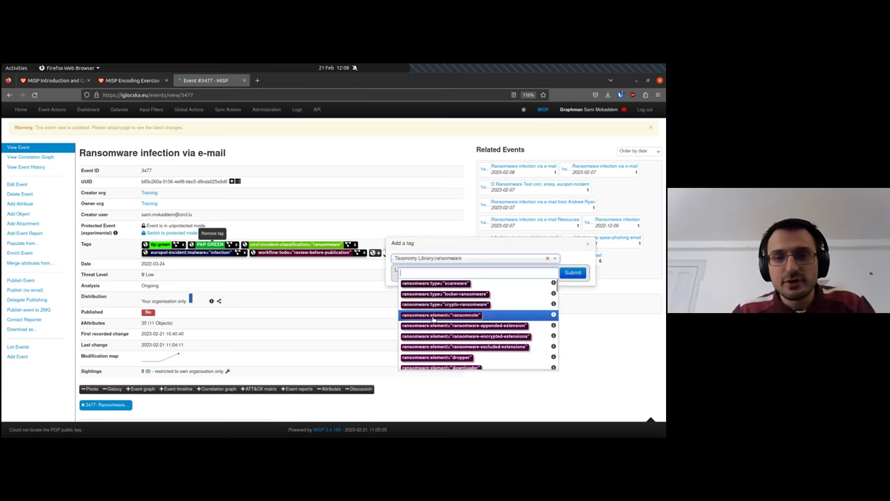
{"action": "scroll", "coordinate": [495, 306], "scroll_direction": "down", "scroll_amount": 5}
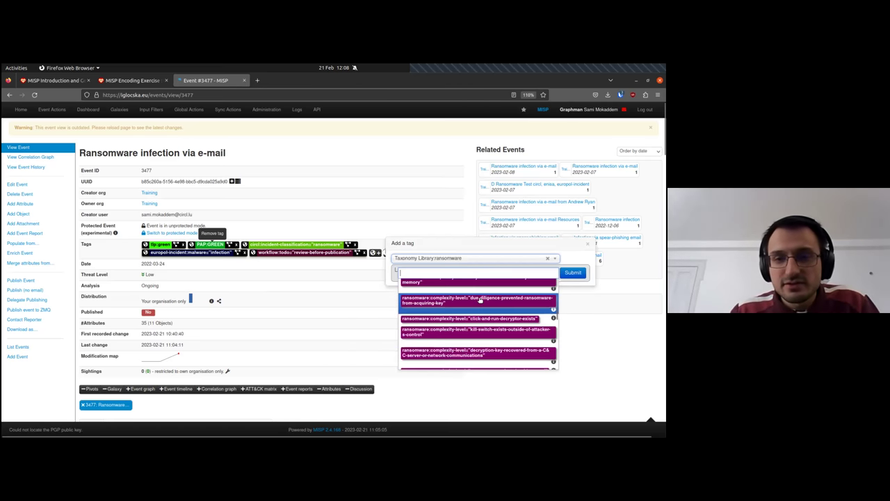
{"action": "scroll", "coordinate": [494, 309], "scroll_direction": "down", "scroll_amount": 10}
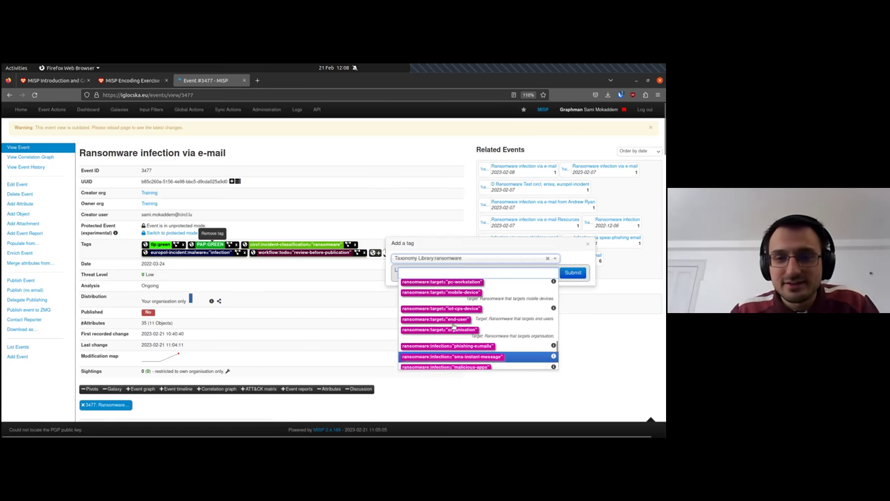
{"action": "scroll", "coordinate": [490, 337], "scroll_direction": "down", "scroll_amount": 3}
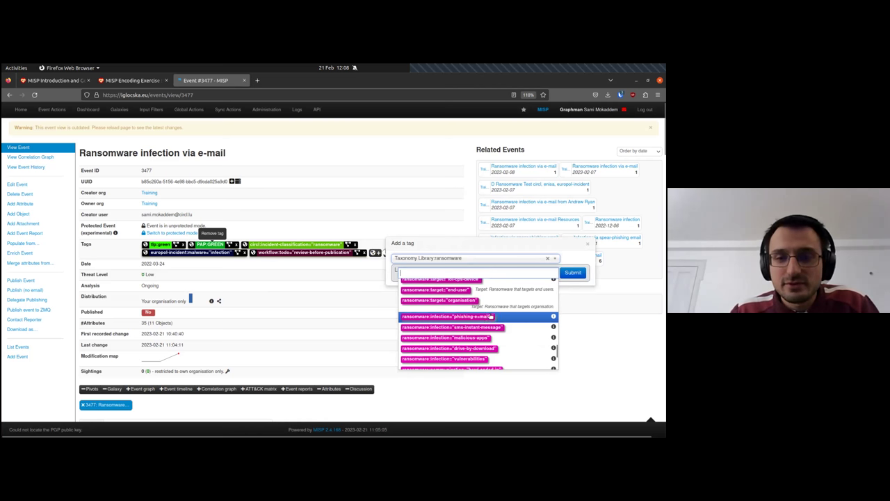
{"action": "left_click", "coordinate": [493, 316]}
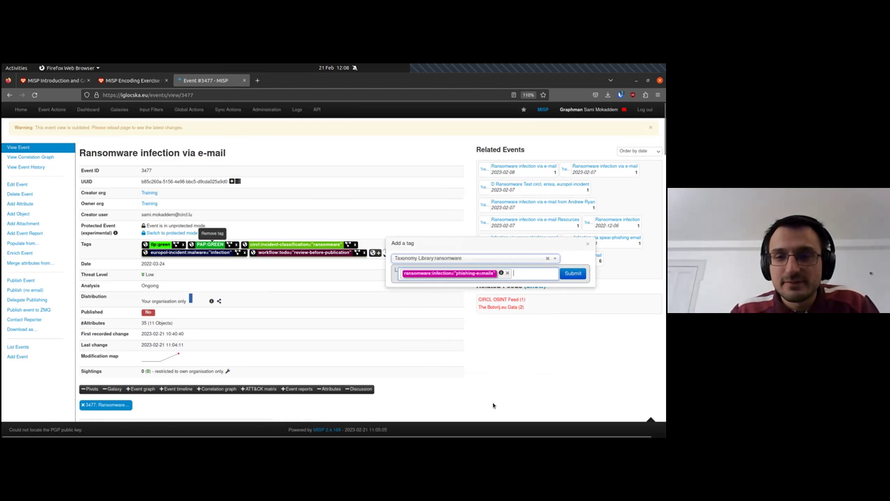
{"action": "left_click", "coordinate": [568, 273]}
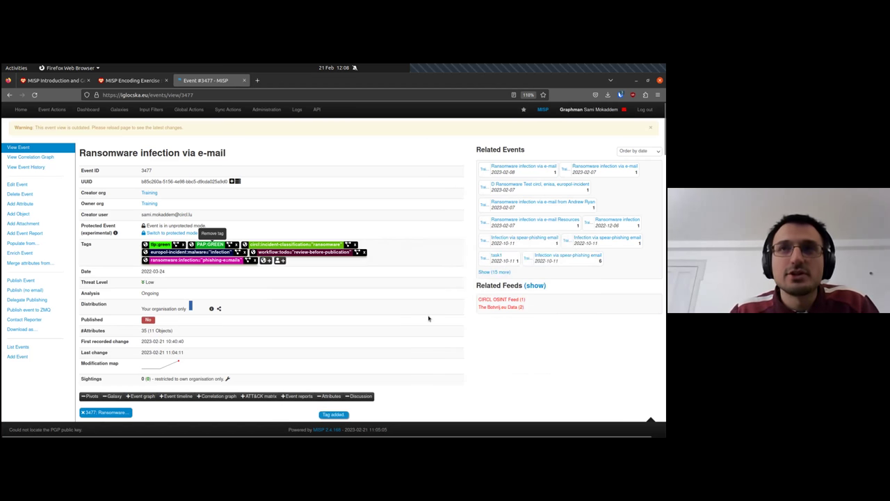
Start adding a global galaxy cluster to the event, choosing the Ransomware galaxy from all namespaces.
{"action": "scroll", "coordinate": [394, 281], "scroll_direction": "down", "scroll_amount": 1}
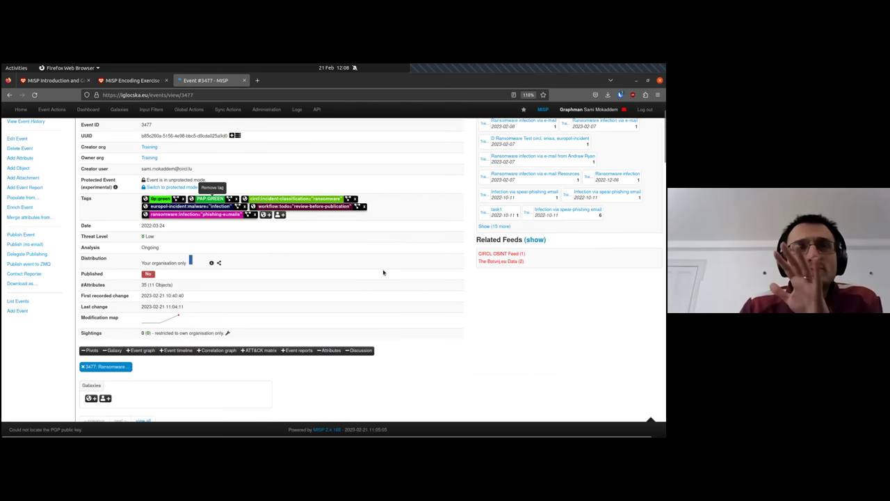
{"action": "scroll", "coordinate": [390, 281], "scroll_direction": "down", "scroll_amount": 2}
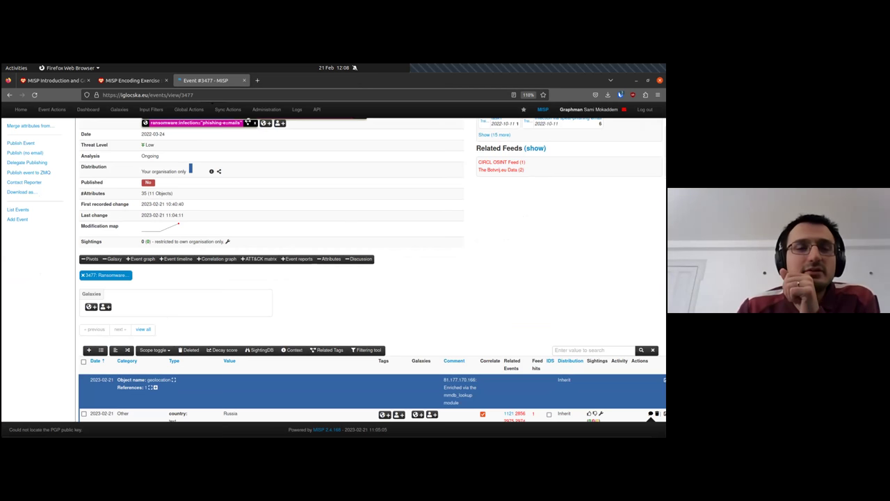
{"action": "scroll", "coordinate": [305, 161], "scroll_direction": "down", "scroll_amount": 1}
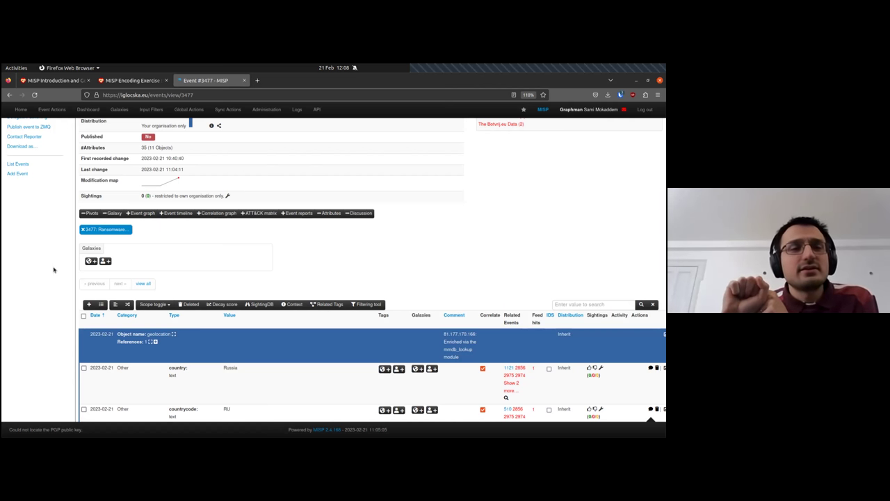
{"action": "scroll", "coordinate": [54, 269], "scroll_direction": "down", "scroll_amount": 3}
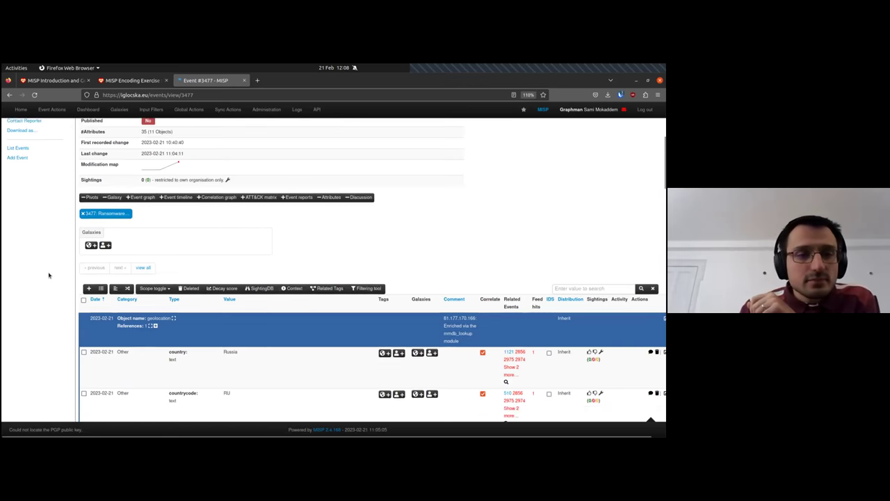
{"action": "left_click", "coordinate": [91, 170]}
{"action": "left_click", "coordinate": [146, 174]}
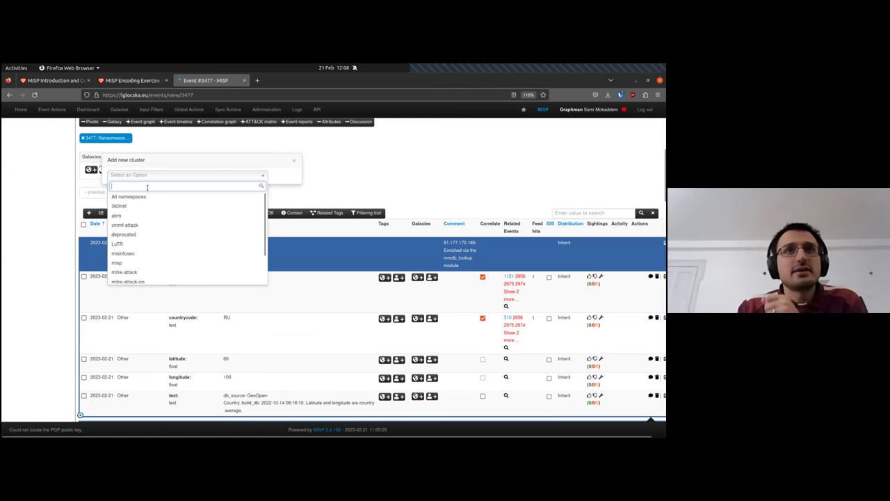
{"action": "type", "text": "r"}
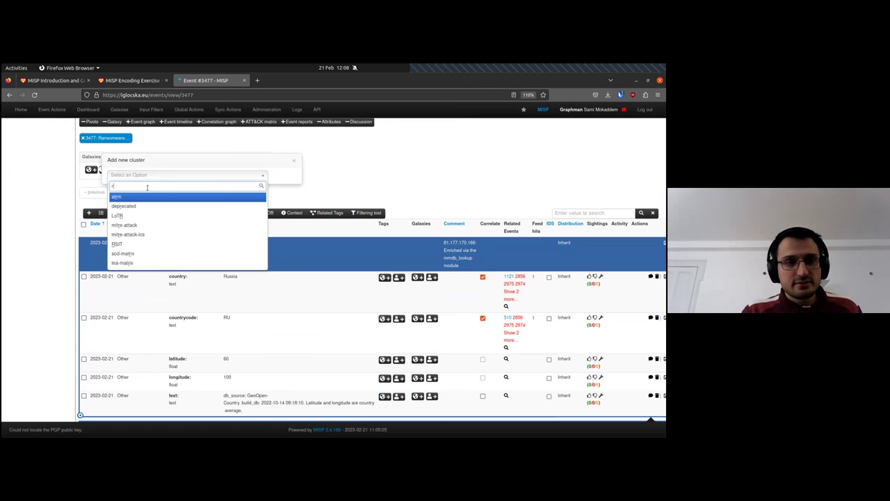
{"action": "key", "text": "BackSpace"}
{"action": "left_click", "coordinate": [143, 198]}
{"action": "left_click", "coordinate": [150, 189]}
{"action": "type", "text": "ransom"}
{"action": "left_click", "coordinate": [144, 211]}
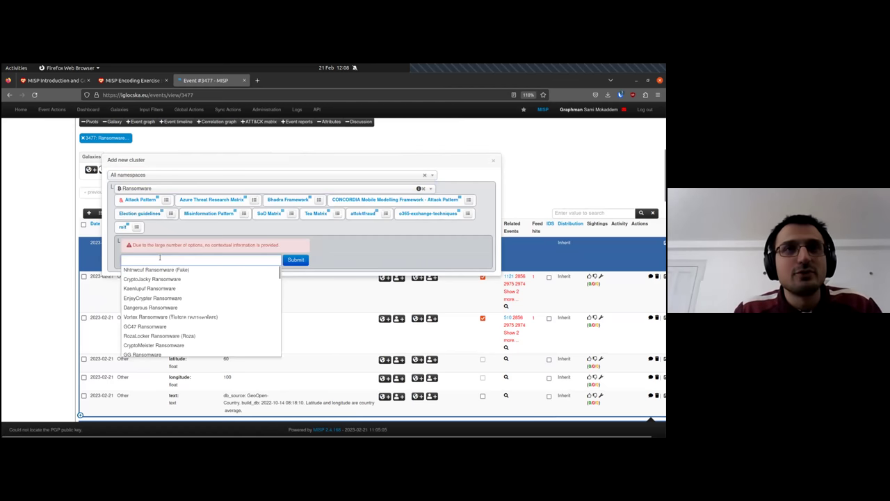
Find the CryptoLocker cluster in the Ransomware galaxy and attach it to the event.
{"action": "type", "text": "cryp"}
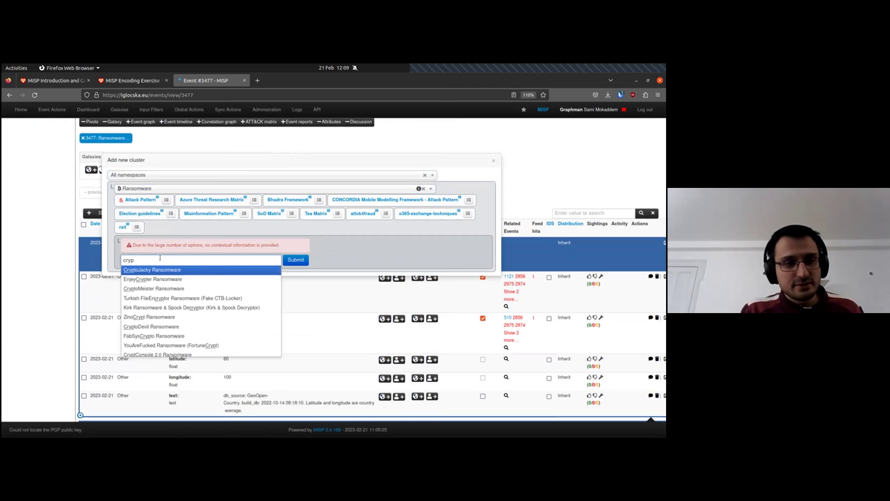
{"action": "type", "text": "ti"}
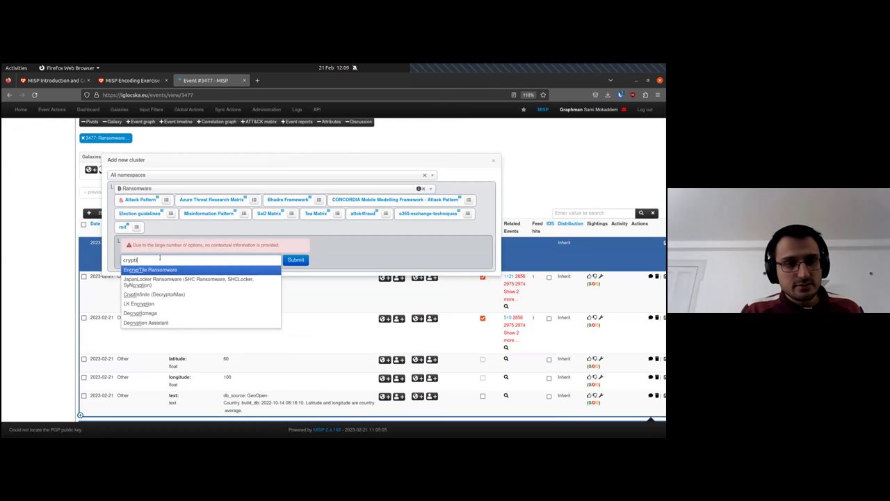
{"action": "key", "text": "BackSpace"}
{"action": "type", "text": "o"}
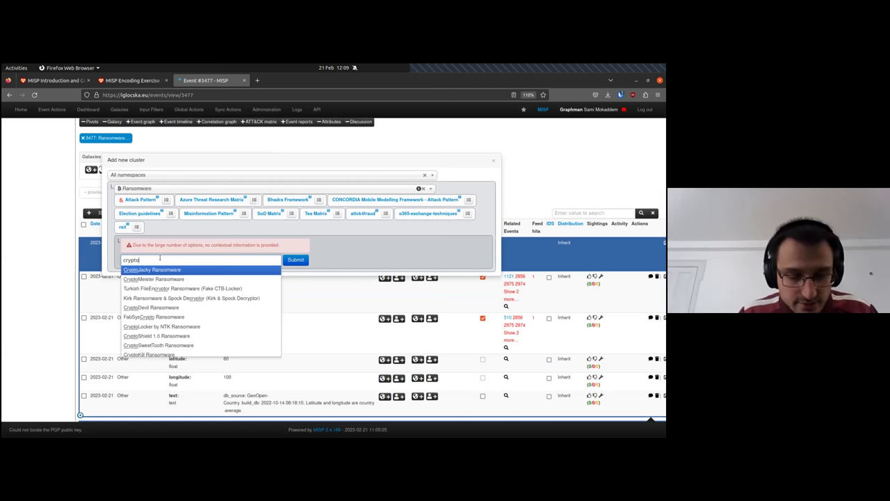
{"action": "type", "text": "lo"}
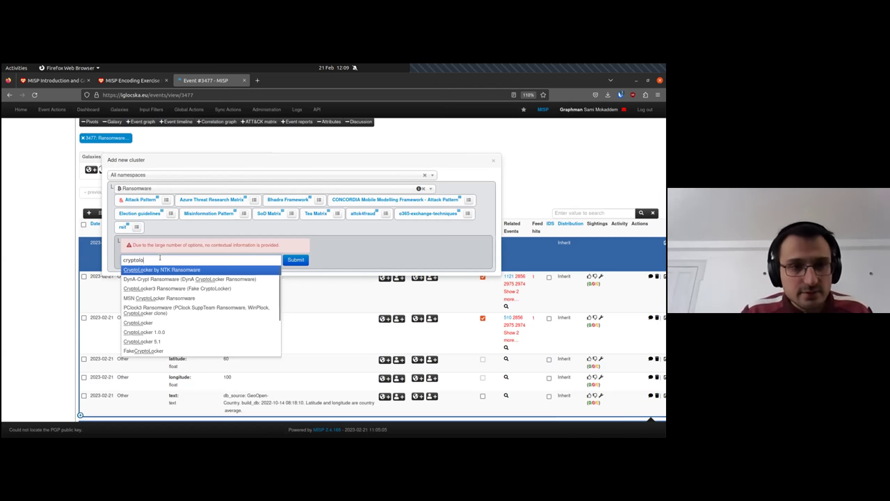
{"action": "left_click", "coordinate": [143, 324]}
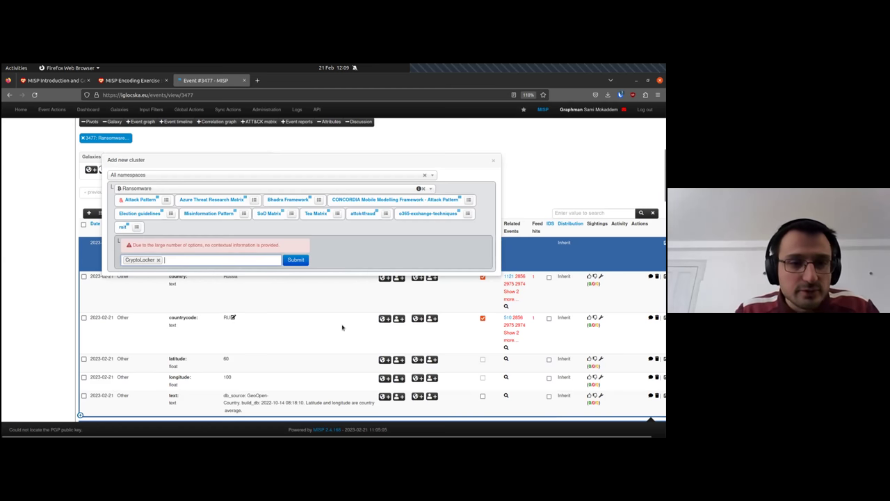
{"action": "left_click", "coordinate": [300, 261]}
{"action": "mouse_move", "coordinate": [122, 178]}
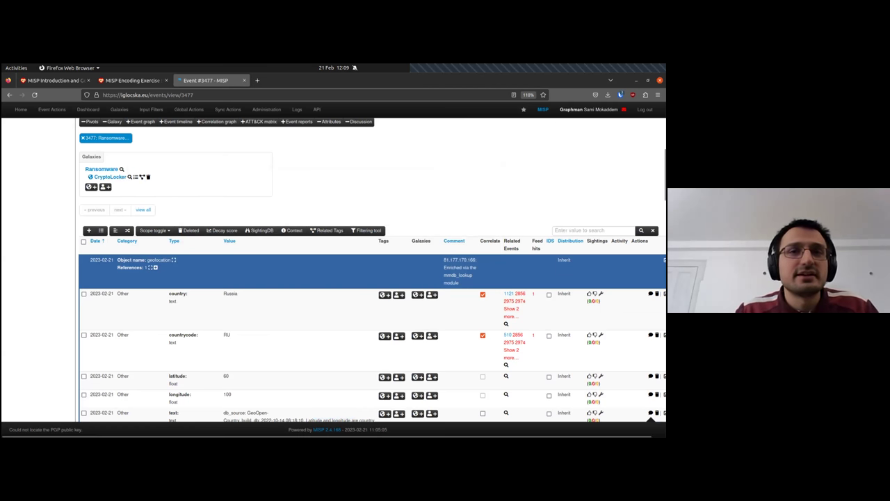
{"action": "left_click", "coordinate": [92, 186]}
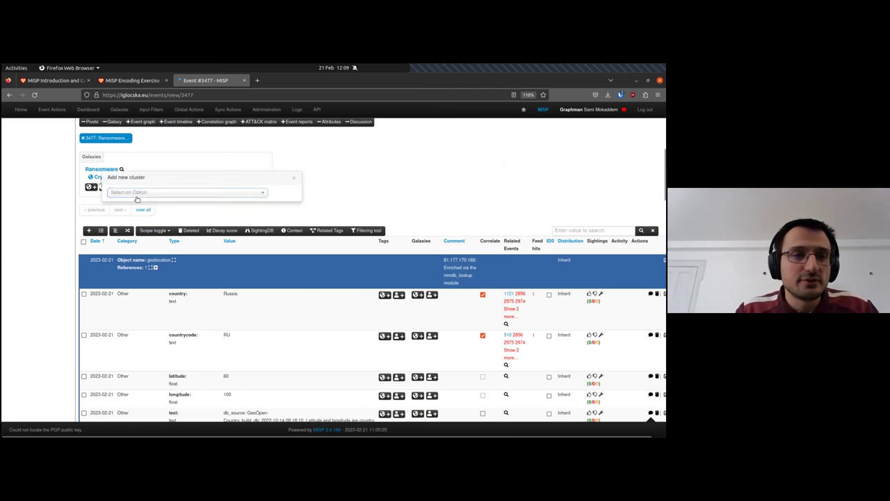
{"action": "left_click", "coordinate": [136, 193]}
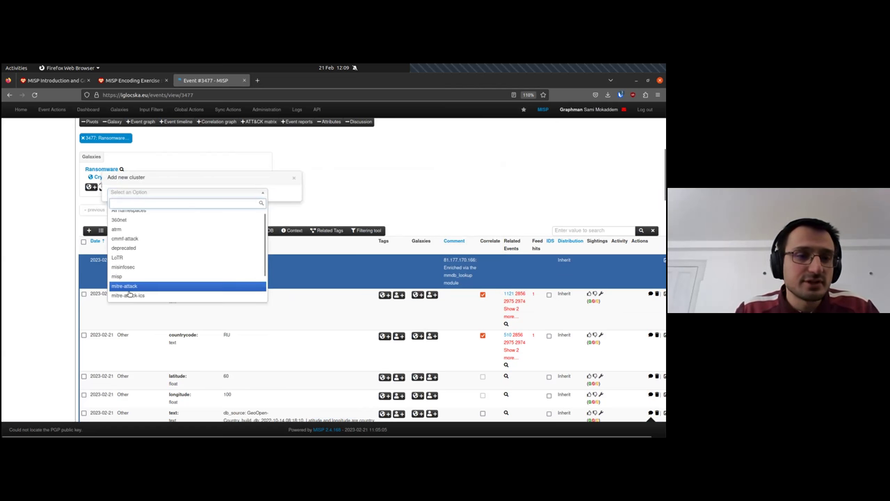
{"action": "left_click", "coordinate": [261, 292]}
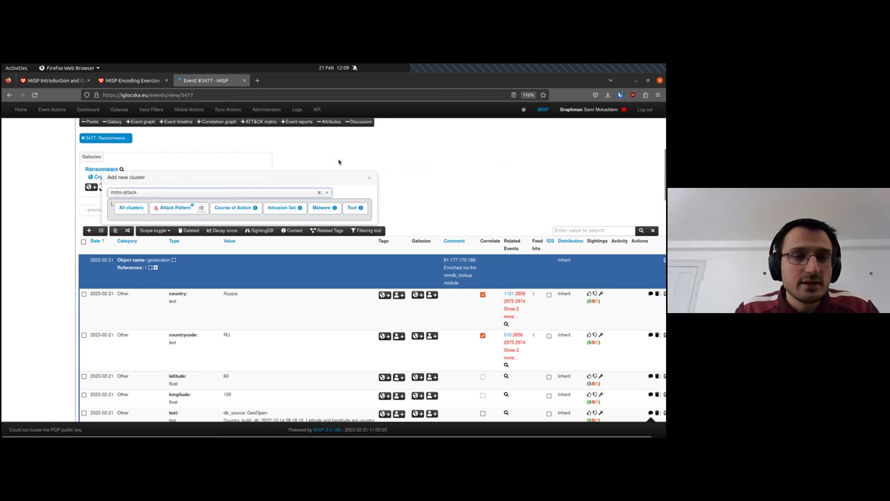
{"action": "left_click", "coordinate": [171, 210]}
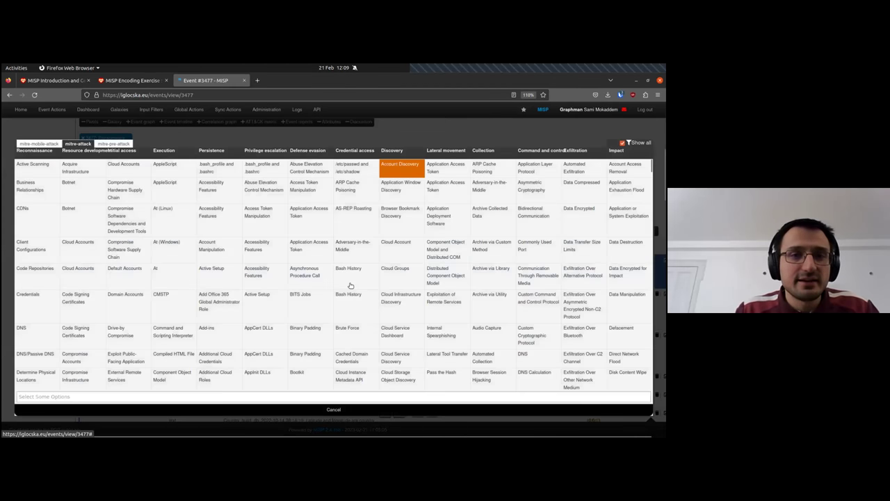
{"action": "left_click", "coordinate": [338, 410]}
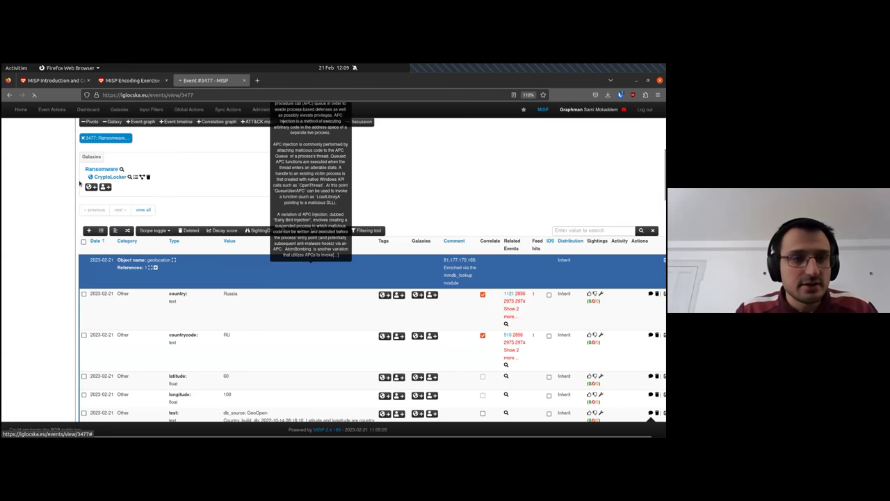
For a new global galaxy cluster, pick Registry Run Keys / Startup Folder - T1547.001 from the mitre-attack Attack Pattern list.
{"action": "left_click", "coordinate": [91, 198]}
{"action": "left_click", "coordinate": [139, 202]}
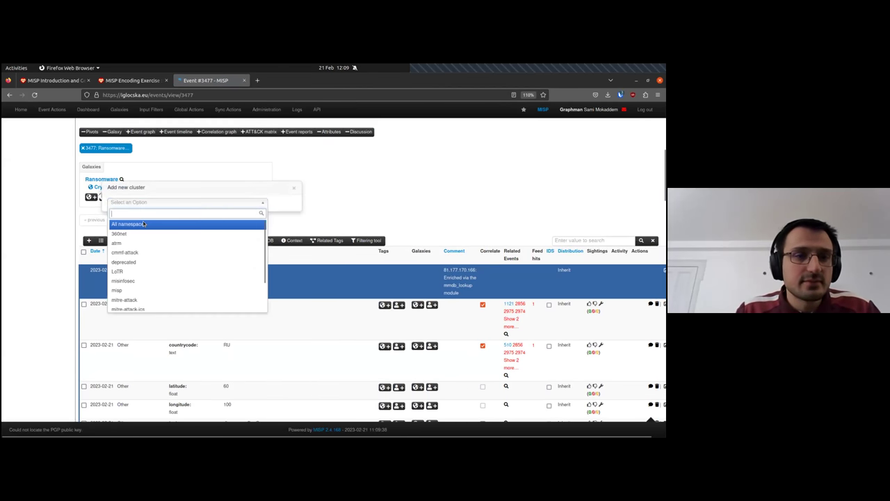
{"action": "left_click", "coordinate": [125, 299]}
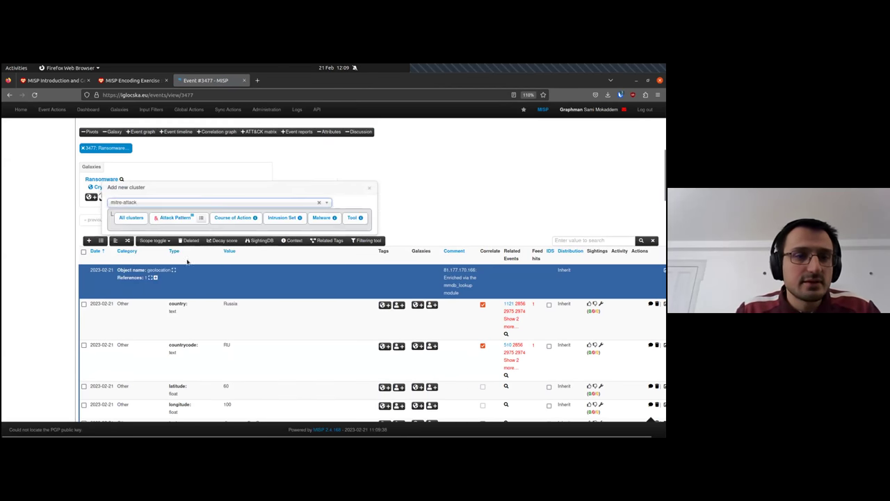
{"action": "left_click", "coordinate": [200, 221]}
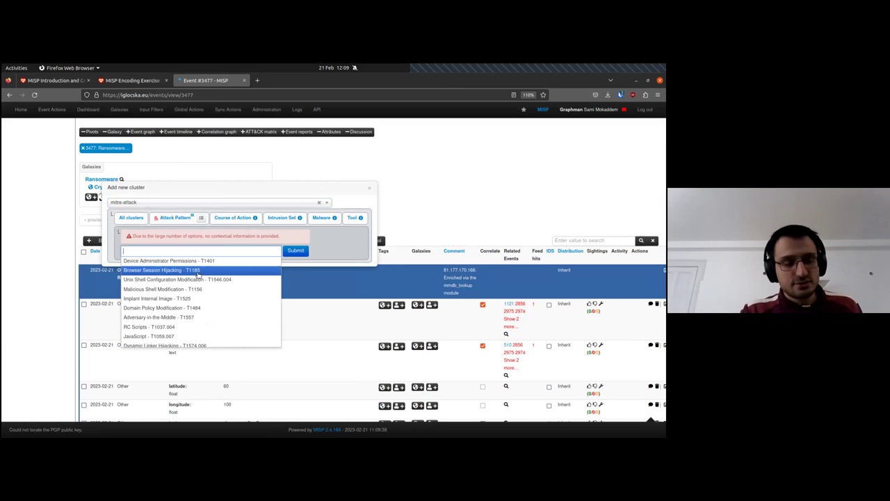
{"action": "type", "text": "registr"}
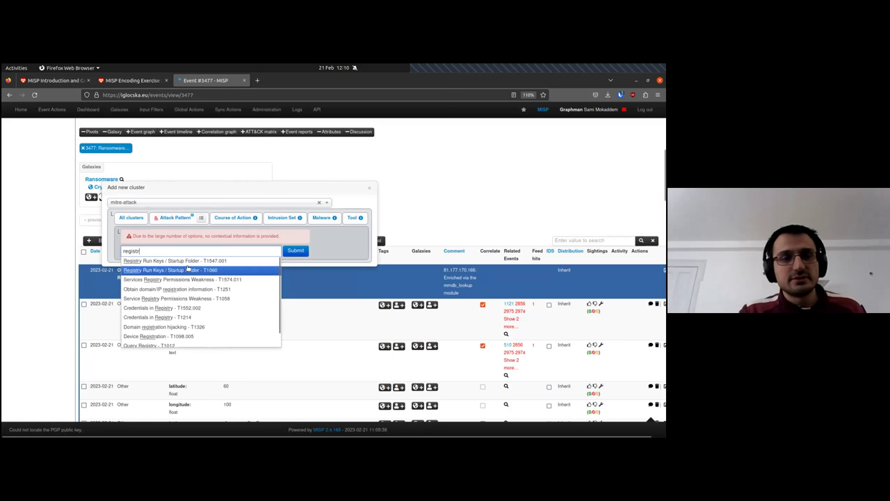
{"action": "type", "text": "y r"}
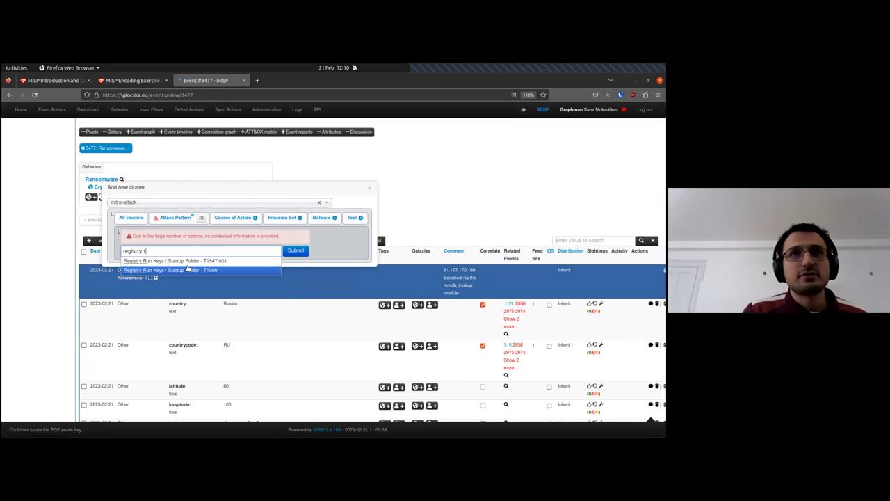
{"action": "left_click", "coordinate": [201, 261]}
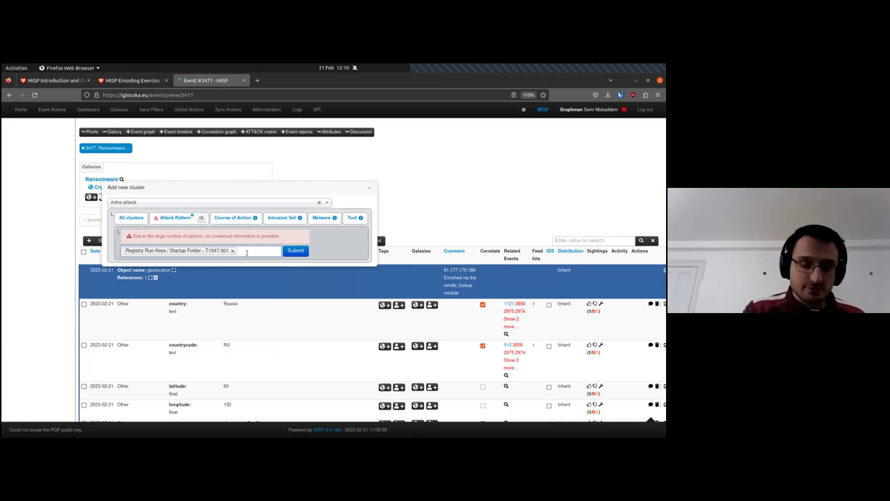
Include the attack pattern Spear phishing messages with malicious attachments - T1367 in the cluster selection.
{"action": "type", "text": "a"}
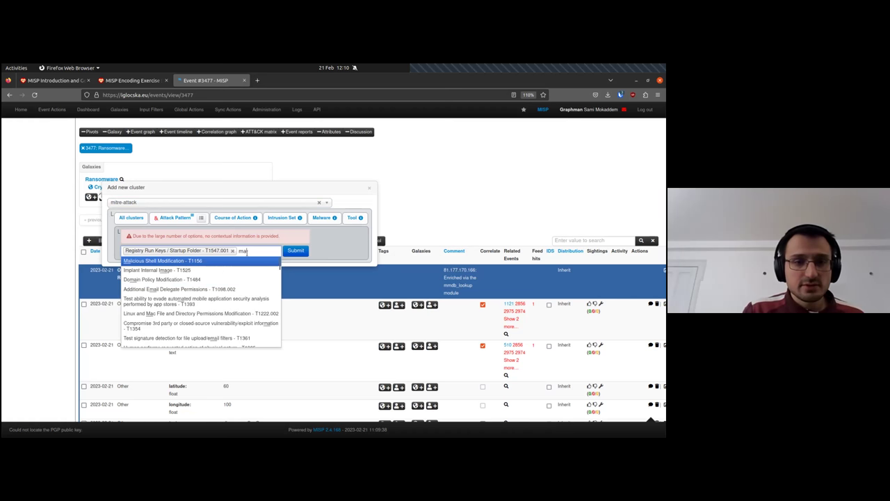
{"action": "key", "text": "BackSpace"}
{"action": "key", "text": "BackSpace"}
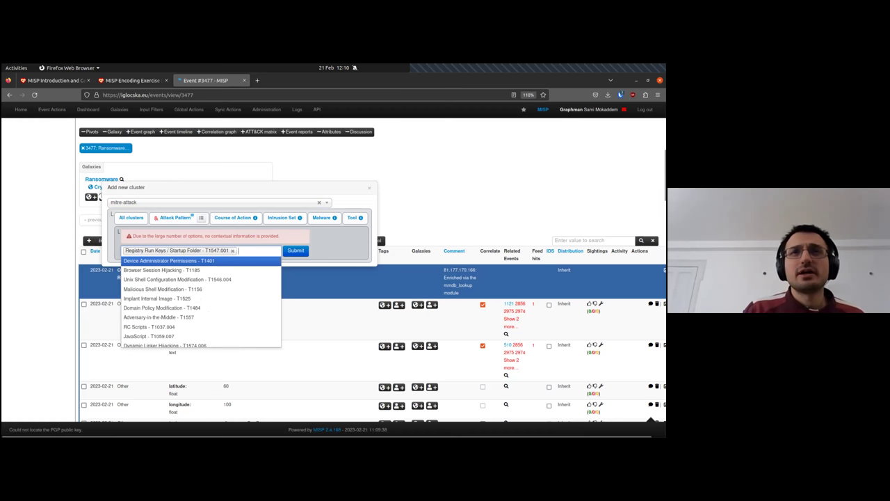
{"action": "type", "text": "spear"}
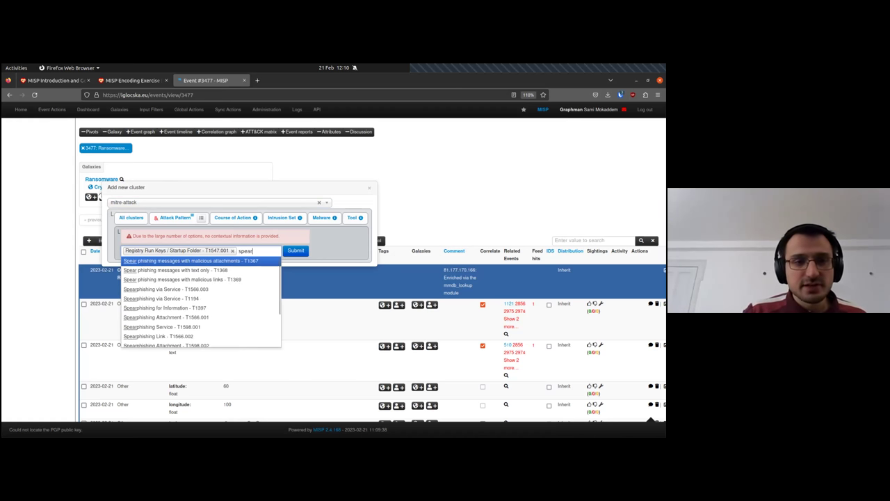
{"action": "left_click", "coordinate": [245, 260]}
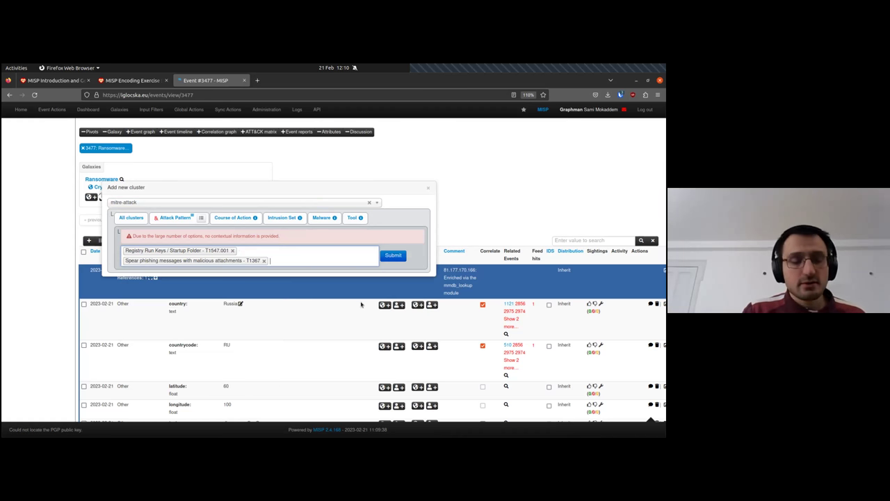
Find the encryption-related attack pattern Data Encrypted for Impact - T1486 and include it in the cluster selection.
{"action": "type", "text": "encrypt"}
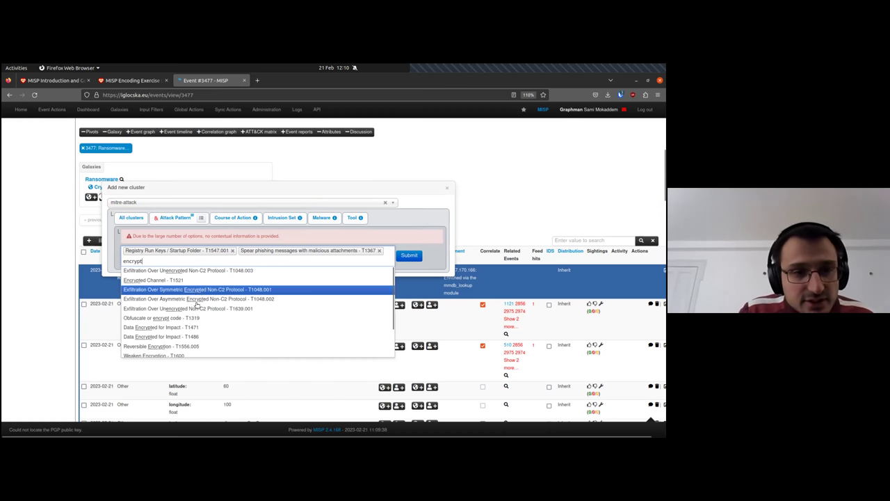
{"action": "left_click", "coordinate": [204, 338]}
{"action": "left_click", "coordinate": [212, 260]}
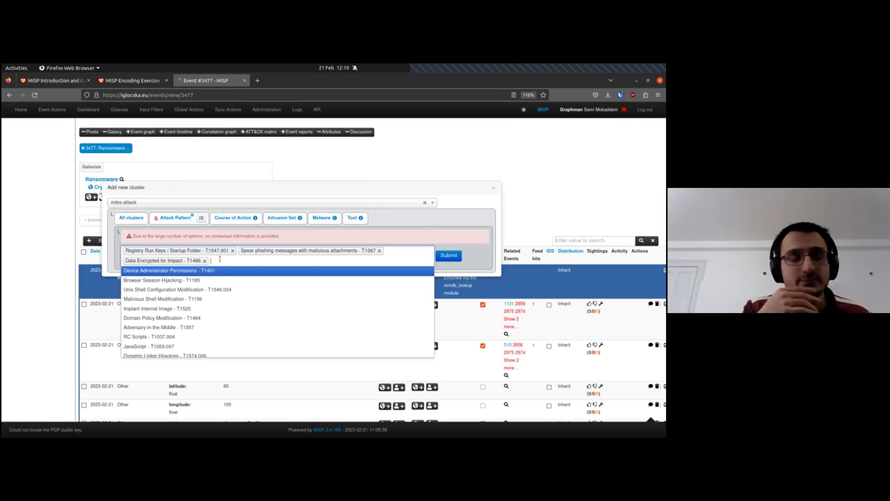
Include Asymmetric Cryptography - T1521.002 and Symmetric Cryptography - T1521.001 in the cluster selection, and clear the search text.
{"action": "type", "text": "crypto"}
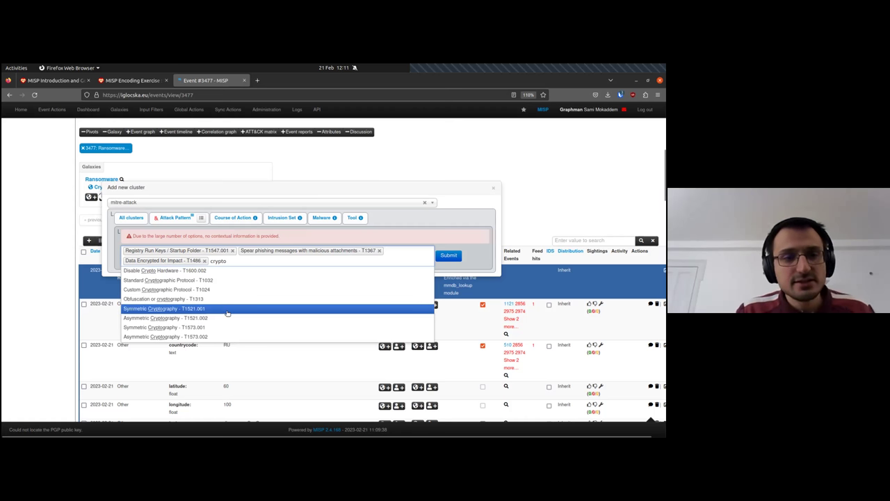
{"action": "left_click", "coordinate": [227, 318]}
{"action": "left_click", "coordinate": [227, 308]}
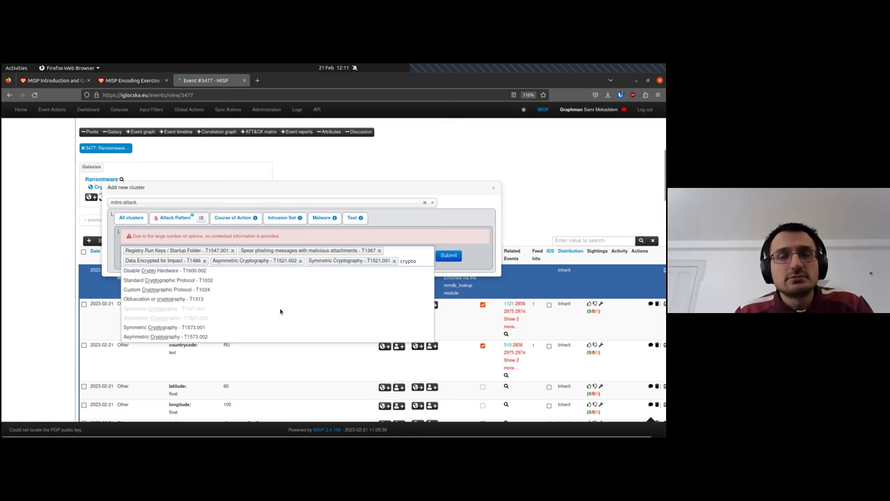
{"action": "key", "text": "BackSpace"}
{"action": "key", "text": "BackSpace"}
{"action": "key", "text": "BackSpace"}
{"action": "key", "text": "BackSpace"}
{"action": "key", "text": "BackSpace"}
{"action": "key", "text": "BackSpace"}
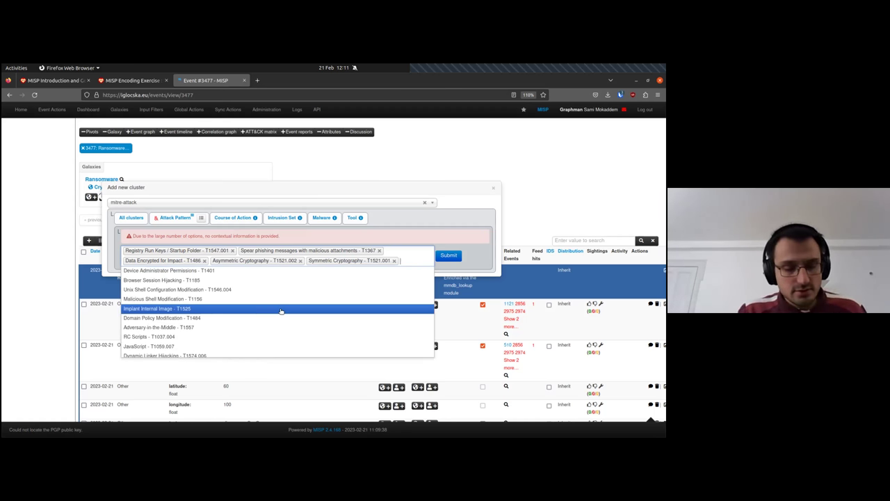
Include Botnet - T1584.005 in the selection and attach all chosen attack patterns to the event.
{"action": "type", "text": "bot"}
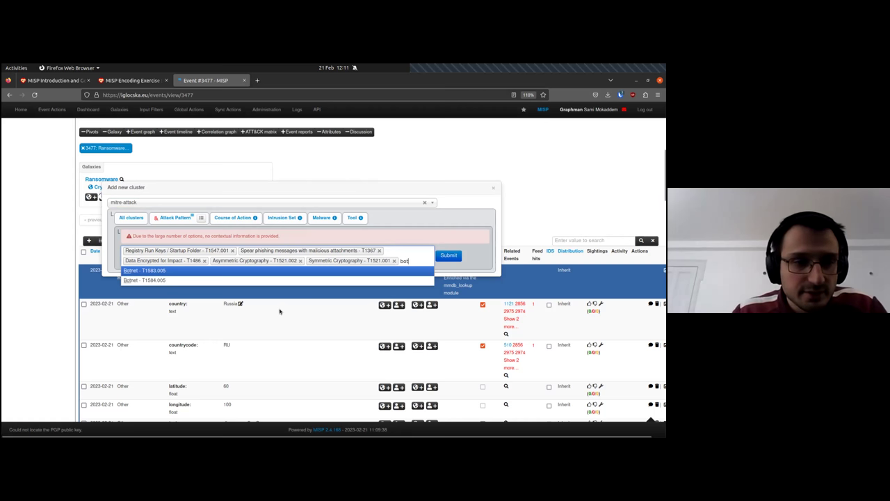
{"action": "left_click", "coordinate": [168, 279]}
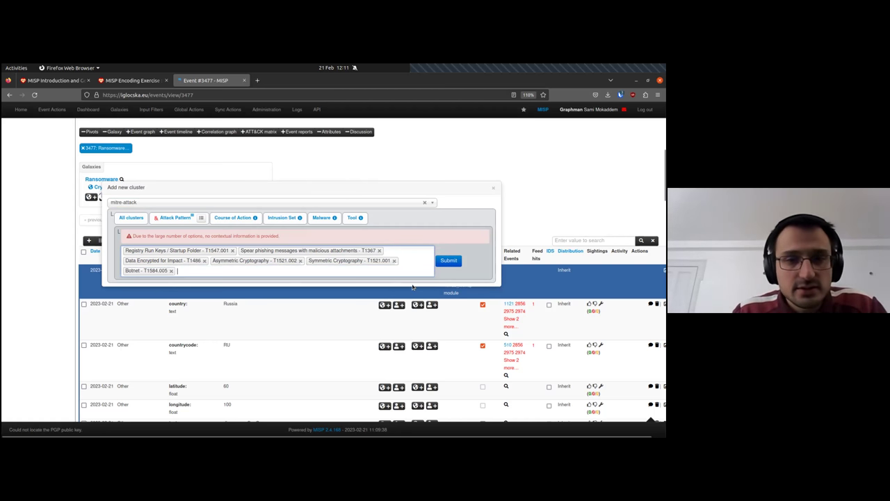
{"action": "left_click", "coordinate": [449, 261]}
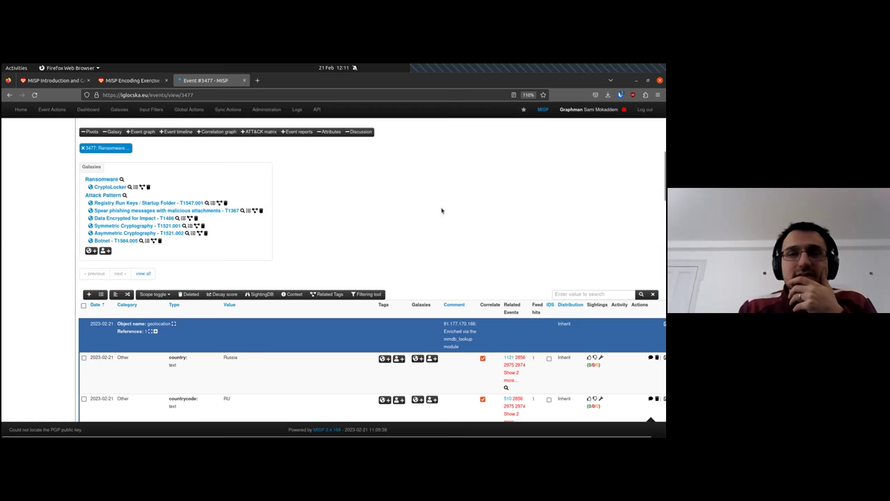
Review the attributes of the event's person, file, email, coin-address and crypto-material objects for ones needing contextual tags.
{"action": "scroll", "coordinate": [434, 250], "scroll_direction": "down", "scroll_amount": 5}
{"action": "scroll", "coordinate": [429, 248], "scroll_direction": "down", "scroll_amount": 1}
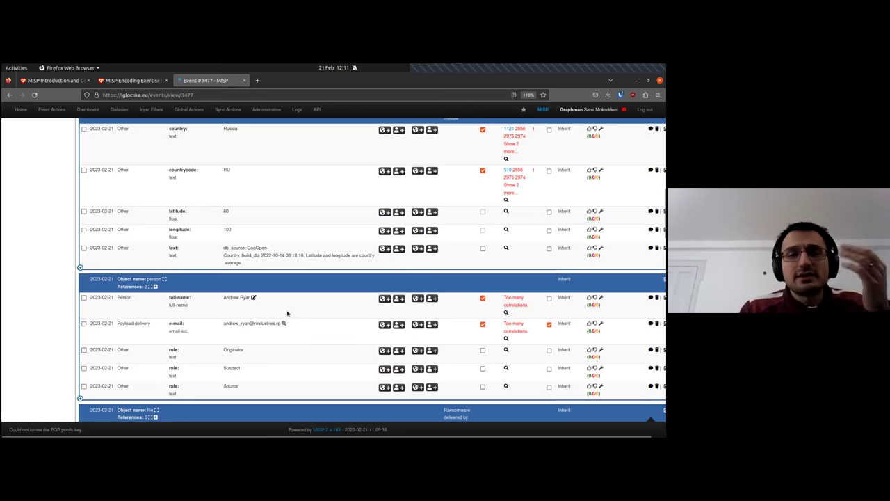
{"action": "scroll", "coordinate": [288, 312], "scroll_direction": "down", "scroll_amount": 4}
{"action": "scroll", "coordinate": [287, 313], "scroll_direction": "down", "scroll_amount": 3}
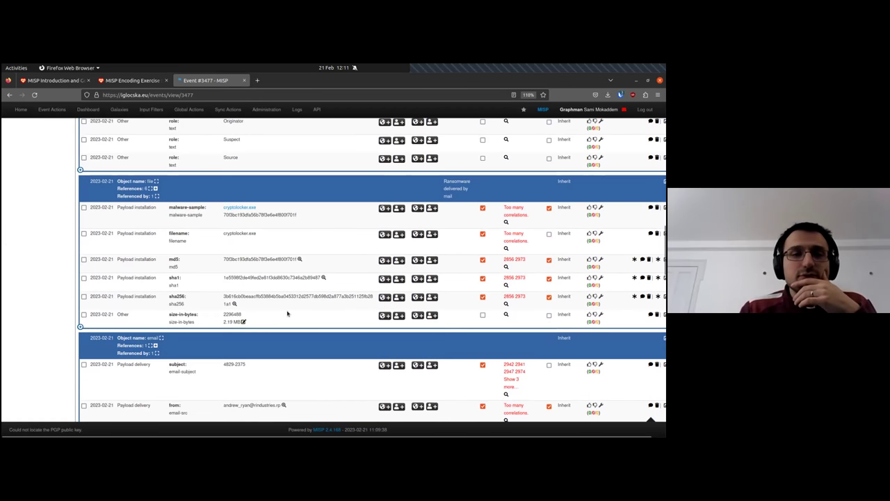
{"action": "scroll", "coordinate": [316, 221], "scroll_direction": "up", "scroll_amount": 1}
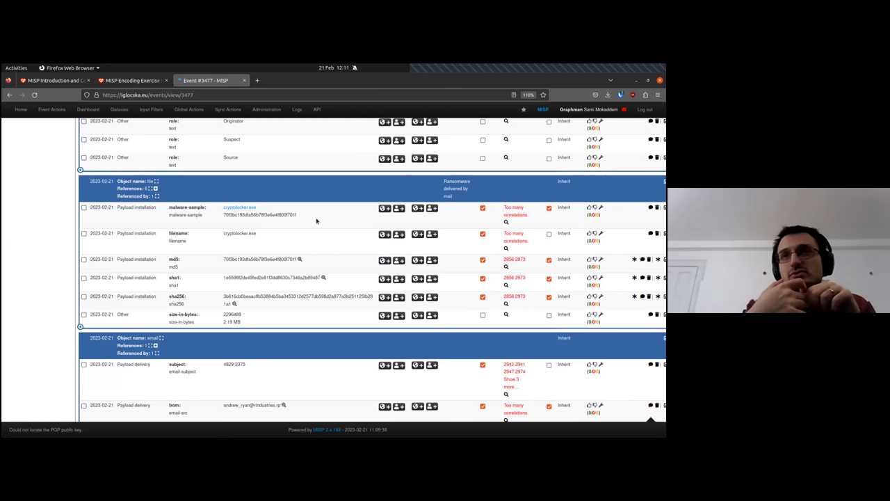
{"action": "scroll", "coordinate": [316, 221], "scroll_direction": "down", "scroll_amount": 3}
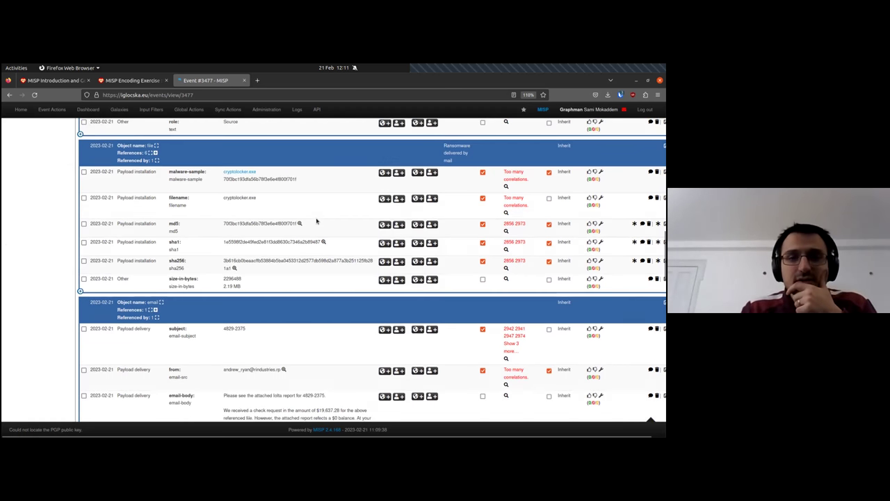
{"action": "scroll", "coordinate": [316, 221], "scroll_direction": "down", "scroll_amount": 3}
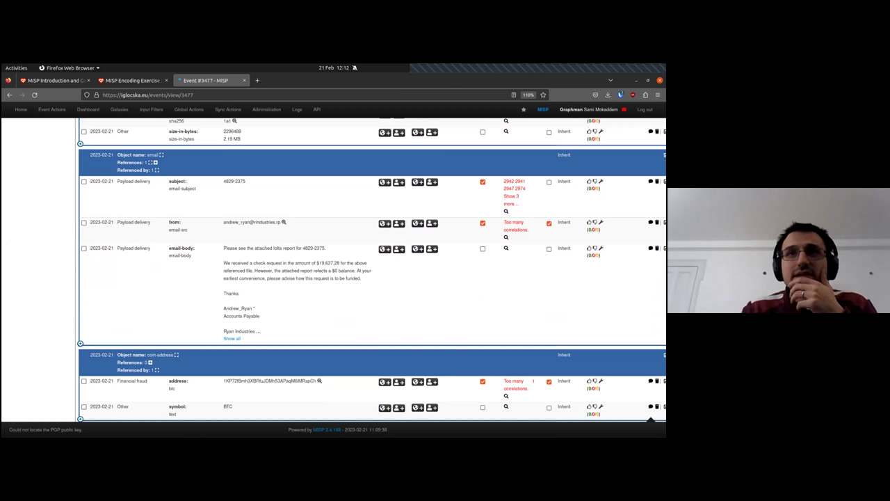
{"action": "scroll", "coordinate": [381, 193], "scroll_direction": "down", "scroll_amount": 7}
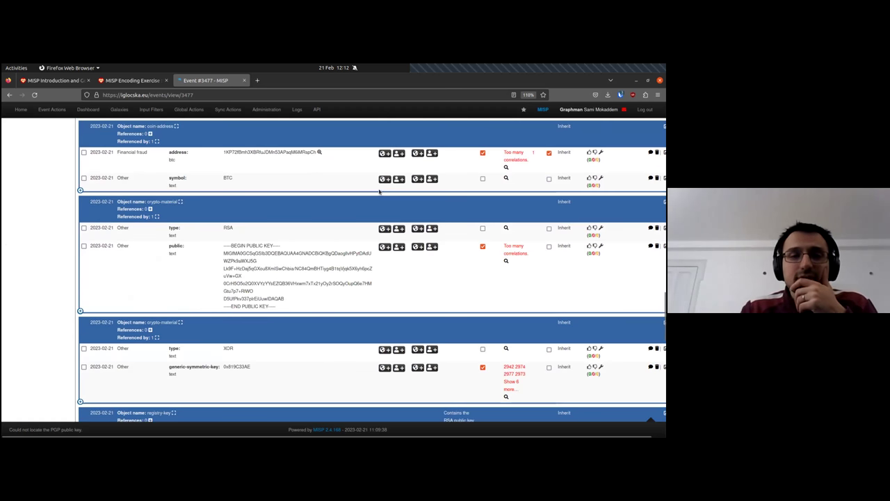
{"action": "scroll", "coordinate": [289, 158], "scroll_direction": "up", "scroll_amount": 5}
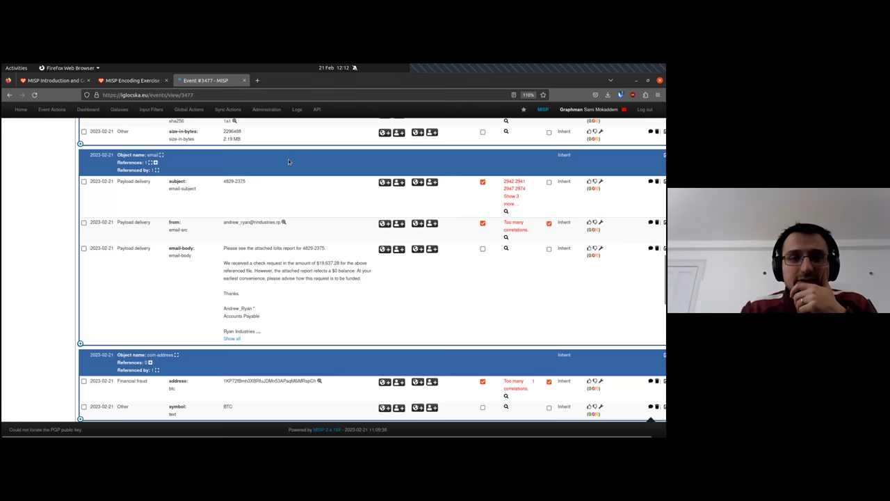
{"action": "scroll", "coordinate": [288, 159], "scroll_direction": "down", "scroll_amount": 5}
{"action": "scroll", "coordinate": [279, 163], "scroll_direction": "down", "scroll_amount": 3}
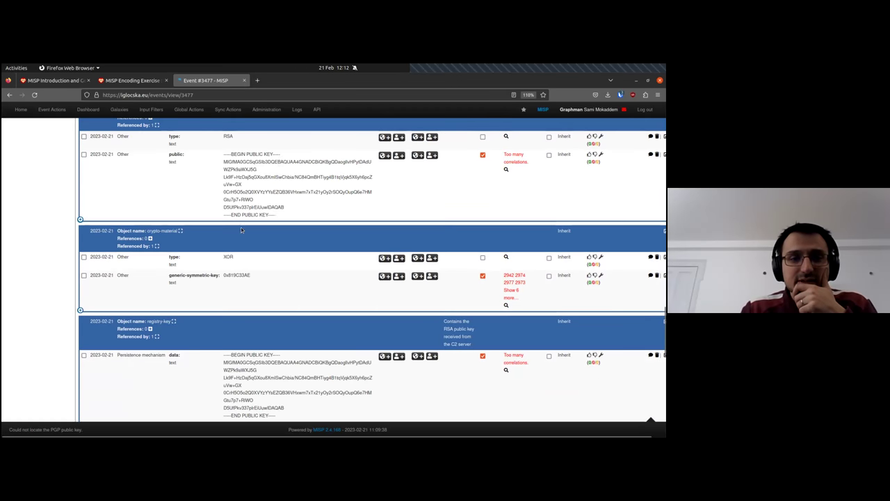
Tag the key attribute of the malware configuration registry-key object globally with collaborative-intelligence:request="extracted-malware-config".
{"action": "scroll", "coordinate": [244, 223], "scroll_direction": "down", "scroll_amount": 9}
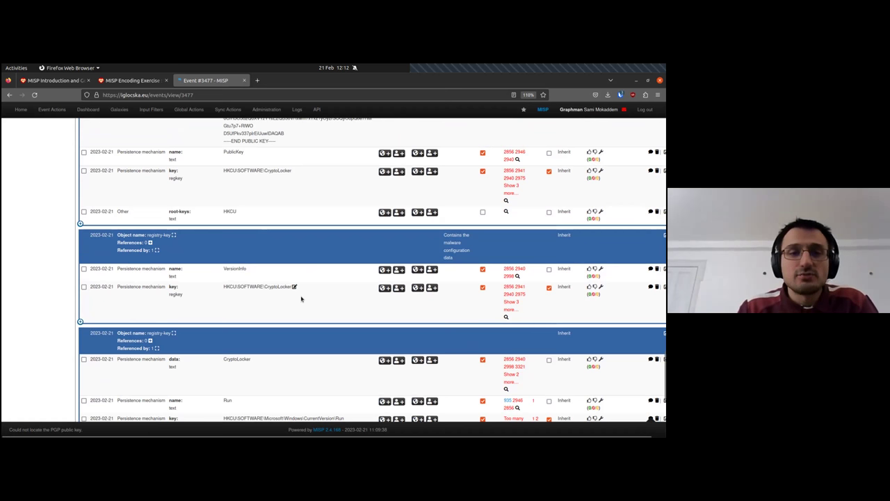
{"action": "left_click", "coordinate": [385, 290]}
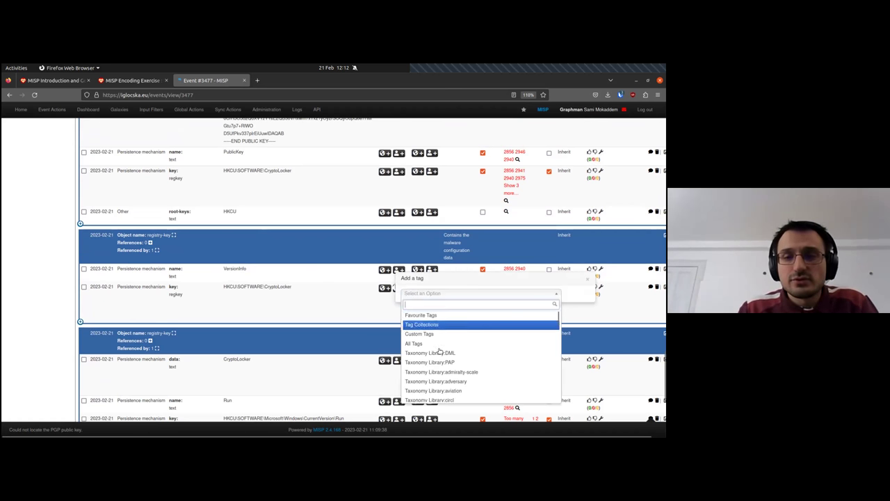
{"action": "left_click", "coordinate": [475, 364]}
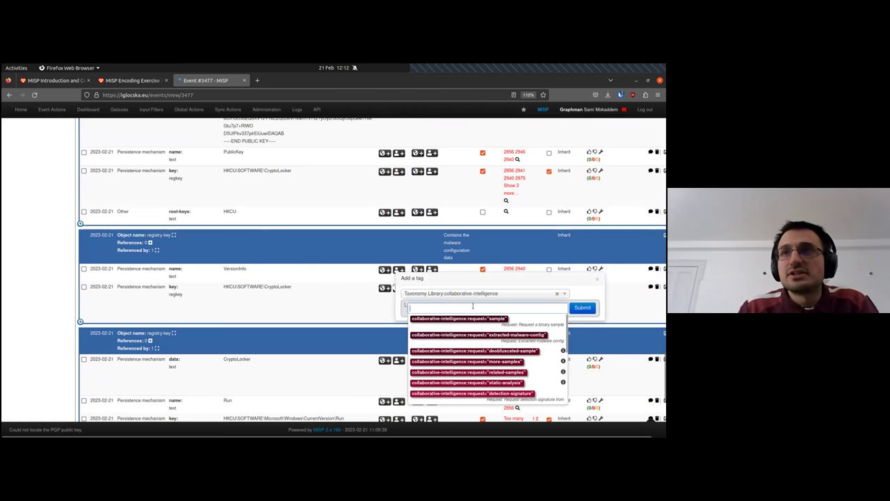
{"action": "left_click", "coordinate": [495, 339]}
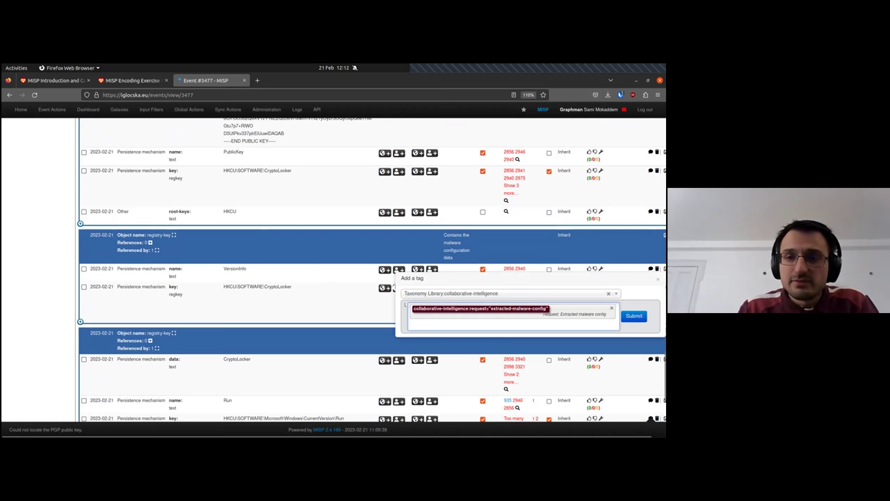
{"action": "left_click", "coordinate": [634, 316]}
Tag the ip-src attribute of the ip-port object globally with adversary:infrastructure-type="c2" from the adversary taxonomy.
{"action": "scroll", "coordinate": [232, 290], "scroll_direction": "down", "scroll_amount": 4}
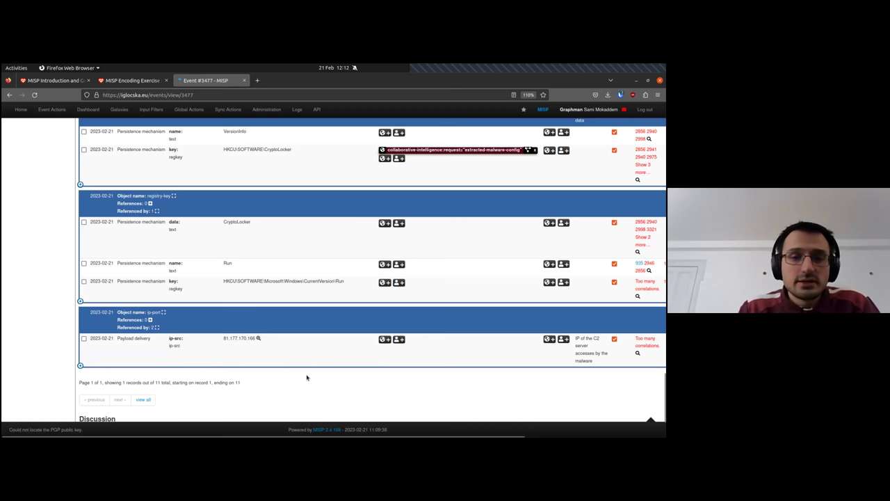
{"action": "left_click", "coordinate": [386, 340]}
{"action": "left_click", "coordinate": [457, 345]}
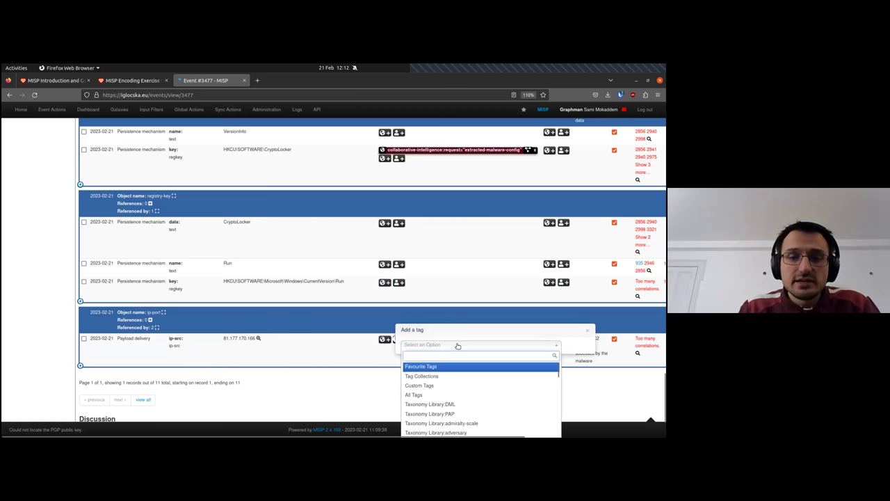
{"action": "scroll", "coordinate": [459, 396], "scroll_direction": "down", "scroll_amount": 1}
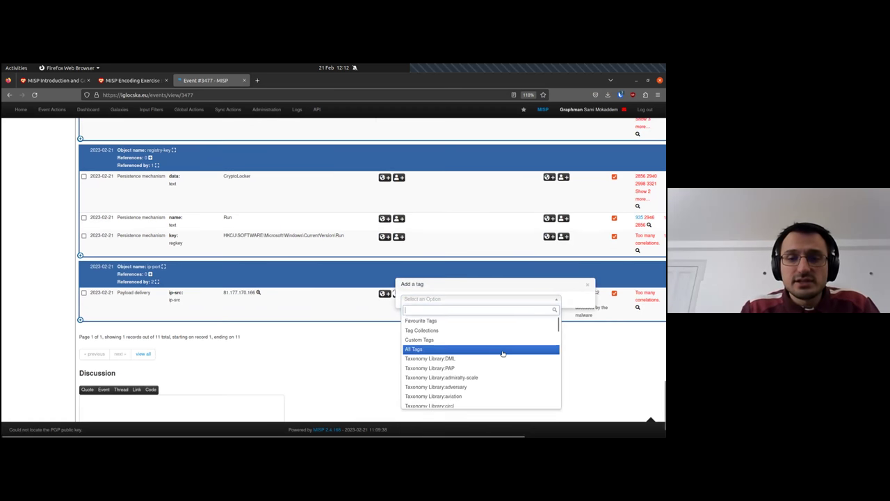
{"action": "left_click", "coordinate": [455, 387]}
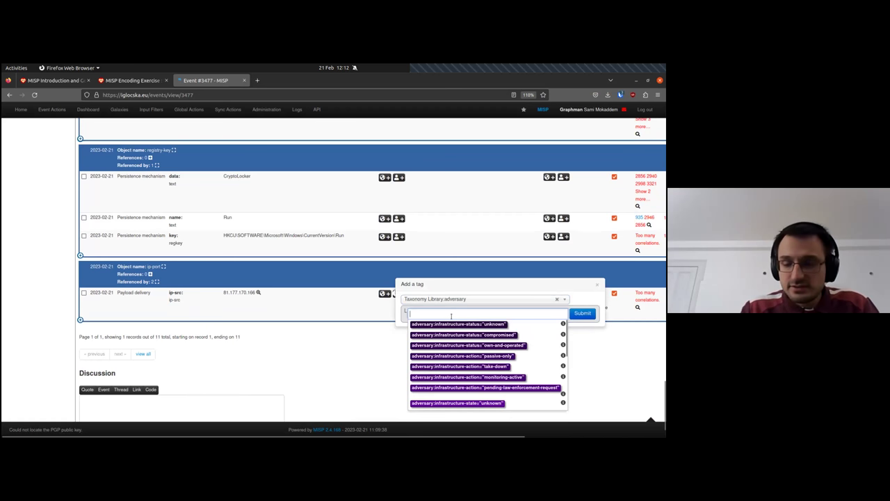
{"action": "type", "text": "c2"}
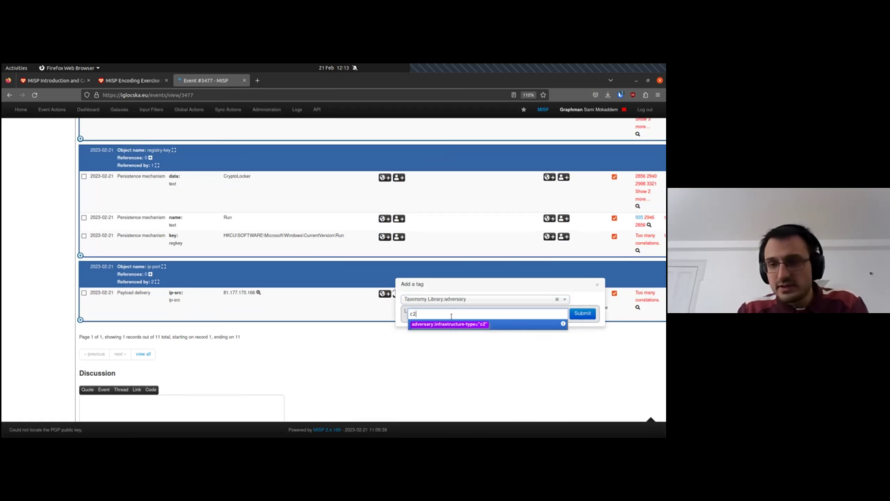
{"action": "left_click", "coordinate": [465, 324]}
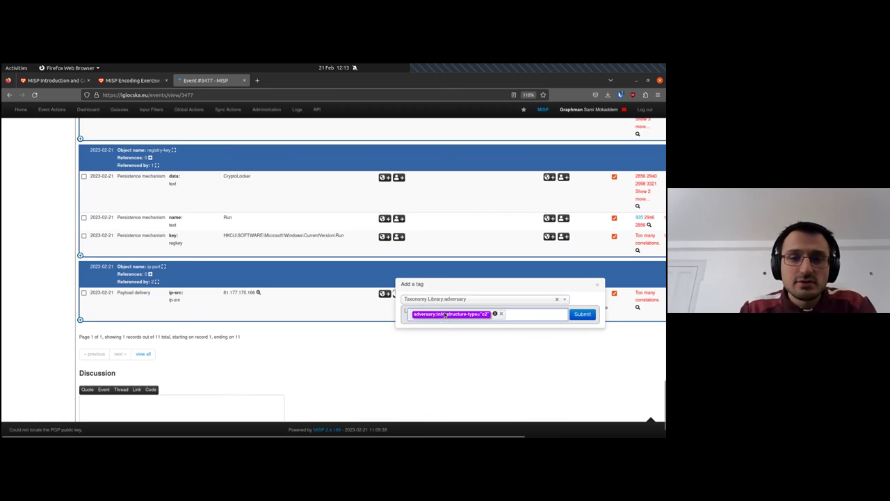
{"action": "left_click", "coordinate": [582, 314]}
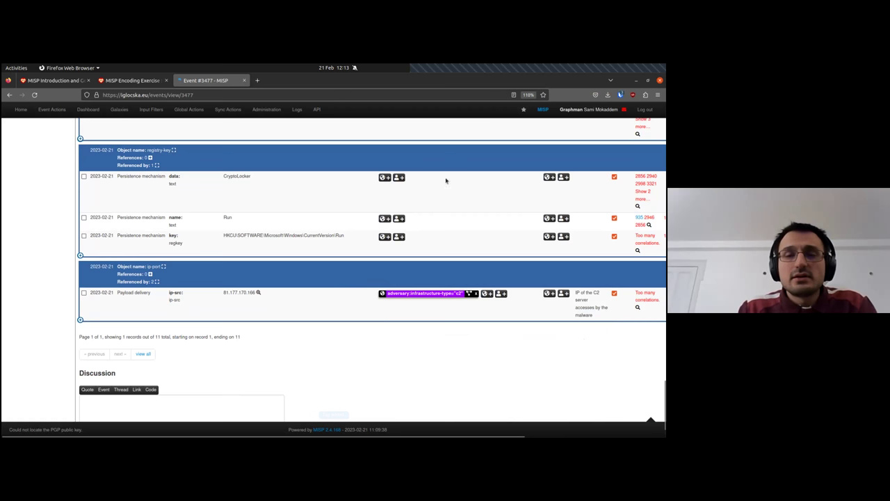
Tag the email-body attribute of the email object globally with ransomware:element="dropper" from the ransomware taxonomy.
{"action": "scroll", "coordinate": [447, 342], "scroll_direction": "up", "scroll_amount": 5}
{"action": "scroll", "coordinate": [447, 342], "scroll_direction": "up", "scroll_amount": 5}
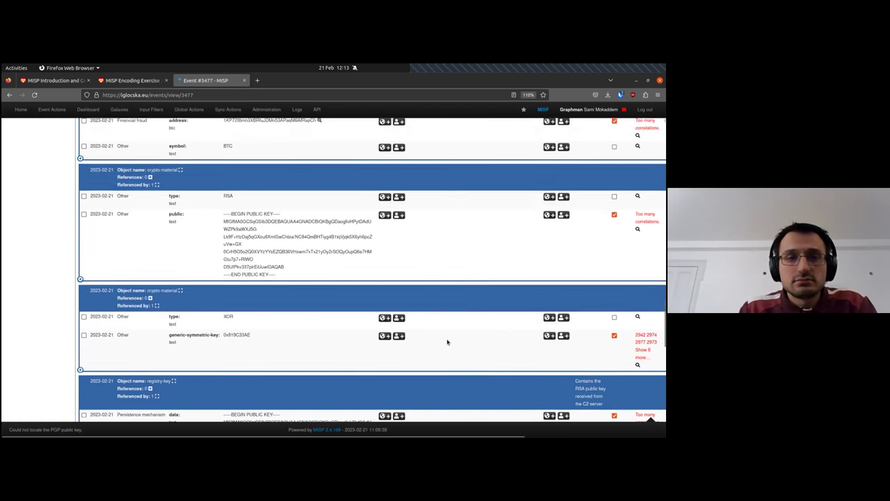
{"action": "scroll", "coordinate": [447, 341], "scroll_direction": "up", "scroll_amount": 3}
{"action": "scroll", "coordinate": [447, 342], "scroll_direction": "down", "scroll_amount": 4}
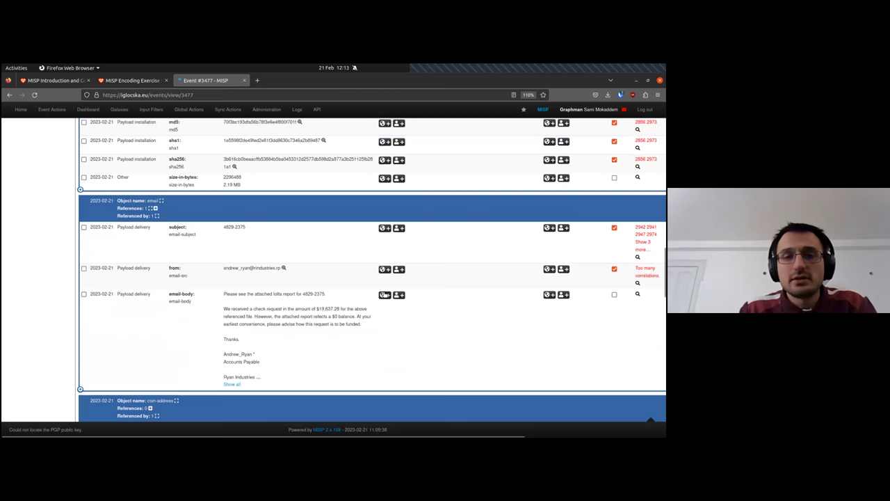
{"action": "left_click", "coordinate": [383, 294]}
{"action": "left_click", "coordinate": [436, 301]}
{"action": "scroll", "coordinate": [464, 362], "scroll_direction": "down", "scroll_amount": 8}
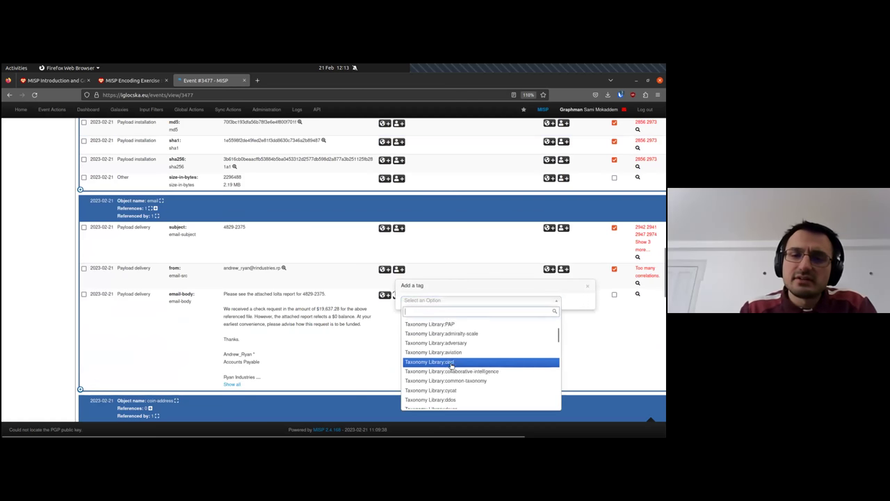
{"action": "scroll", "coordinate": [465, 363], "scroll_direction": "down", "scroll_amount": 6}
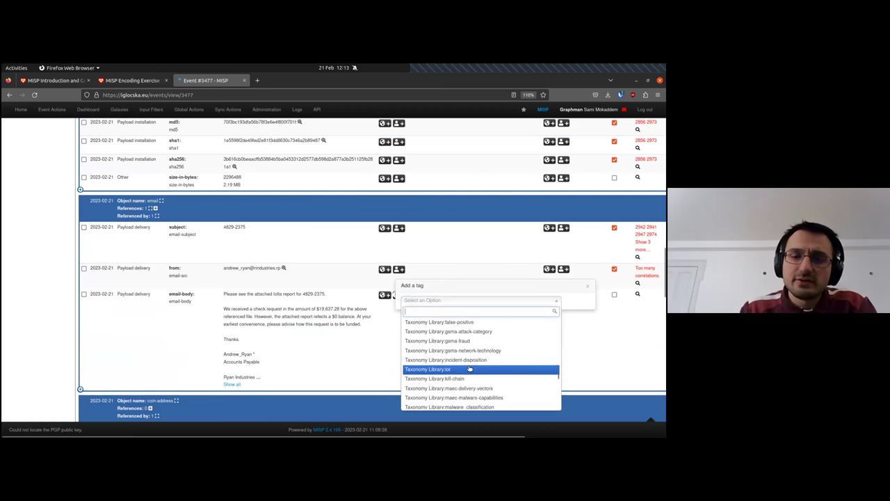
{"action": "type", "text": "rans"}
{"action": "left_click", "coordinate": [467, 323]}
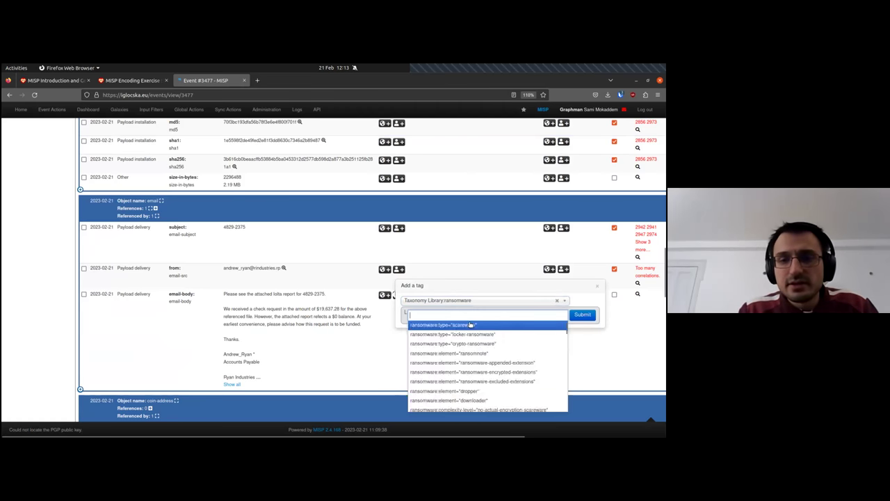
{"action": "type", "text": "dro"}
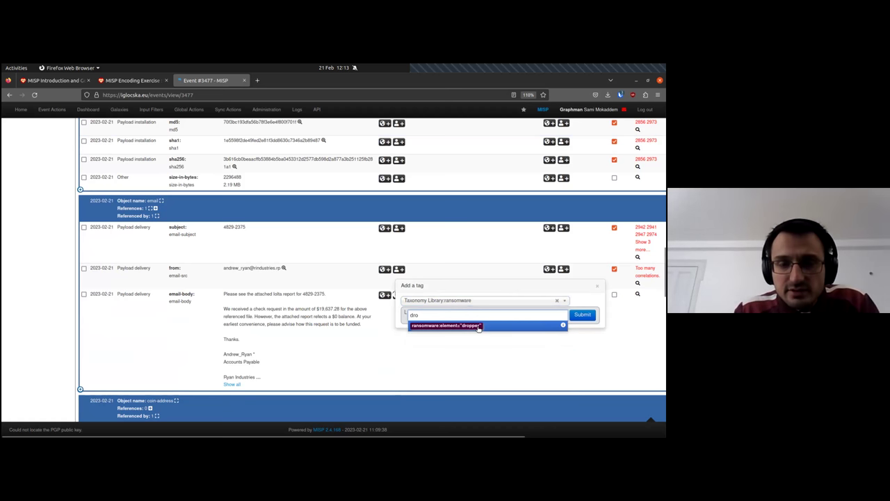
{"action": "left_click", "coordinate": [479, 326]}
{"action": "left_click", "coordinate": [579, 315]}
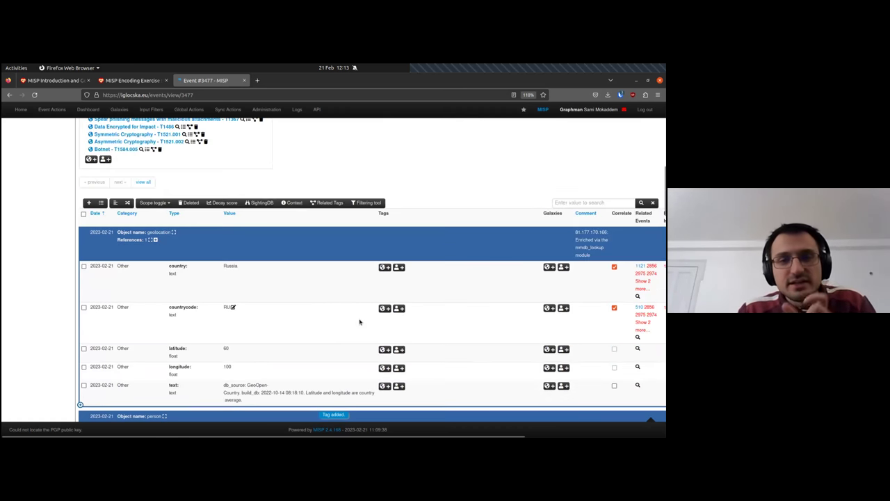
{"action": "scroll", "coordinate": [396, 290], "scroll_direction": "up", "scroll_amount": 5}
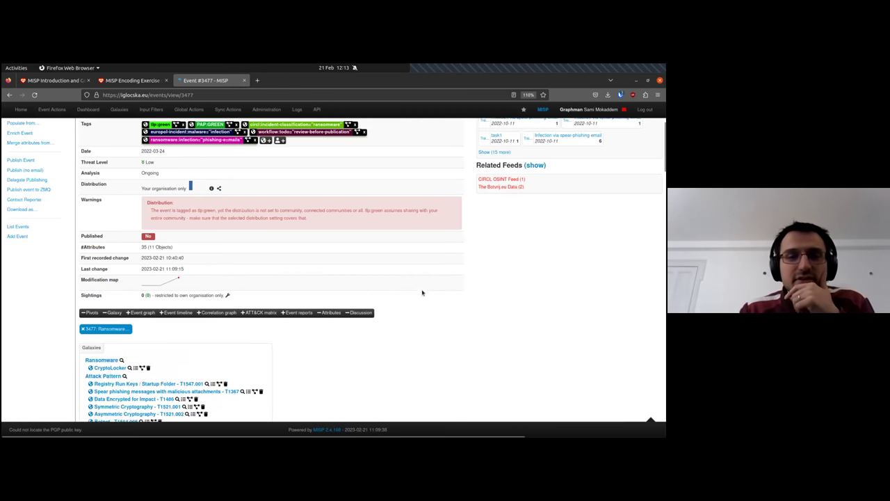
Check the remaining items in the exercise's task list and copy the exercise document's Chronology section.
{"action": "scroll", "coordinate": [421, 293], "scroll_direction": "down", "scroll_amount": 4}
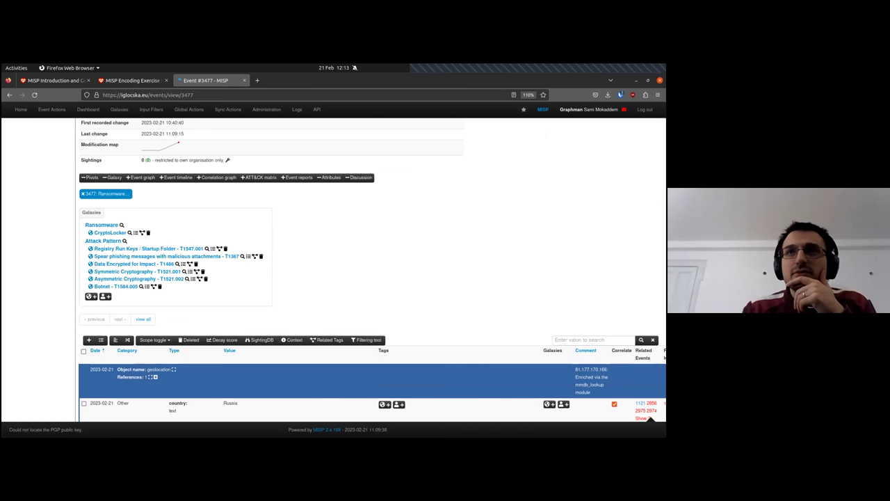
{"action": "left_click", "coordinate": [142, 82]}
{"action": "left_click_drag", "start_coordinate": [241, 410], "coordinate": [355, 408]}
{"action": "left_click", "coordinate": [234, 413]}
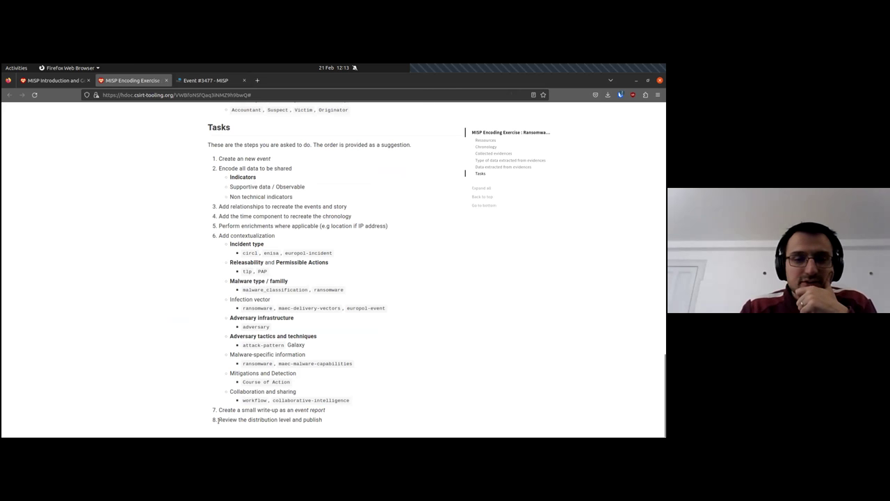
{"action": "left_click", "coordinate": [197, 81]}
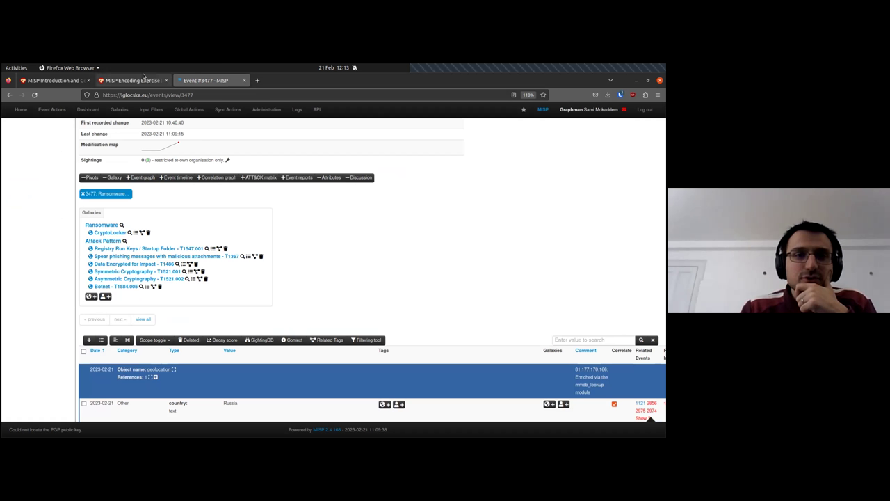
{"action": "left_click", "coordinate": [136, 80]}
{"action": "scroll", "coordinate": [291, 269], "scroll_direction": "up", "scroll_amount": 5}
{"action": "scroll", "coordinate": [292, 271], "scroll_direction": "up", "scroll_amount": 15}
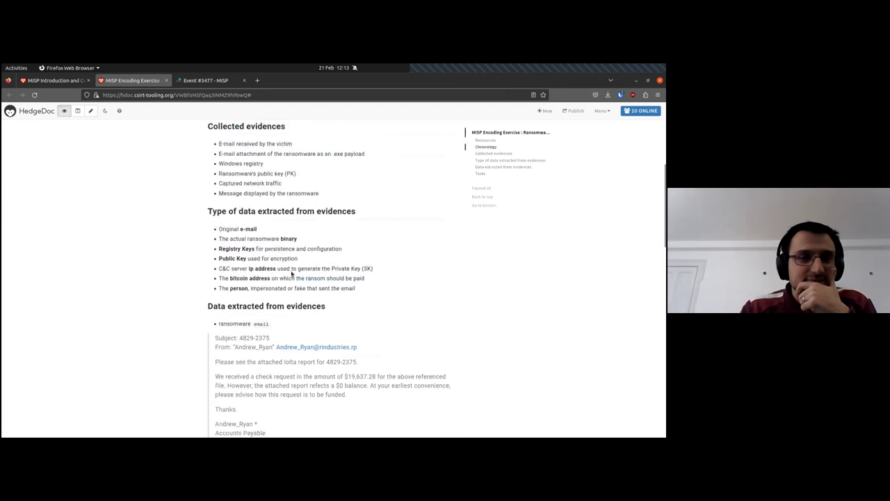
{"action": "left_click_drag", "start_coordinate": [208, 262], "coordinate": [378, 339]}
{"action": "left_click_drag", "start_coordinate": [209, 356], "coordinate": [367, 338]}
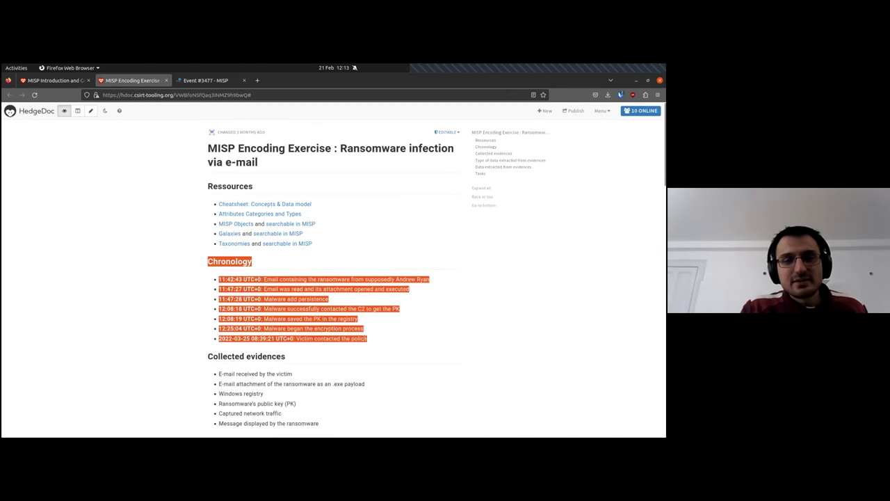
Add an event report named "Executive summary" to the event, with the copied chronology as its content.
{"action": "left_click", "coordinate": [205, 81]}
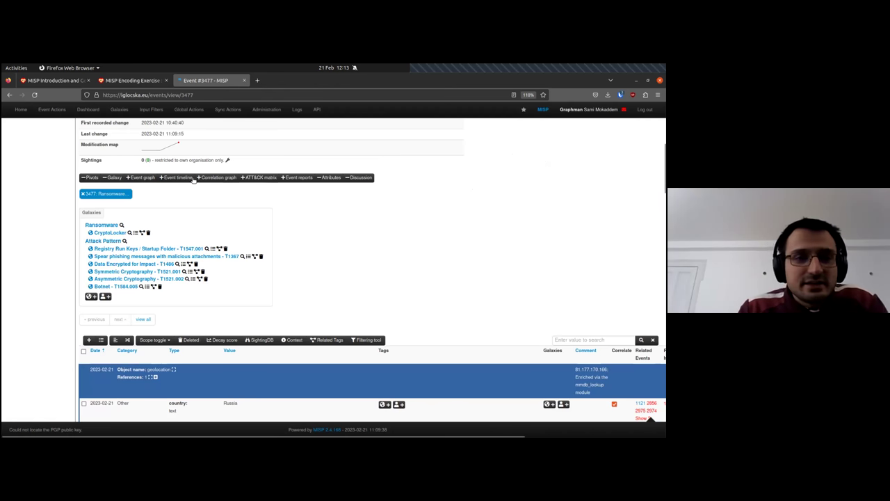
{"action": "left_click", "coordinate": [297, 178]}
{"action": "left_click", "coordinate": [113, 332]}
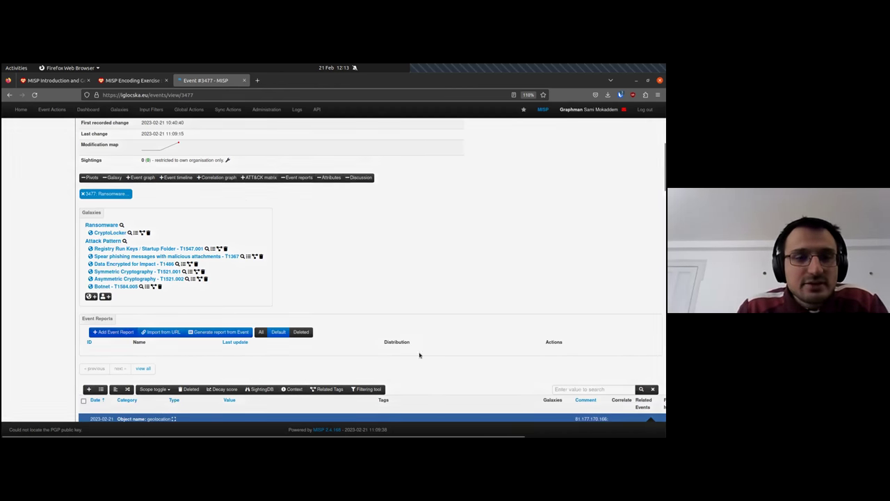
{"action": "left_click", "coordinate": [267, 175]}
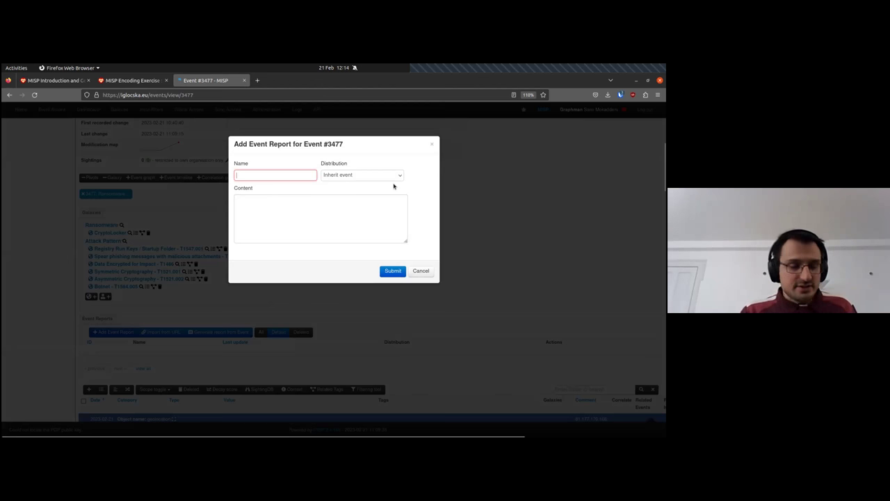
{"action": "type", "text": "Execu"}
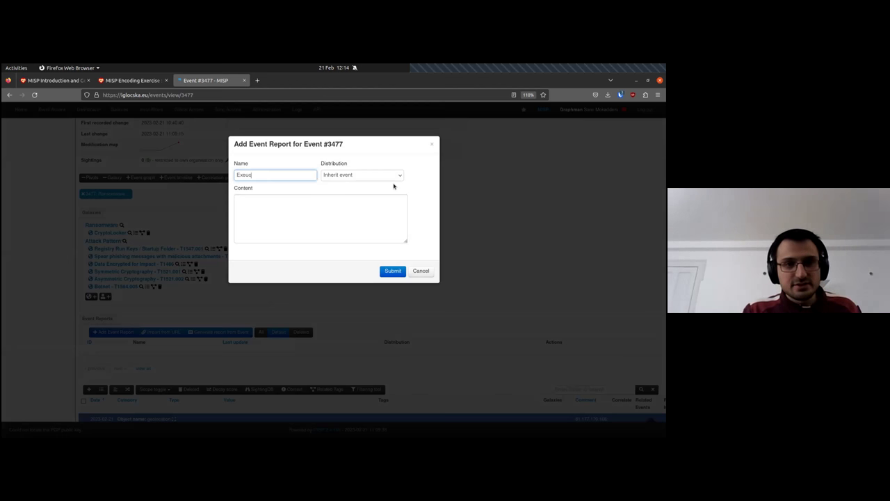
{"action": "type", "text": "c"}
{"action": "key", "text": "Down"}
{"action": "key", "text": "Return"}
{"action": "key", "text": "BackSpace"}
{"action": "key", "text": "BackSpace"}
{"action": "key", "text": "BackSpace"}
{"action": "key", "text": "BackSpace"}
{"action": "key", "text": "BackSpace"}
{"action": "key", "text": "BackSpace"}
{"action": "key", "text": "BackSpace"}
{"action": "key", "text": "BackSpace"}
{"action": "key", "text": "BackSpace"}
{"action": "key", "text": "BackSpace"}
{"action": "key", "text": "BackSpace"}
{"action": "key", "text": "BackSpace"}
{"action": "key", "text": "BackSpace"}
{"action": "left_click", "coordinate": [369, 217]}
{"action": "key", "text": "ctrl+v"}
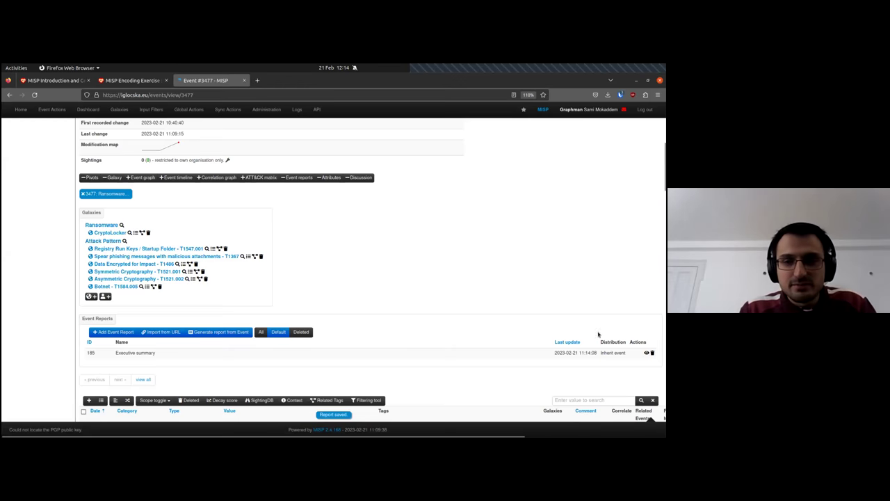
Edit the Executive summary report in split-screen view, replacing the indent of each of the seven chronology lines with a "- " list bullet.
{"action": "left_click", "coordinate": [646, 355]}
{"action": "left_click", "coordinate": [127, 207]}
{"action": "left_click_drag", "start_coordinate": [105, 248], "coordinate": [88, 251]}
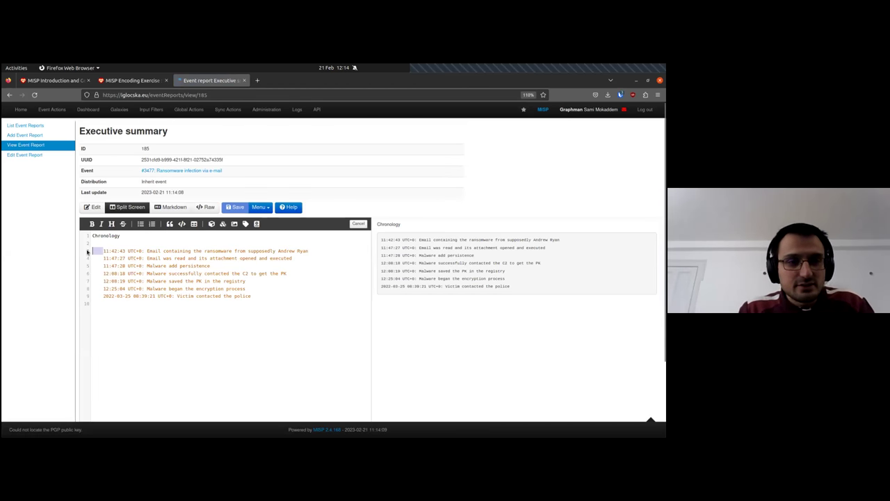
{"action": "type", "text": "-"}
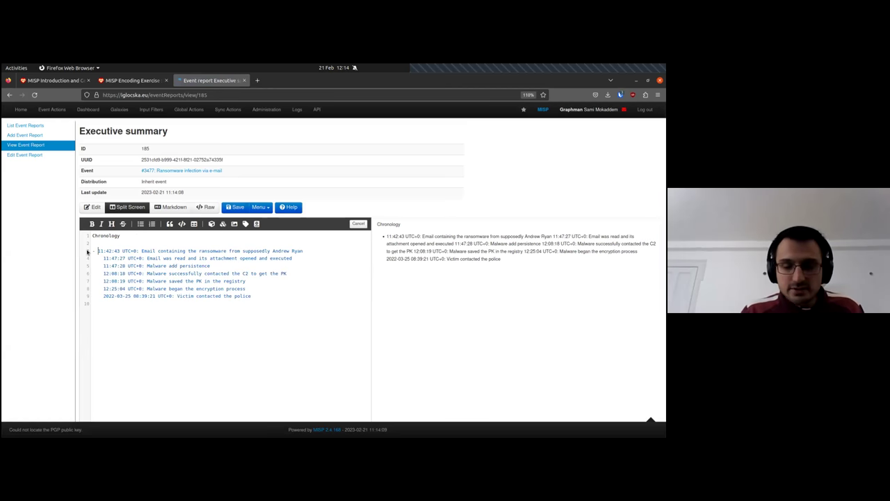
{"action": "key", "text": "shift+Home"}
{"action": "type", "text": "-"}
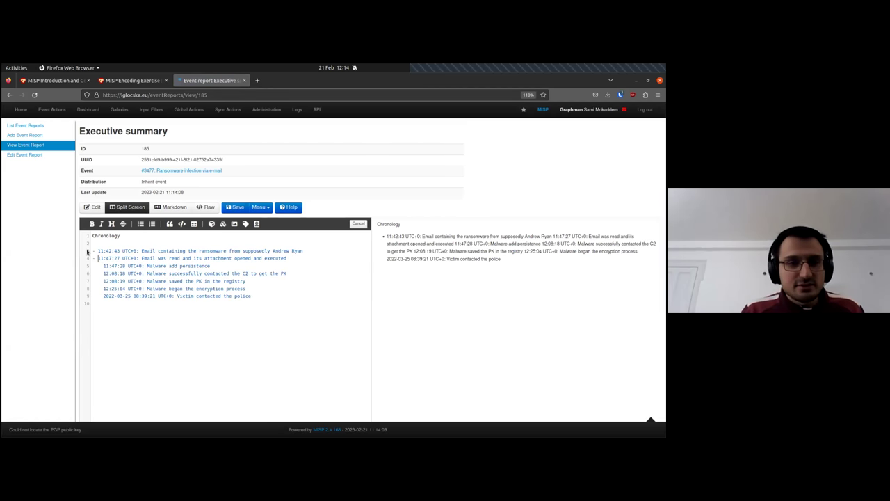
{"action": "key", "text": "Down"}
{"action": "key", "text": "shift+Home"}
{"action": "type", "text": "-"}
{"action": "key", "text": "Down"}
{"action": "key", "text": "shift+Home"}
{"action": "type", "text": "-"}
{"action": "key", "text": "Down"}
{"action": "key", "text": "shift+Home"}
{"action": "type", "text": "-"}
{"action": "key", "text": "Down"}
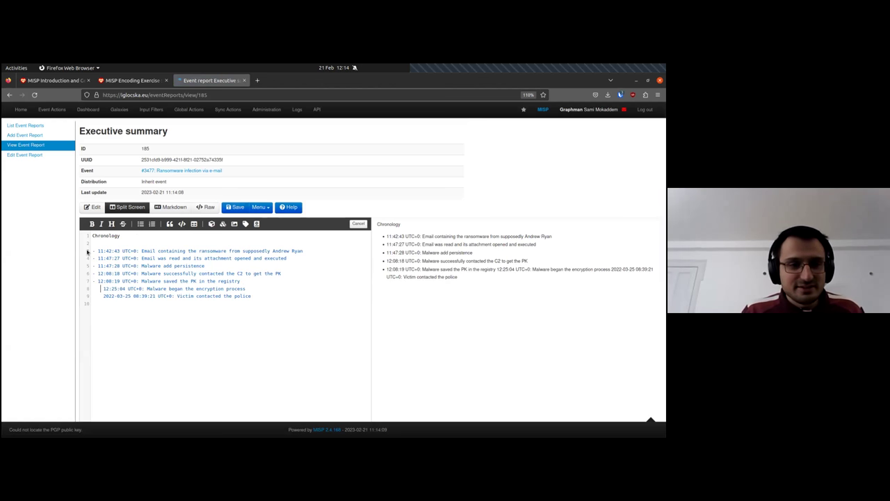
{"action": "key", "text": "shift+Home"}
{"action": "type", "text": "-"}
{"action": "key", "text": "Down"}
{"action": "key", "text": "shift+Home"}
{"action": "type", "text": "- "}
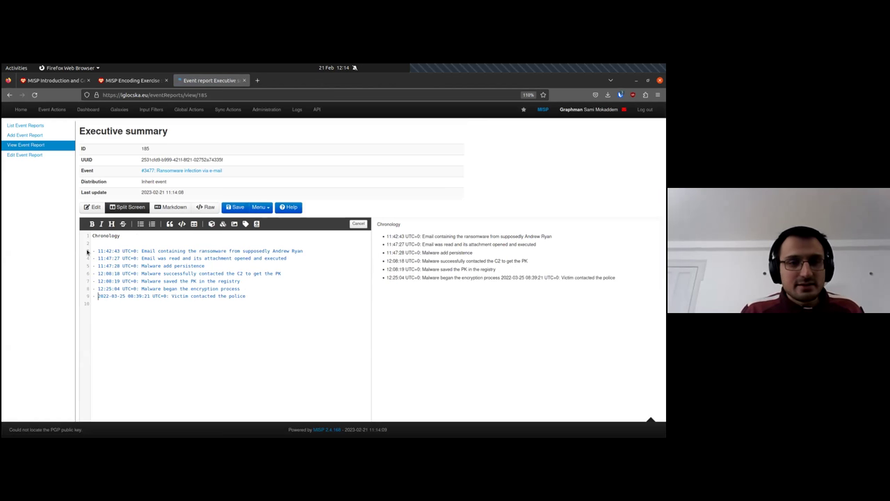
Format the report's Chronology title as a "# " top-level Markdown heading and save the report.
{"action": "type", "text": "#"}
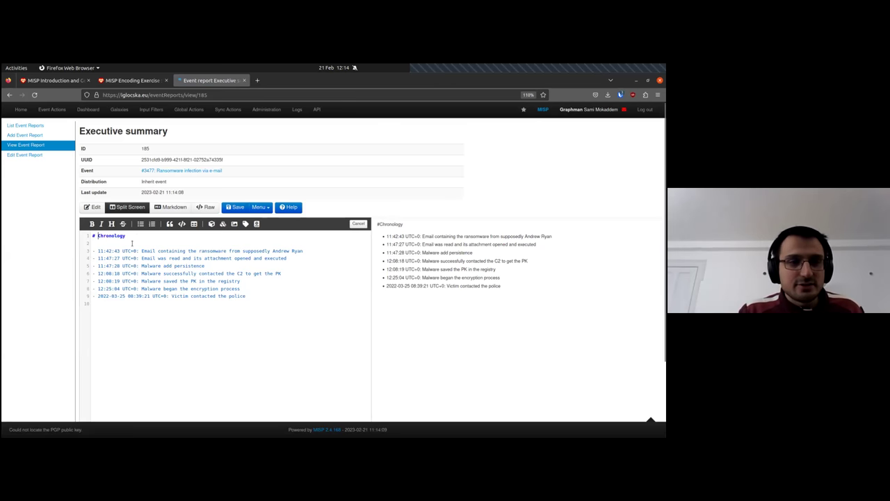
{"action": "left_click", "coordinate": [235, 206]}
{"action": "left_click", "coordinate": [405, 282]}
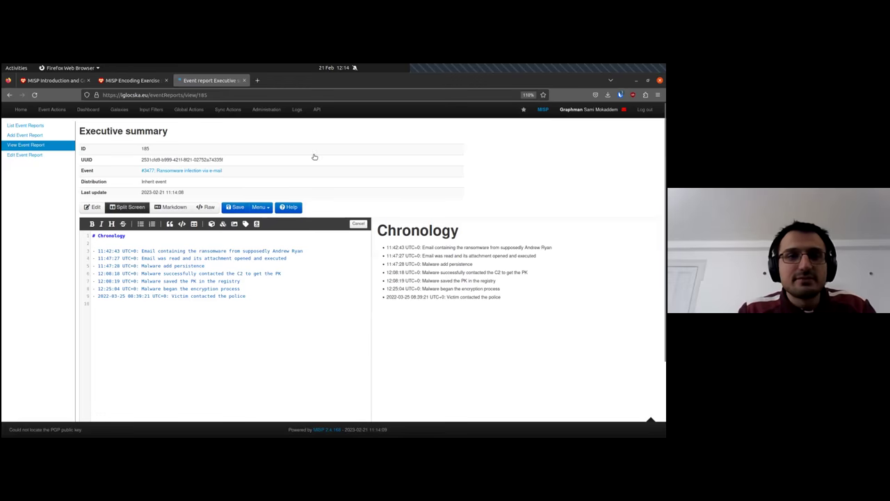
View the saved Executive summary report from the event page and reread the evidence sections of the exercise document.
{"action": "middle_click", "coordinate": [217, 81]}
{"action": "key", "text": "ctrl+shift+t"}
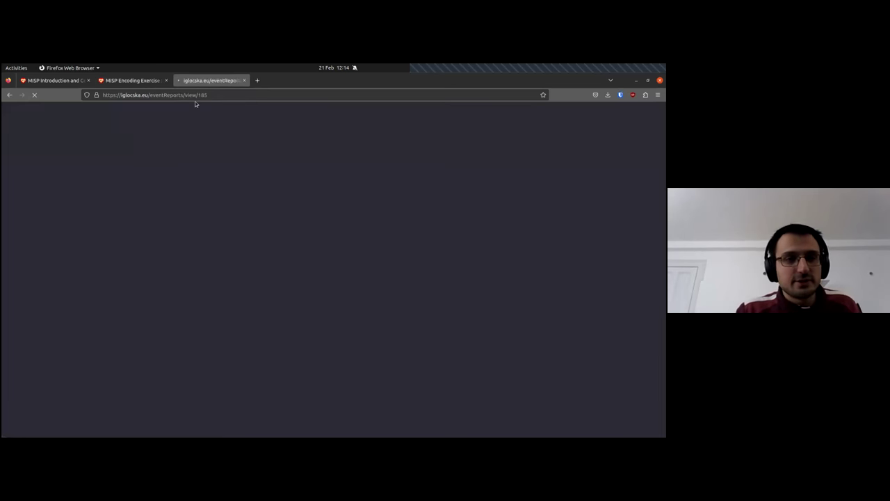
{"action": "left_click", "coordinate": [220, 171]}
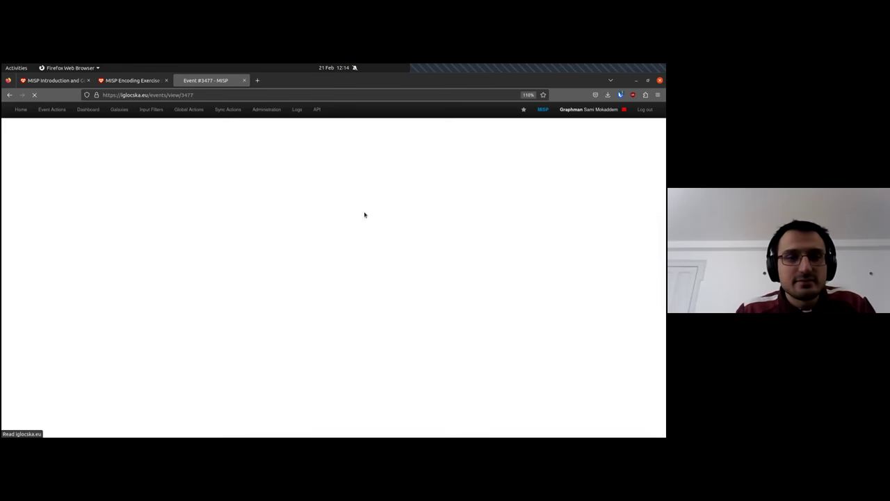
{"action": "scroll", "coordinate": [364, 214], "scroll_direction": "down", "scroll_amount": 4}
{"action": "left_click", "coordinate": [131, 362]}
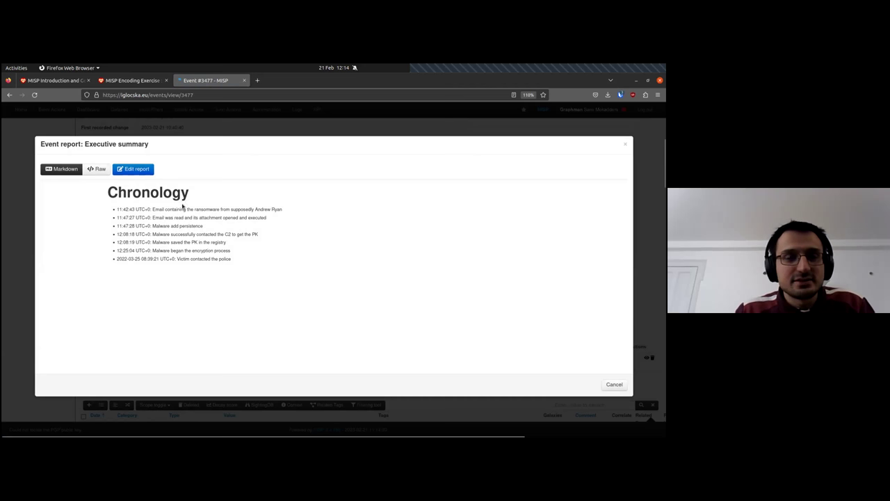
{"action": "left_click", "coordinate": [132, 80]}
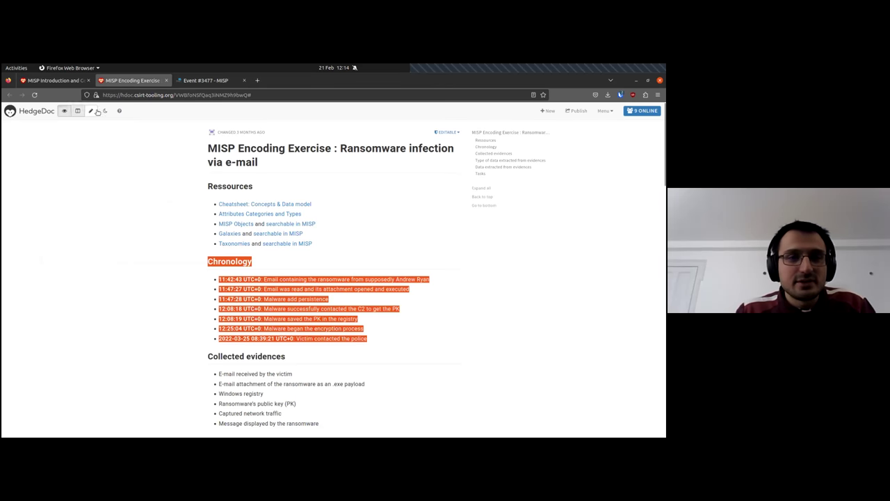
{"action": "scroll", "coordinate": [259, 182], "scroll_direction": "down", "scroll_amount": 4}
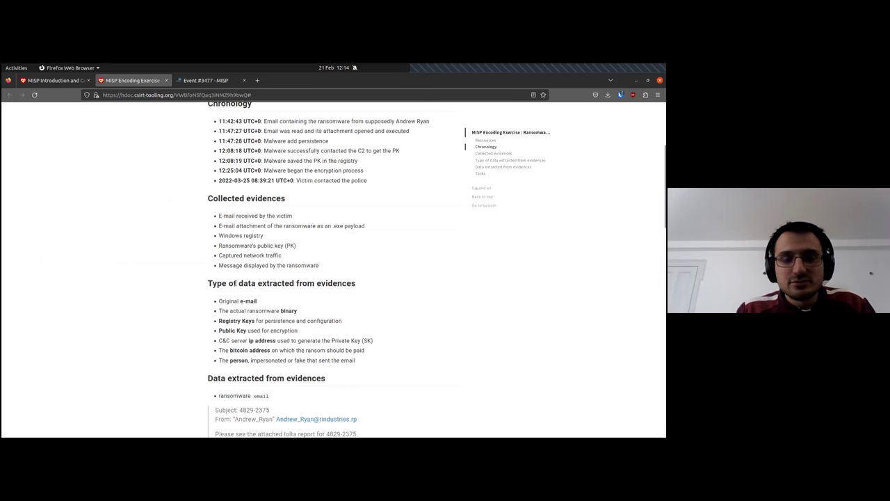
{"action": "scroll", "coordinate": [273, 317], "scroll_direction": "down", "scroll_amount": 7}
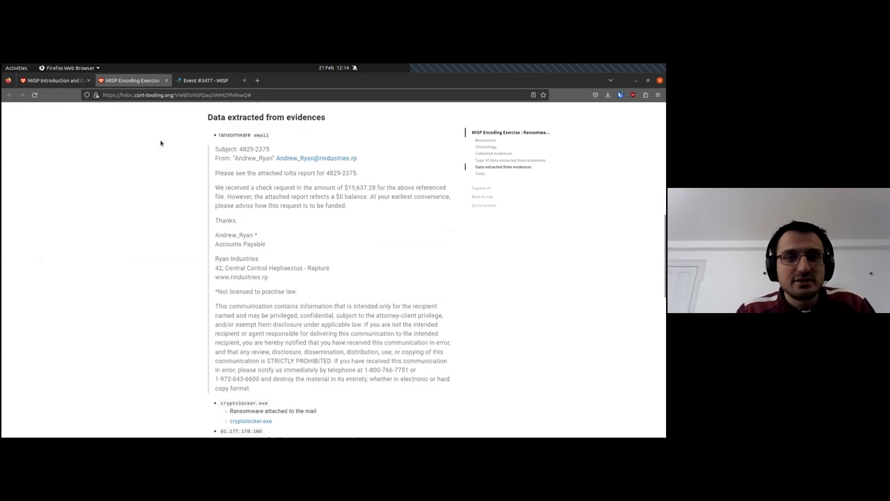
{"action": "left_click", "coordinate": [195, 80]}
{"action": "left_click", "coordinate": [30, 221]}
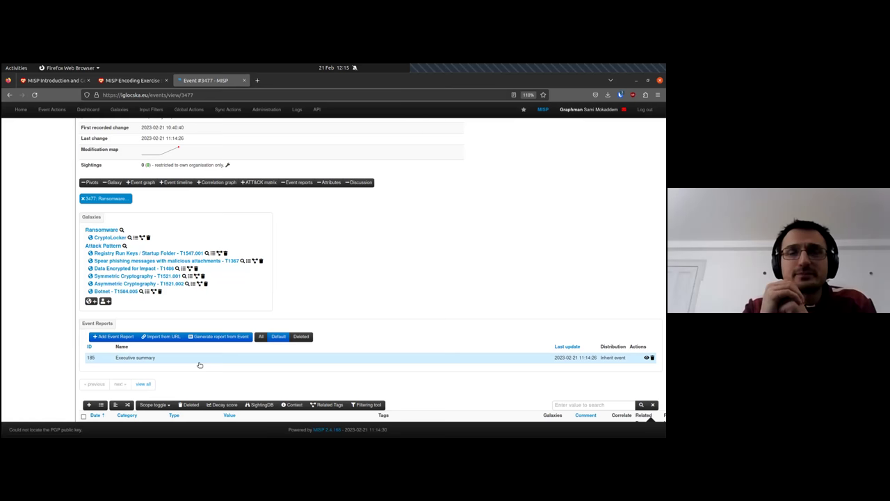
Check the exercise's final distribution and publishing task, and review the event's email, ip-port, registry-key, geolocation and person objects.
{"action": "left_click", "coordinate": [124, 80]}
{"action": "scroll", "coordinate": [201, 323], "scroll_direction": "down", "scroll_amount": 10}
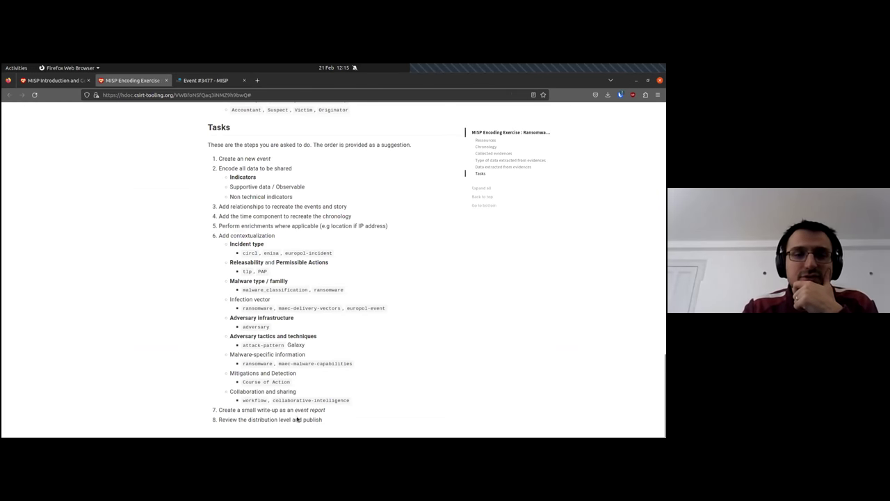
{"action": "left_click", "coordinate": [205, 80]}
{"action": "scroll", "coordinate": [425, 247], "scroll_direction": "down", "scroll_amount": 3}
{"action": "scroll", "coordinate": [403, 233], "scroll_direction": "down", "scroll_amount": 5}
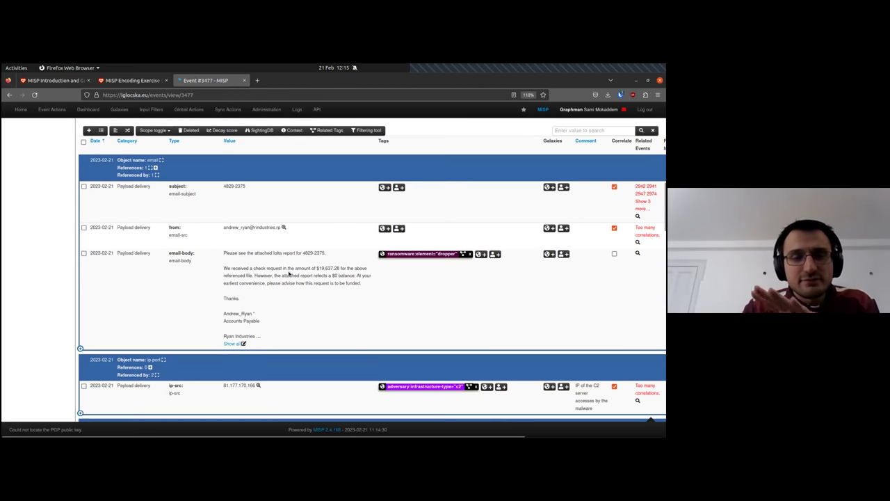
{"action": "scroll", "coordinate": [372, 301], "scroll_direction": "down", "scroll_amount": 5}
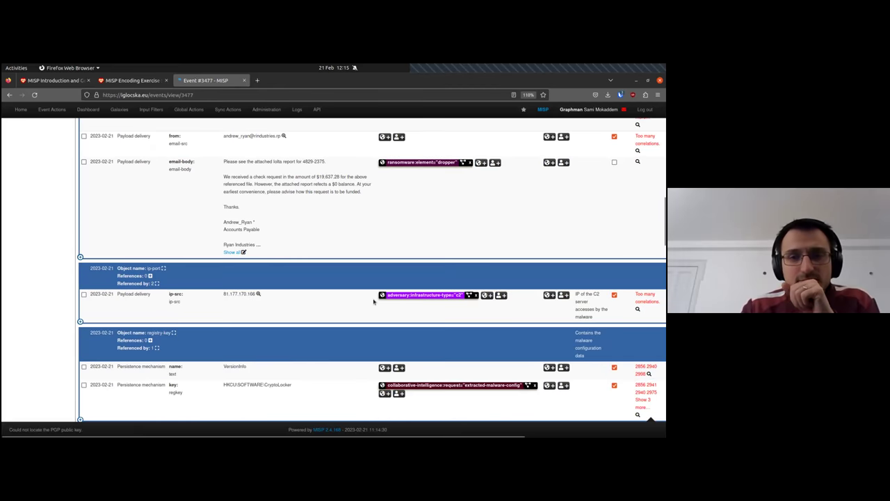
{"action": "scroll", "coordinate": [373, 301], "scroll_direction": "down", "scroll_amount": 8}
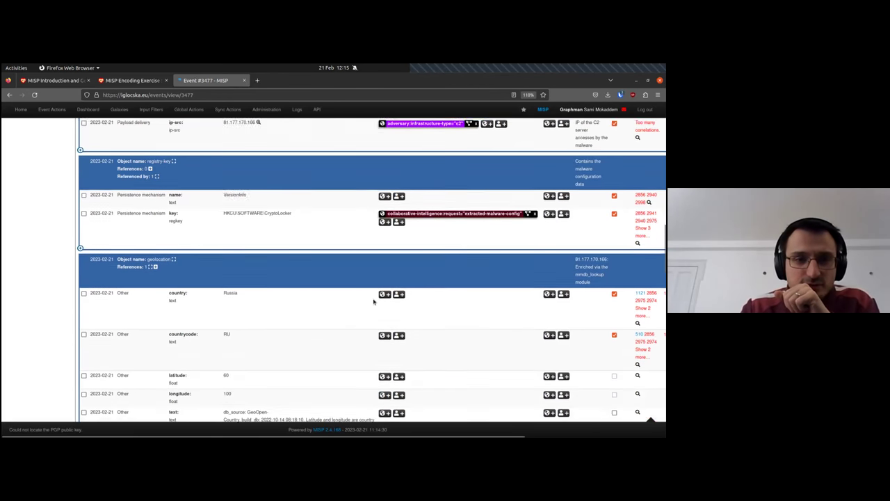
{"action": "scroll", "coordinate": [373, 301], "scroll_direction": "down", "scroll_amount": 2}
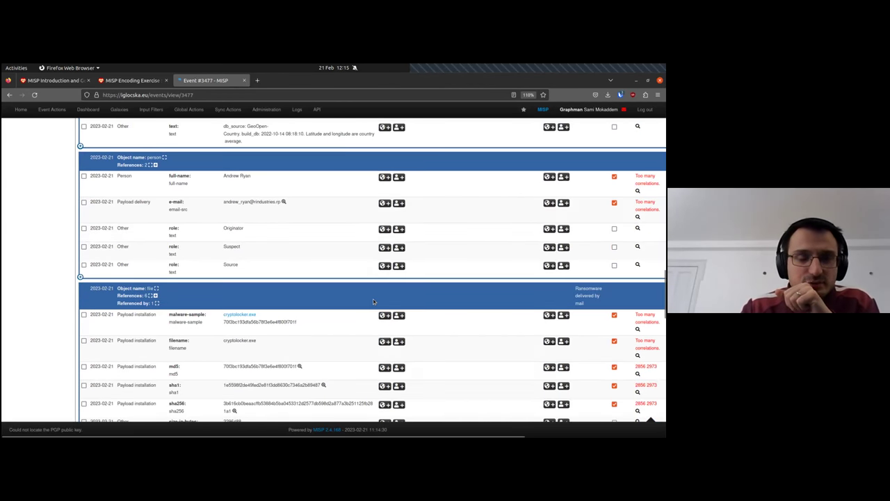
{"action": "scroll", "coordinate": [373, 301], "scroll_direction": "up", "scroll_amount": 2}
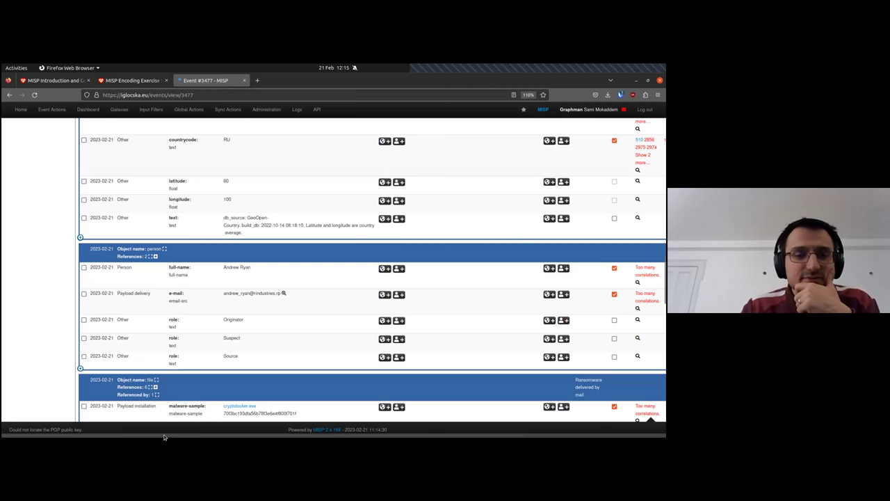
Set the person object's distribution to Community.
{"action": "left_click_drag", "start_coordinate": [120, 437], "coordinate": [374, 431]}
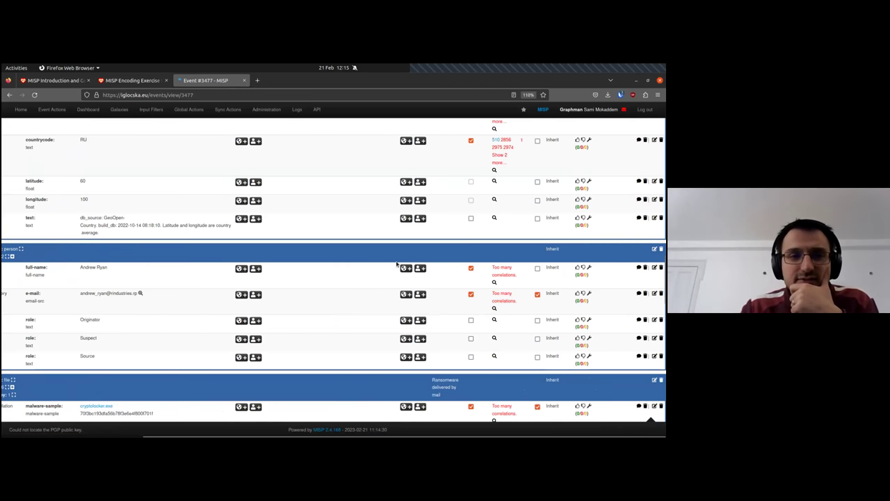
{"action": "double_click", "coordinate": [552, 249]}
{"action": "left_click", "coordinate": [559, 250]}
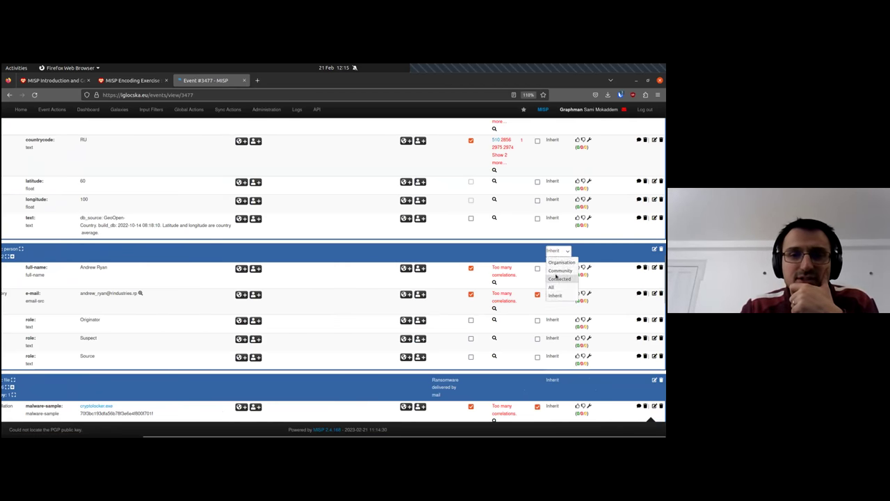
{"action": "left_click", "coordinate": [560, 271]}
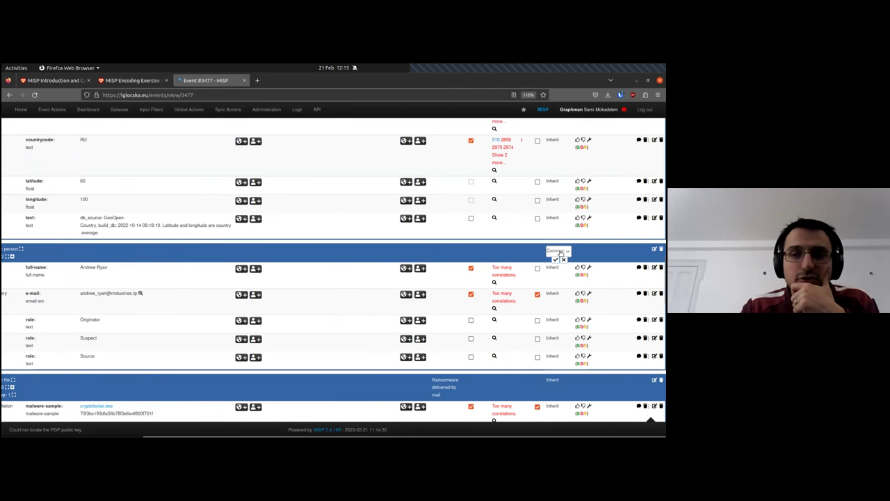
{"action": "left_click", "coordinate": [555, 258]}
Reload the event view and check the event's overall distribution setting.
{"action": "left_click_drag", "start_coordinate": [448, 436], "coordinate": [306, 435]}
{"action": "scroll", "coordinate": [254, 361], "scroll_direction": "up", "scroll_amount": 15}
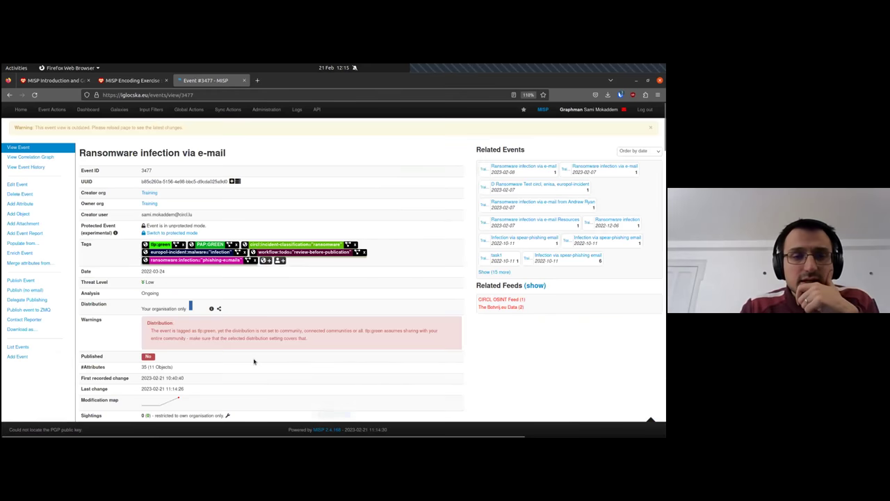
{"action": "left_click", "coordinate": [70, 149]}
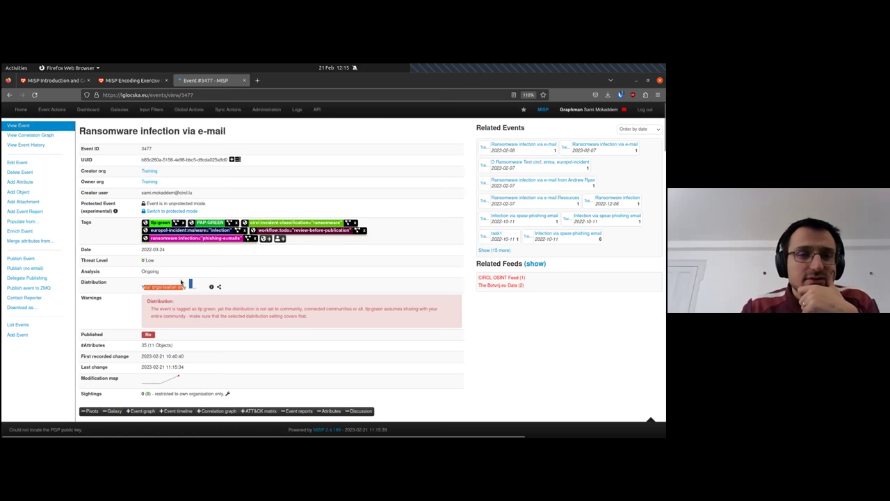
Edit the event, setting its distribution to This community only and its analysis to Completed.
{"action": "left_click", "coordinate": [17, 162]}
{"action": "left_click", "coordinate": [193, 159]}
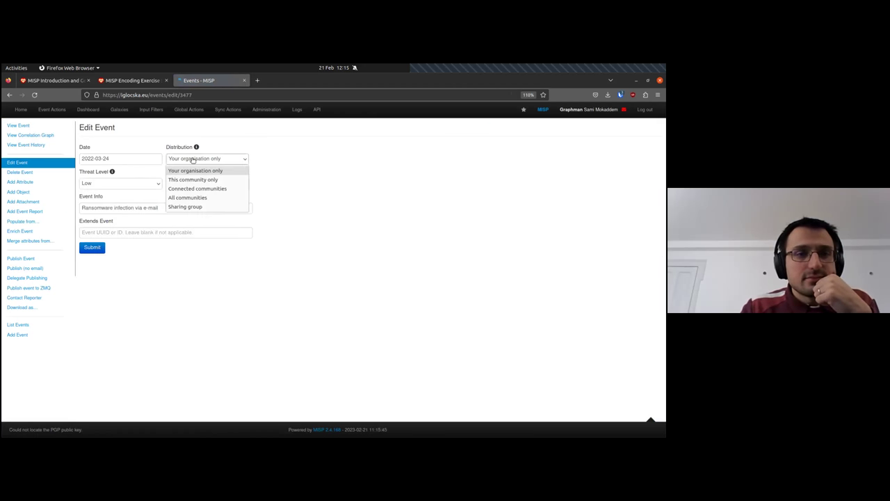
{"action": "left_click", "coordinate": [200, 188]}
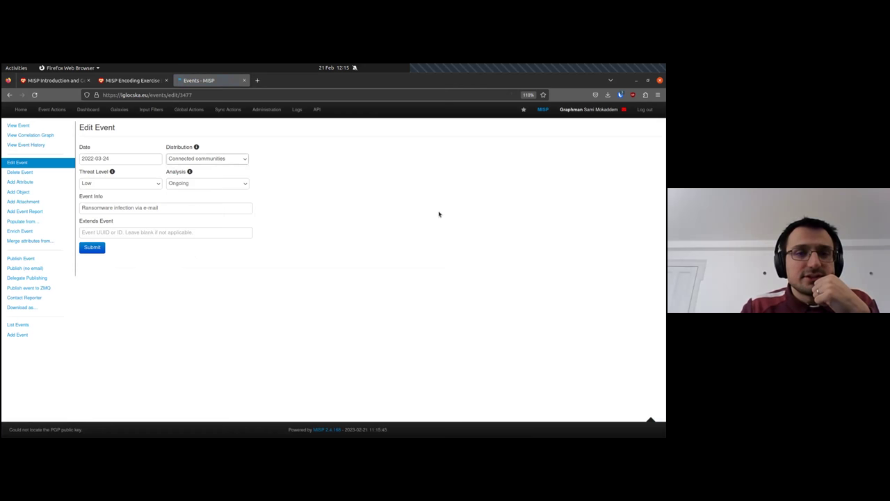
{"action": "left_click", "coordinate": [237, 159]}
{"action": "left_click", "coordinate": [202, 175]}
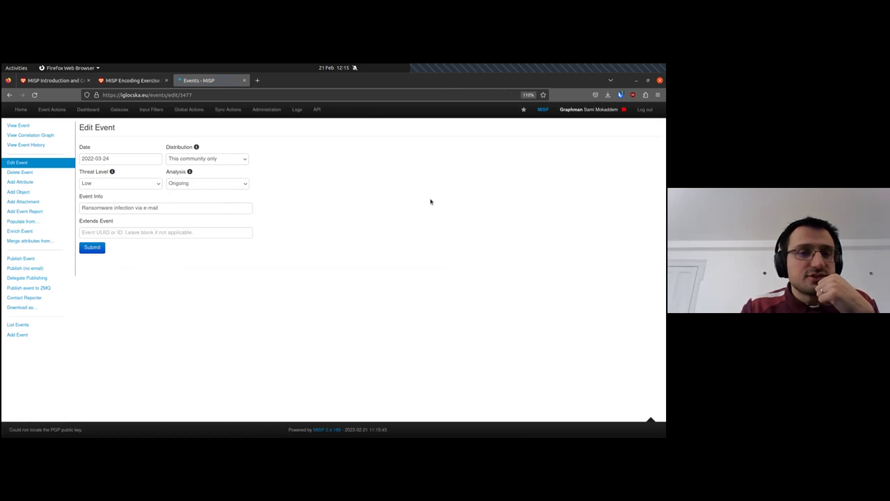
{"action": "left_click", "coordinate": [219, 184]}
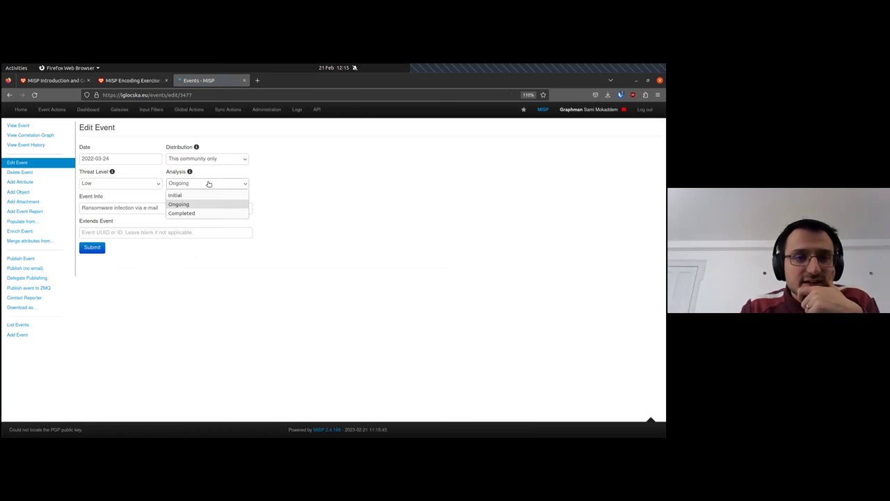
{"action": "left_click", "coordinate": [232, 218]}
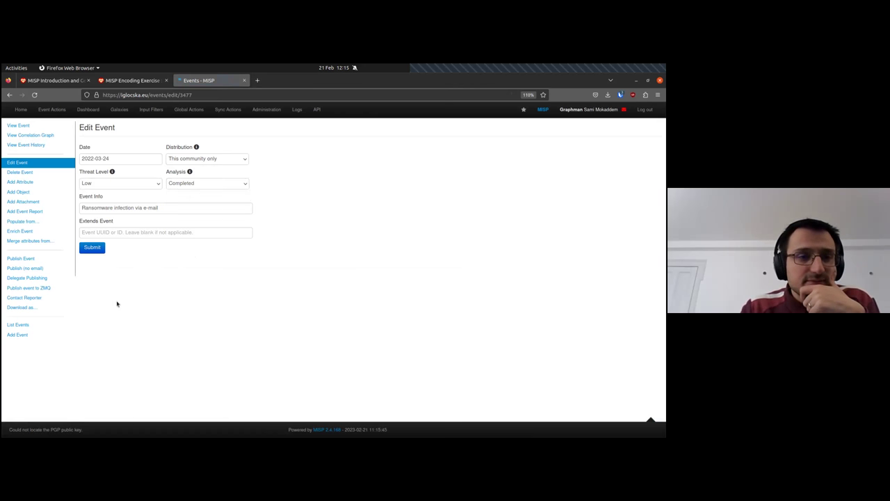
Rename the event as "CryptoLocker Ransomware infection via e-mail" and submit the event edits.
{"action": "double_click", "coordinate": [100, 208]}
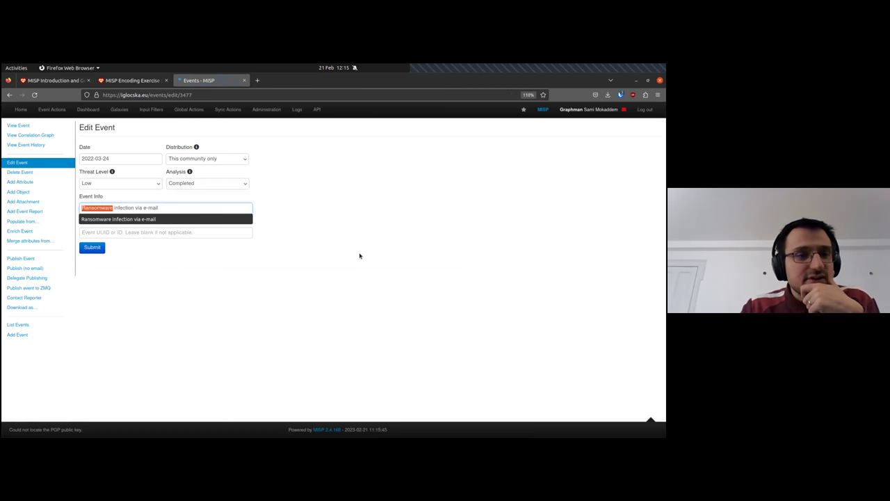
{"action": "key", "text": "Left"}
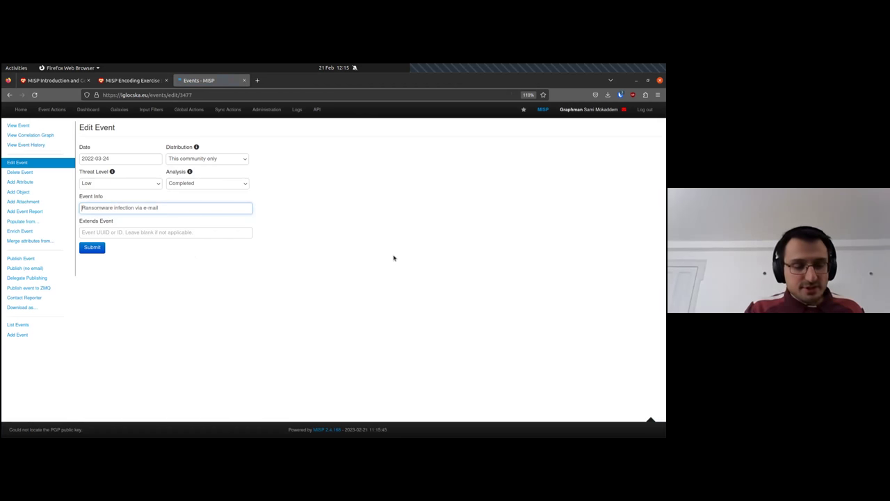
{"action": "type", "text": "Crypto"}
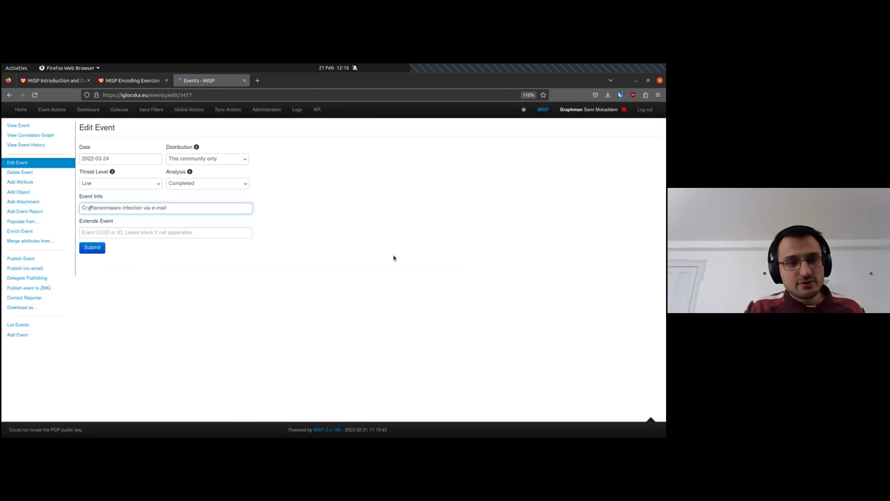
{"action": "type", "text": "Locker"}
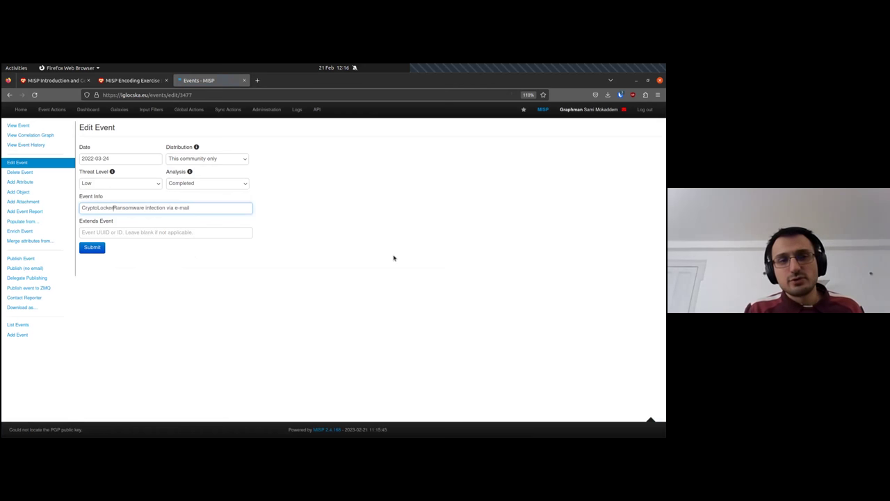
{"action": "left_click", "coordinate": [92, 247]}
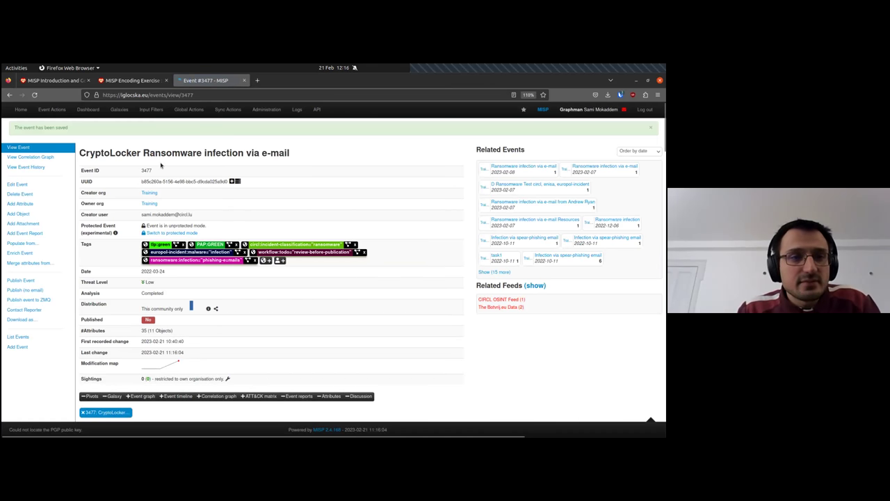
Publish the CryptoLocker event with e-mail notification and reload the event view to check its published status.
{"action": "scroll", "coordinate": [306, 274], "scroll_direction": "down", "scroll_amount": 10}
{"action": "scroll", "coordinate": [351, 202], "scroll_direction": "up", "scroll_amount": 10}
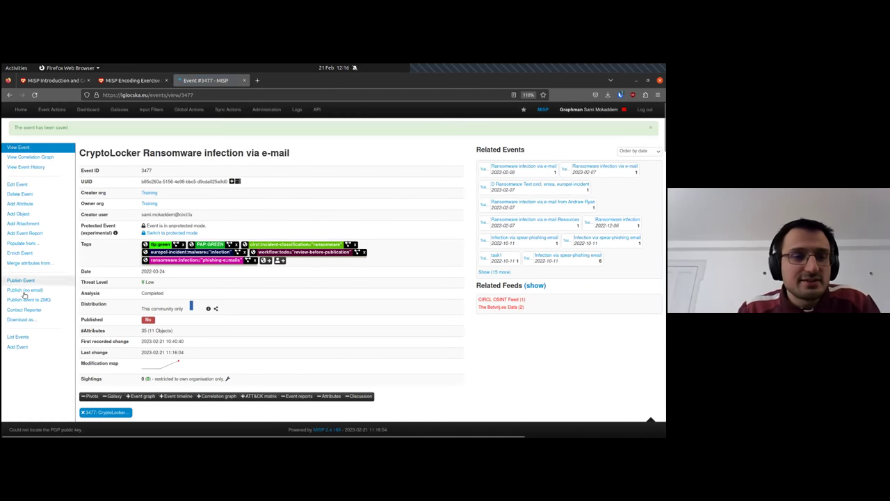
{"action": "left_click", "coordinate": [27, 281]}
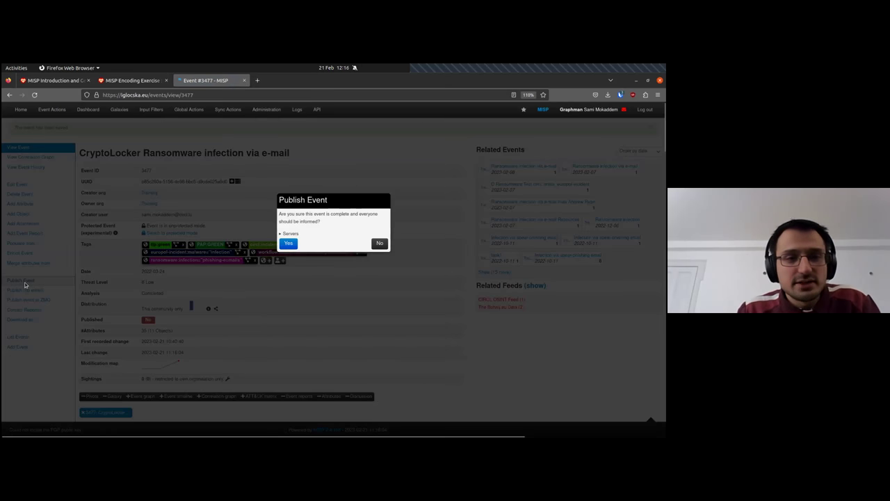
{"action": "left_click", "coordinate": [288, 243]}
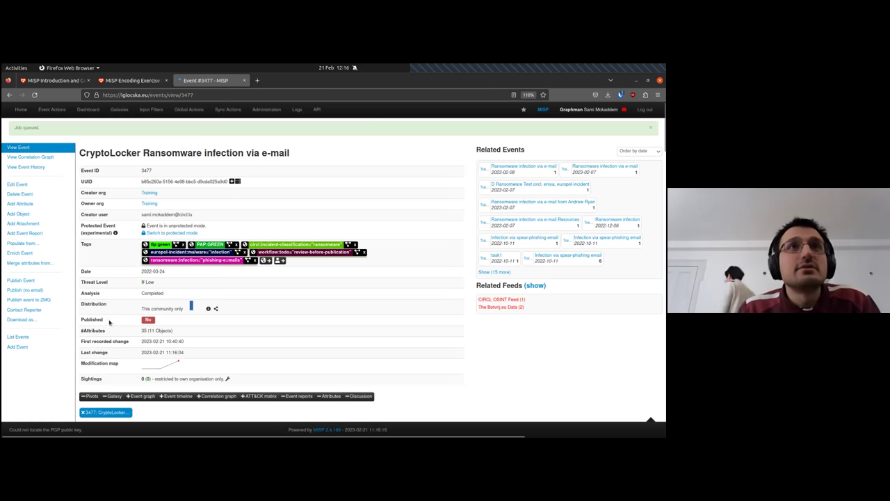
{"action": "key", "text": "F5"}
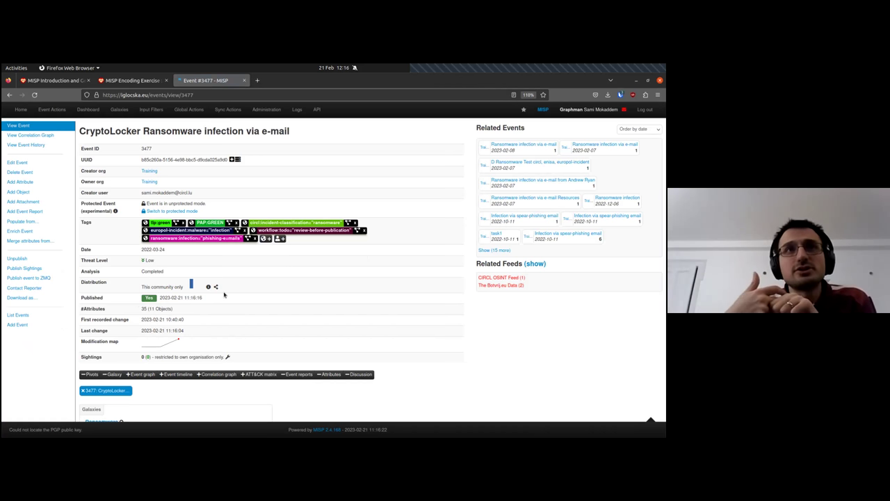
{"action": "left_click", "coordinate": [50, 80]}
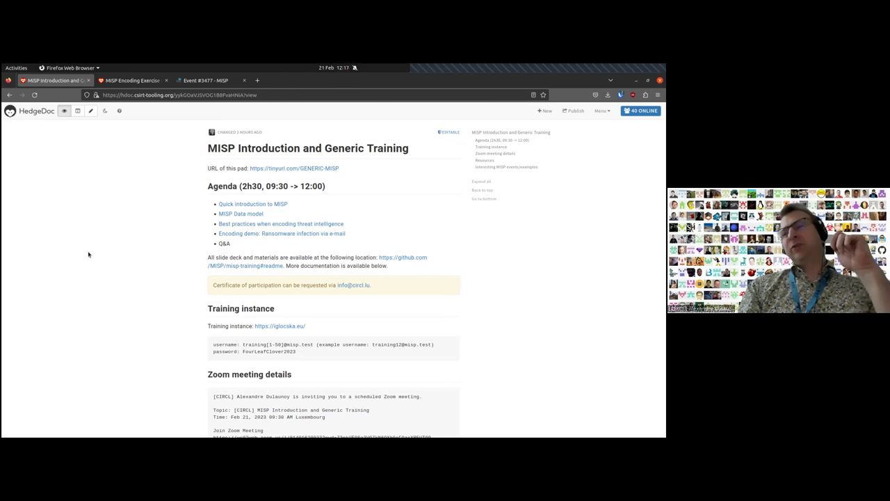
{"action": "left_click", "coordinate": [206, 80]}
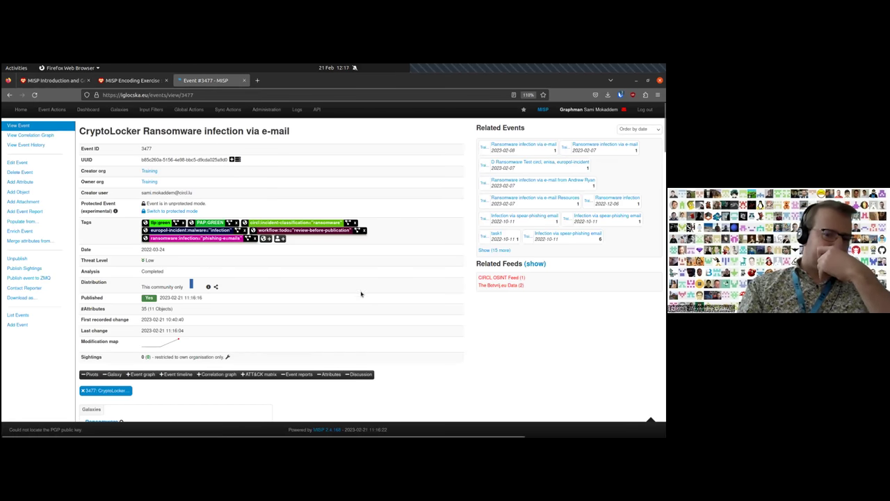
{"action": "triple_click", "coordinate": [111, 131]}
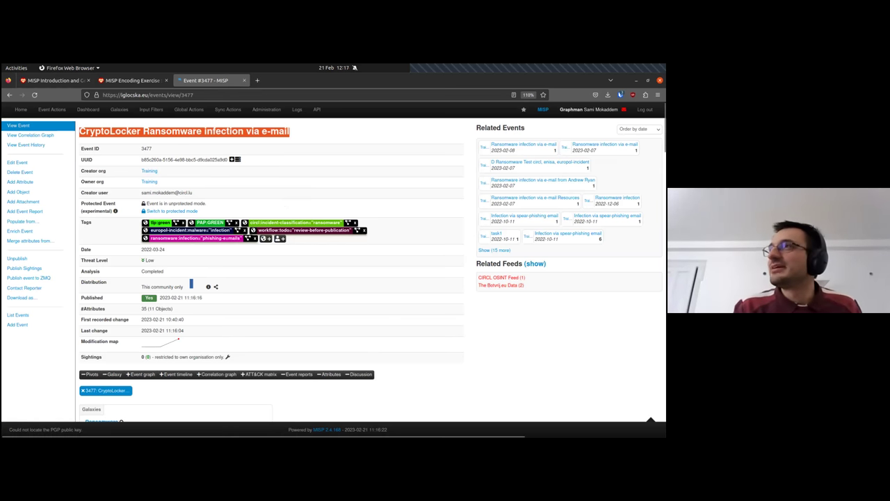
{"action": "key", "text": "alt+Tab"}
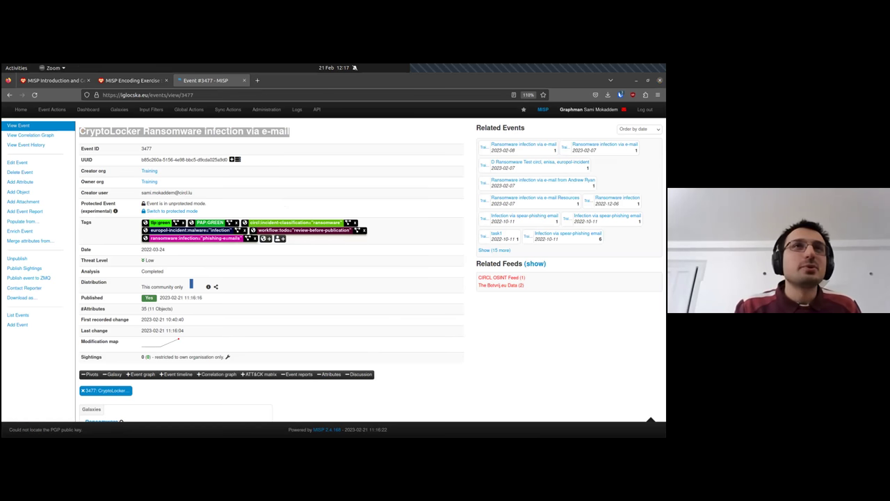
{"action": "left_click", "coordinate": [443, 176]}
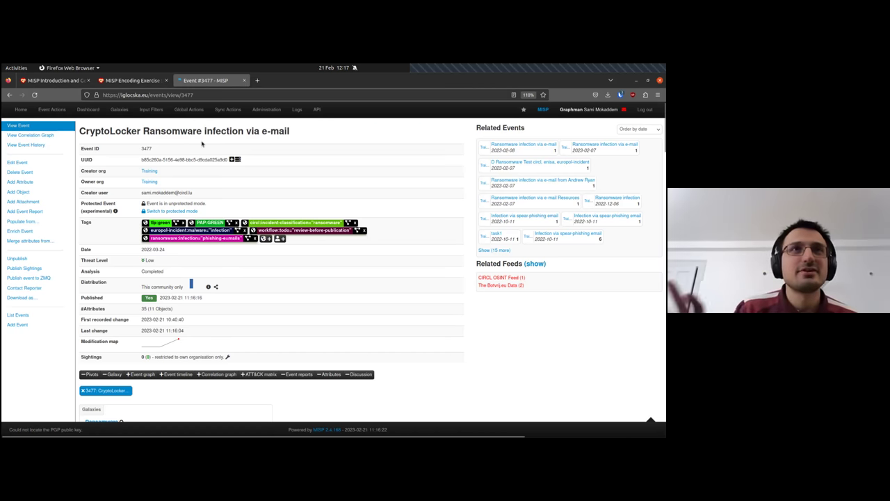
Review the training instance's dashboard widgets, its dashboard templates index and the form for importing a dashboard configuration.
{"action": "left_click", "coordinate": [87, 109]}
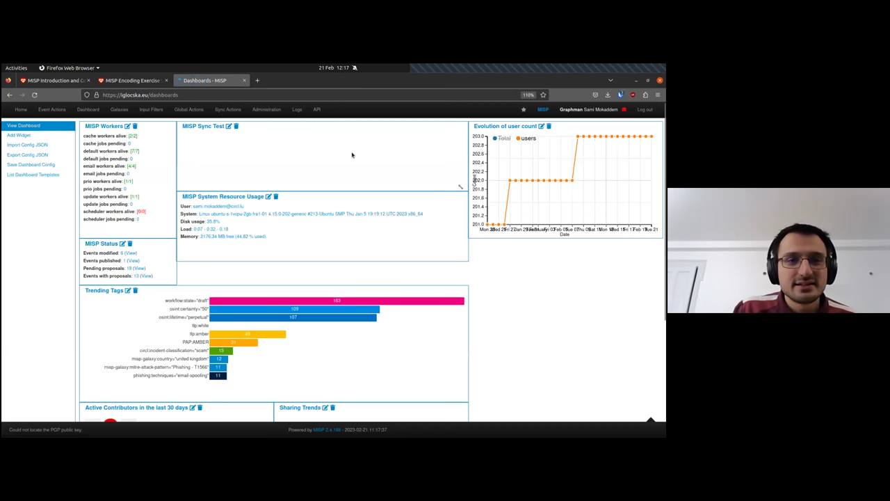
{"action": "scroll", "coordinate": [455, 255], "scroll_direction": "down", "scroll_amount": 3}
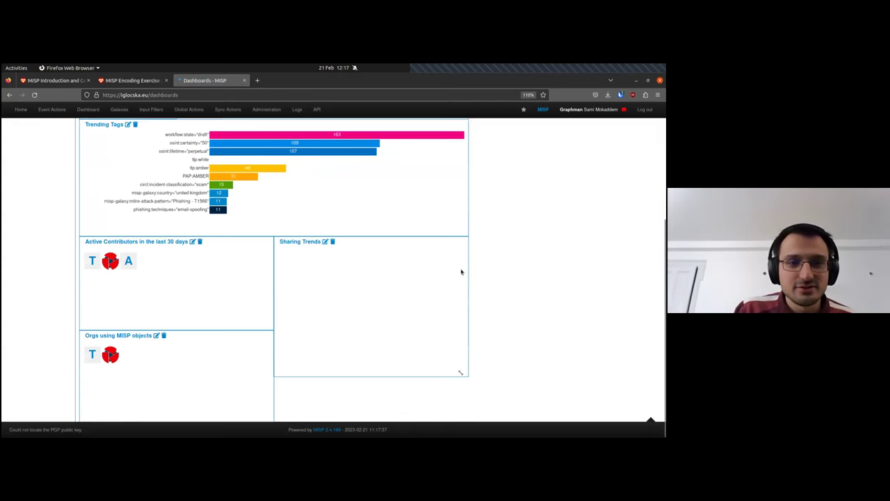
{"action": "scroll", "coordinate": [461, 272], "scroll_direction": "up", "scroll_amount": 3}
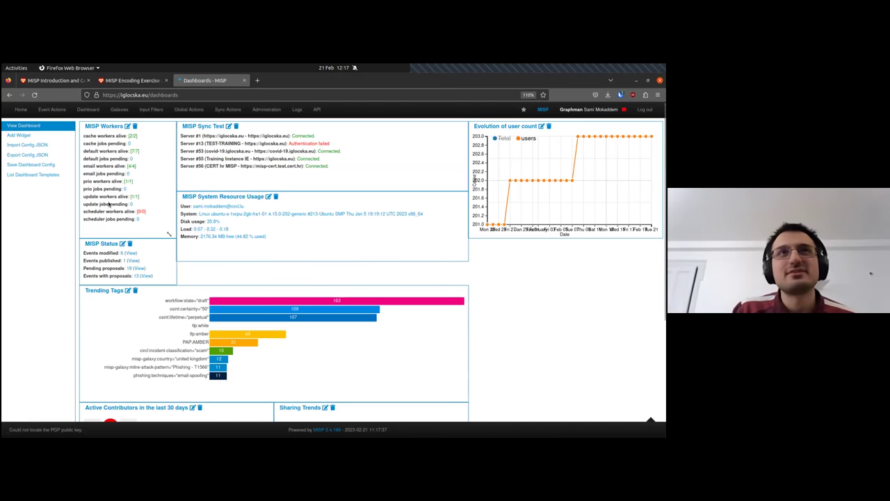
{"action": "left_click", "coordinate": [17, 175]}
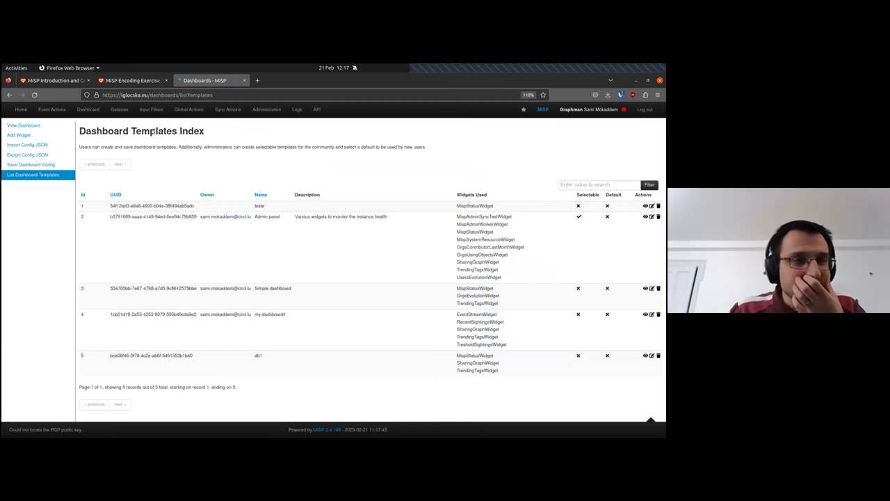
{"action": "left_click", "coordinate": [29, 145]}
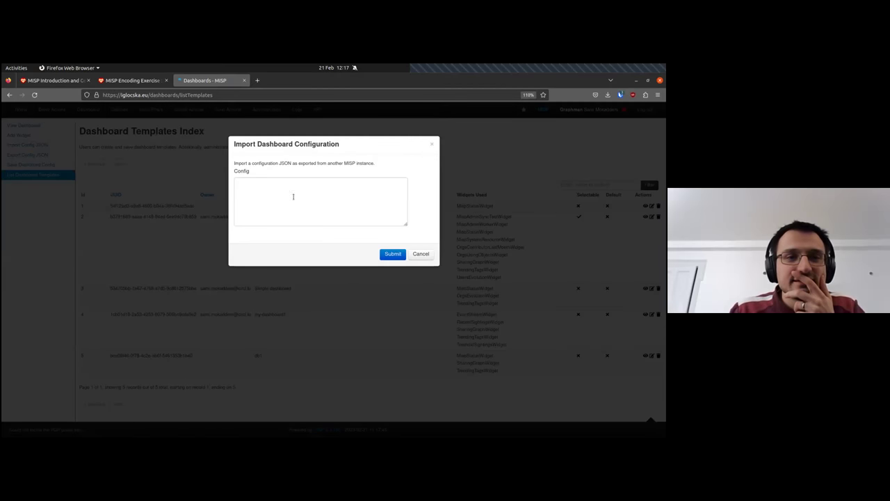
{"action": "left_click", "coordinate": [420, 254]}
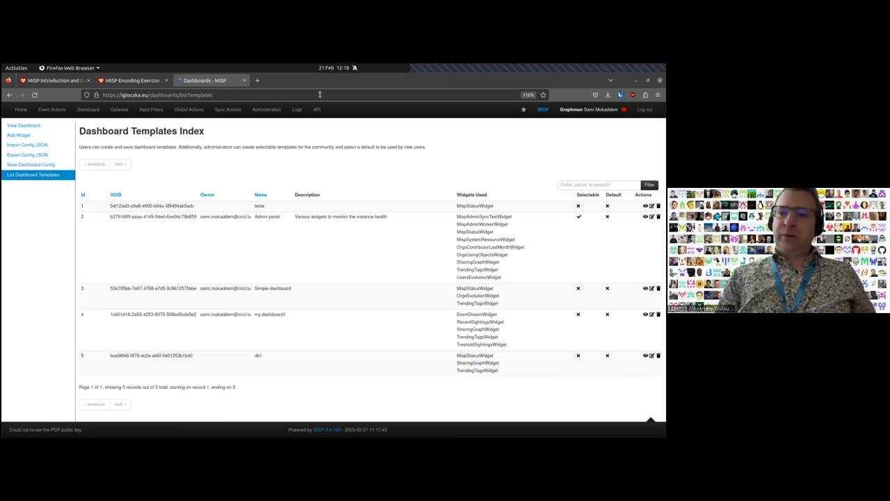
{"action": "mouse_move", "coordinate": [7, 119]}
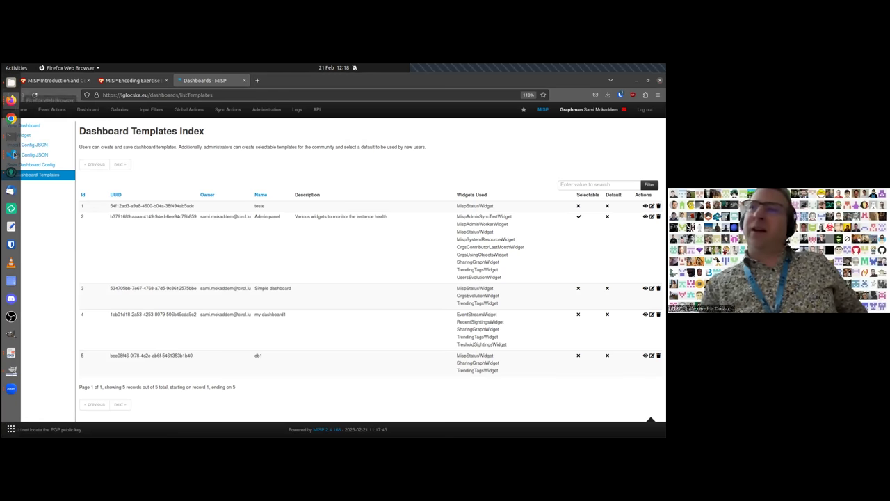
{"action": "right_click", "coordinate": [10, 100]}
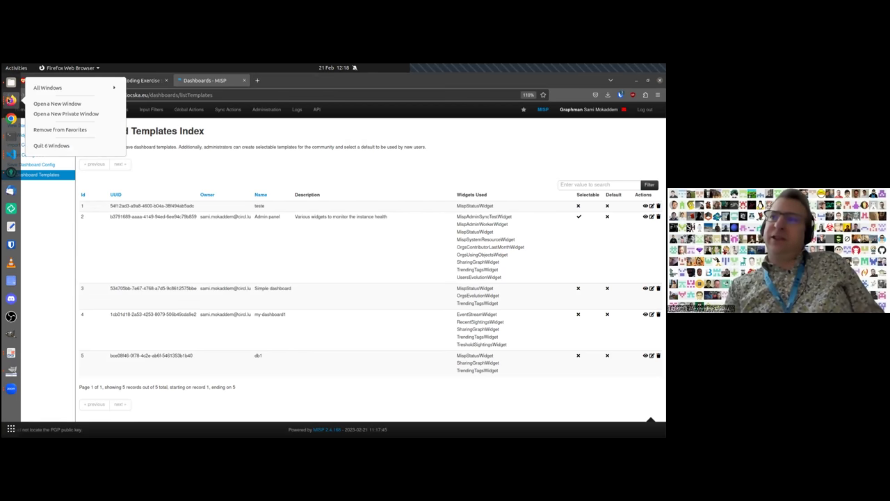
{"action": "left_click", "coordinate": [182, 107]}
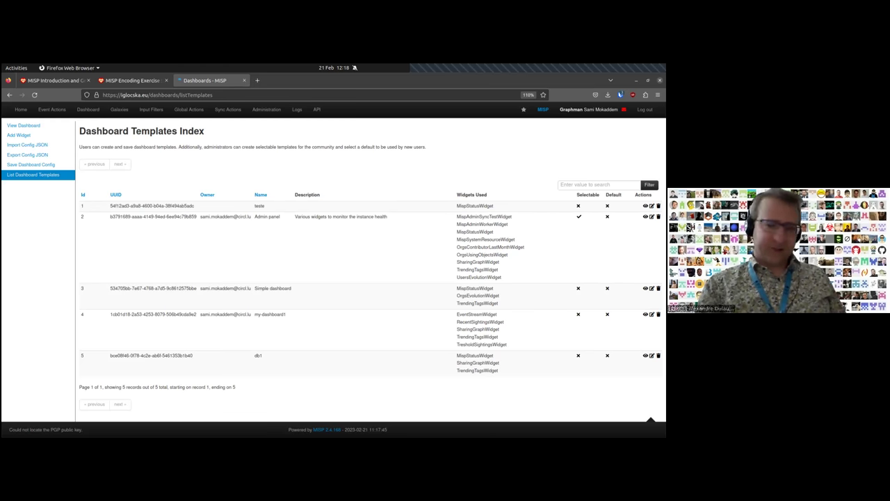
{"action": "left_click", "coordinate": [257, 80]}
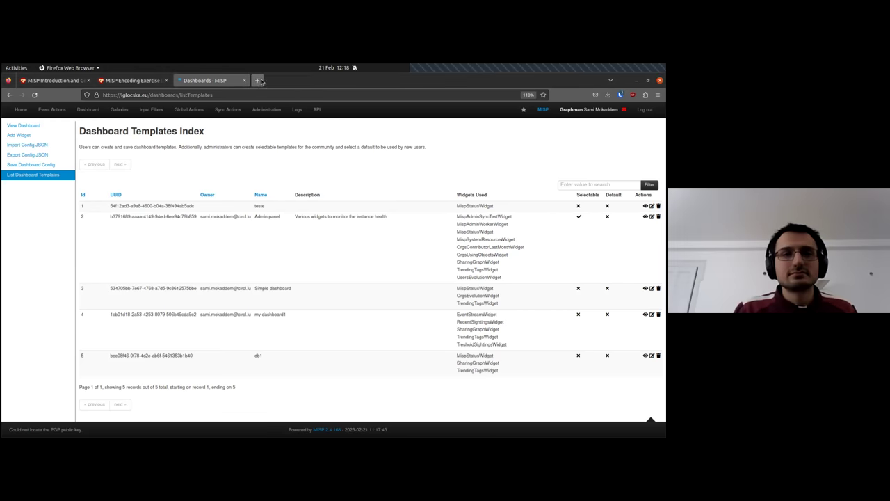
{"action": "type", "text": "https://localhost:8443/dashboards"}
{"action": "key", "text": "Return"}
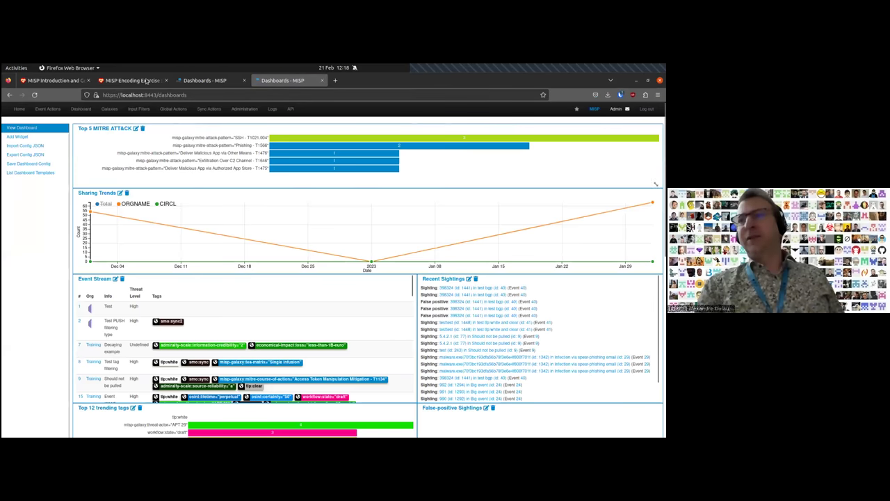